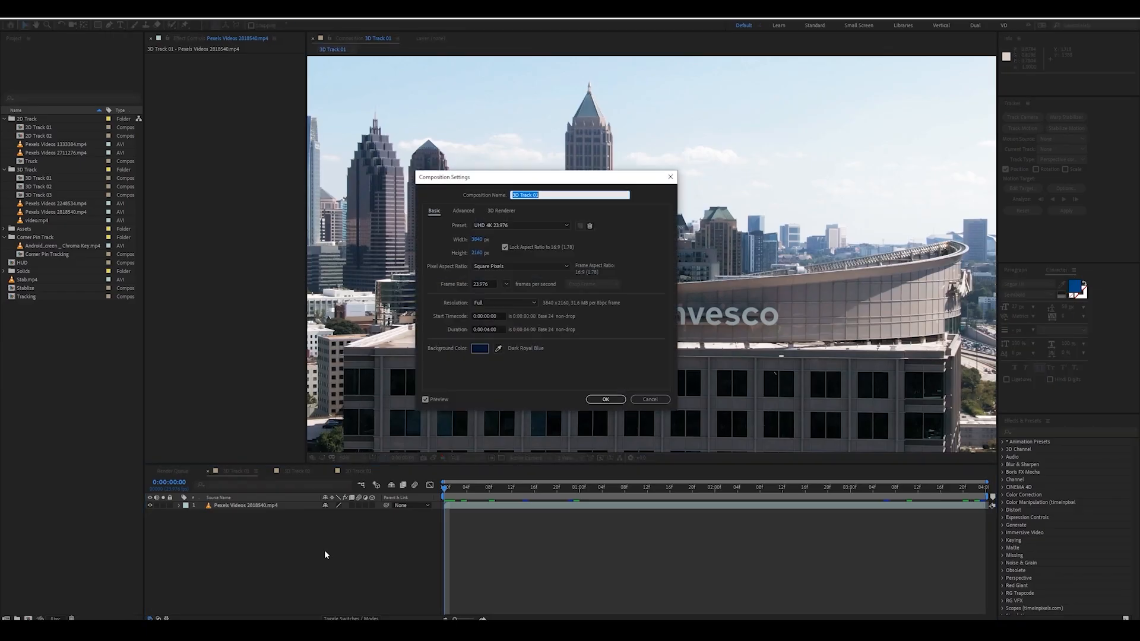
Step: Accept the 3D Track 01 composition settings and run Track Camera on the Pexels Videos 2818540.mp4 layer
key("Return")
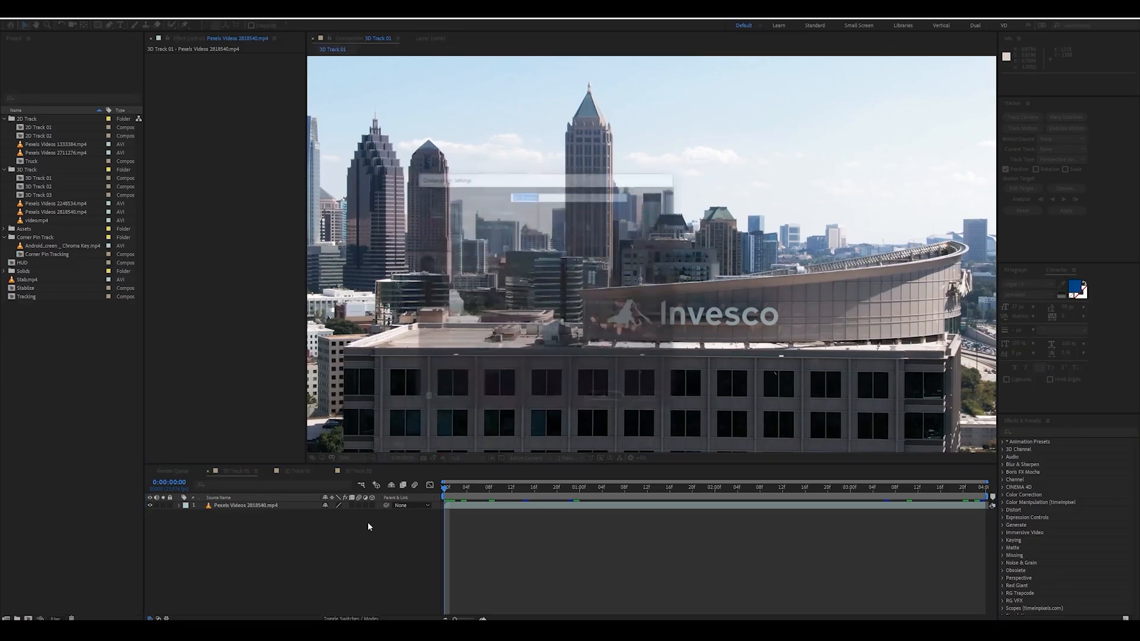
left_click(276, 505)
left_click(628, 346)
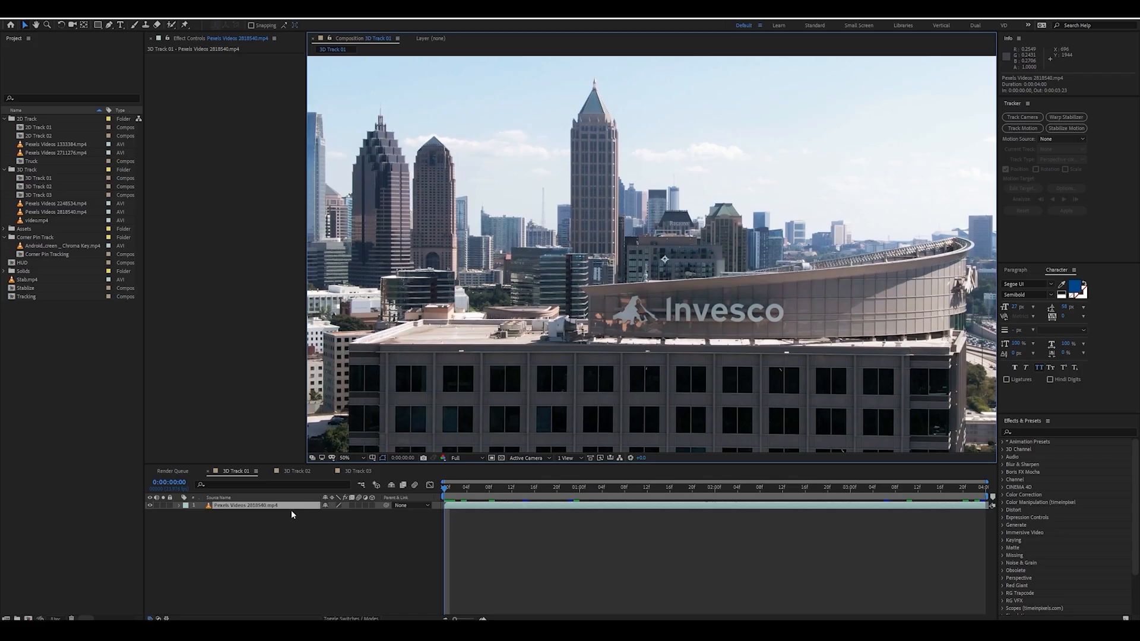
left_click(226, 511)
left_click(132, 13)
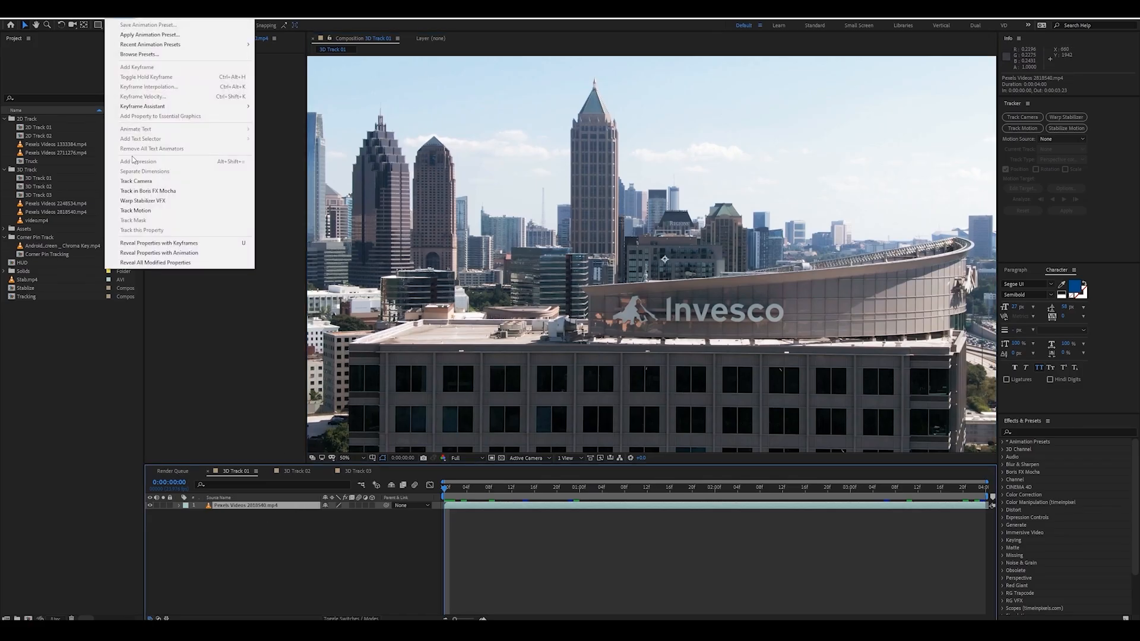
left_click(144, 183)
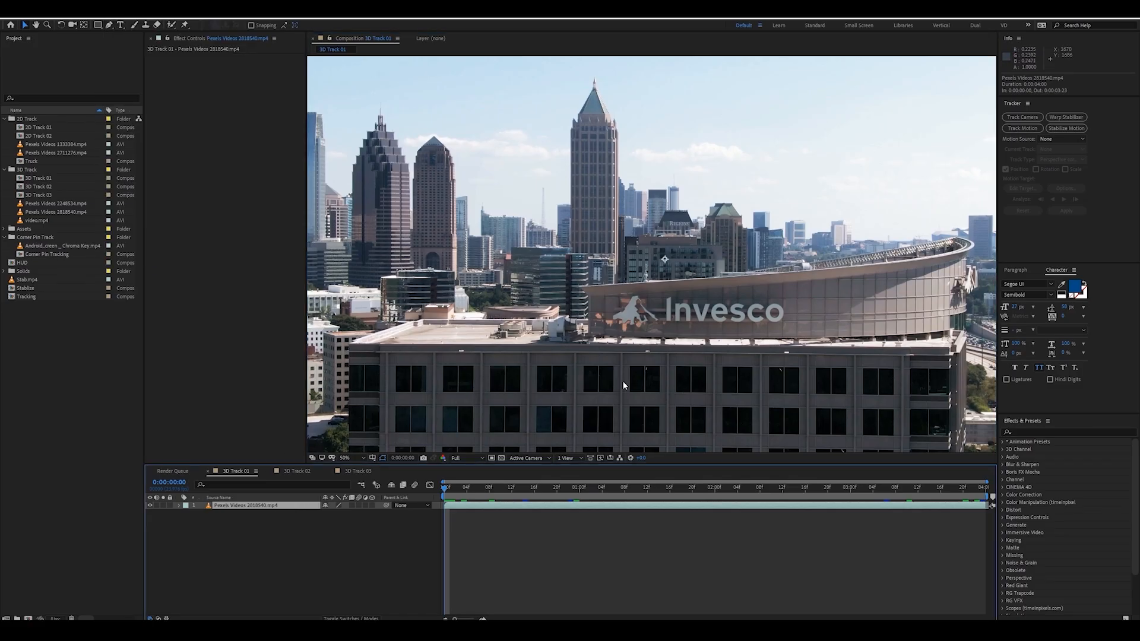
left_click(1031, 122)
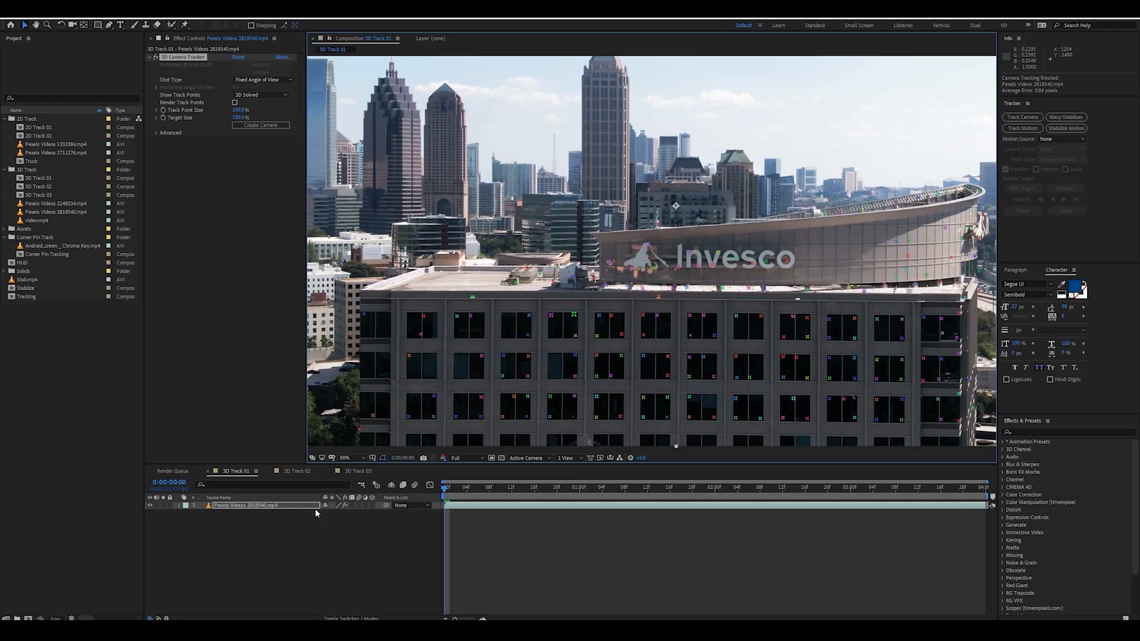
Step: Select the footage layer's 3D Camera Tracker effect to display its track points, and preview target planes over the building
left_click(266, 529)
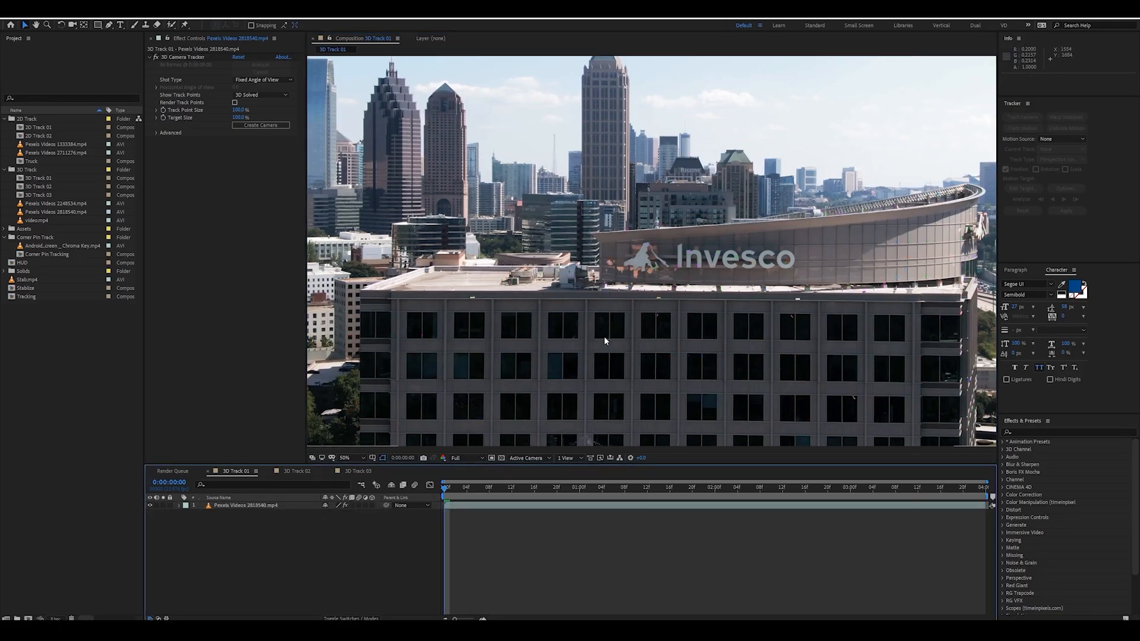
left_click(286, 506)
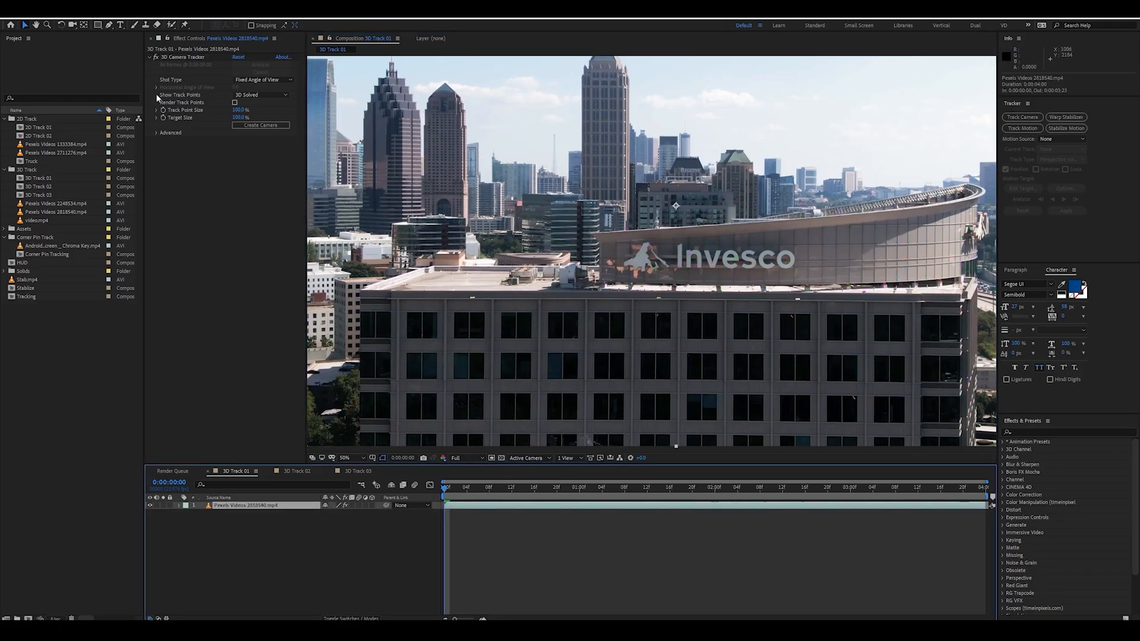
left_click(185, 57)
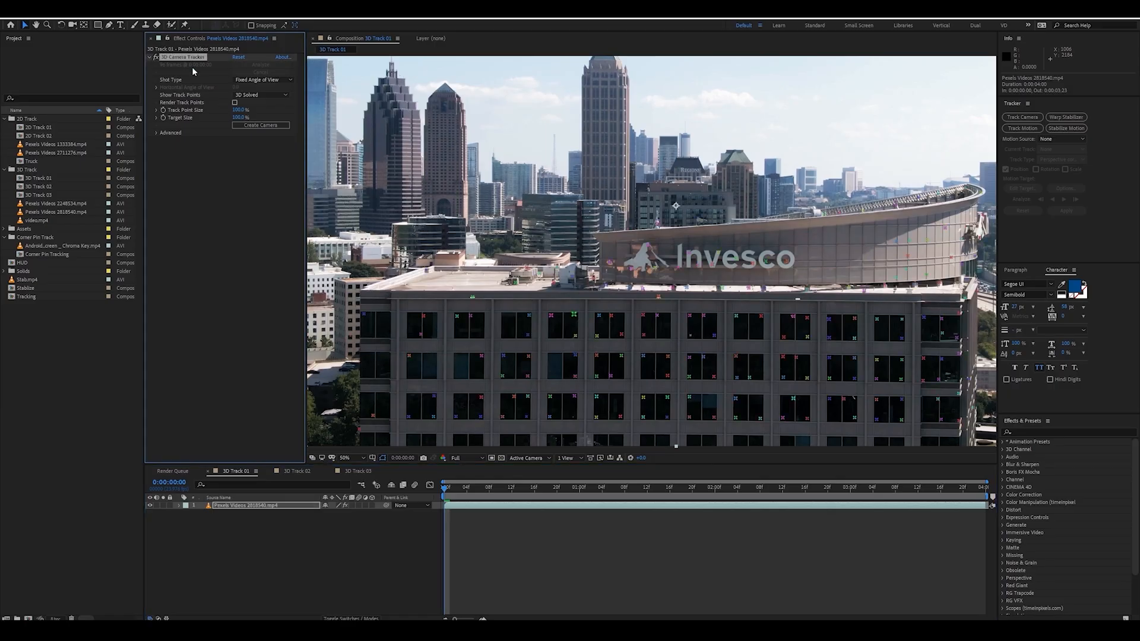
left_click_drag(643, 329, 653, 313)
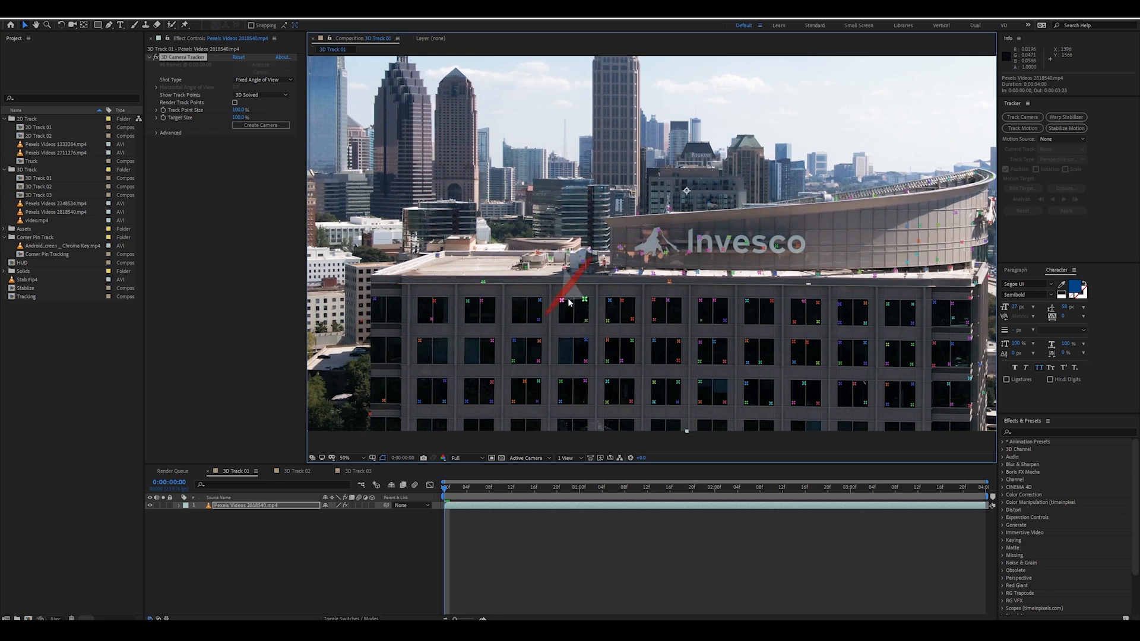
left_click_drag(519, 298, 576, 323)
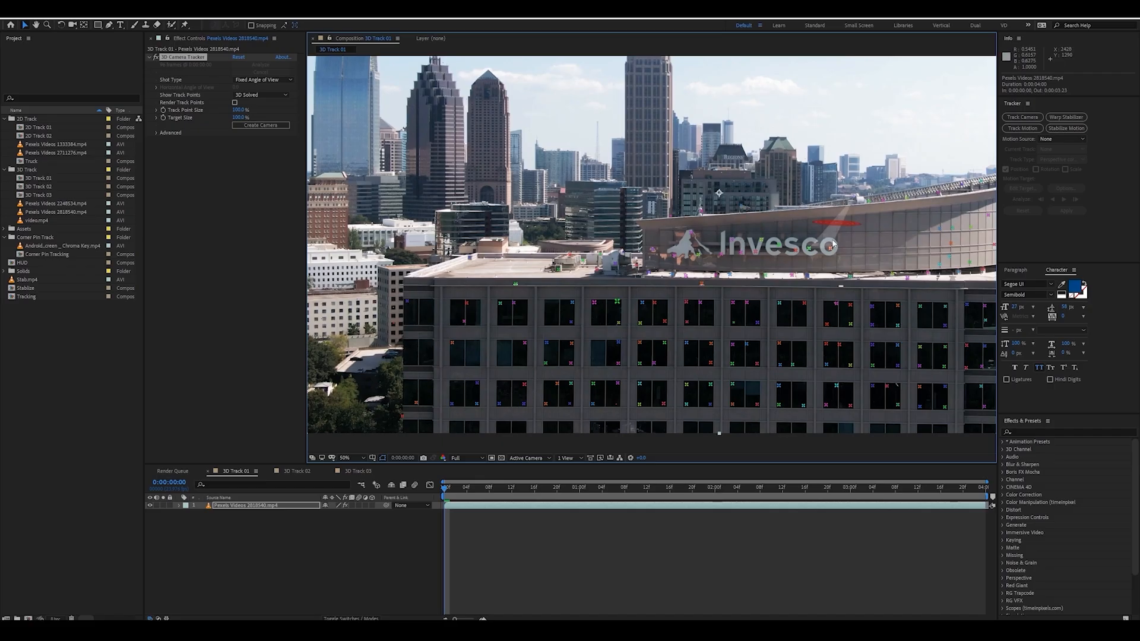
left_click_drag(606, 307, 563, 291)
key("v")
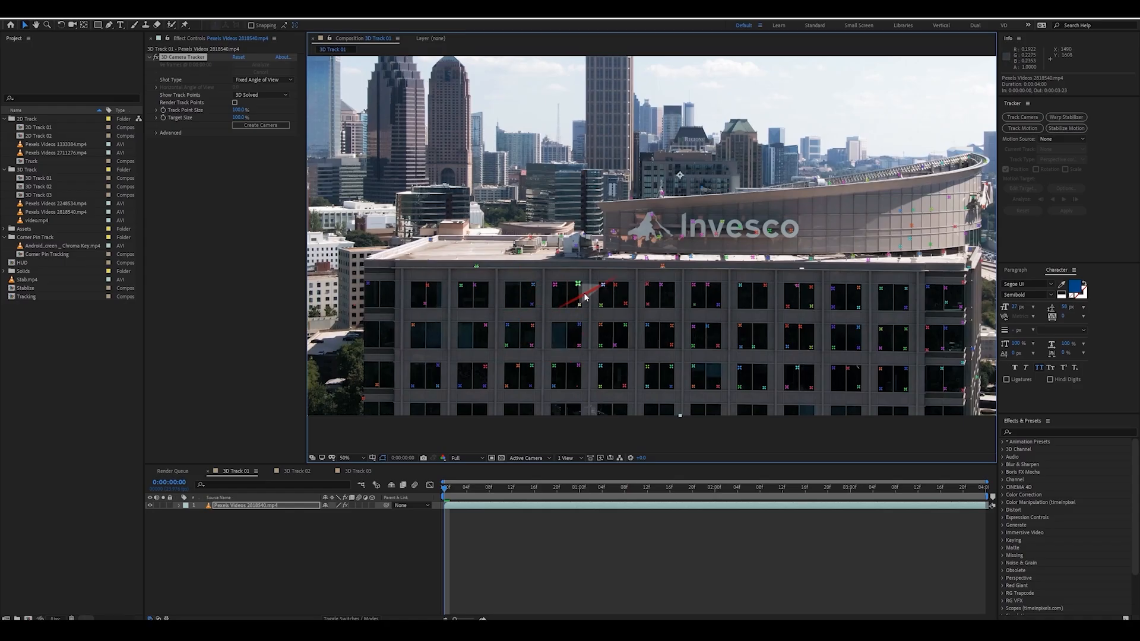
Step: Select the four track points at the corners of one window in the second row of the facade
left_click(508, 325)
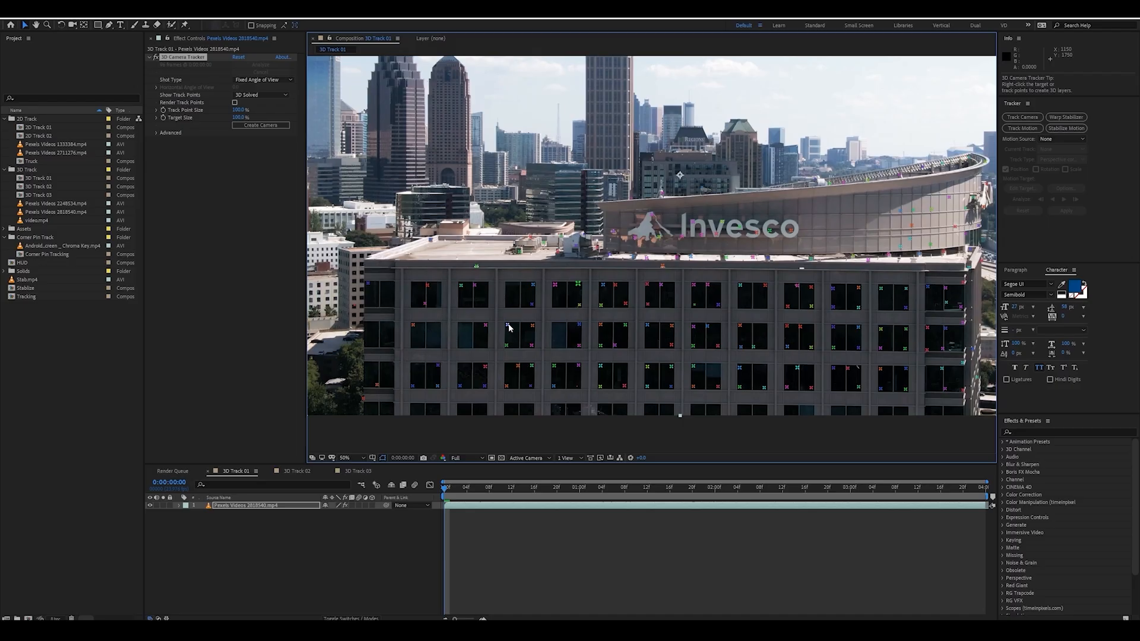
left_click(533, 326, "shift")
left_click(532, 345, "shift")
left_click(506, 346, "shift")
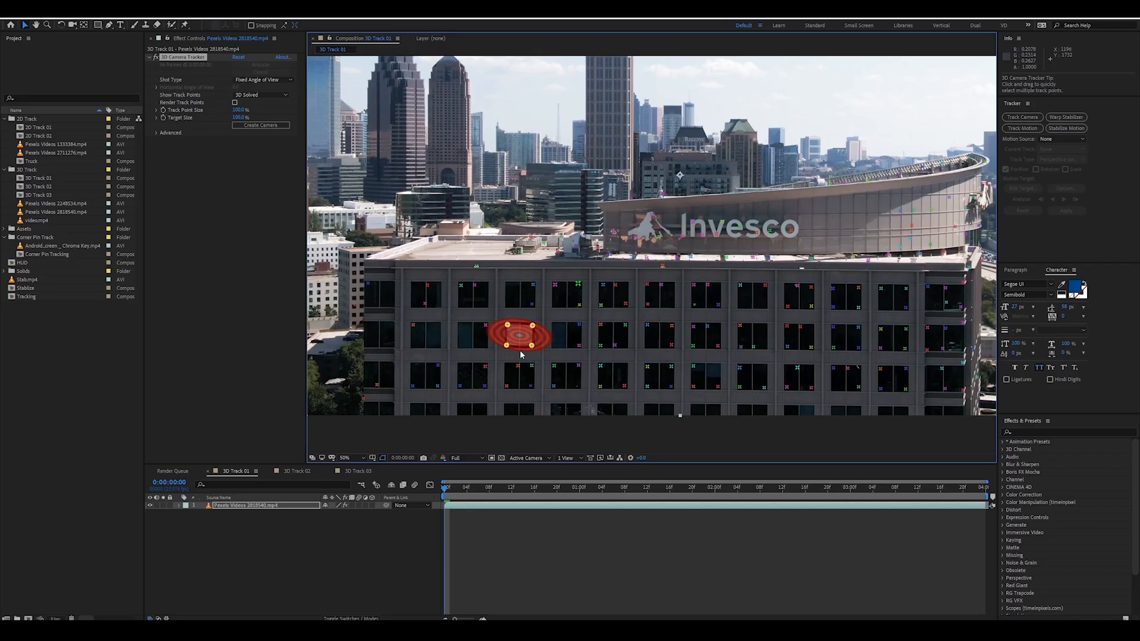
scroll(540, 343, "up", 1)
left_click_drag(545, 342, 636, 243)
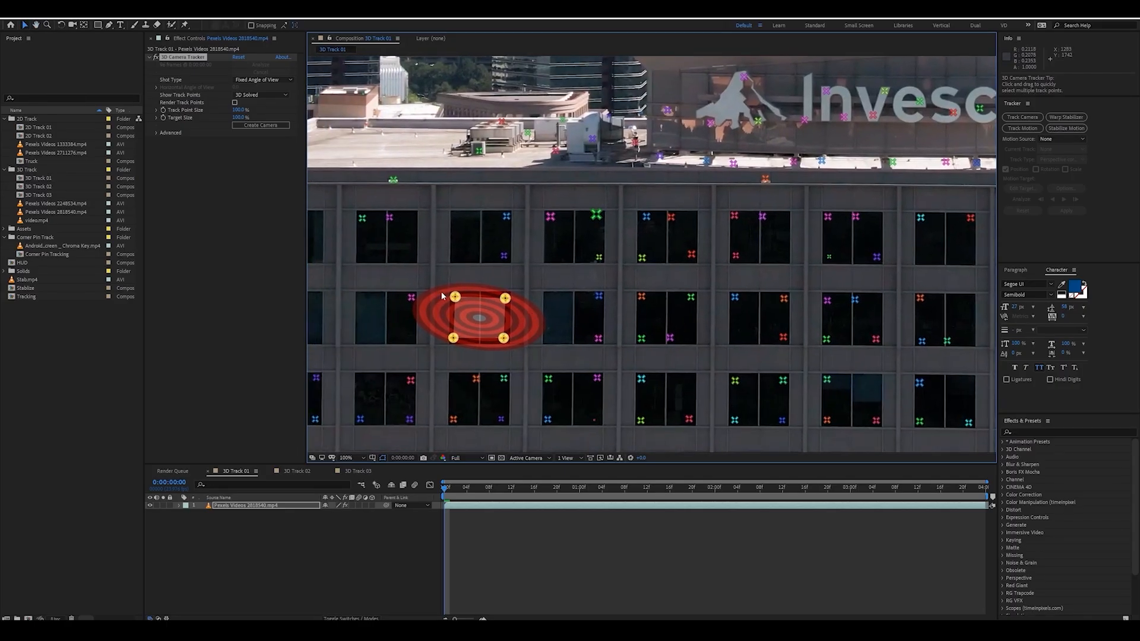
left_click_drag(500, 294, 525, 289)
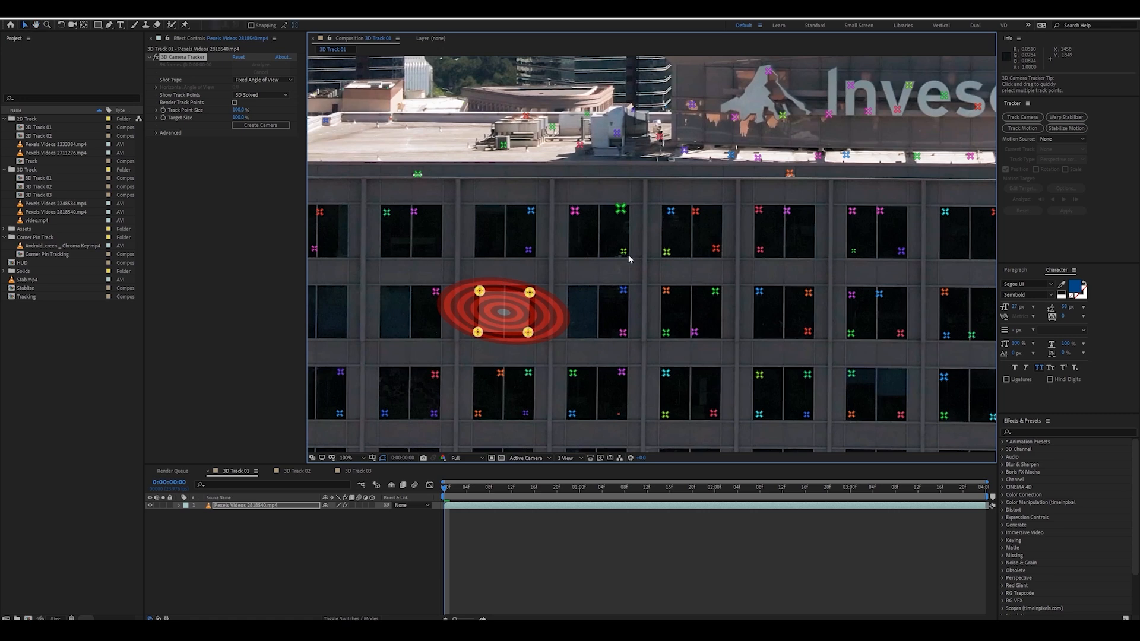
left_click_drag(516, 387, 540, 362)
Step: Select four track points forming a rectangle from the tops of the second-row windows to the tops of the third-row windows
left_click(642, 269)
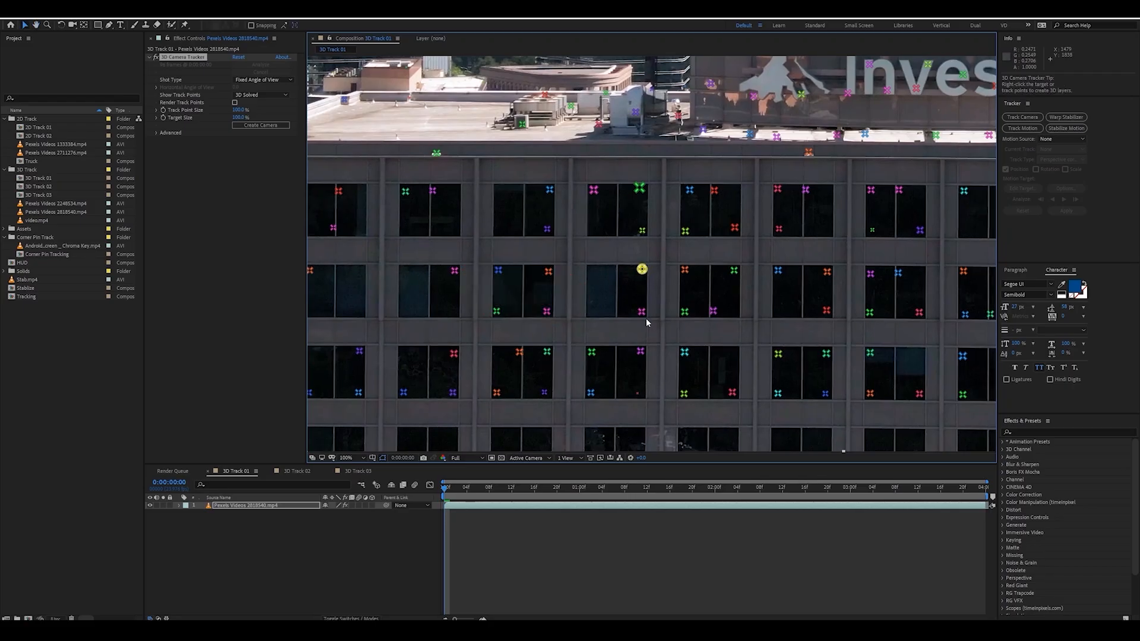
left_click(640, 351, "shift")
left_click(778, 353, "shift")
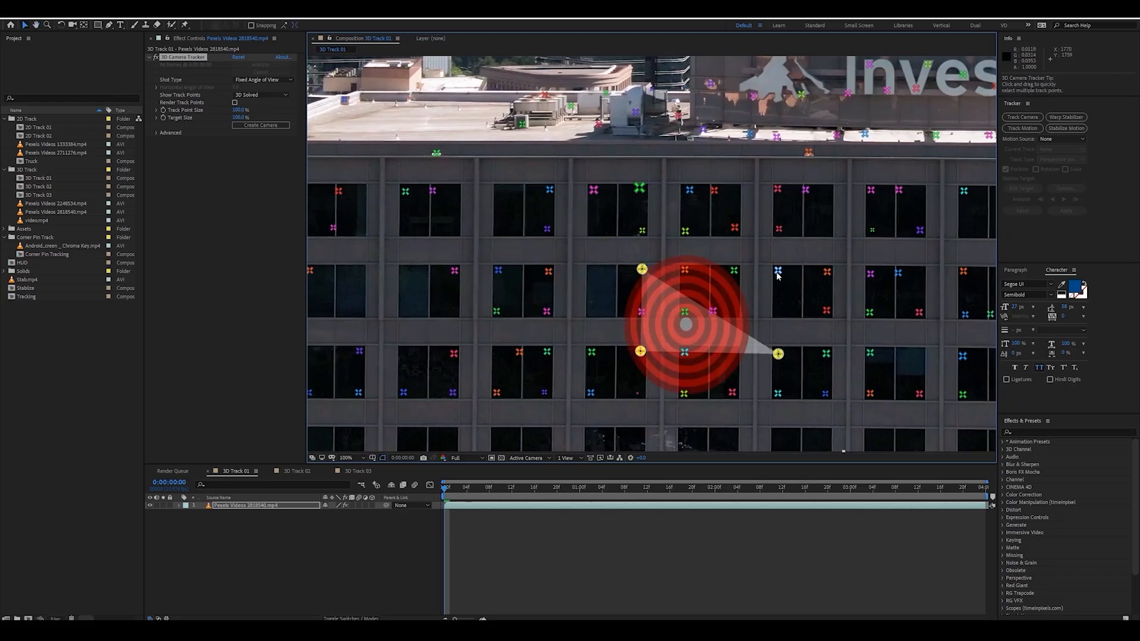
left_click(777, 272, "shift")
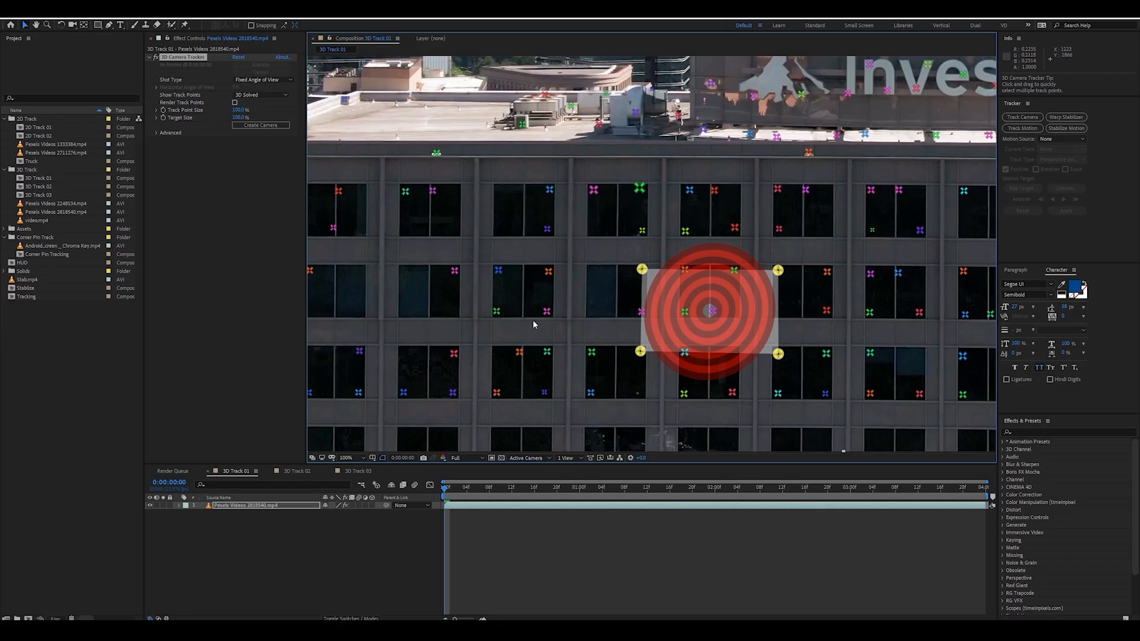
left_click_drag(533, 319, 580, 262)
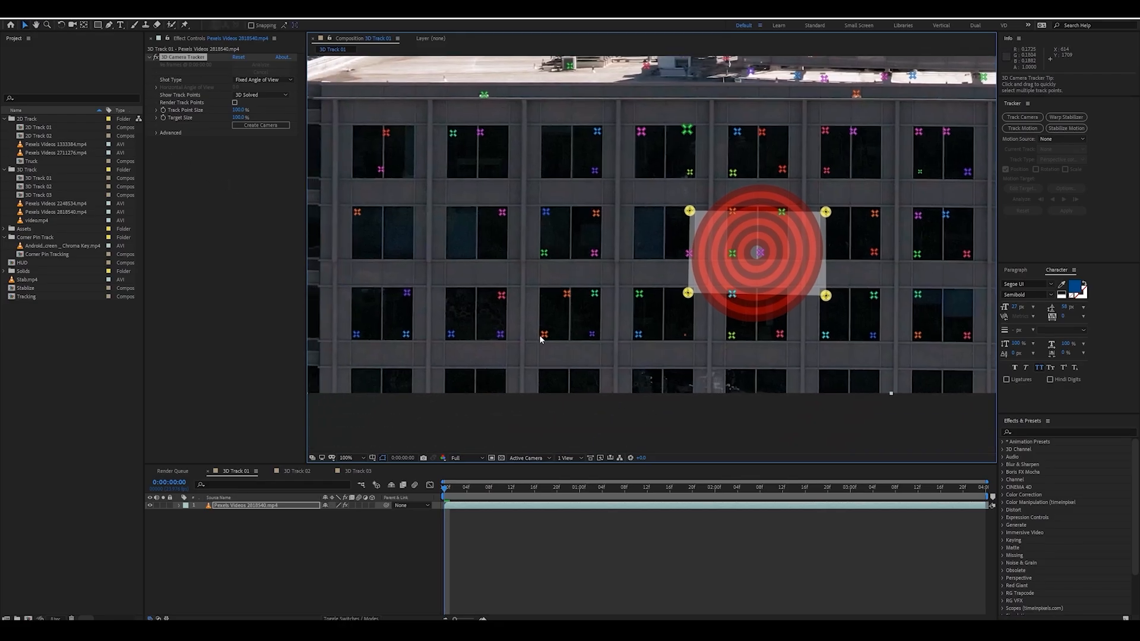
left_click_drag(540, 339, 478, 357)
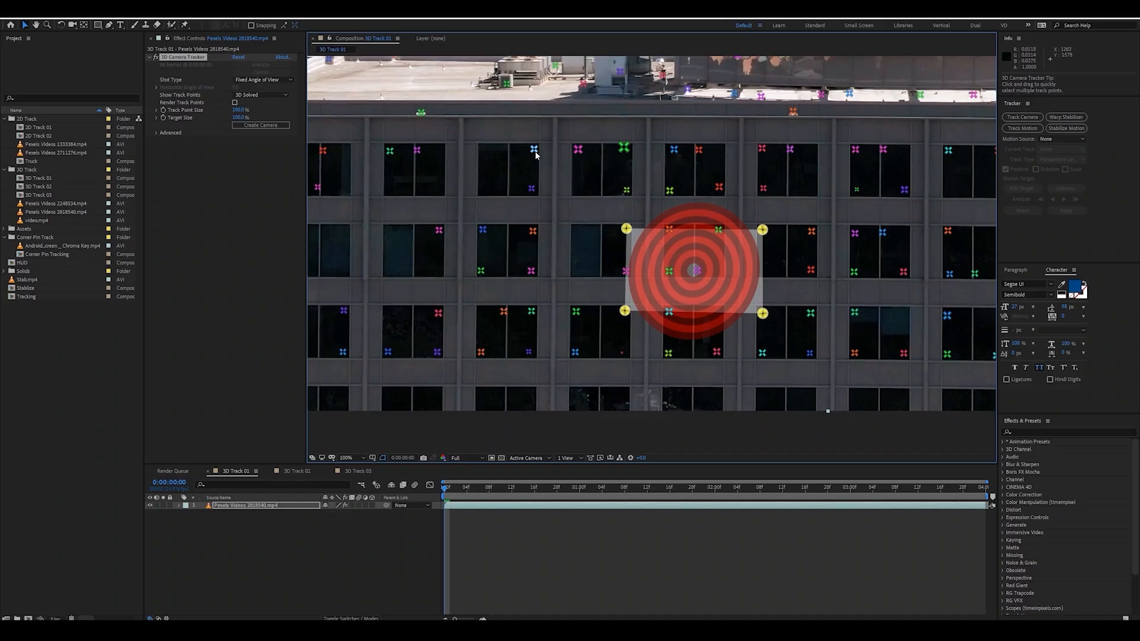
Step: Select four track points forming a large rectangle across the first three rows of windows
left_click(578, 149)
left_click(575, 352, "shift")
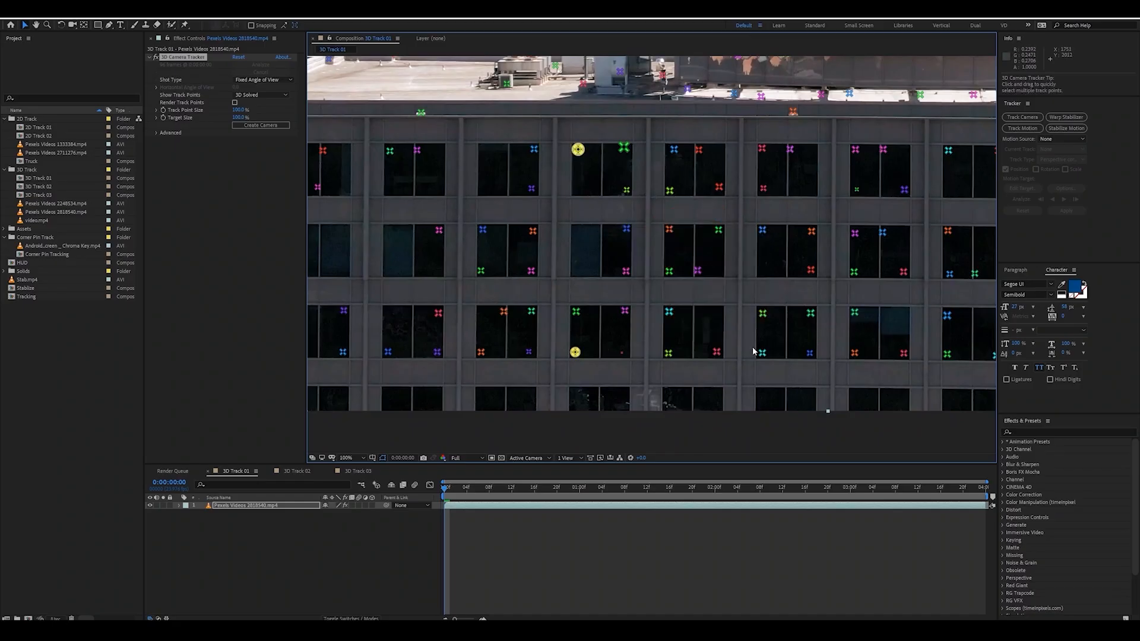
left_click(762, 353, "shift")
left_click(761, 149, "shift")
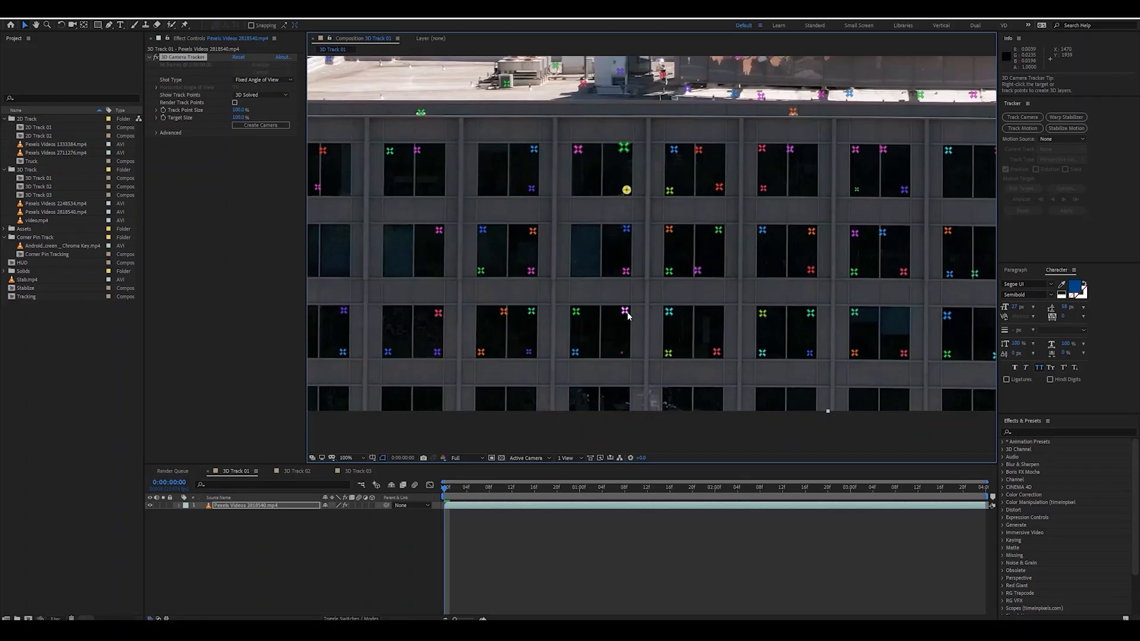
Step: Select four track points forming a rectangle from the bottom of the first window row to the top of the third
left_click(624, 310, "shift")
left_click(762, 313, "shift")
left_click(764, 190, "shift")
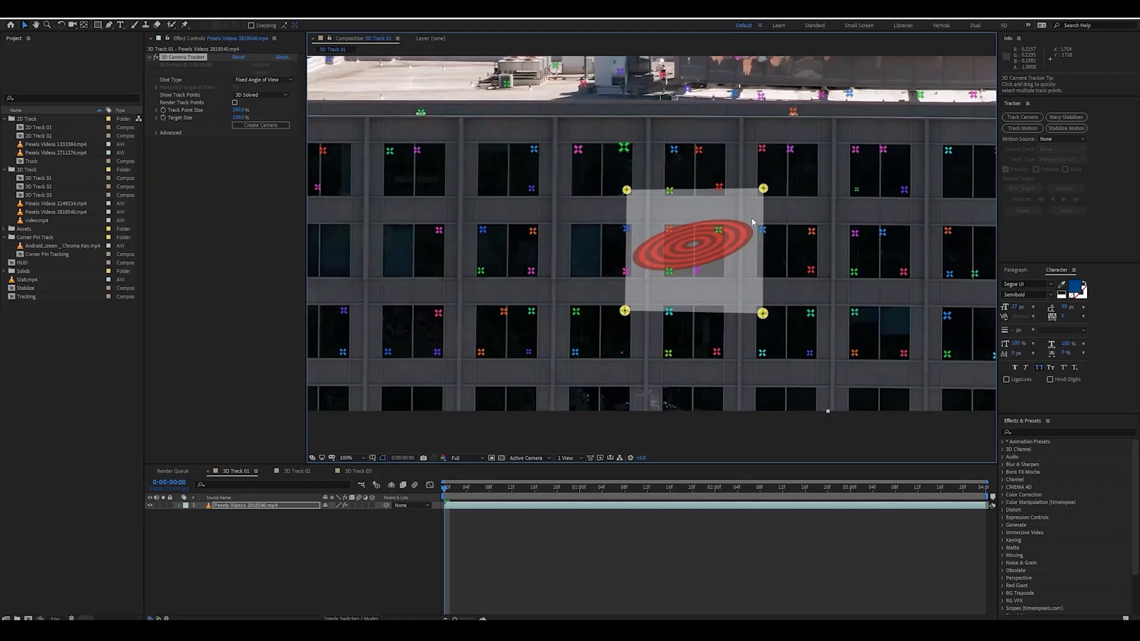
Step: Reselect the four corner track points of the single second-row window
left_click(483, 230)
left_click(481, 270, "shift")
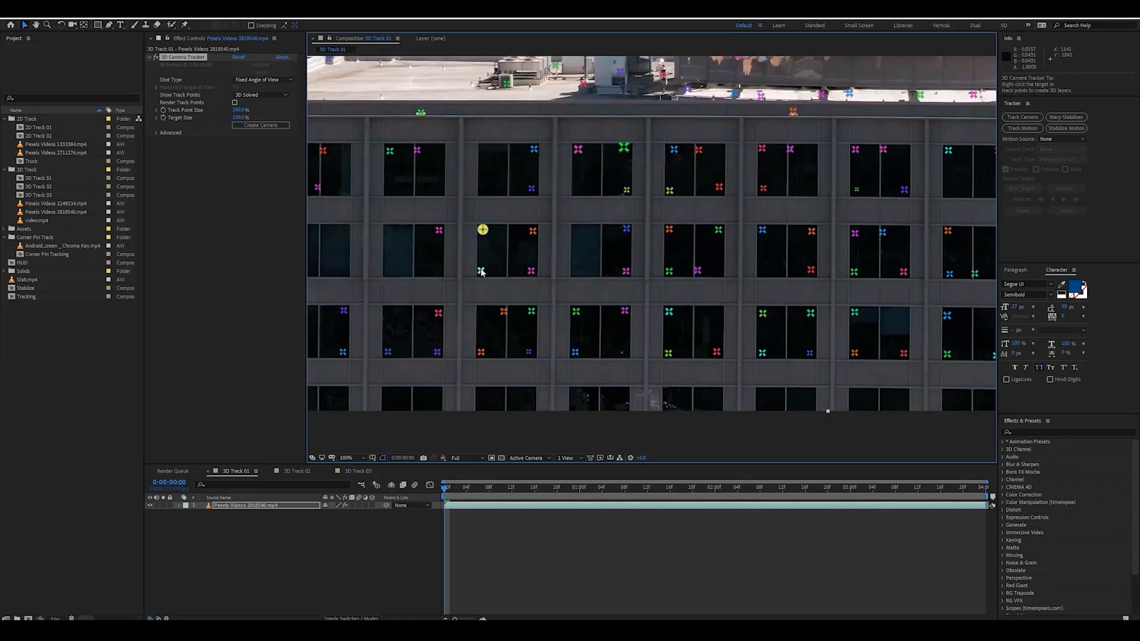
left_click(531, 271, "shift")
left_click(533, 230, "shift")
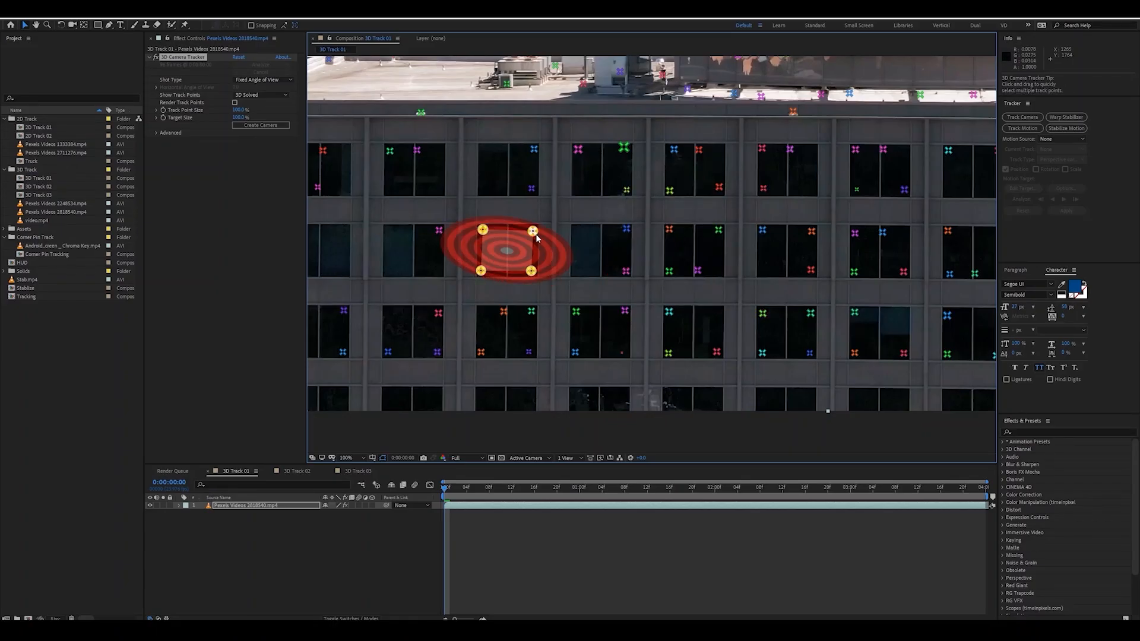
Step: Select four track points forming a wide rectangle between the second and third window rows
left_click(626, 230)
left_click(811, 231, "shift")
left_click(810, 313, "shift")
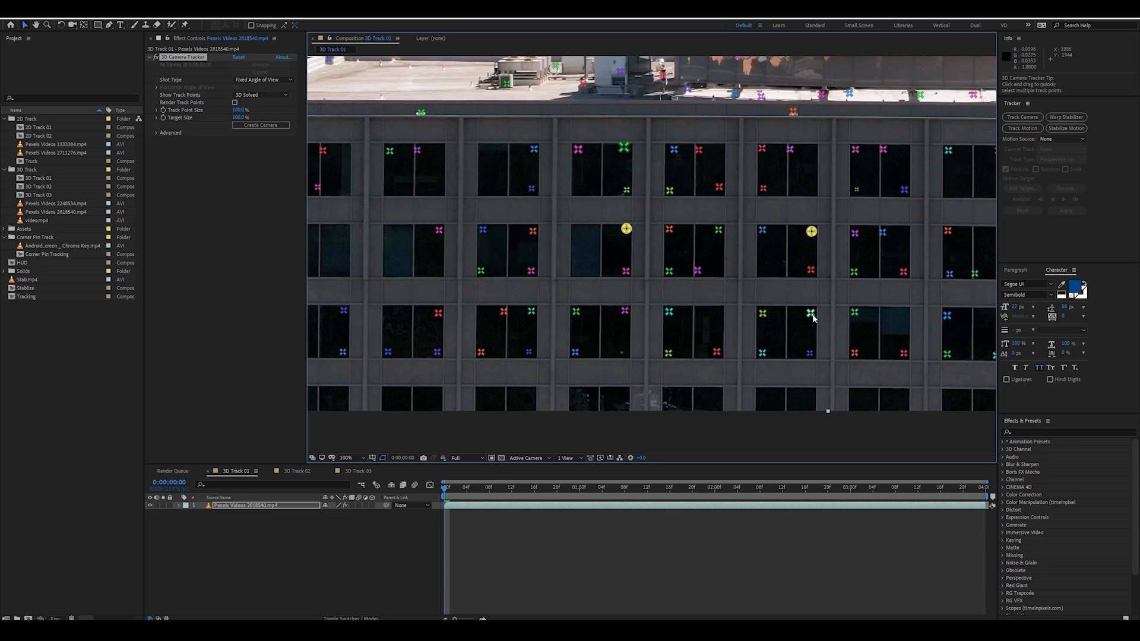
left_click(624, 310, "shift")
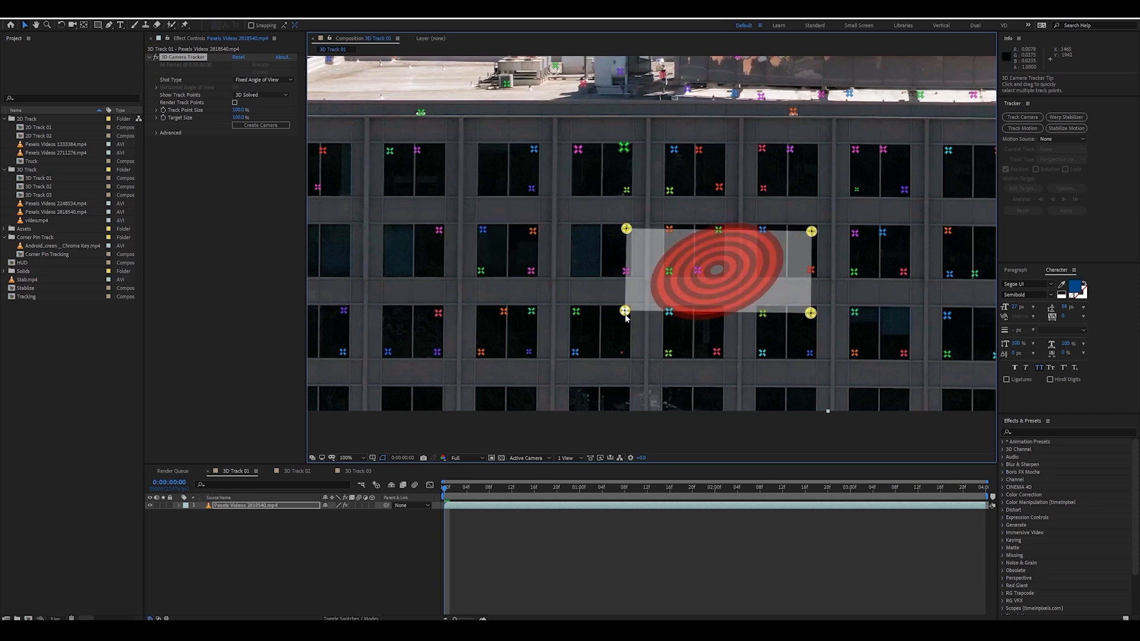
Step: Try selecting four track points around two adjacent windows across the second and third rows
left_click(669, 353)
left_click(670, 229, "shift")
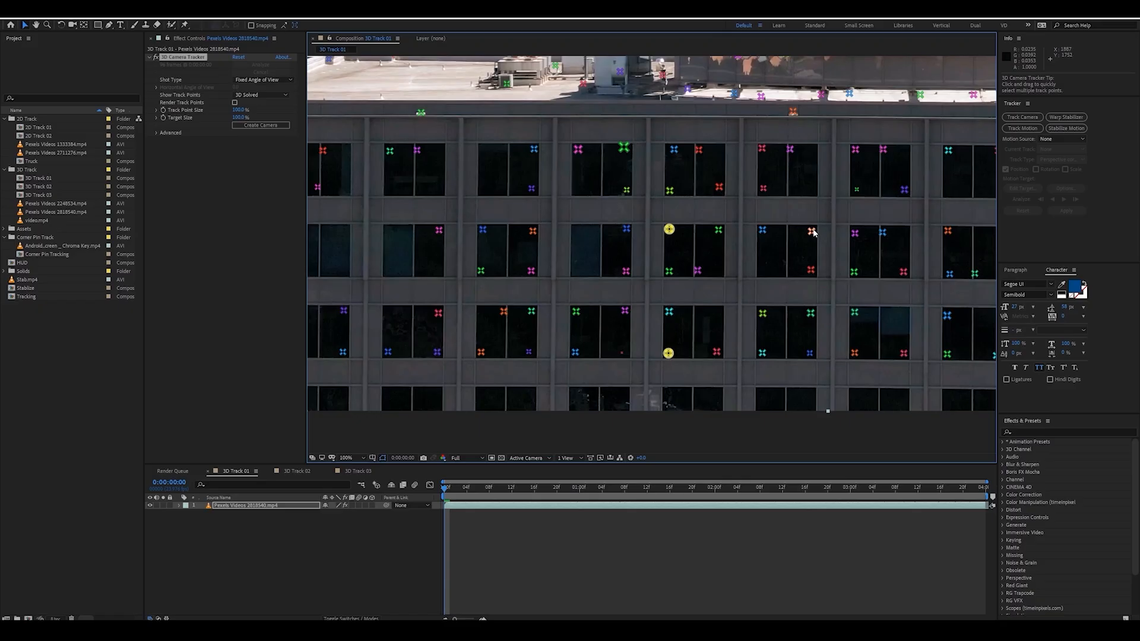
left_click(811, 231, "shift")
left_click(816, 356)
left_click(810, 354)
left_click(670, 230, "shift")
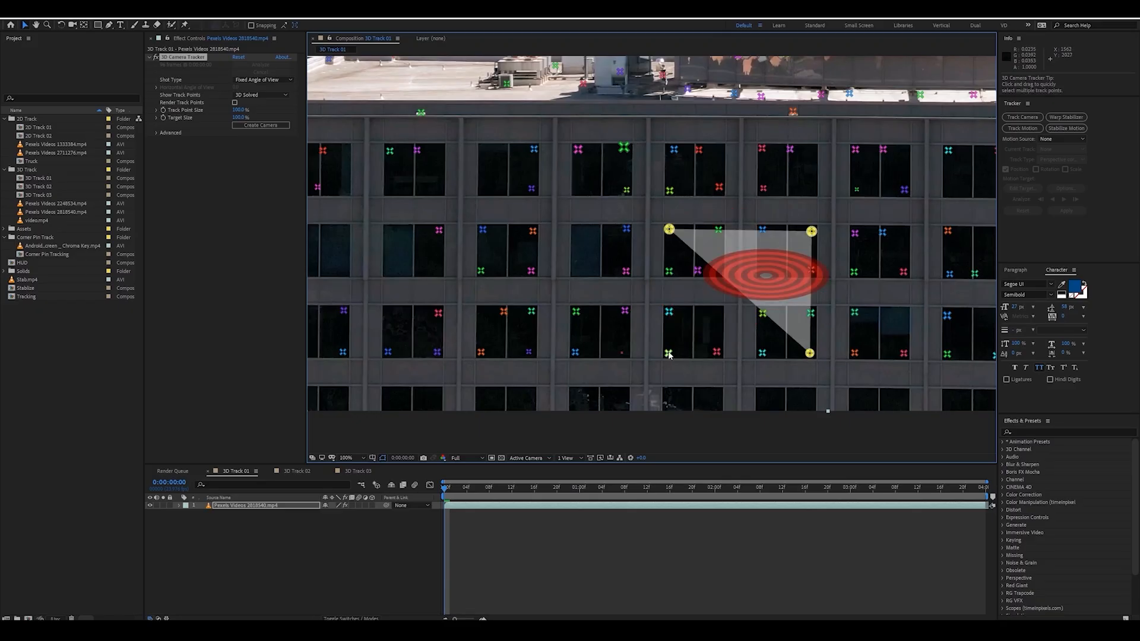
left_click(668, 354, "shift")
left_click(669, 354, "shift")
Step: Select three corner track points around two adjacent windows across the second and third rows, and create a text layer and camera from them
left_click(669, 354)
left_click(670, 230, "shift")
left_click(811, 231, "shift")
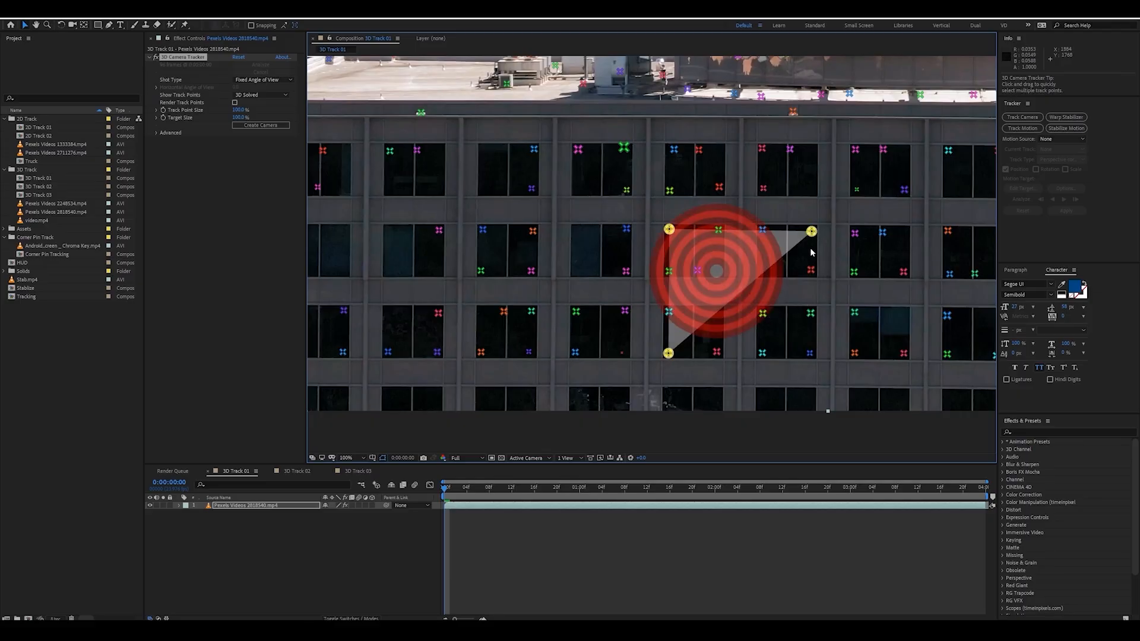
scroll(699, 252, "down", 1)
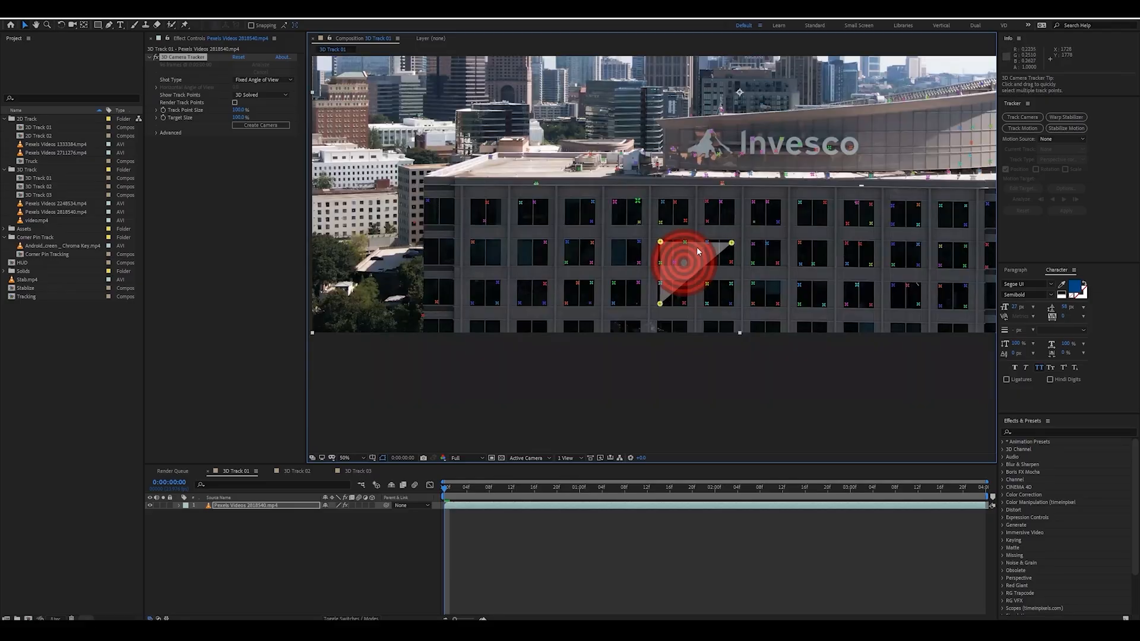
left_click_drag(683, 251, 623, 278)
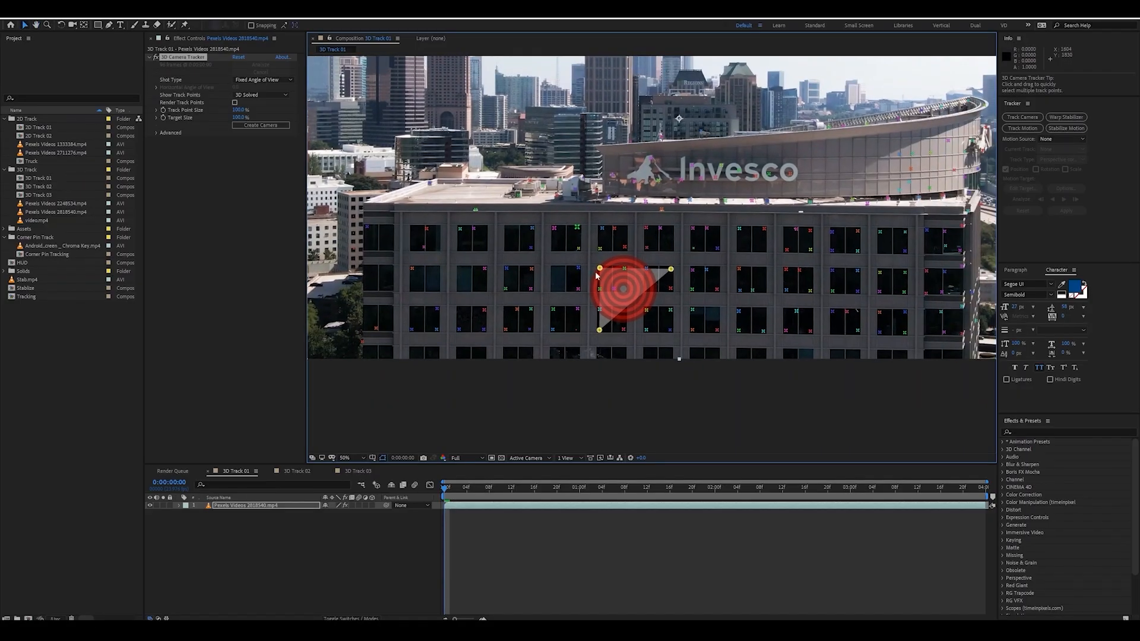
scroll(629, 296, "up", 1)
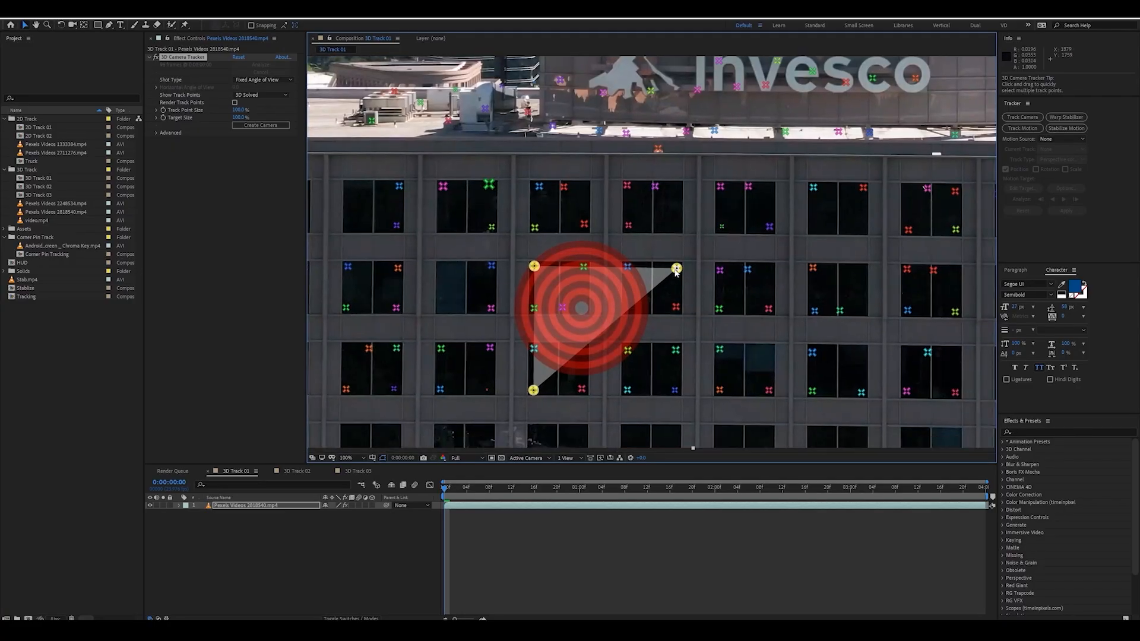
right_click(676, 272)
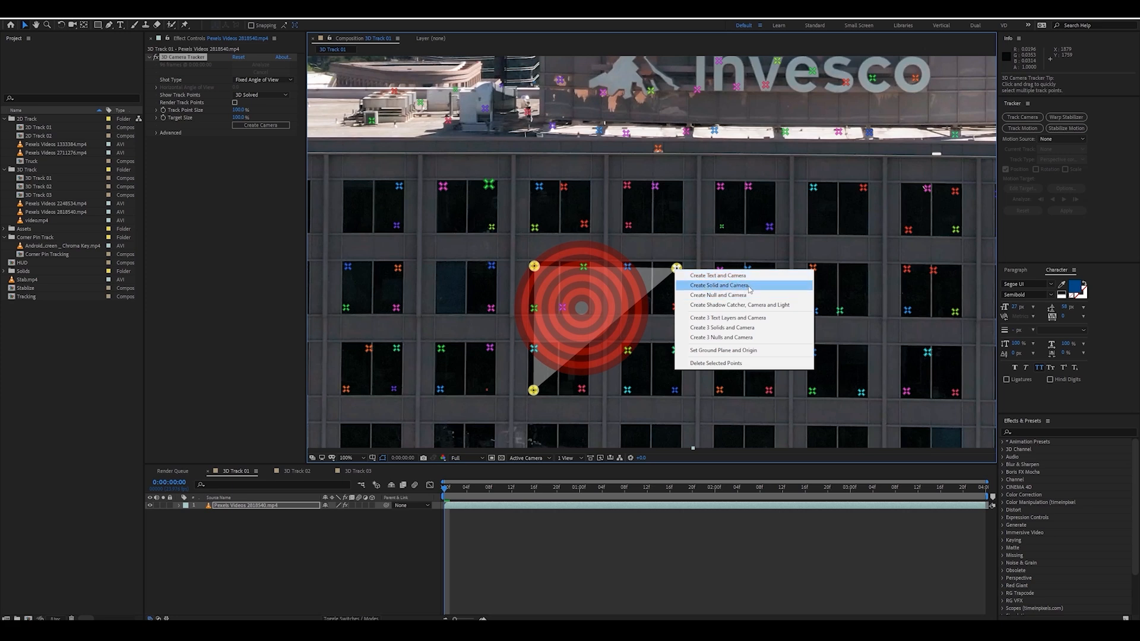
left_click(736, 276)
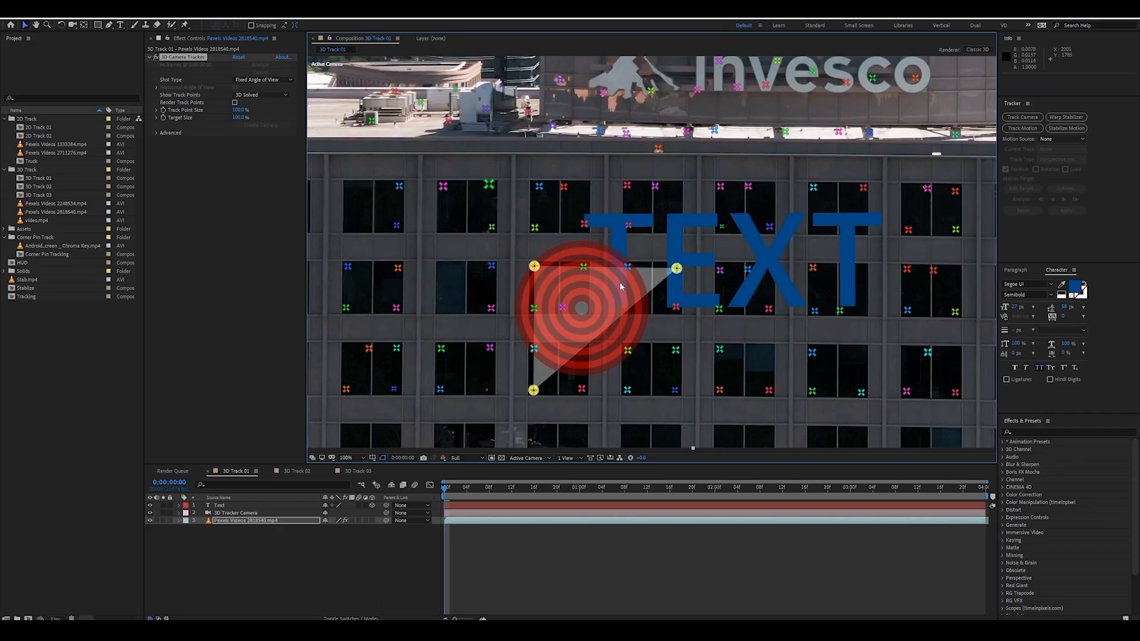
Step: Move the TEXT layer along the facade to the building's left corner and raise it onto the roof edge
left_click(240, 529)
left_click(616, 308)
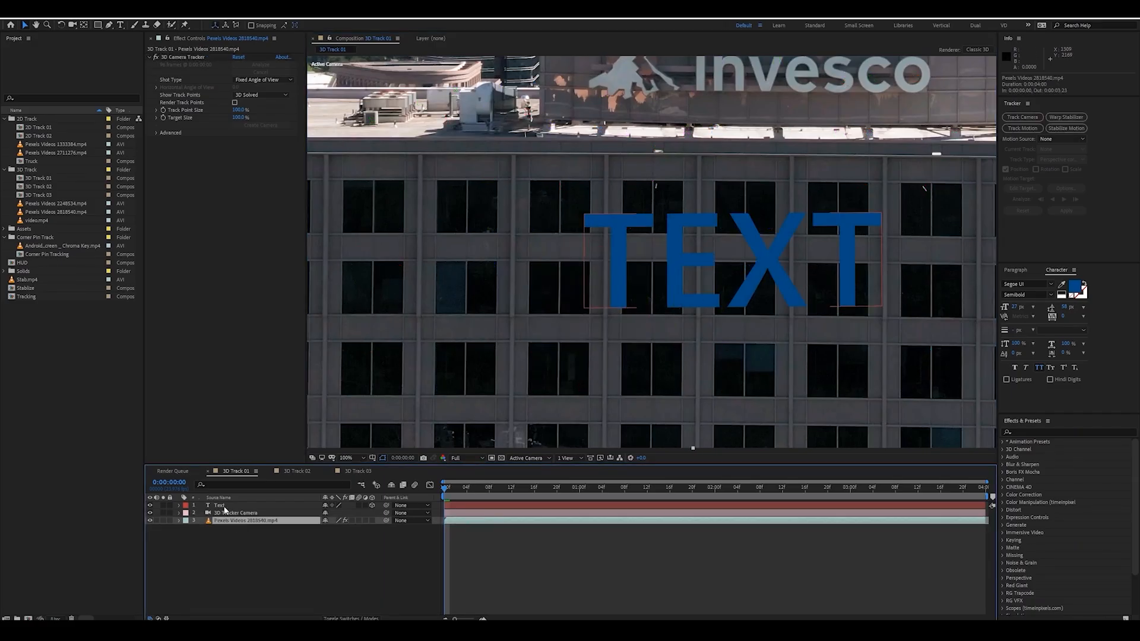
scroll(617, 304, "down", 2)
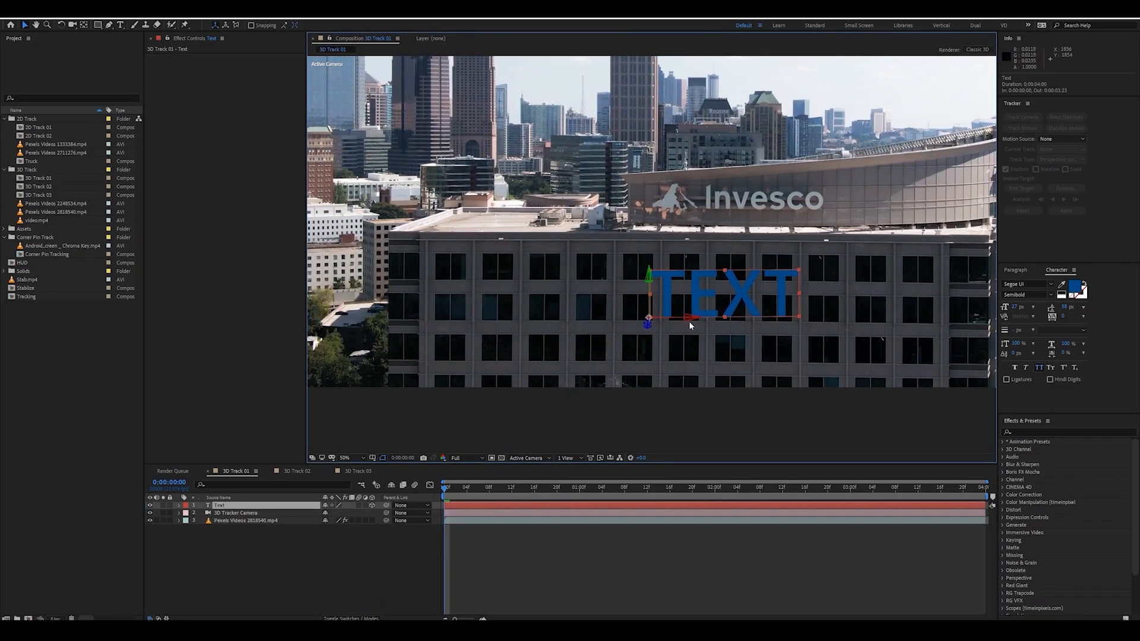
left_click_drag(693, 321, 182, 333)
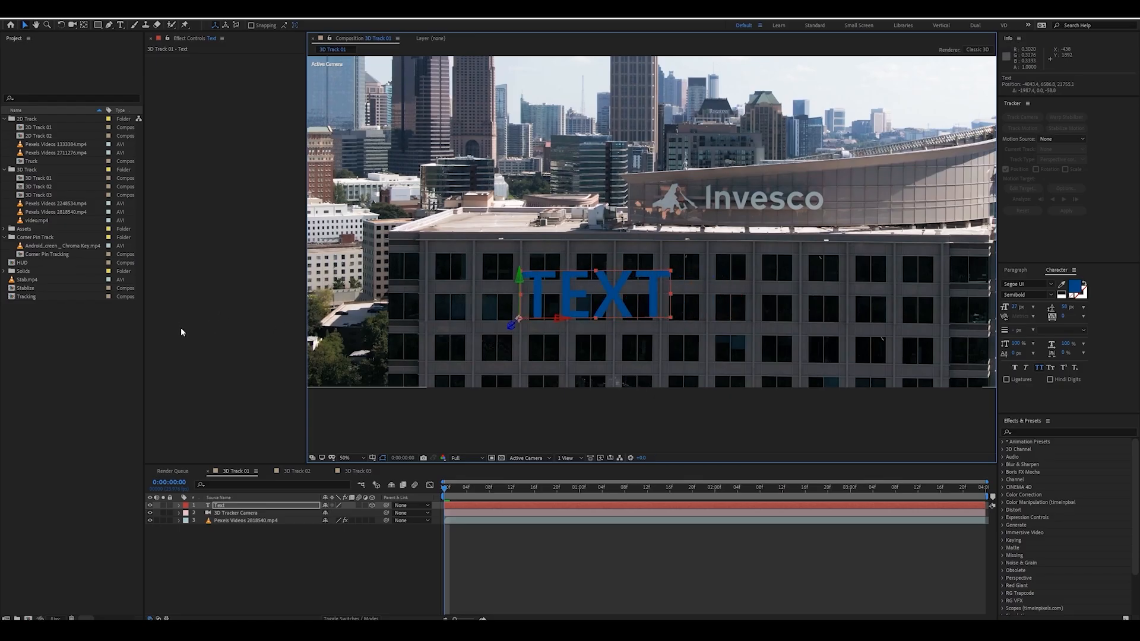
left_click_drag(564, 321, 415, 308)
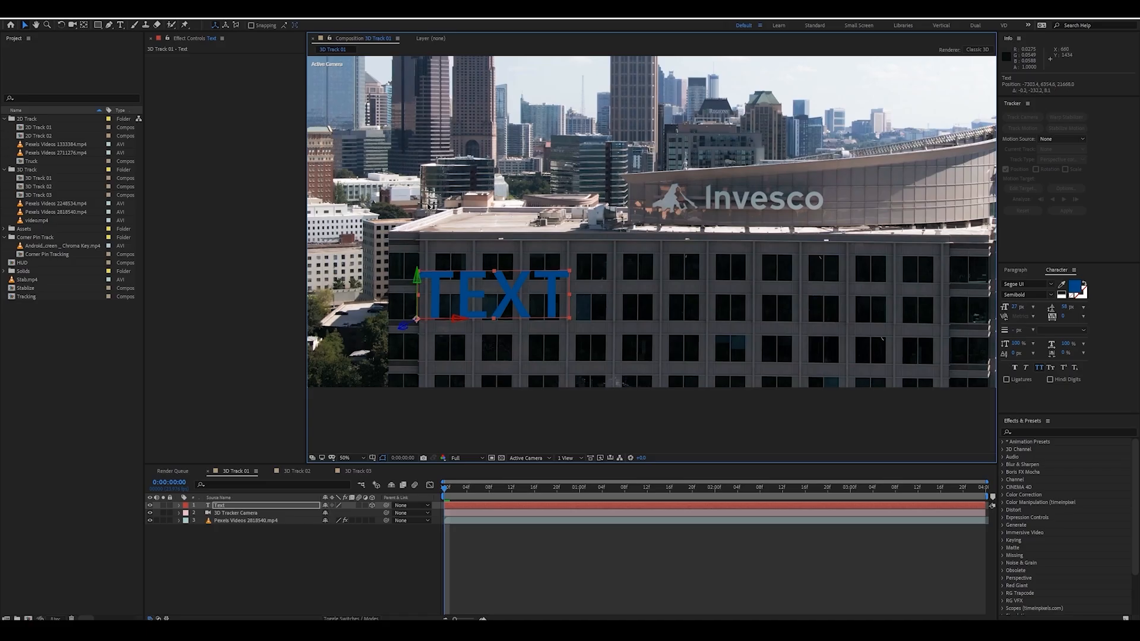
left_click_drag(429, 205, 450, 133)
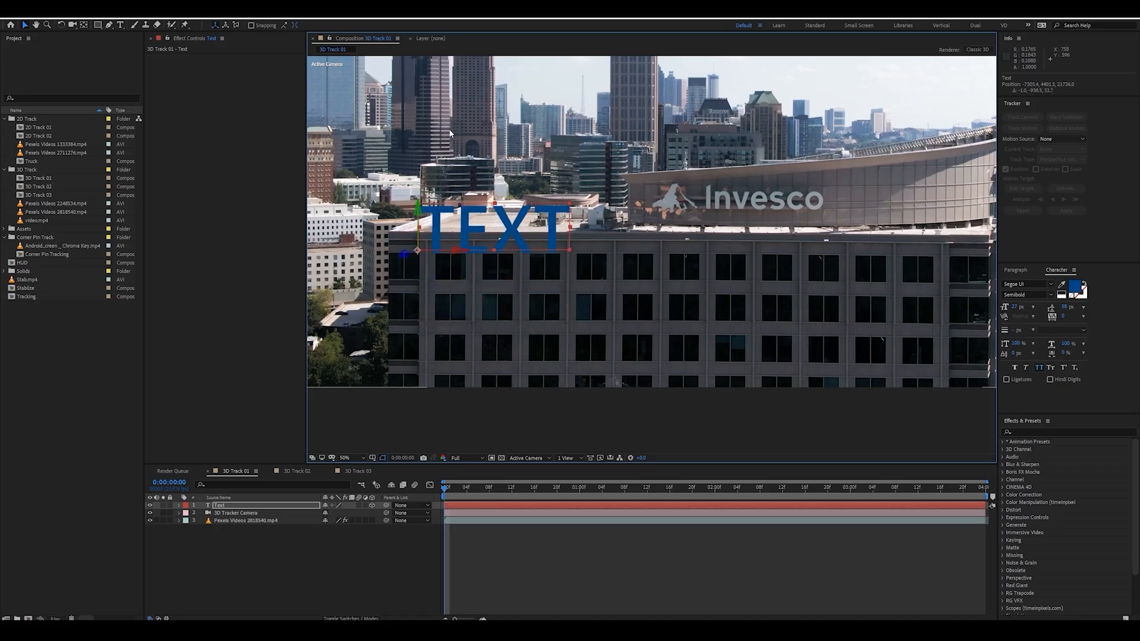
left_click_drag(421, 218, 420, 200)
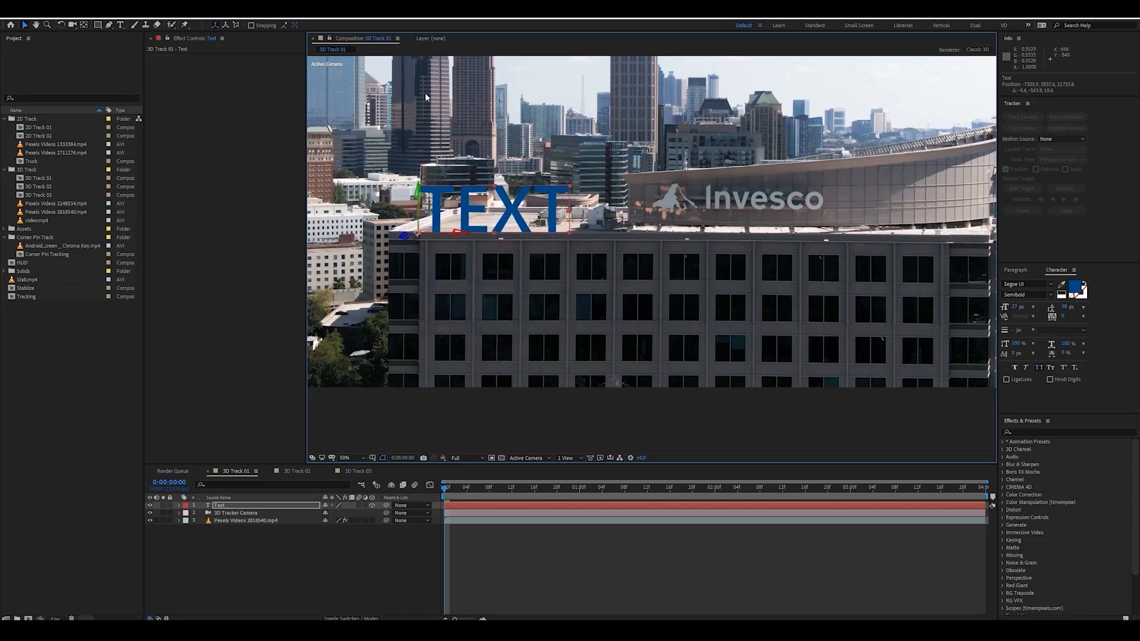
Step: Lock the footage layer and nudge the TEXT layer slightly left along the roof edge
left_click(462, 237)
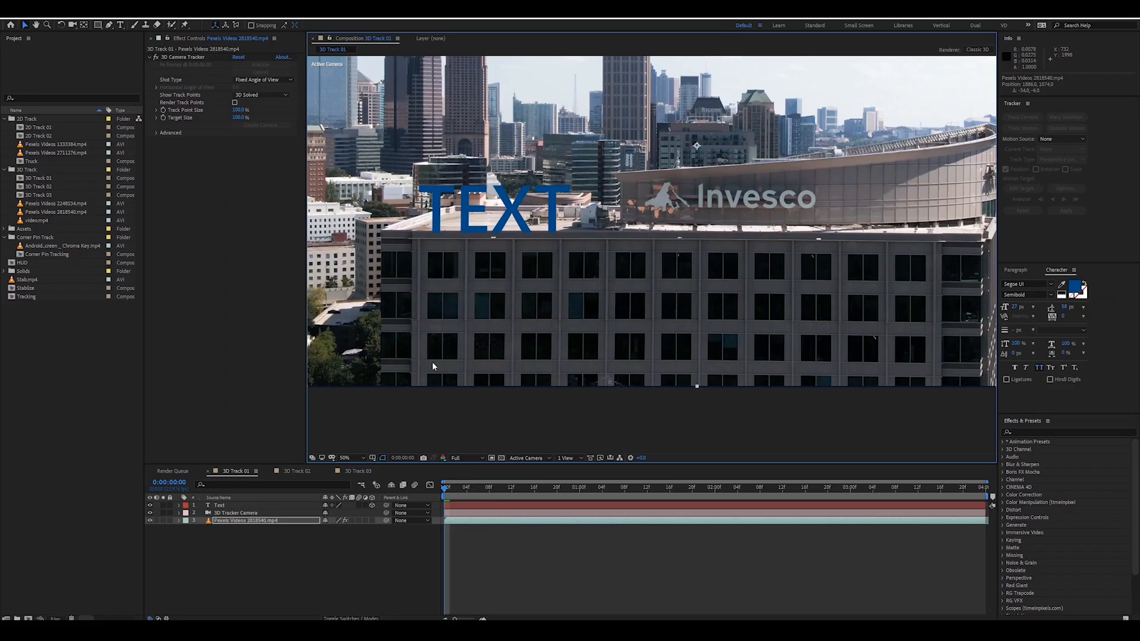
left_click(170, 520)
left_click(457, 236)
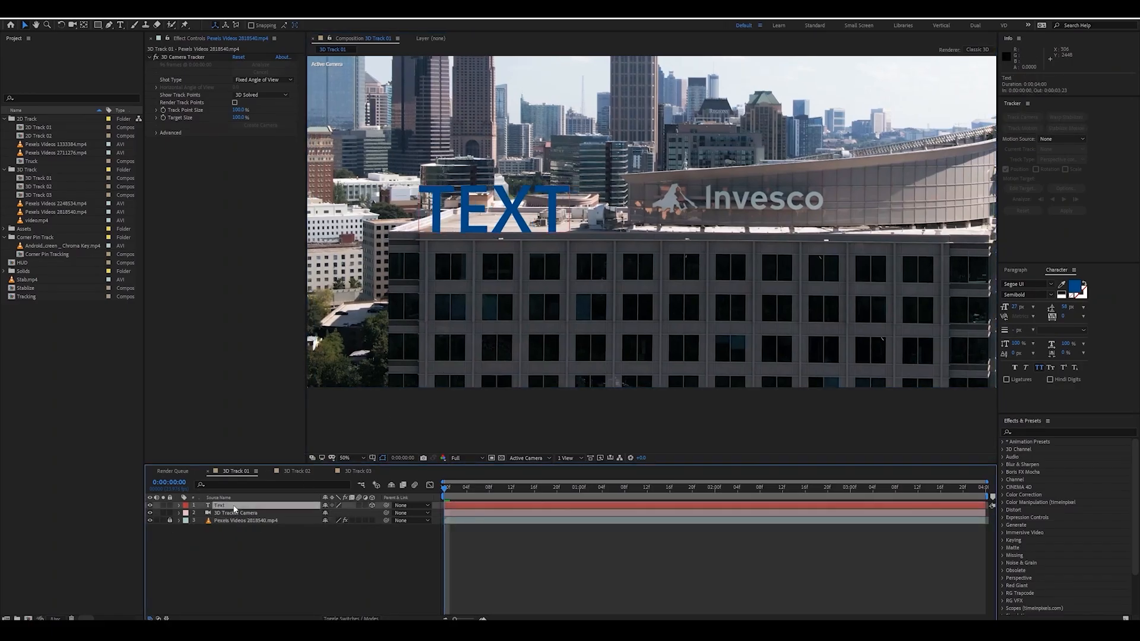
left_click_drag(458, 237, 449, 238)
Step: Temporarily hide the footage and scrub the text over the transparency grid to examine its tracked motion
left_click(237, 514)
left_click(169, 520)
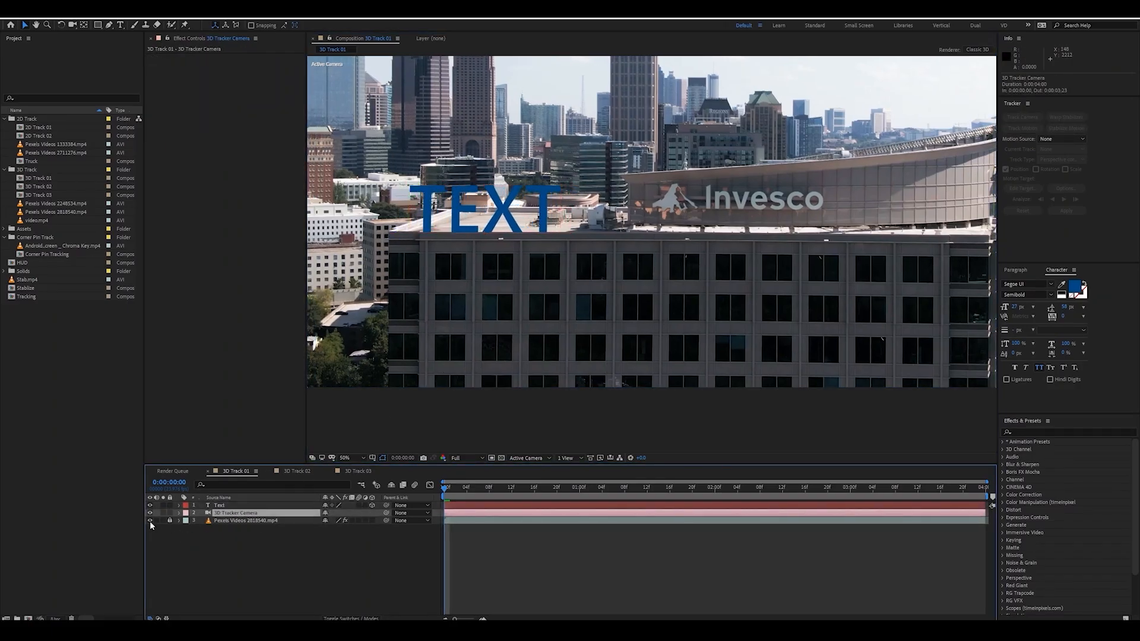
left_click(150, 521)
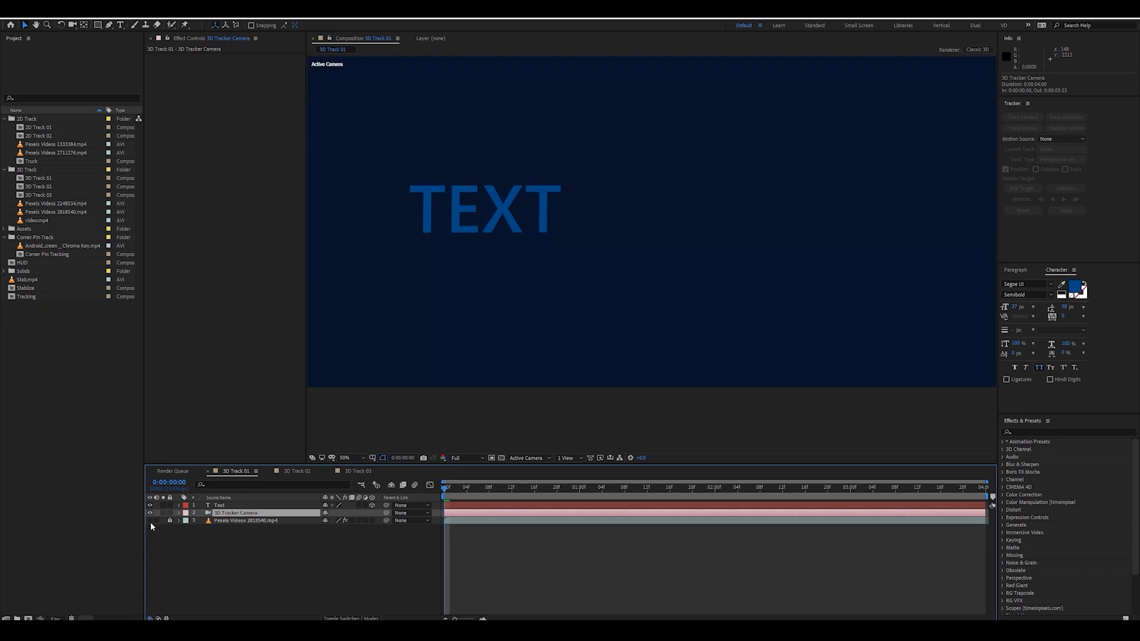
left_click(502, 458)
left_click_drag(465, 493, 415, 496)
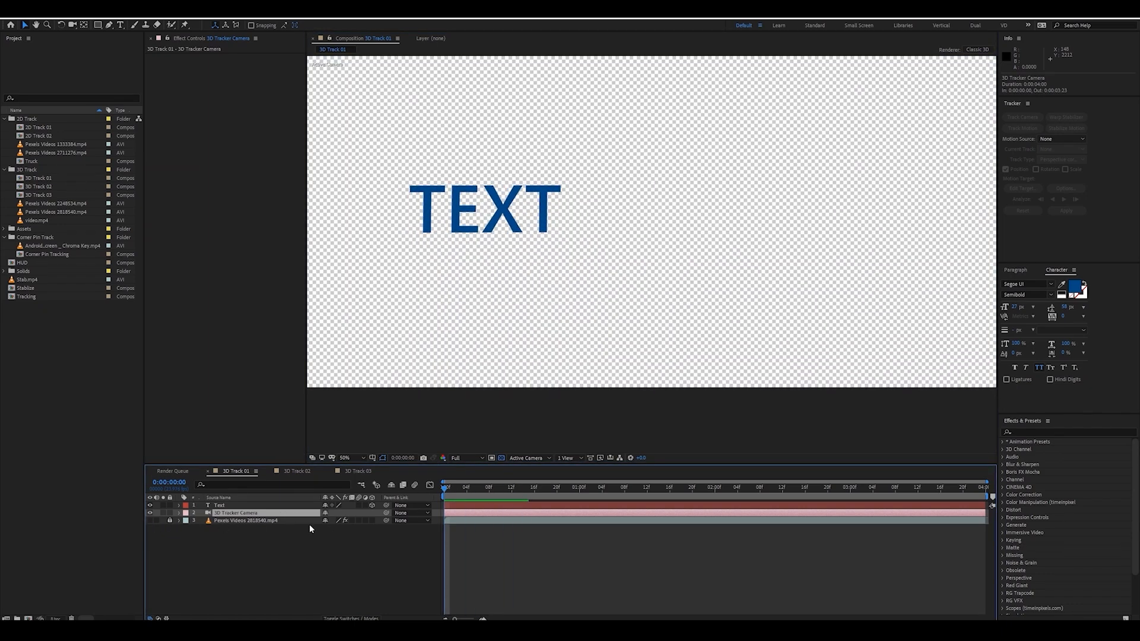
left_click(366, 526)
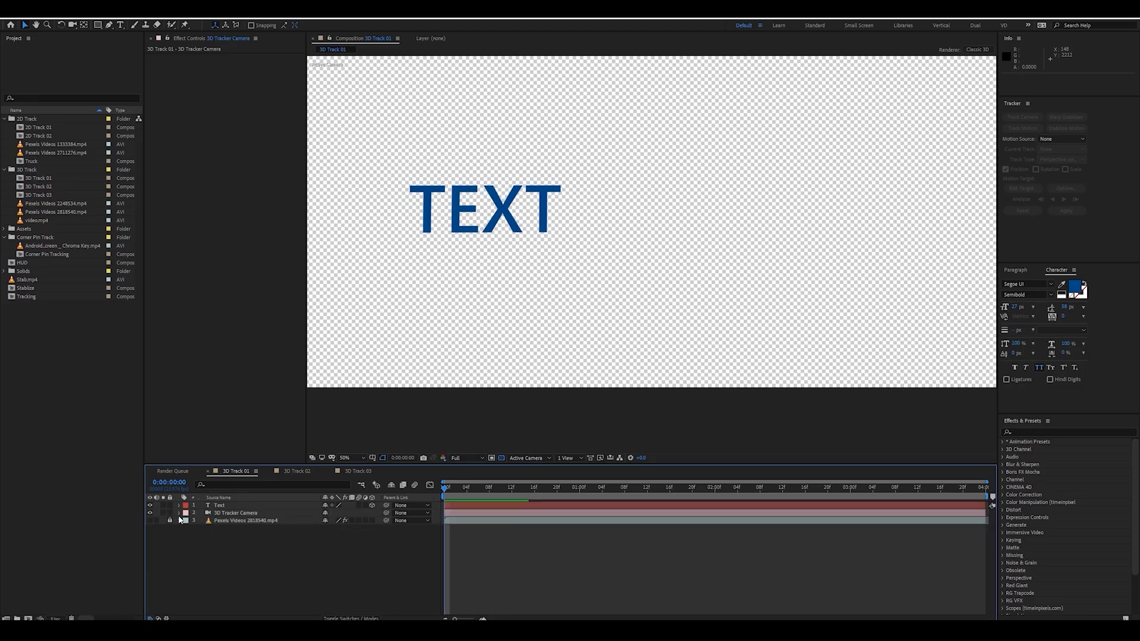
left_click(151, 521)
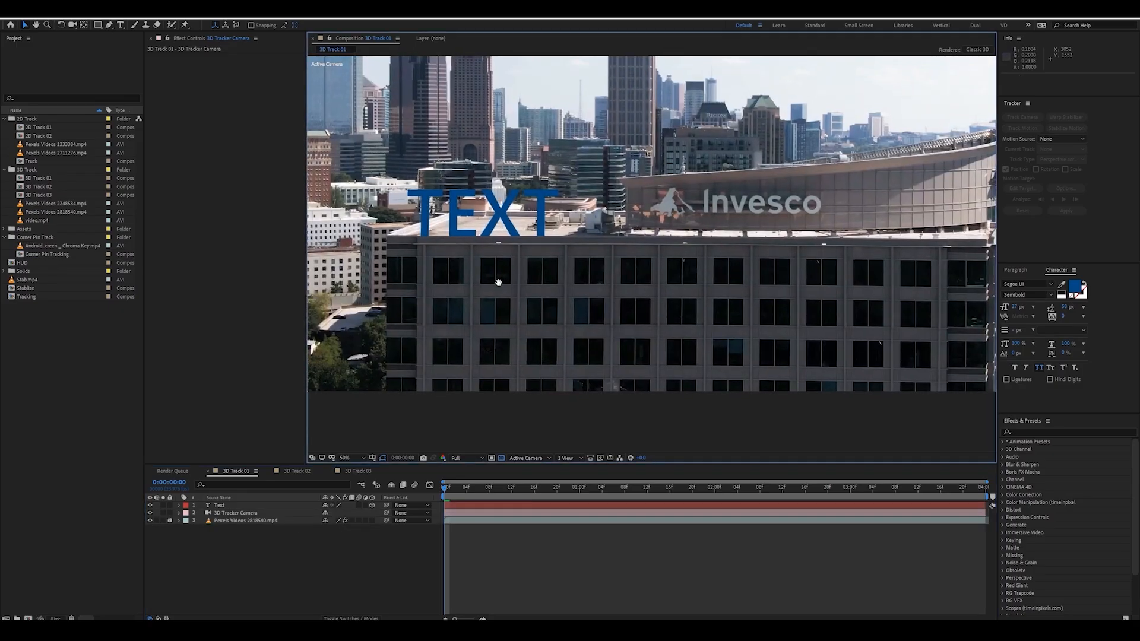
Step: Replace the layer's text with "VD" and shift it slightly right along the roof edge
double_click(222, 506)
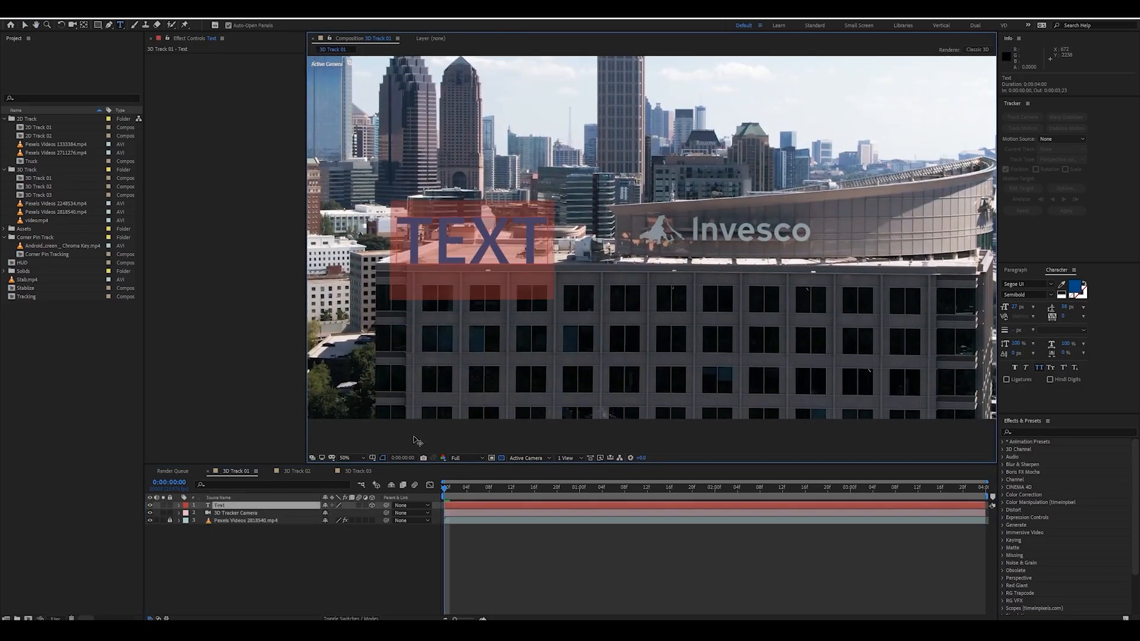
type("VD")
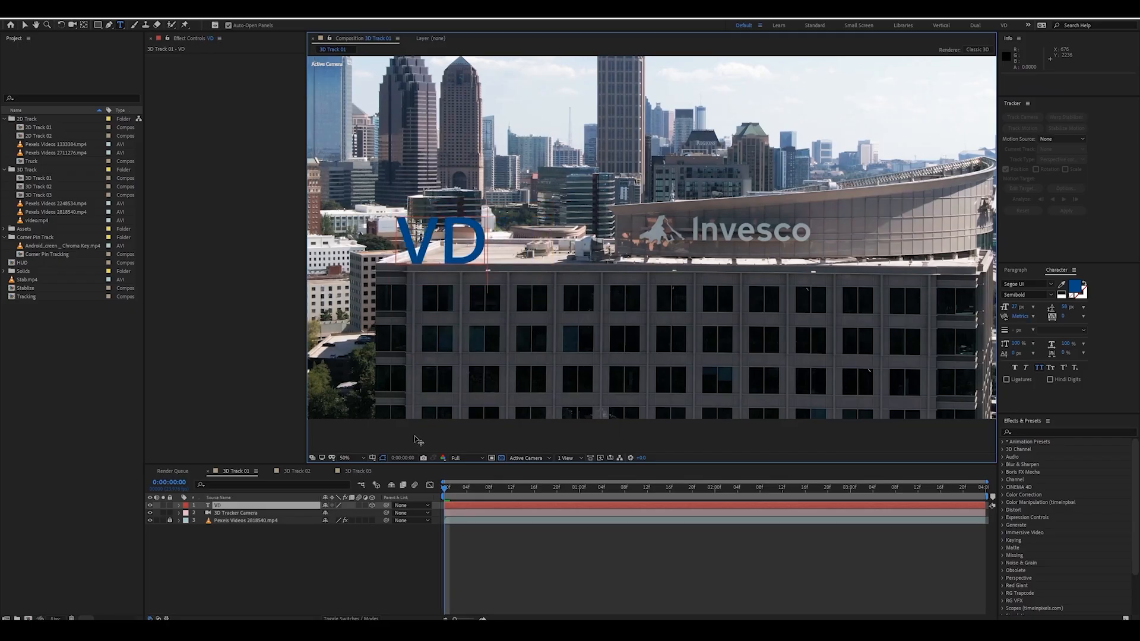
key("Escape")
key("v")
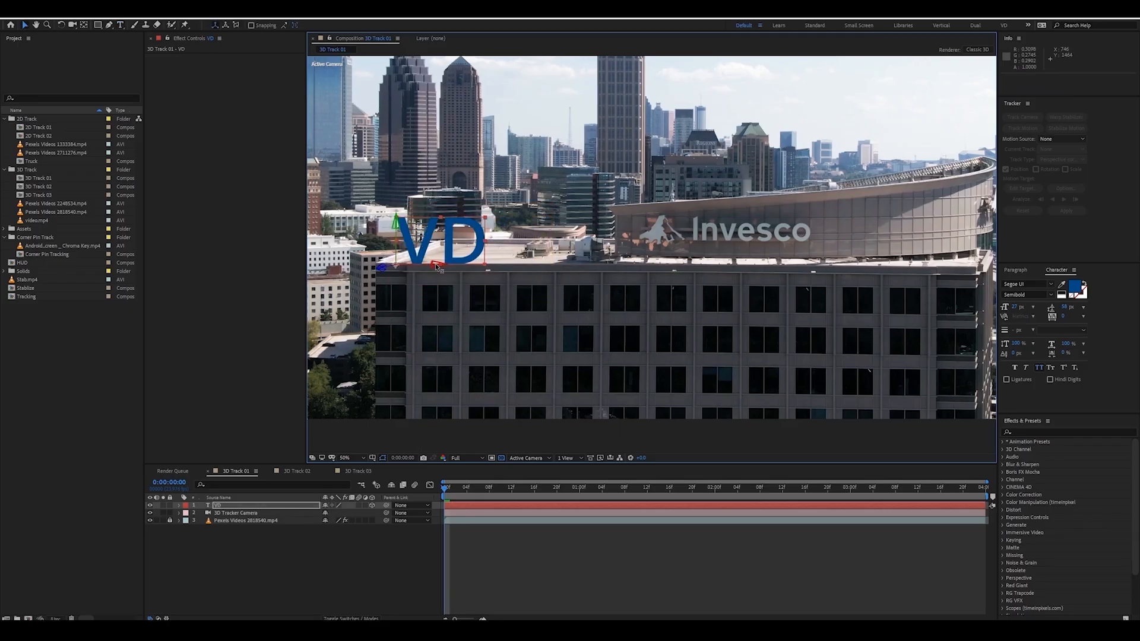
left_click_drag(433, 265, 548, 271)
Step: Sample the VD text's fill colour from the grey lettering of the Invesco sign
left_click(1062, 285)
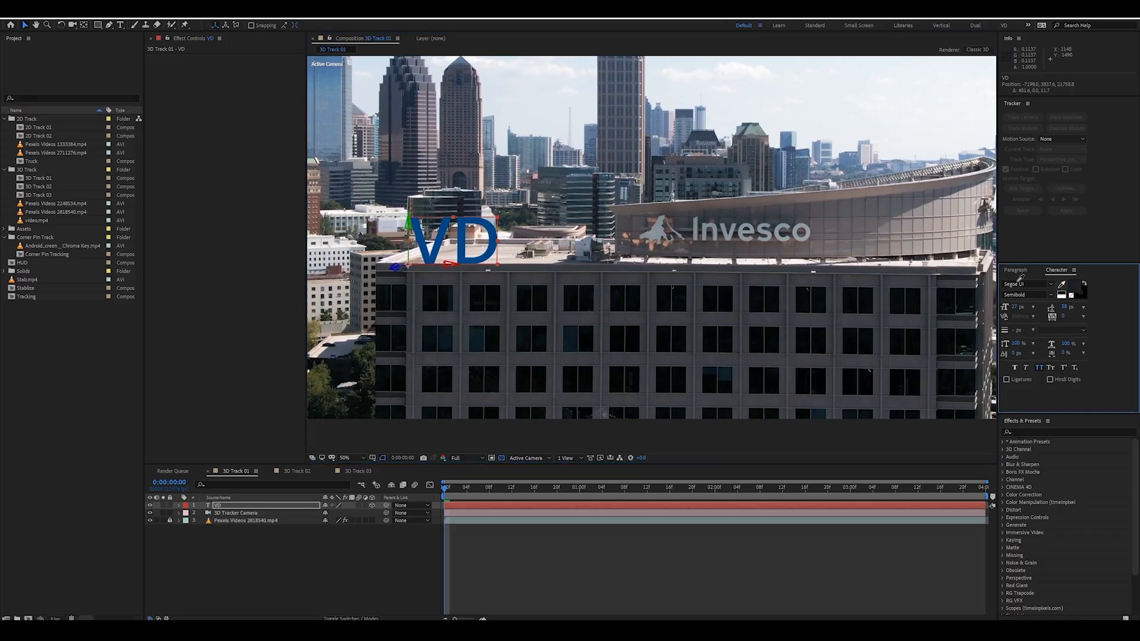
left_click(725, 231)
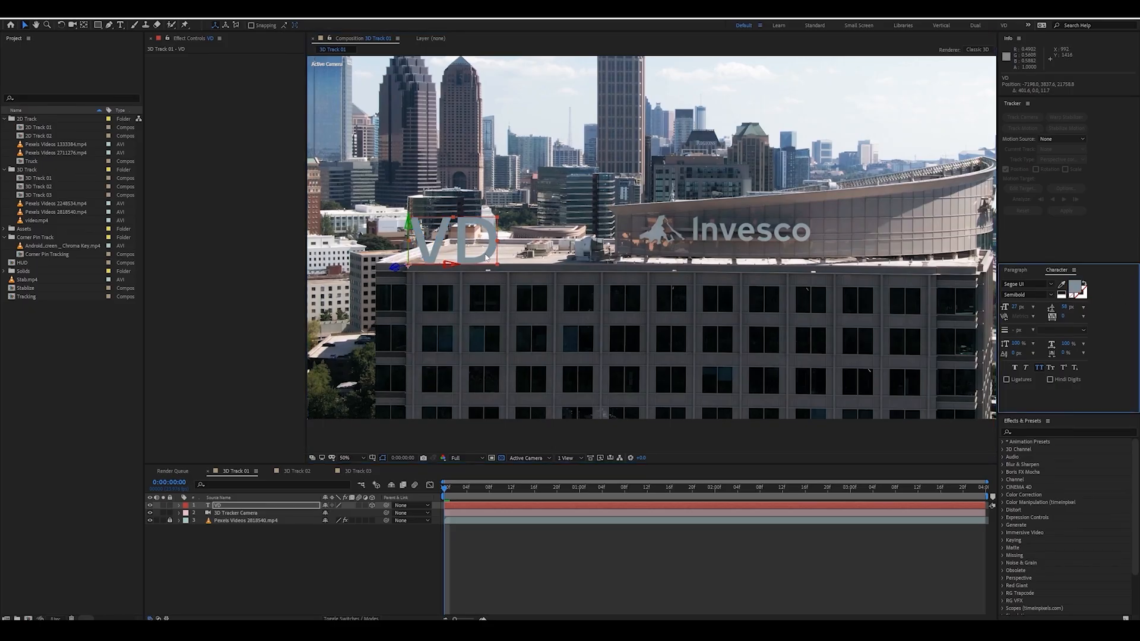
scroll(486, 258, "up", 1)
key("space")
left_click_drag(482, 279, 734, 288)
scroll(609, 254, "down", 1)
left_click_drag(635, 249, 448, 323)
scroll(567, 300, "down", 1)
key("space")
scroll(522, 325, "up", 1)
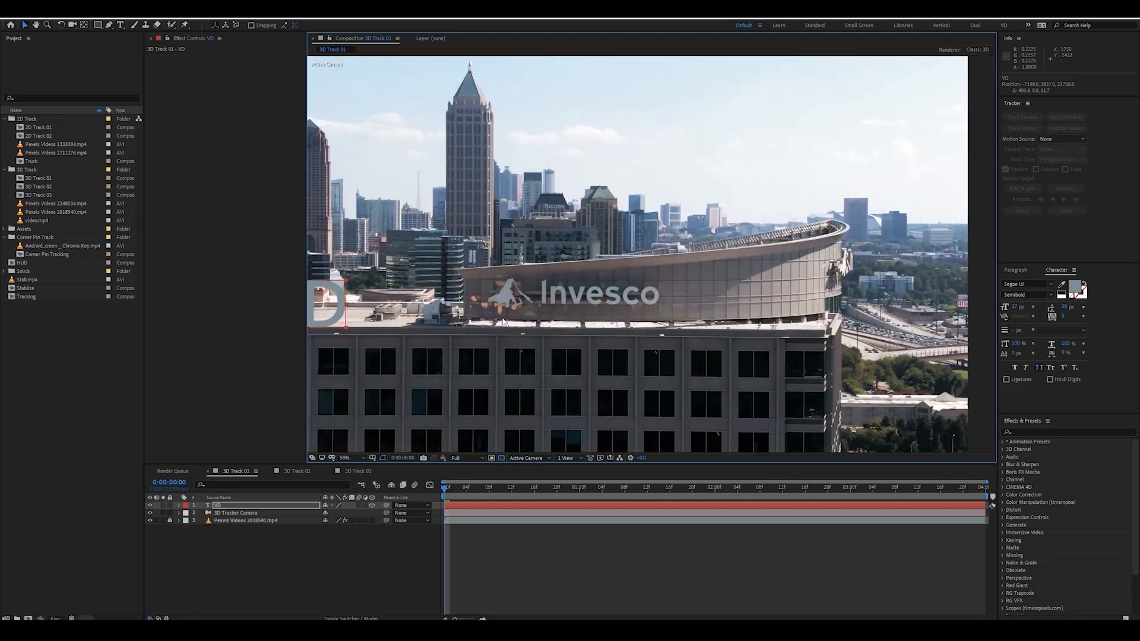
key("space")
left_click_drag(573, 325, 705, 277)
Step: Change the VD text's fill colour to a saturated orange
left_click(1075, 288)
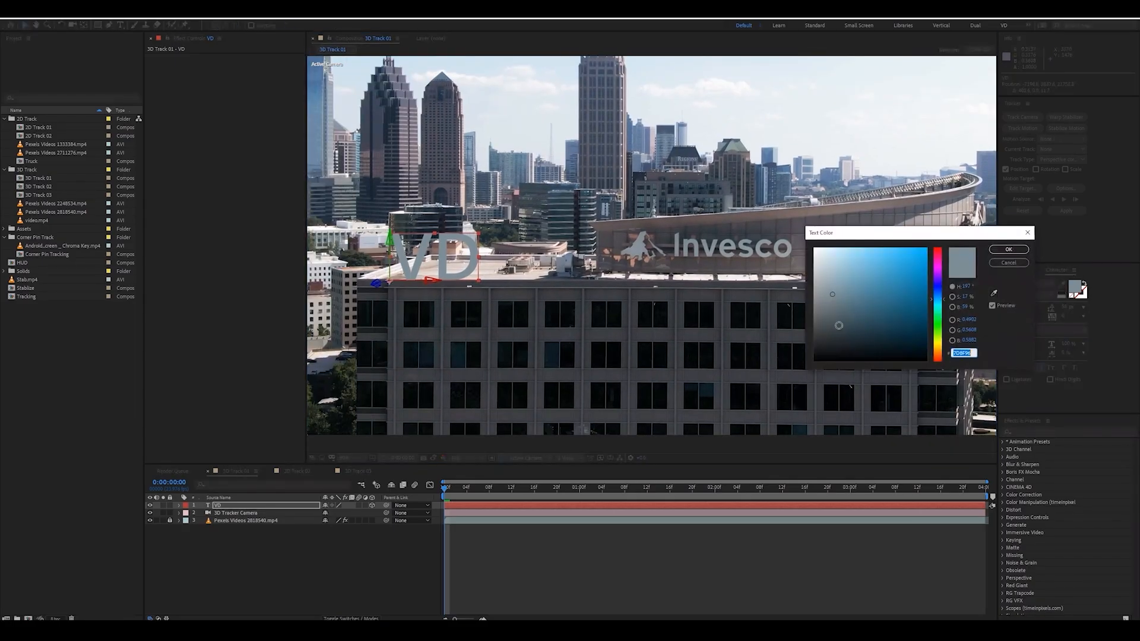
left_click_drag(832, 293, 833, 282)
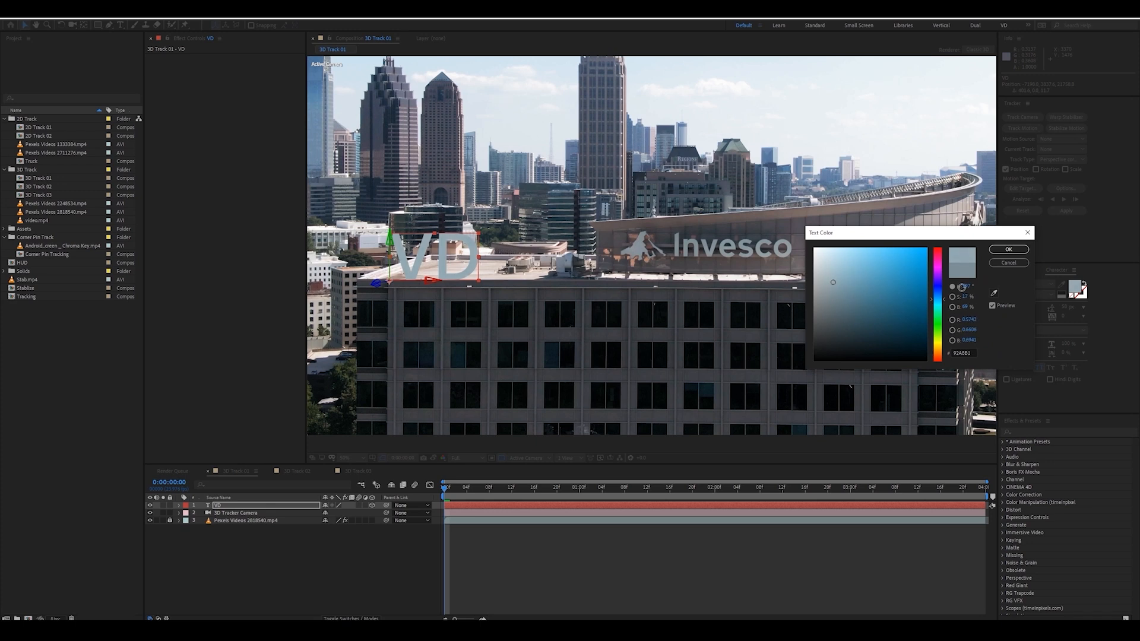
left_click(938, 347)
mouse_move(912, 266)
left_mouse_down()
mouse_move(917, 276)
mouse_move(921, 266)
left_mouse_up()
left_click(940, 353)
left_click(1008, 250)
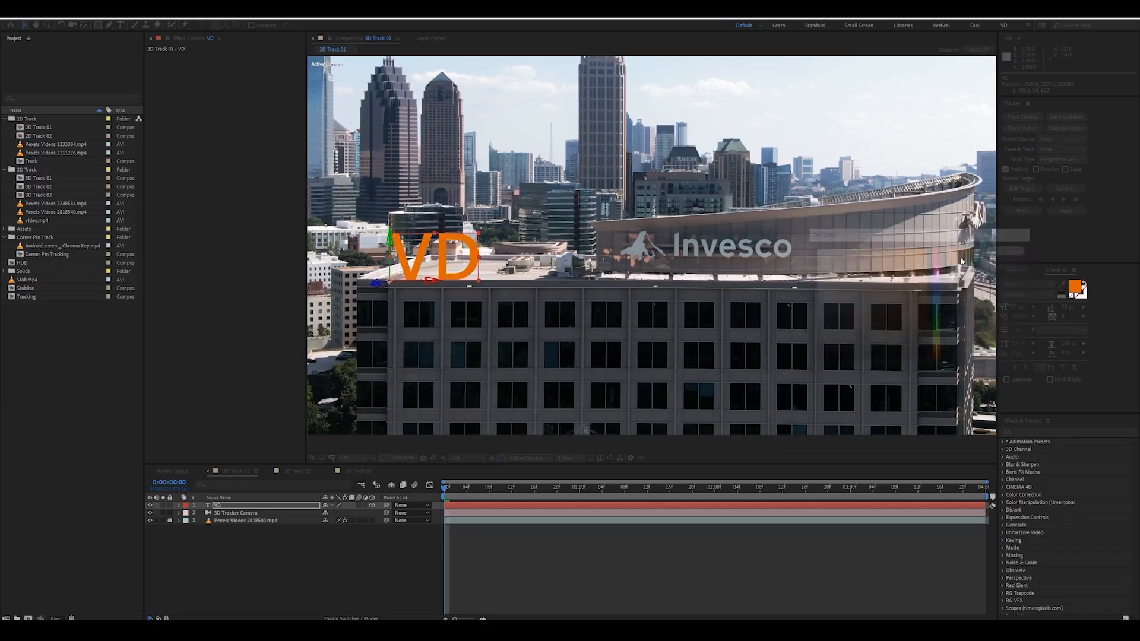
Step: Fit the whole composition in the viewer, play it through, and scrub to check how the VD text sticks to the roof
scroll(509, 297, "down", 1)
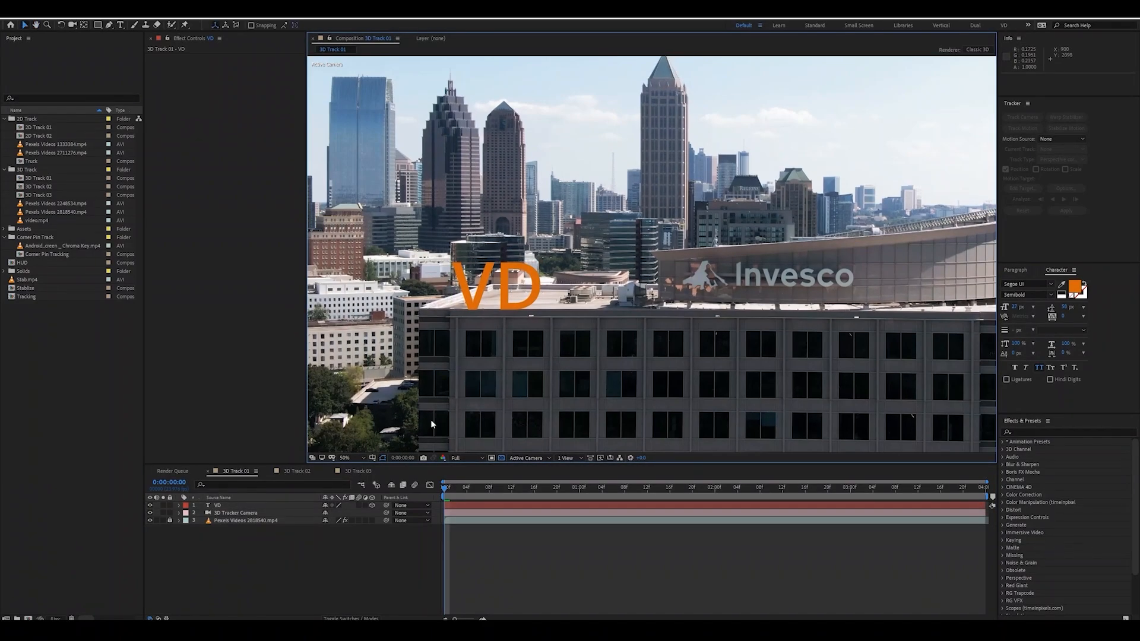
scroll(551, 271, "down", 2)
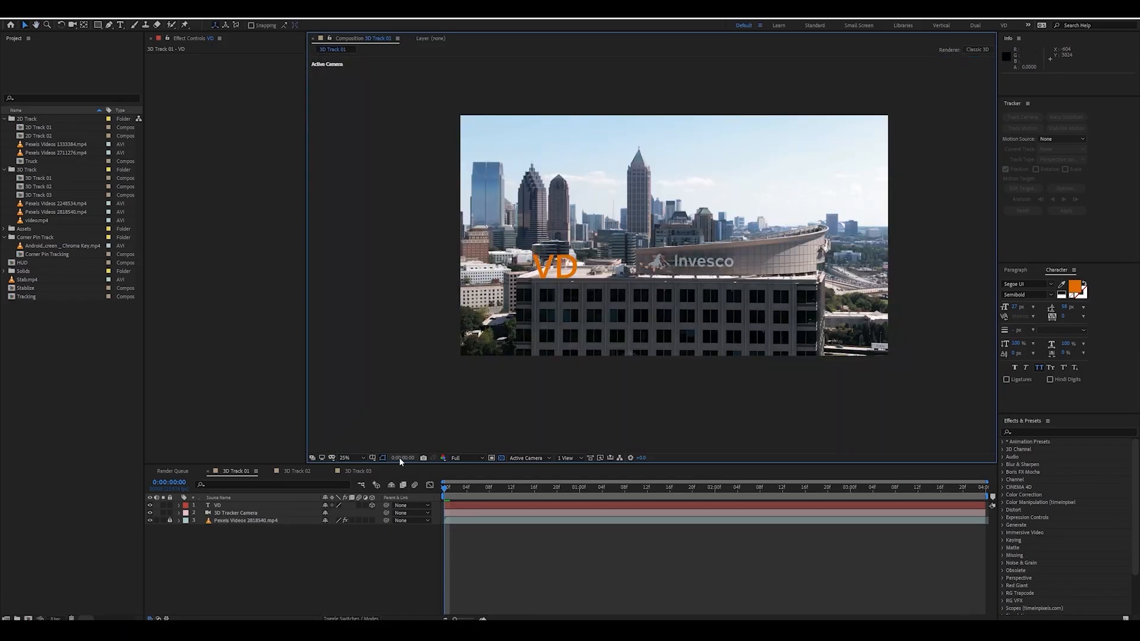
left_click(354, 458)
left_click(361, 467)
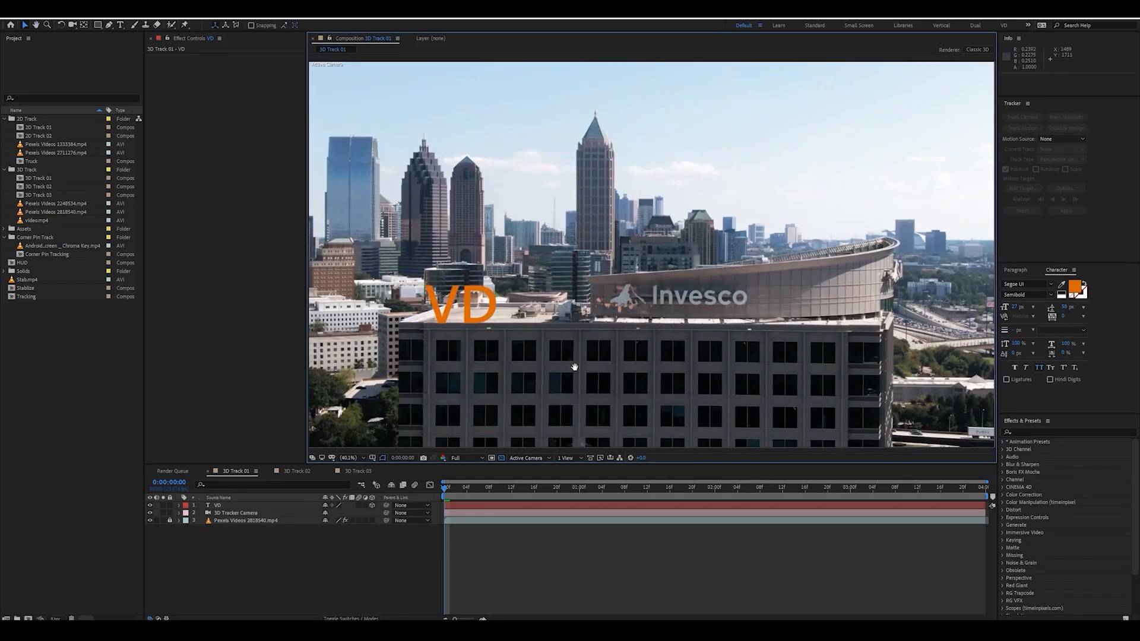
key("space")
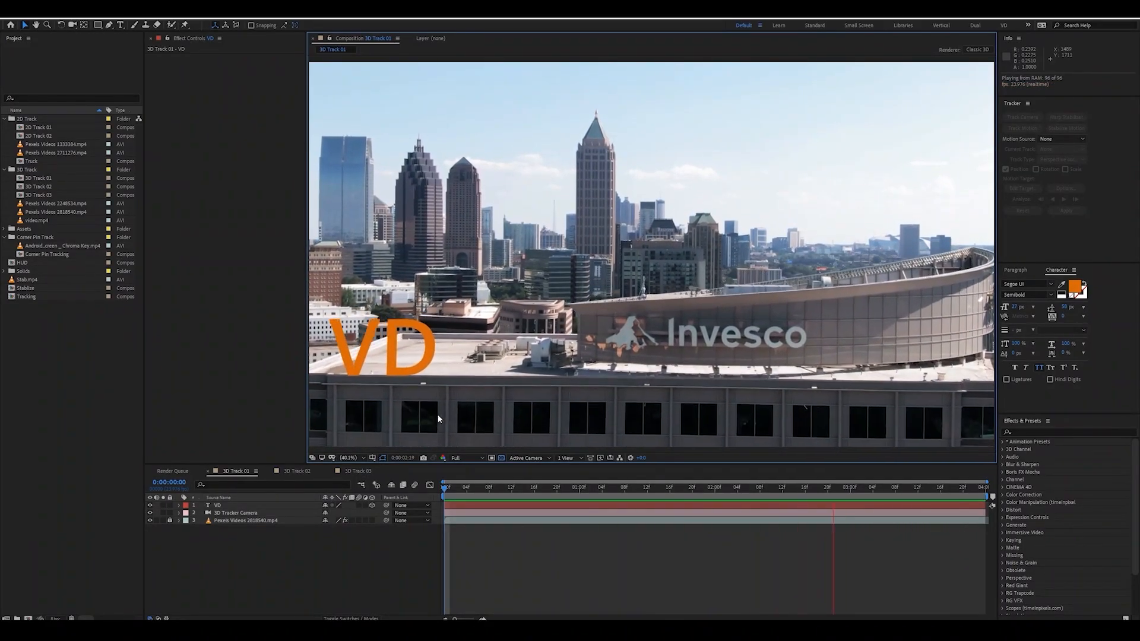
key("space")
left_click_drag(468, 491, 319, 497)
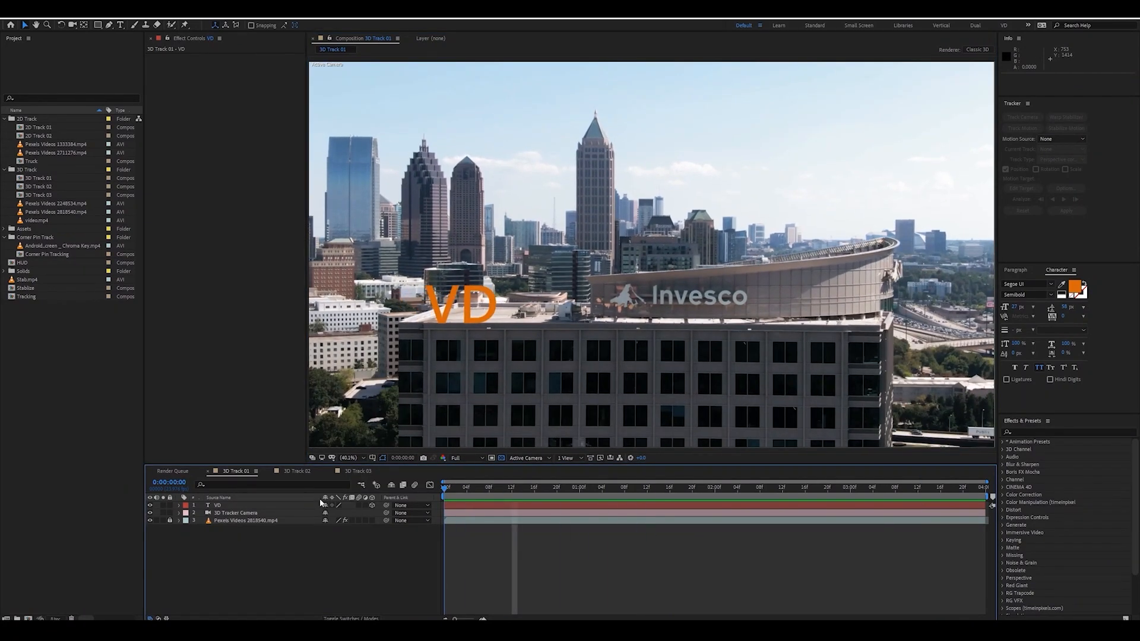
Step: Add the 2D Track 01 composition above the VD layer and turn it into a 3D layer
left_click(52, 147)
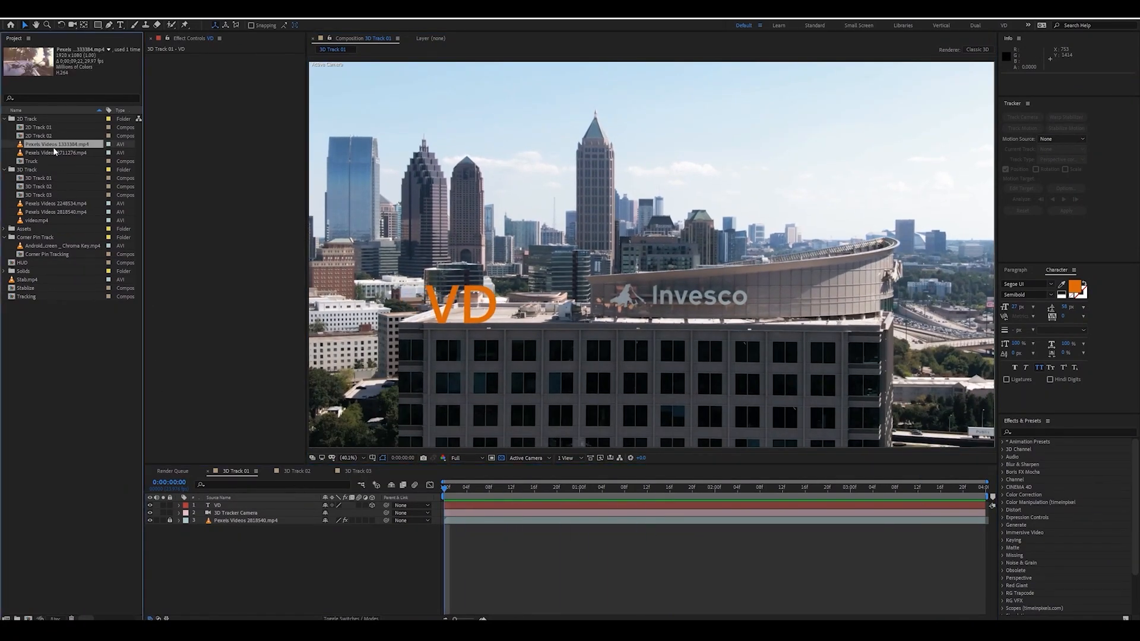
left_click(56, 152)
left_click(43, 144)
left_click_drag(38, 127, 268, 503)
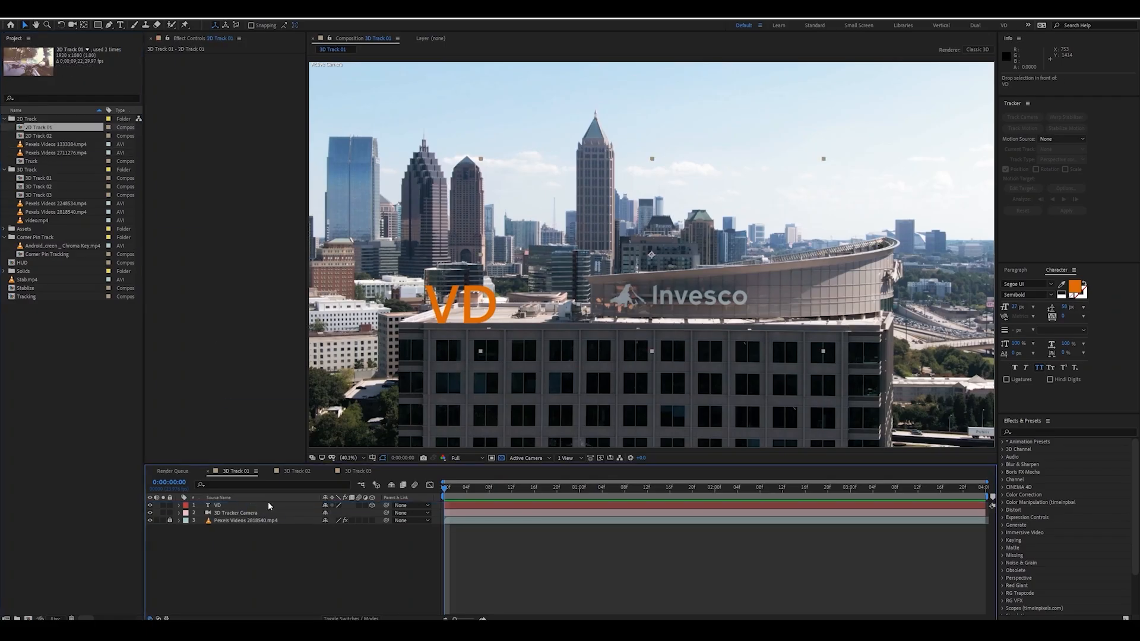
left_click_drag(481, 445, 446, 374)
left_click(150, 506)
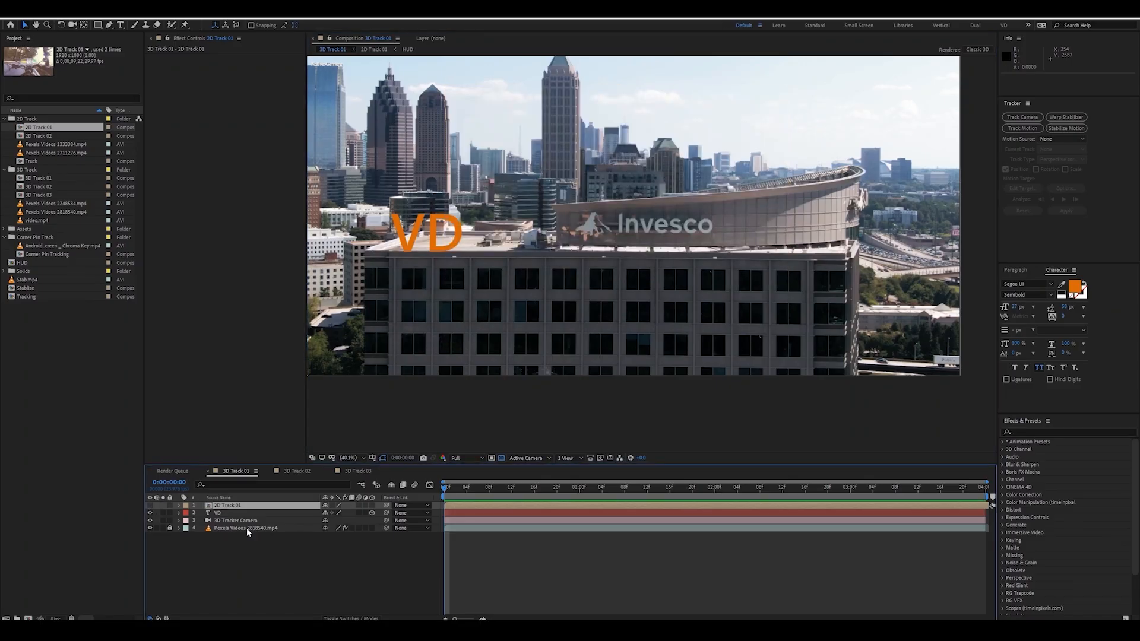
left_click(150, 506)
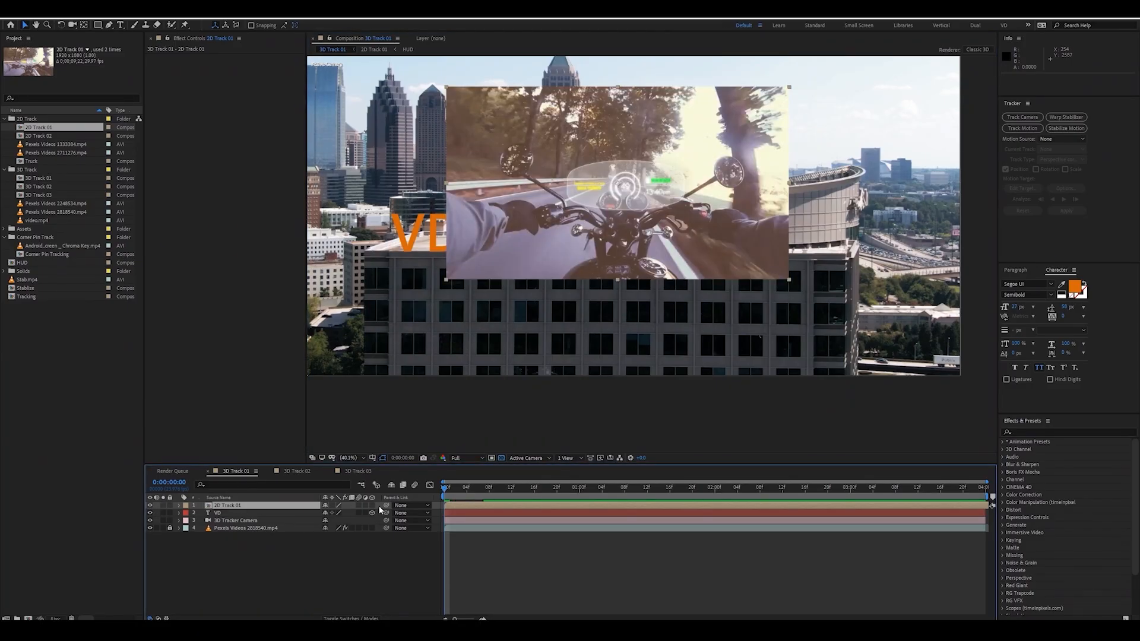
left_click(372, 505)
Step: Push the 2D Track 01 layer back in depth toward the building and preview its movement with the camera
left_click_drag(460, 490, 390, 500)
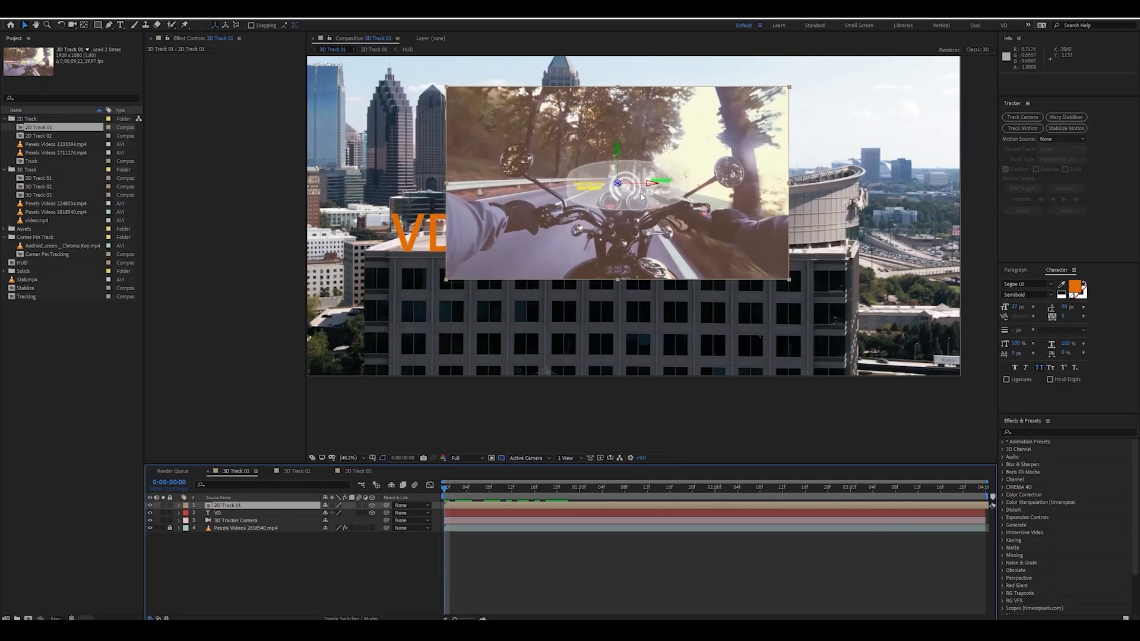
left_click_drag(618, 184, 0, 523)
key("space")
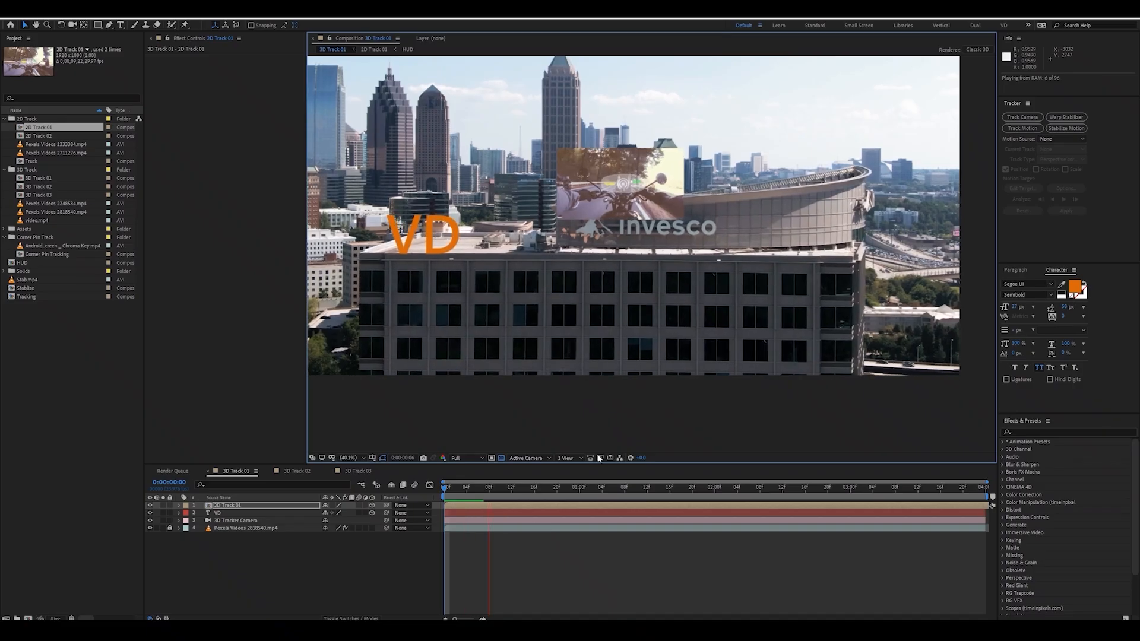
key("space")
Step: Unlock the Pexels Videos 2818540.mp4 layer, create a null from a track point on the roof edge below the Invesco sign, and relock the layer
key("v")
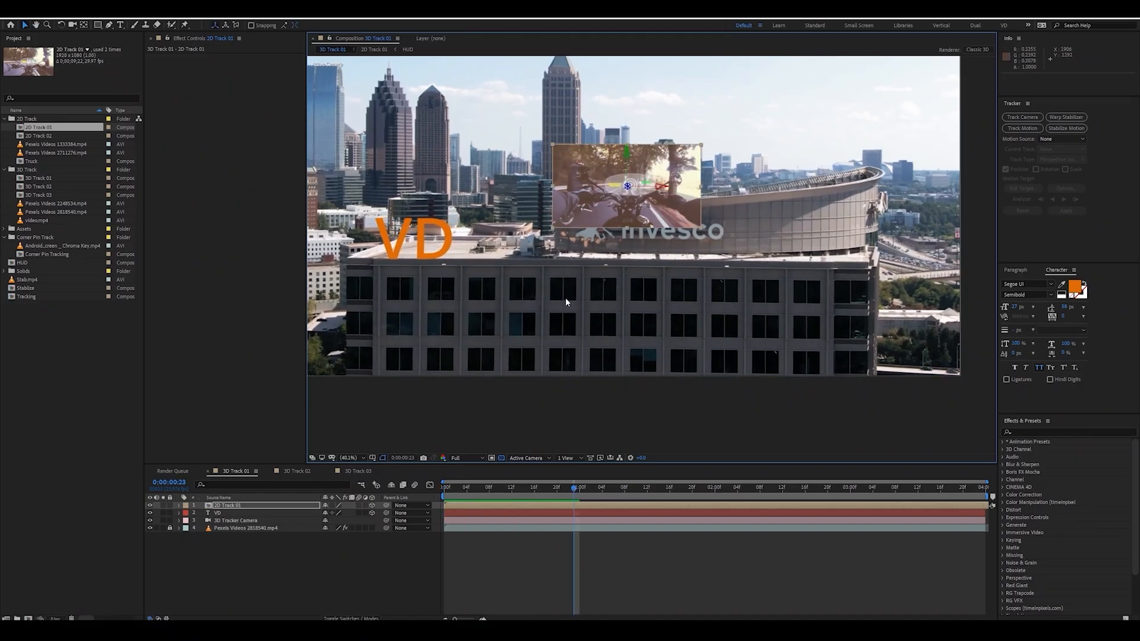
left_click(169, 528)
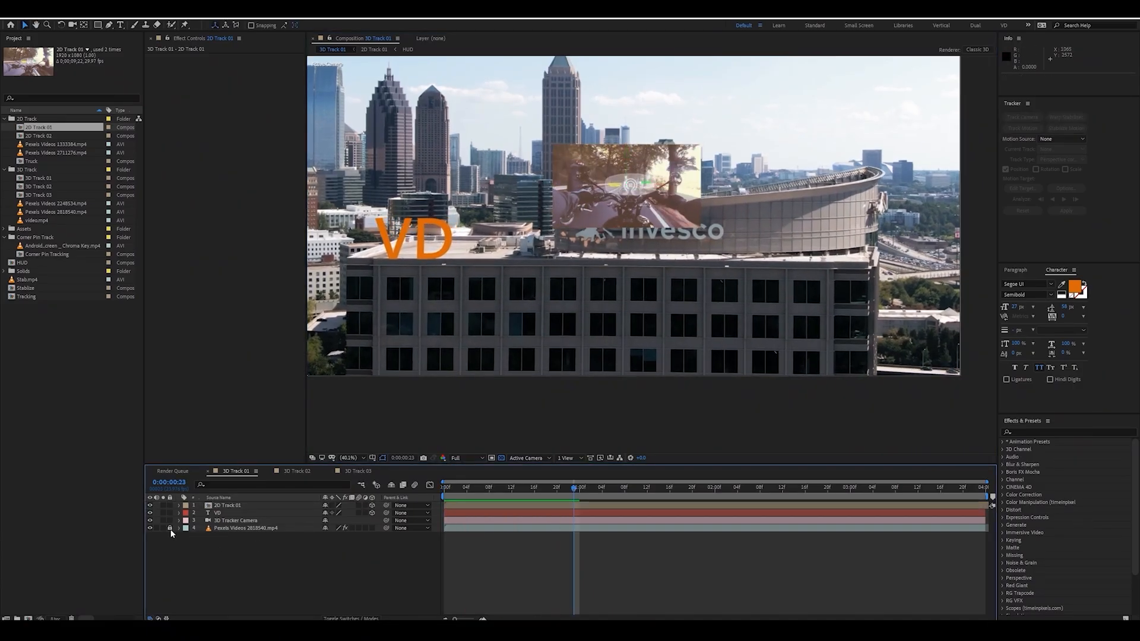
left_click(196, 527)
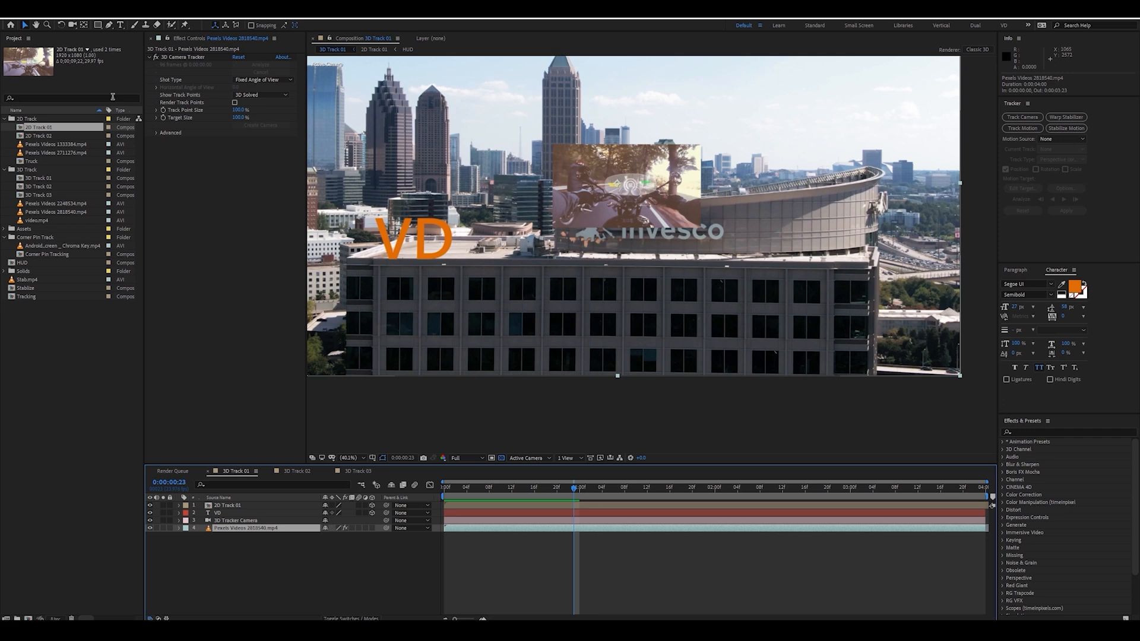
left_click(200, 57)
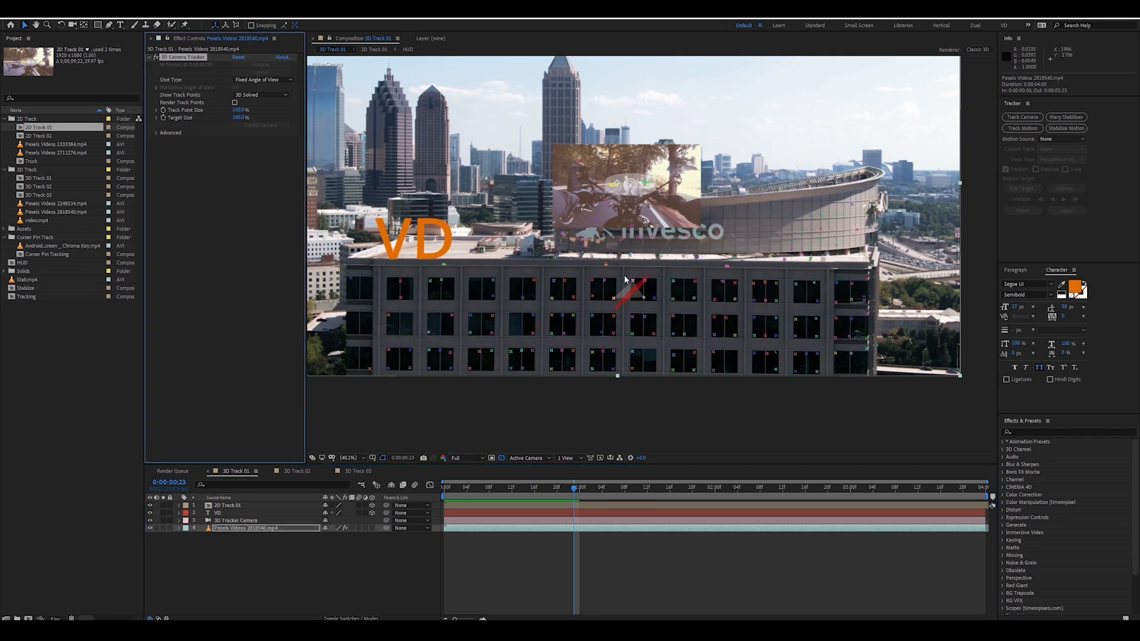
left_click(618, 258)
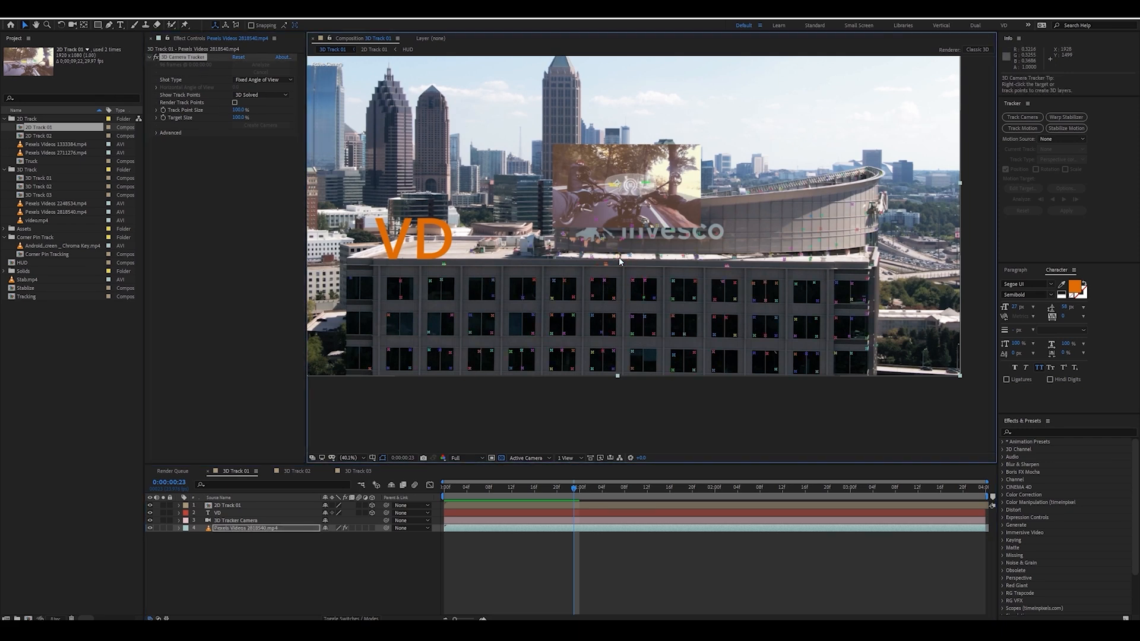
right_click(619, 258)
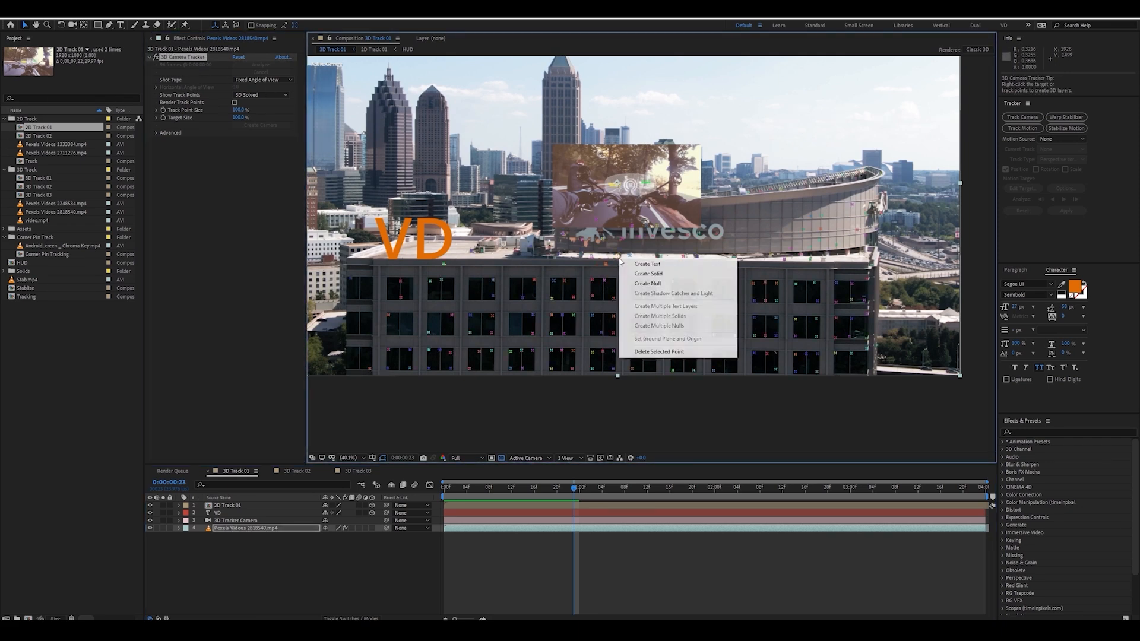
left_click(650, 281)
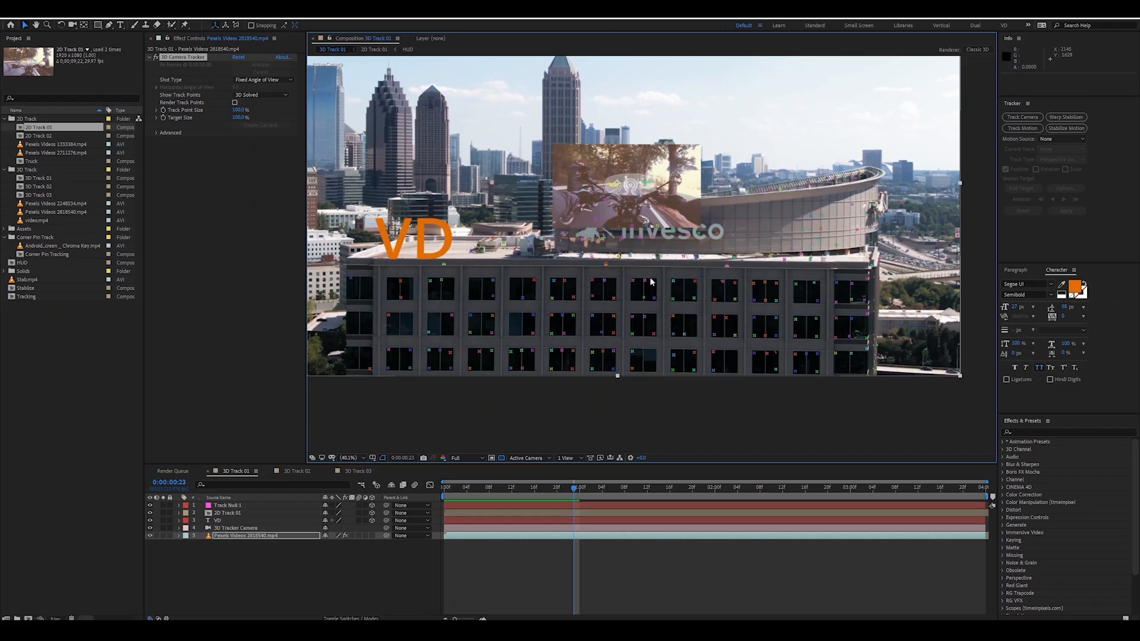
left_click(169, 536)
Step: Reveal the position values of the Track Null 1 and 2D Track 01 layers to compare where they sit in 3D space
left_click(237, 506)
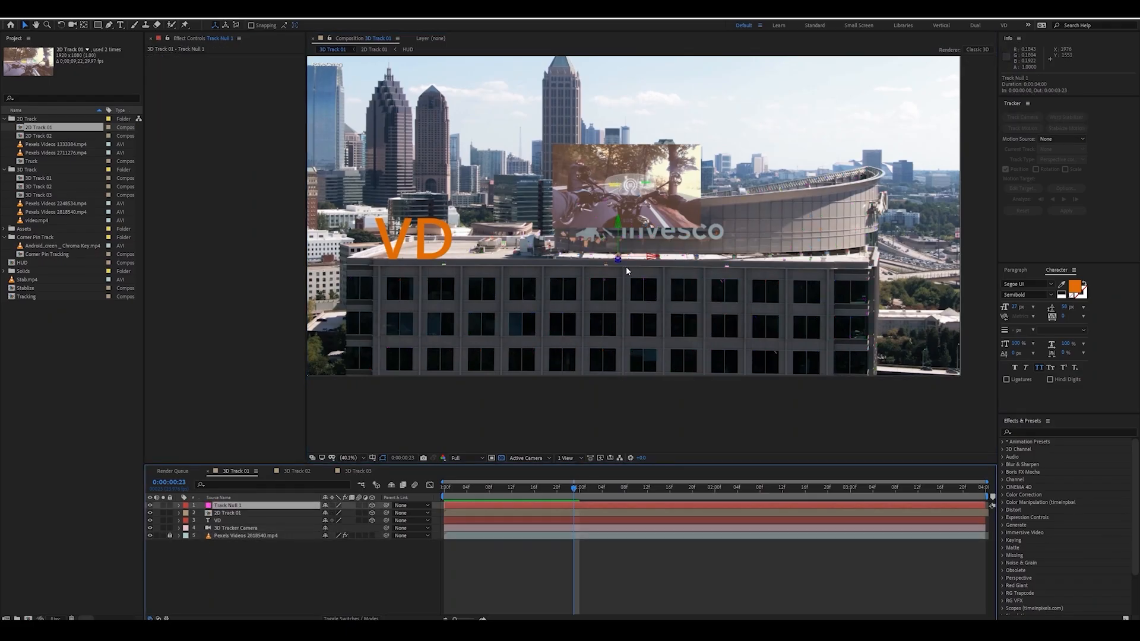
scroll(626, 266, "up", 1)
key("p")
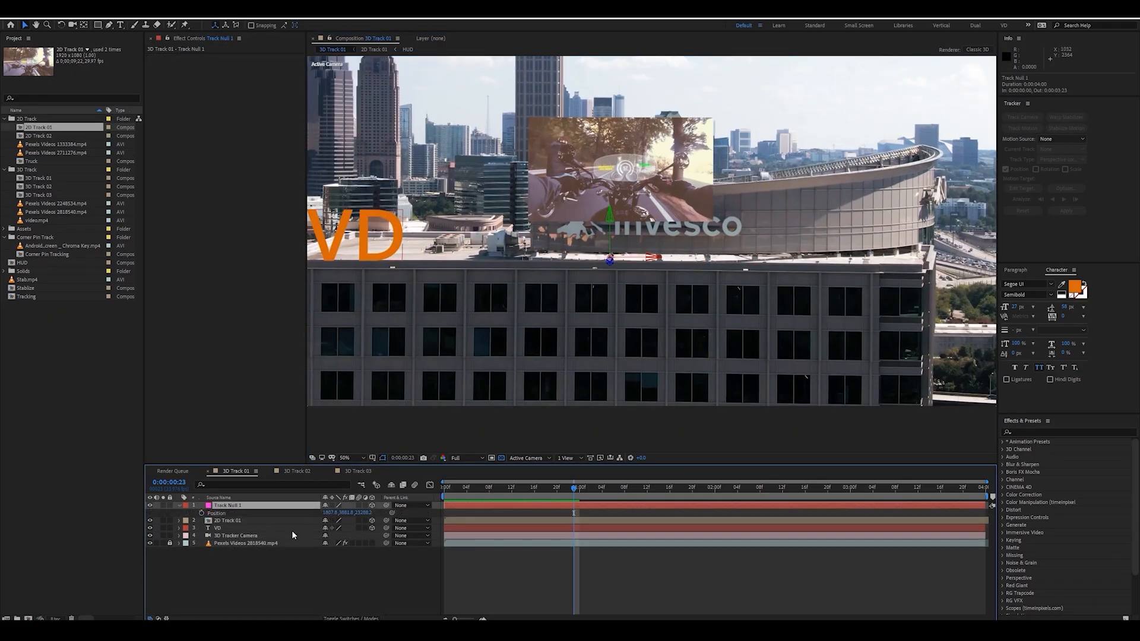
left_click(250, 522)
key("p")
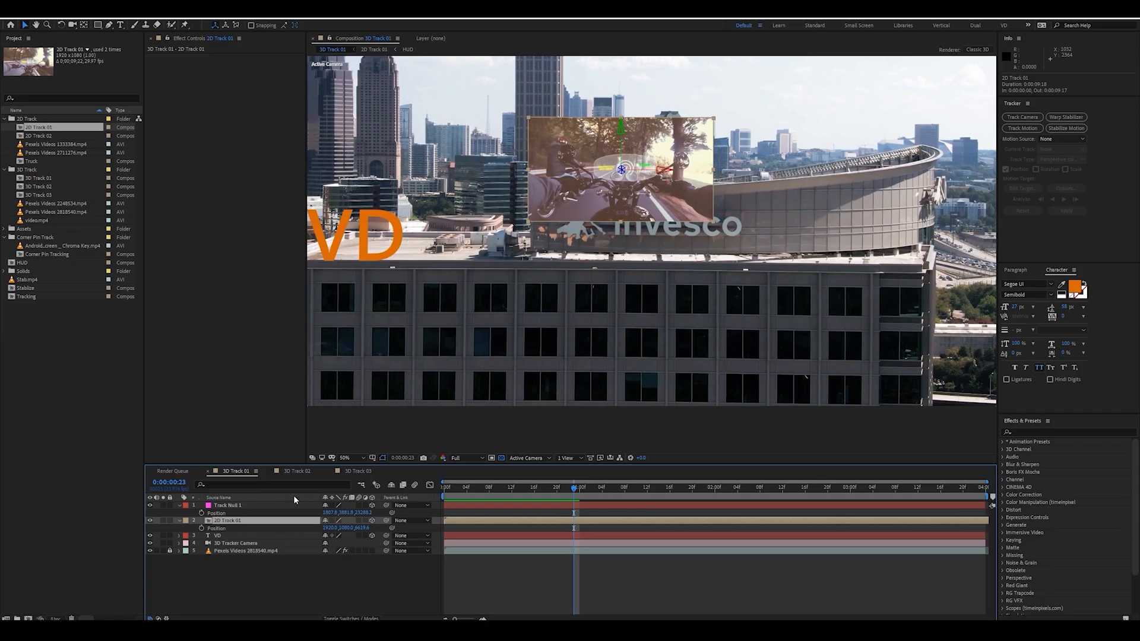
left_click(391, 528)
left_click_drag(337, 530, 397, 532)
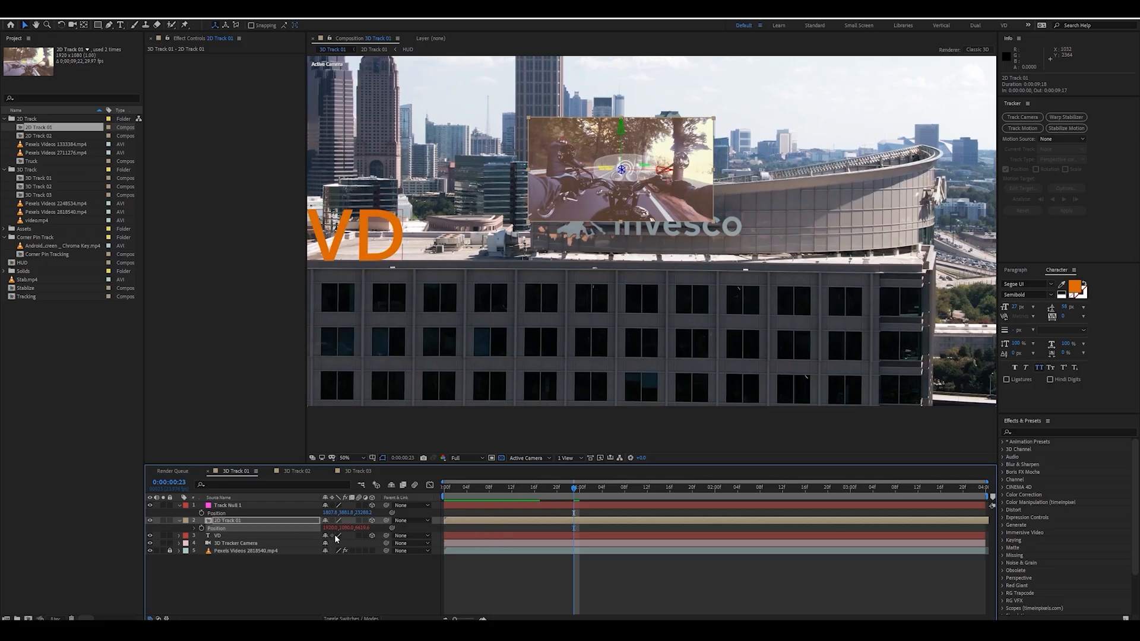
key("ctrl+z")
left_click(178, 527)
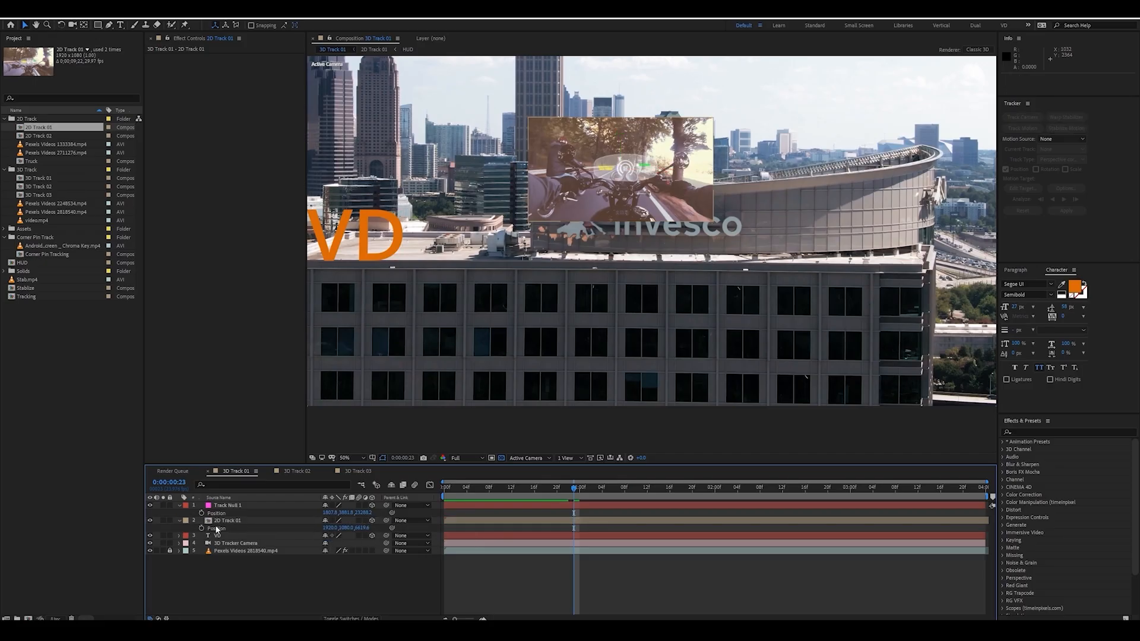
left_click(180, 521)
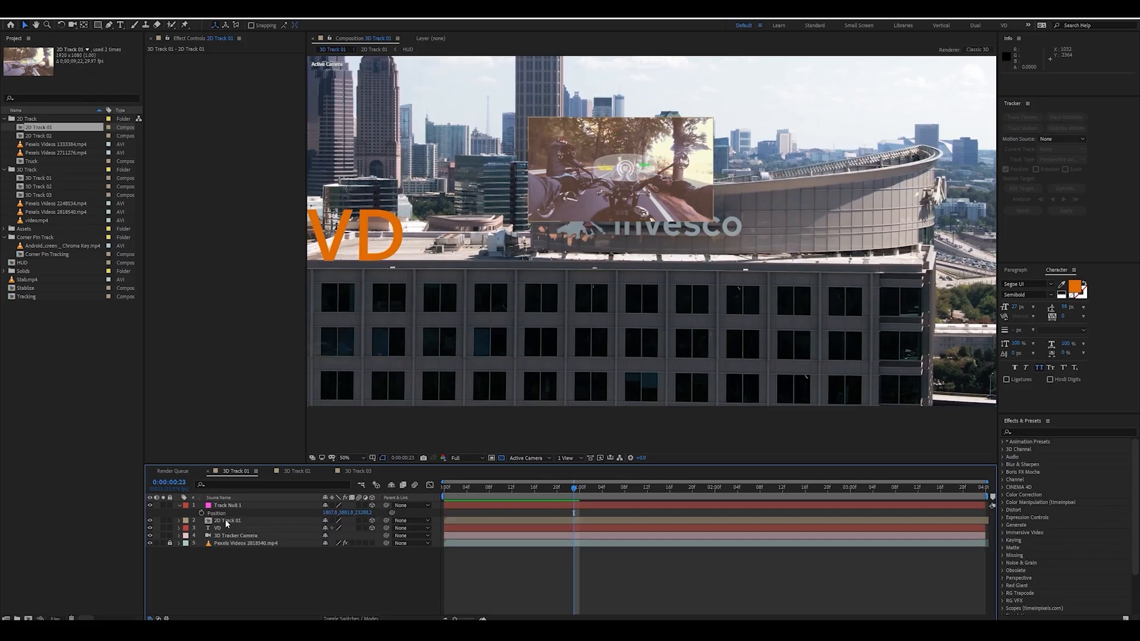
Step: Try parenting the 2D Track 01 layer to Track Null 1 at its current location, and reset its parent to None
left_click(267, 521)
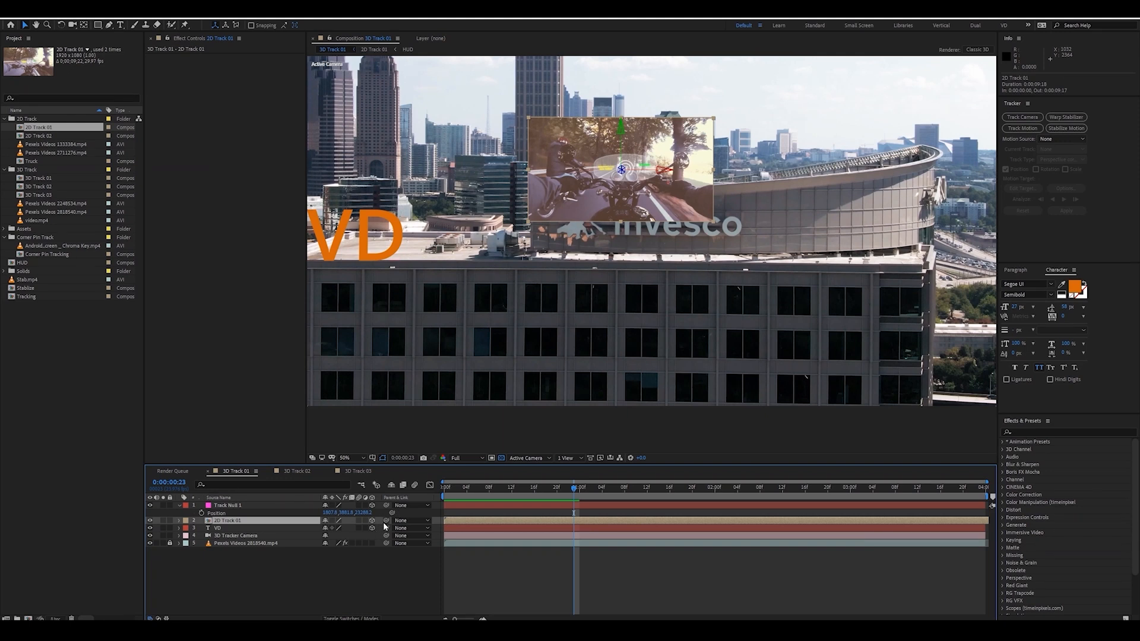
left_click_drag(386, 522, 244, 508)
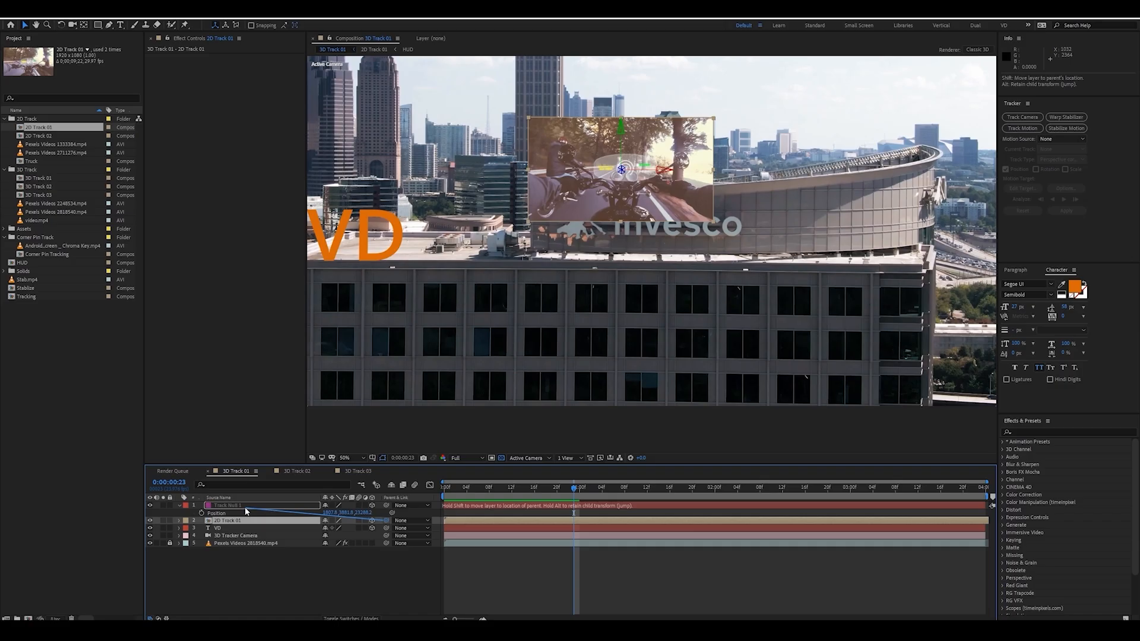
left_click_drag(245, 510, 246, 511)
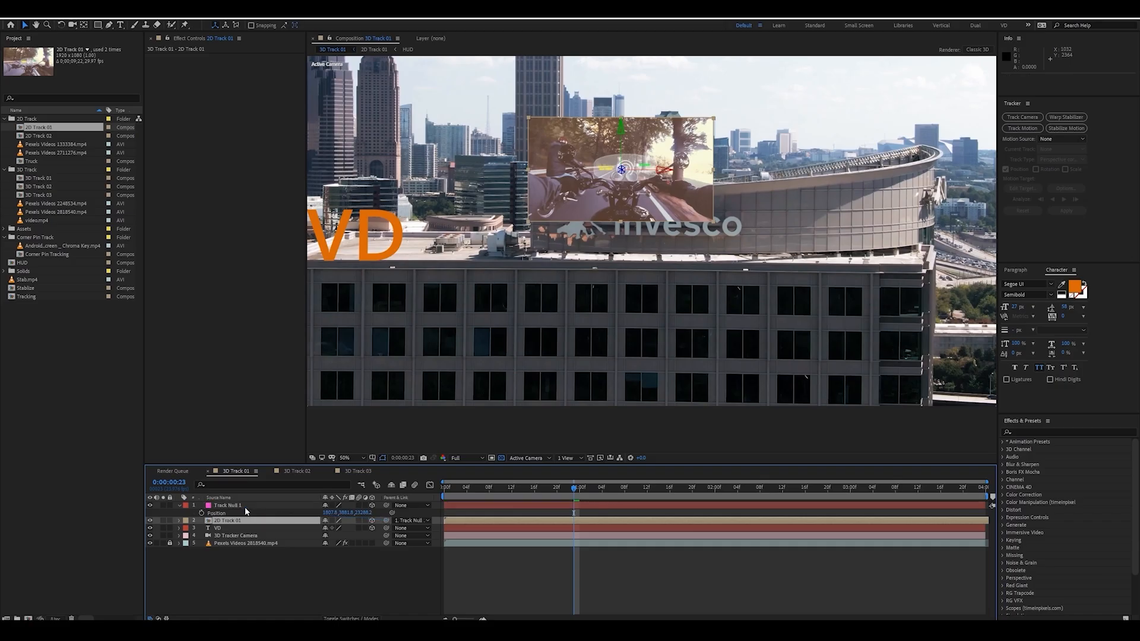
left_click(414, 523)
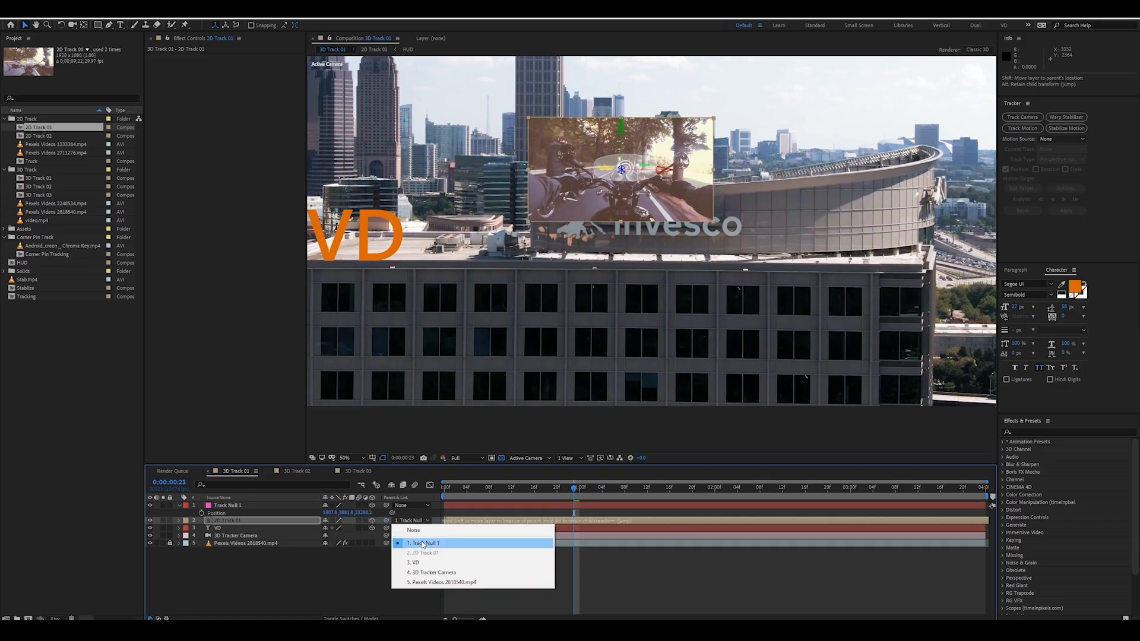
left_click(419, 543)
left_click(409, 524)
left_click(414, 530)
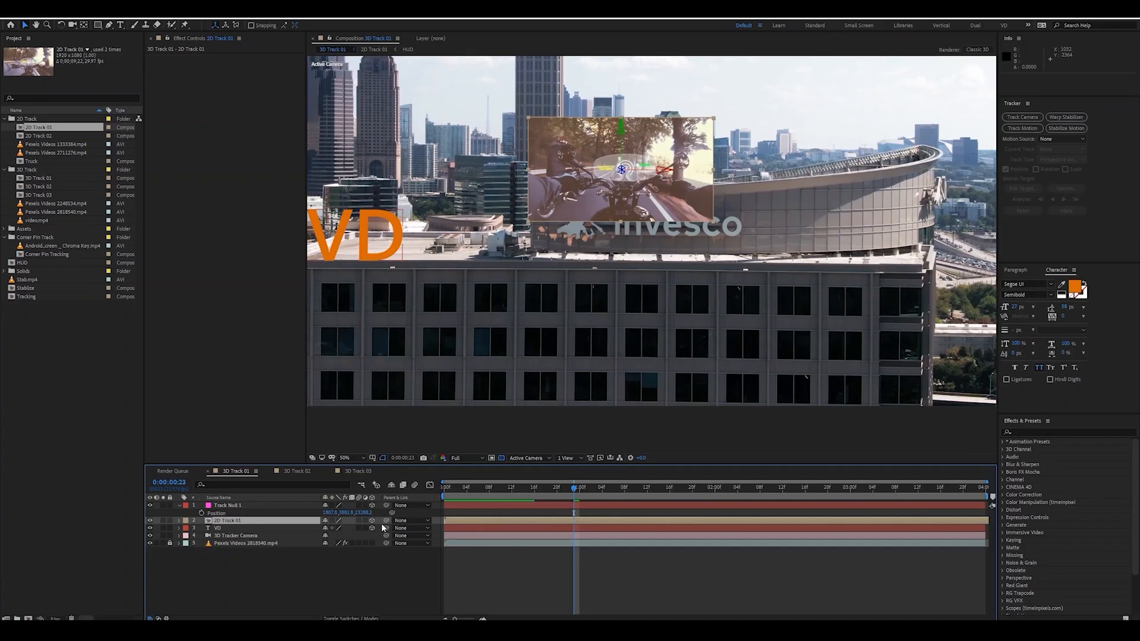
Step: Parent the 2D Track 01 layer to Track Null 1 so it jumps to the null's location, and scale it to 214%
left_click_drag(386, 521, 254, 506)
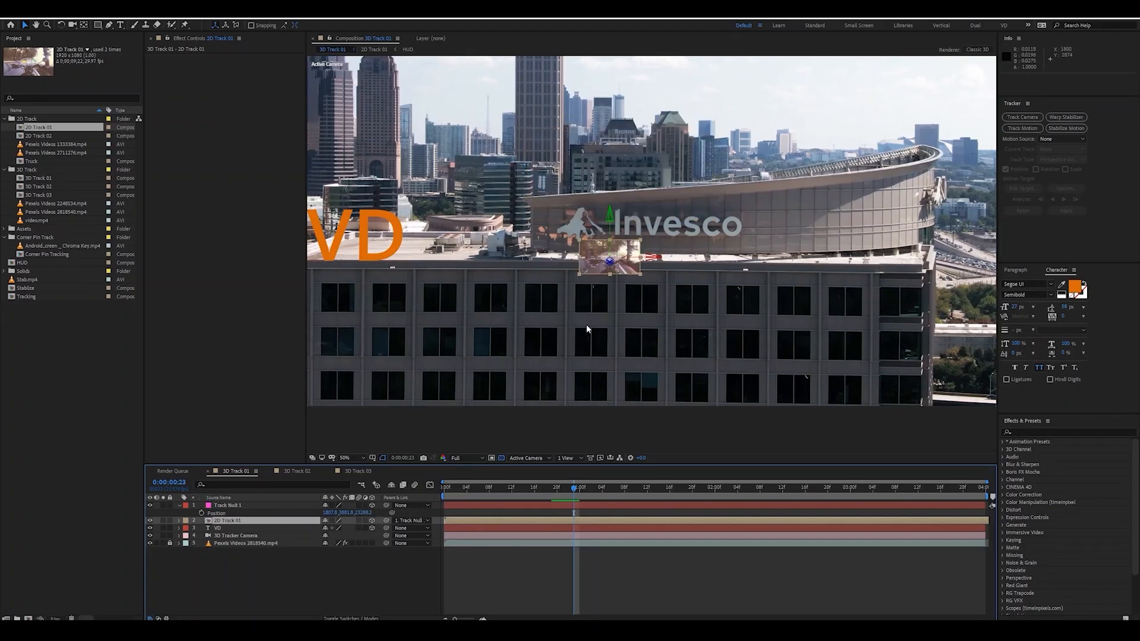
key("p")
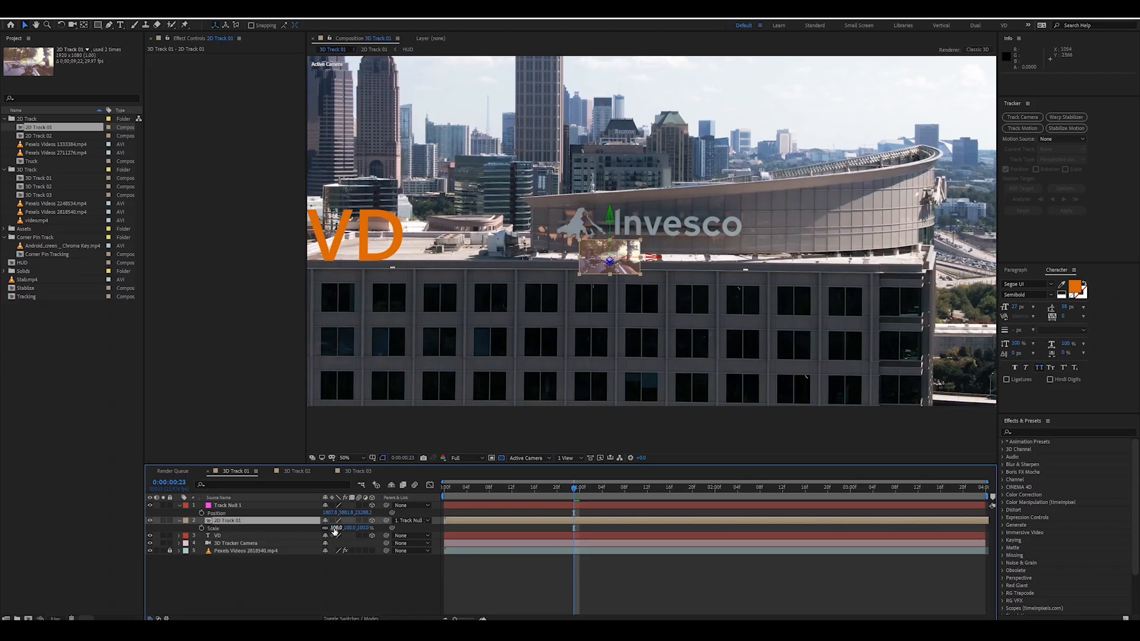
left_click_drag(336, 528, 389, 530)
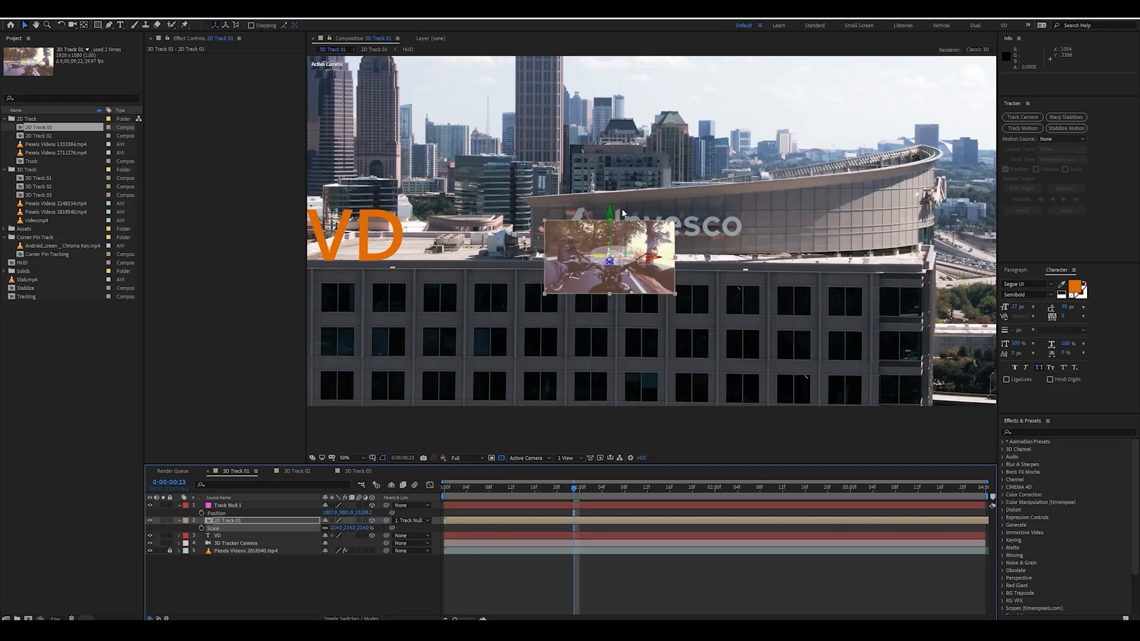
Step: Move the 2D Track 01 layer straight down from the roof edge onto the windows of the building's front facade
mouse_move(608, 216)
left_mouse_down()
mouse_move(618, 126)
mouse_move(611, 198)
left_mouse_up()
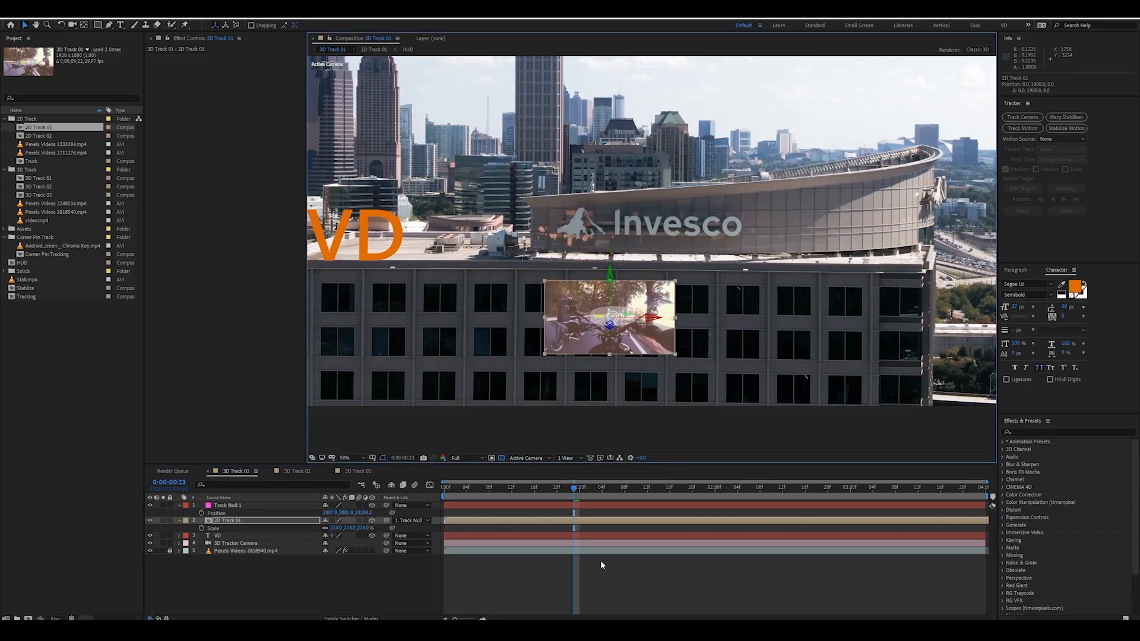
left_click_drag(611, 279, 640, 318)
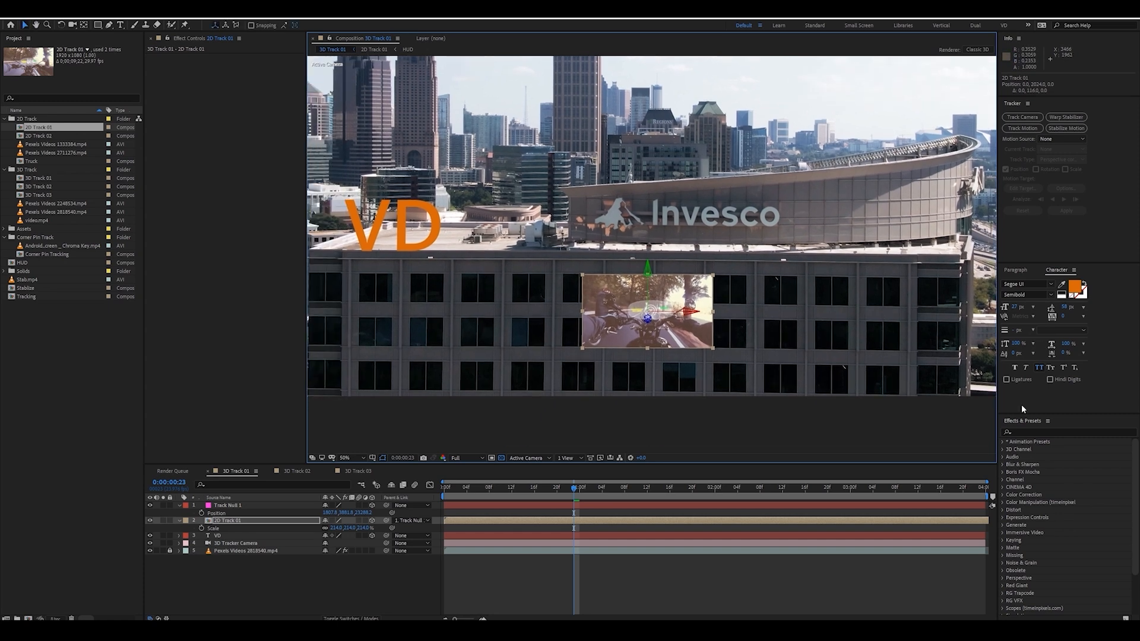
Step: Apply the Levels effect to the 2D Track 01 layer and darken it by lowering Output White to about 0.55
left_click(1028, 433)
type("level")
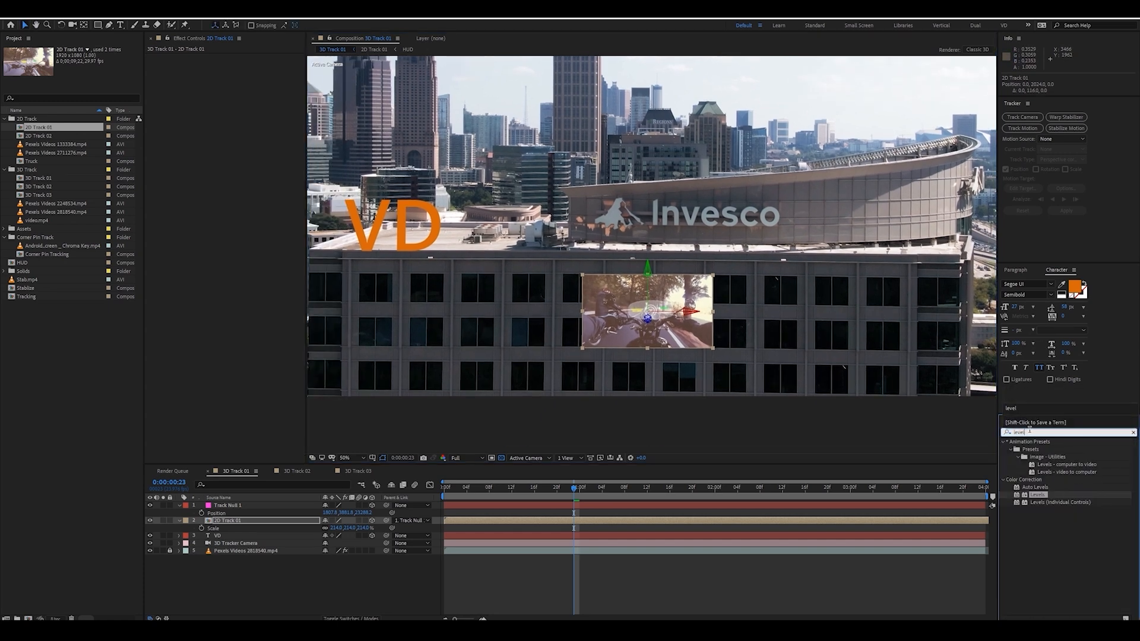
left_click_drag(1034, 498, 268, 524)
left_click_drag(286, 116, 233, 121)
left_click(347, 571)
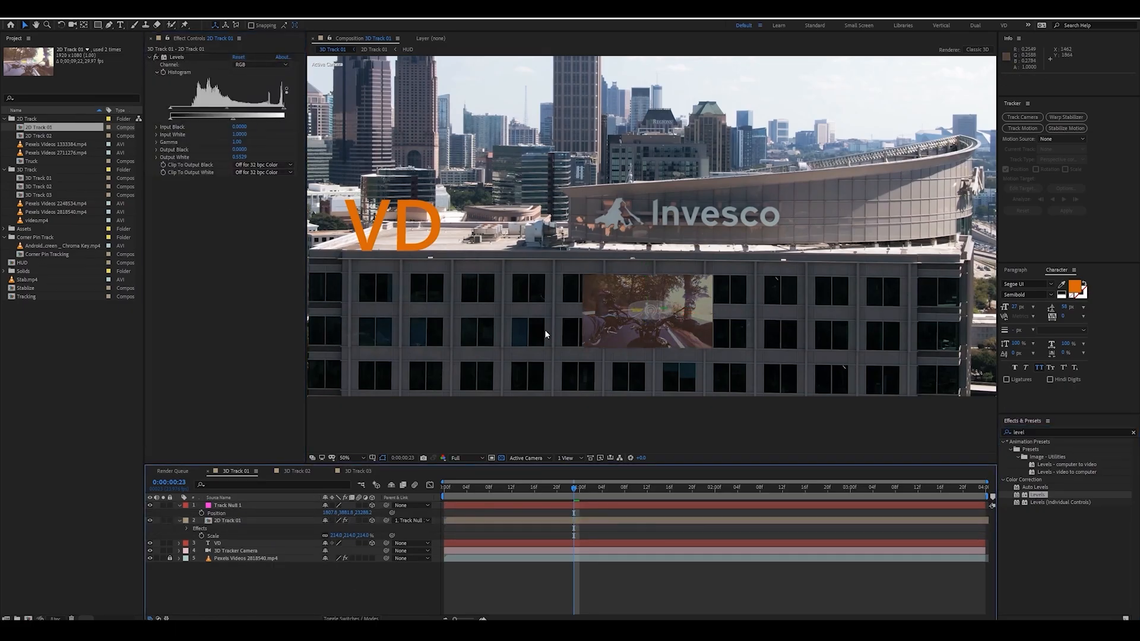
Step: Return to the first frame and play the composition to check how the darkened video sits on the facade
scroll(544, 329, "down", 1)
left_click_drag(570, 304, 575, 335)
scroll(591, 323, "up", 1)
left_click_drag(504, 486, 394, 486)
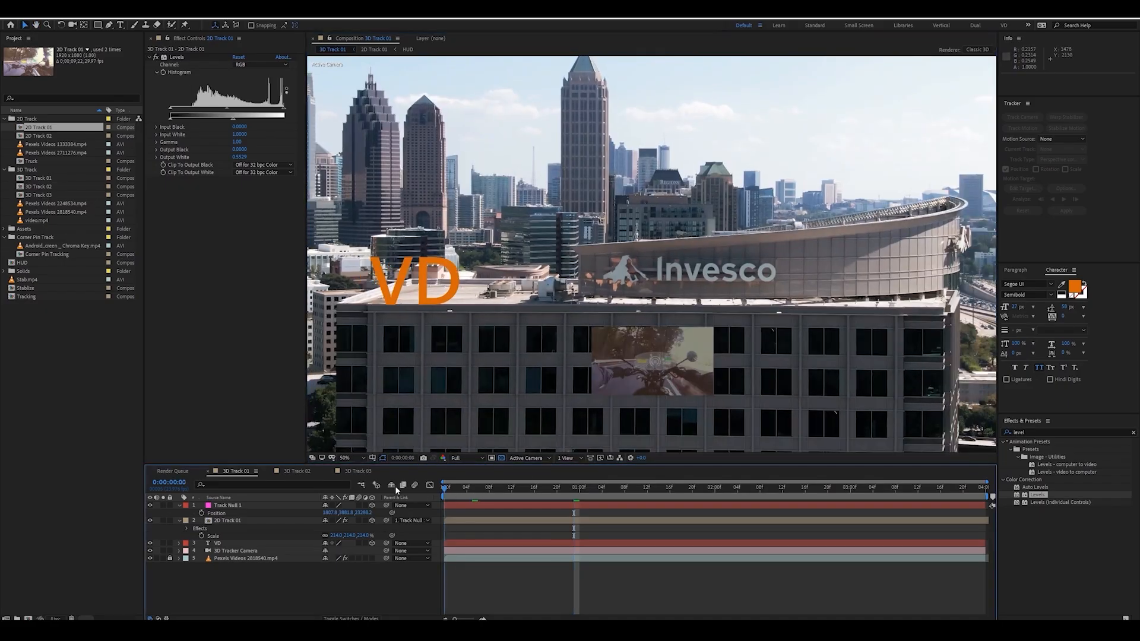
key("space")
key("space")
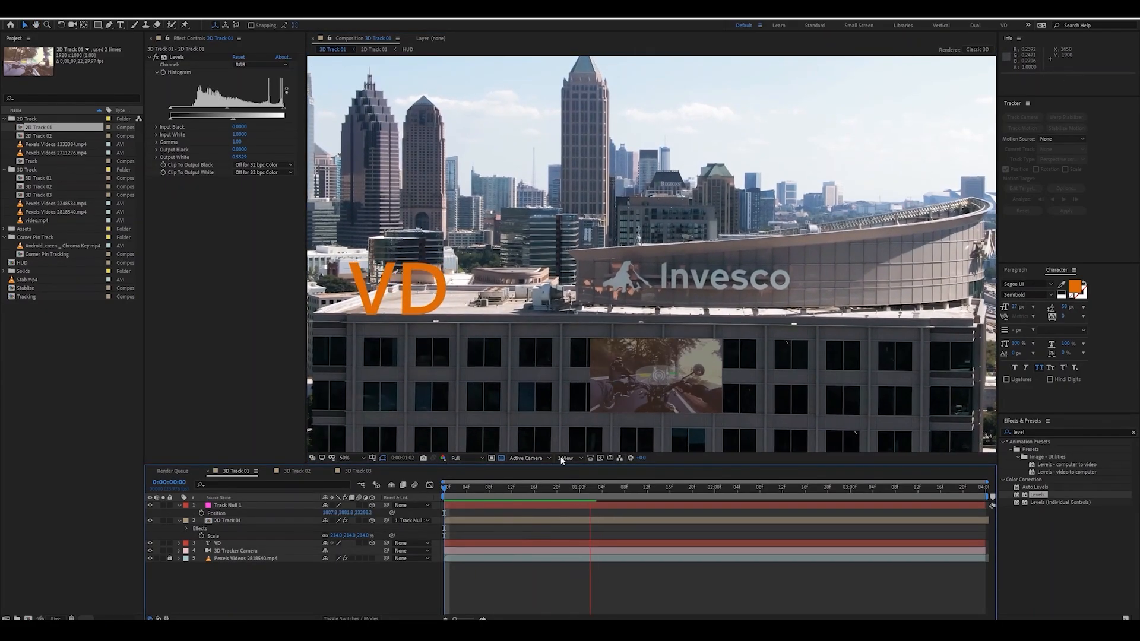
Step: Set the 2D Track 01 layer's scale to 217%
left_click(626, 368)
key("s")
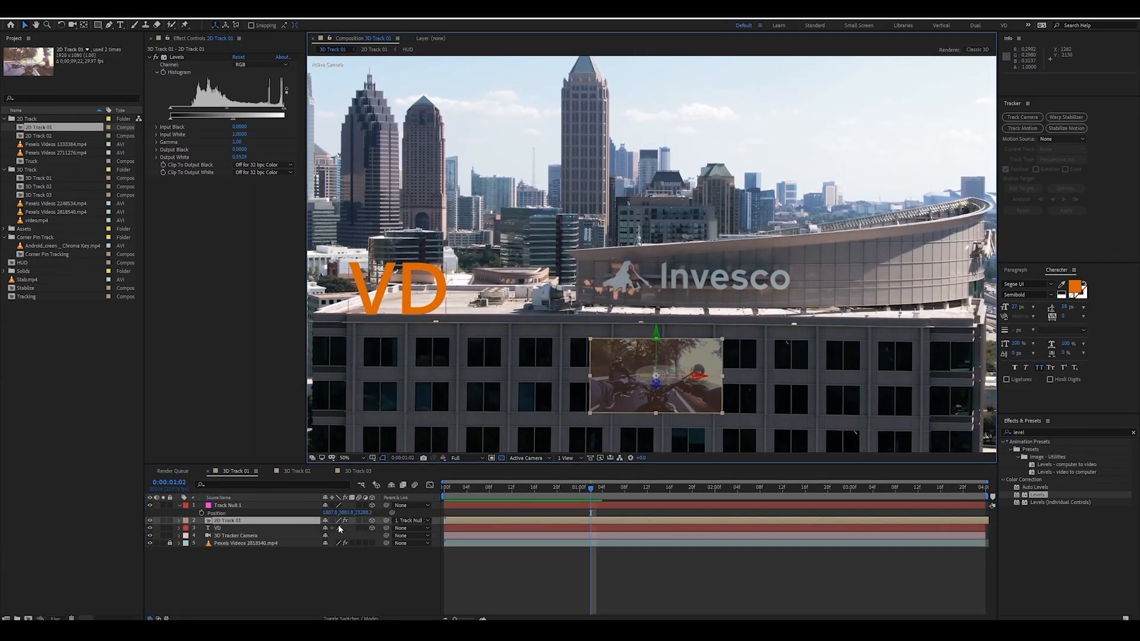
left_click(337, 528)
type("217")
key("Return")
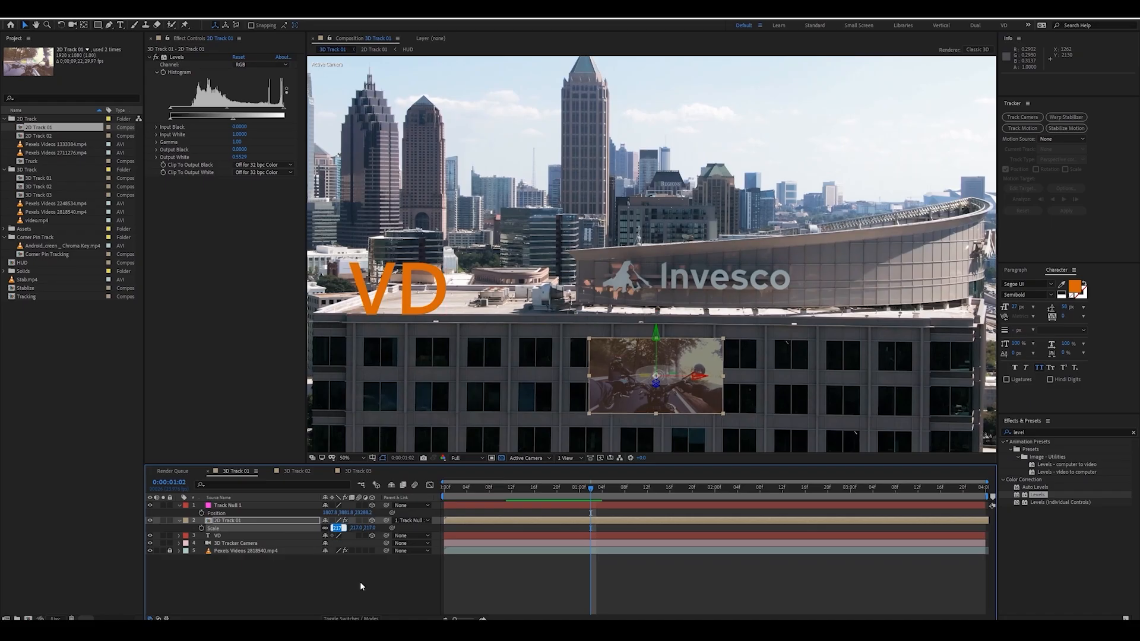
left_click(360, 582)
Step: Replay the shot from the start and examine how the resized video and the VD text follow the building
key("space")
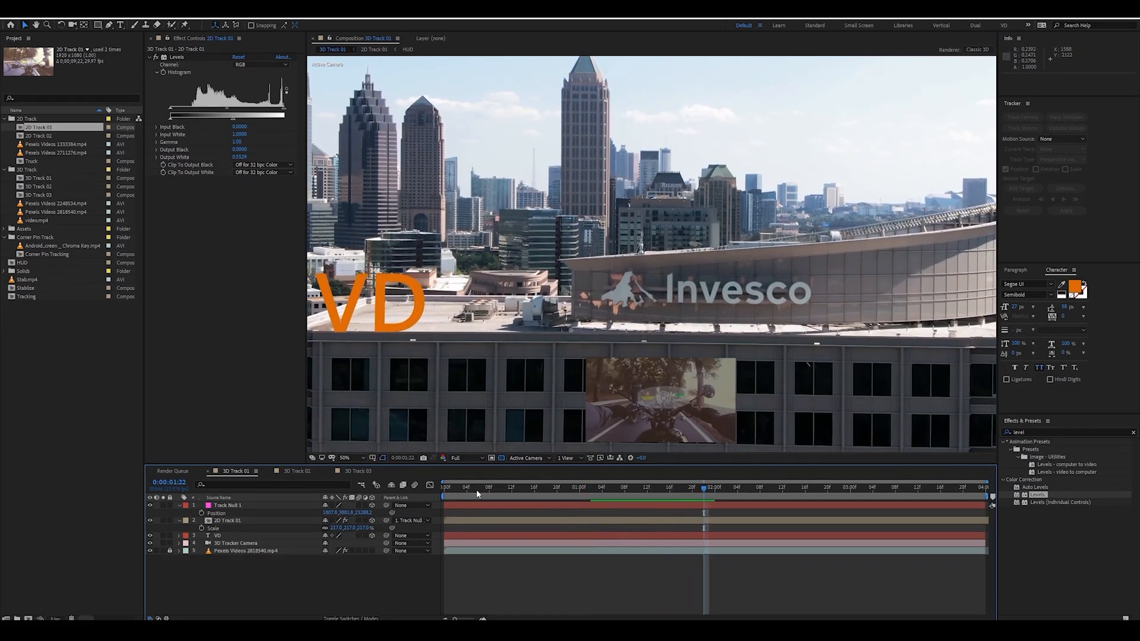
left_click_drag(477, 491, 443, 489)
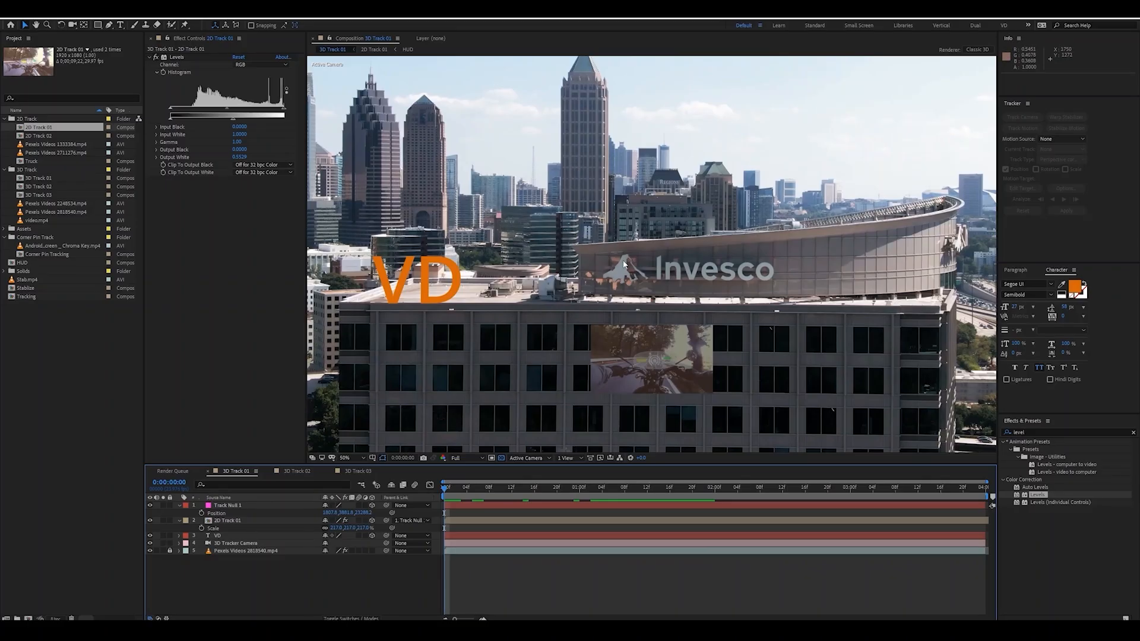
key("space")
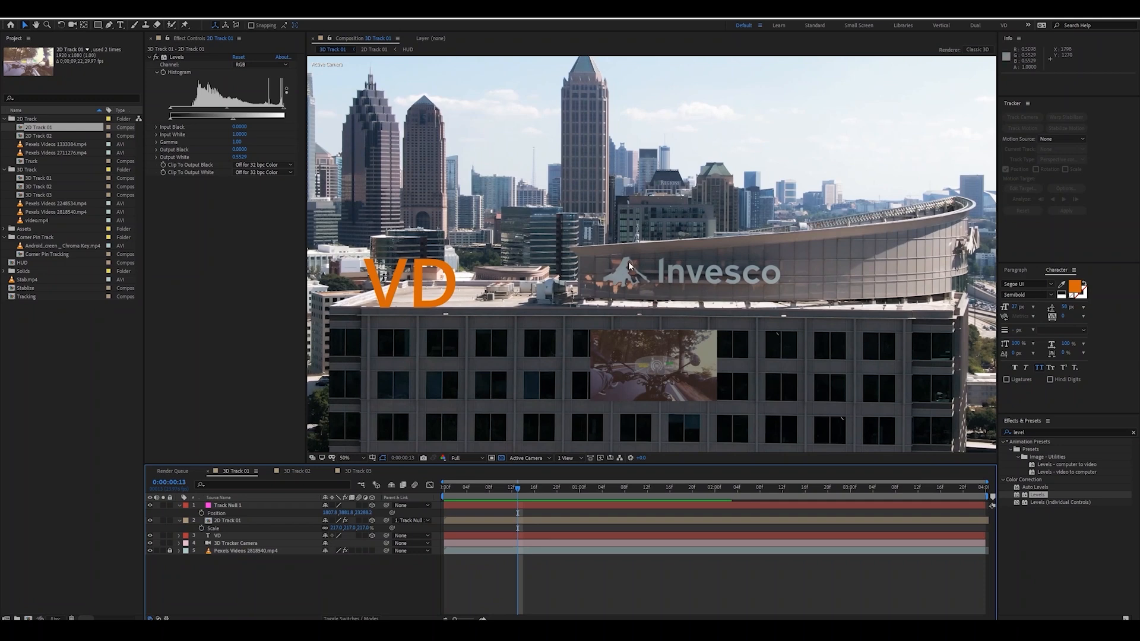
key("space")
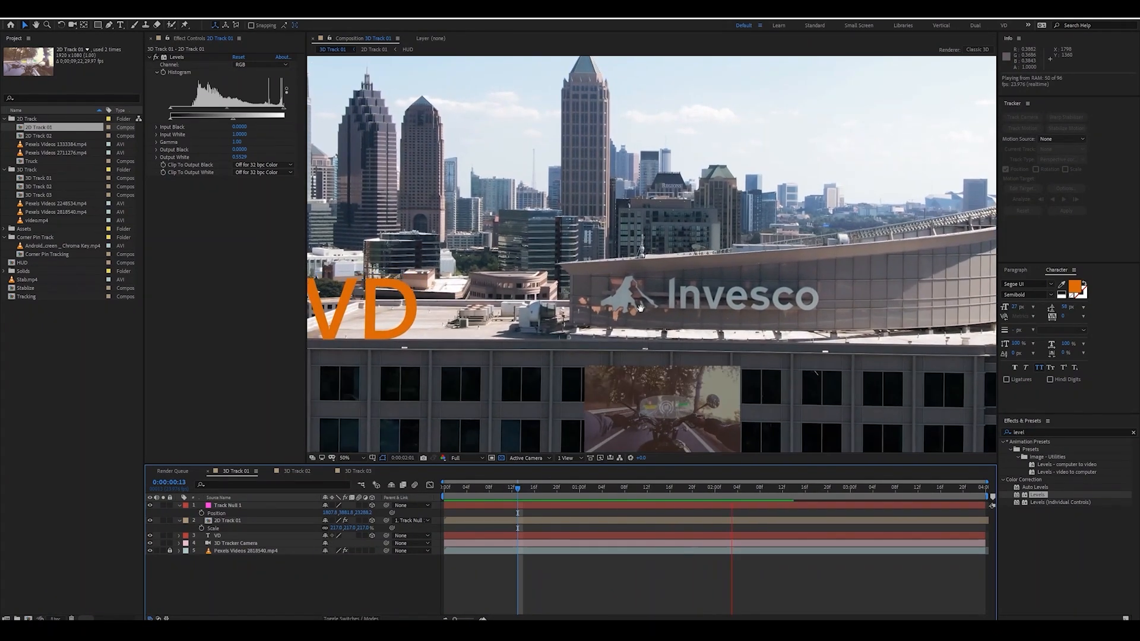
left_click(699, 377)
scroll(710, 366, "down", 3)
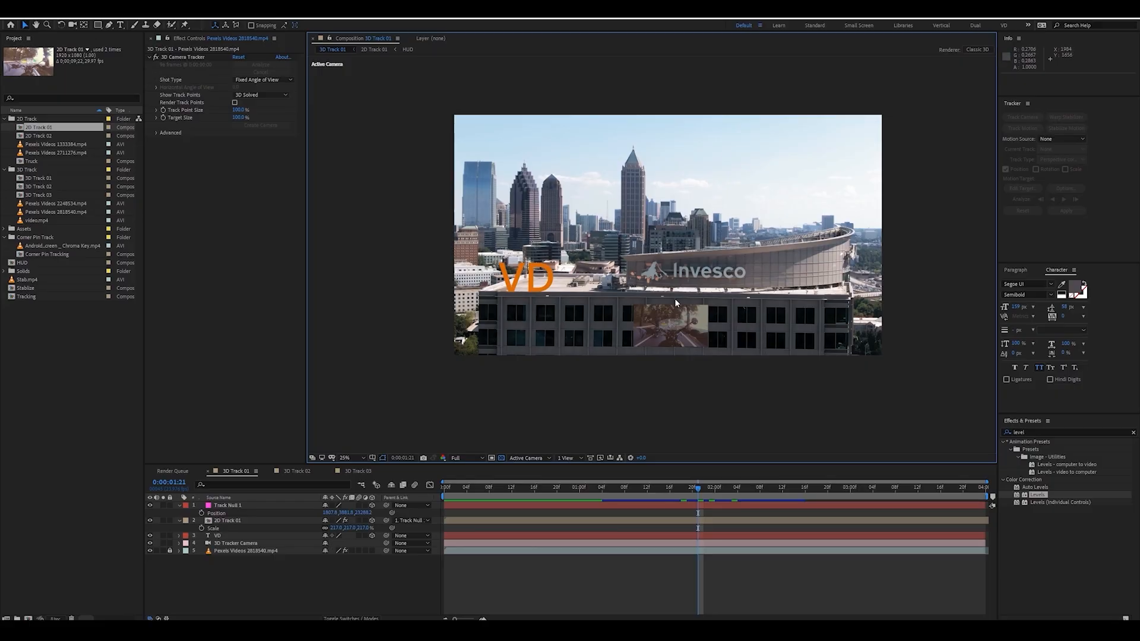
scroll(674, 298, "up", 2)
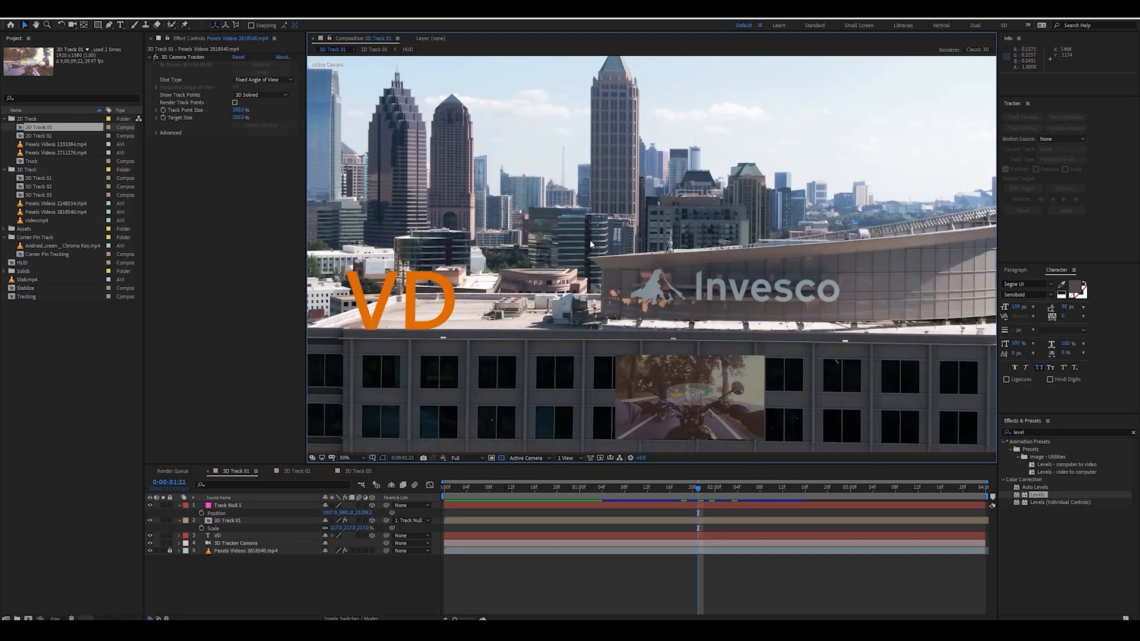
Step: Duplicate the Pexels Videos 2818540.mp4 footage layer and keep the lower copy locked
scroll(644, 250, "down", 2)
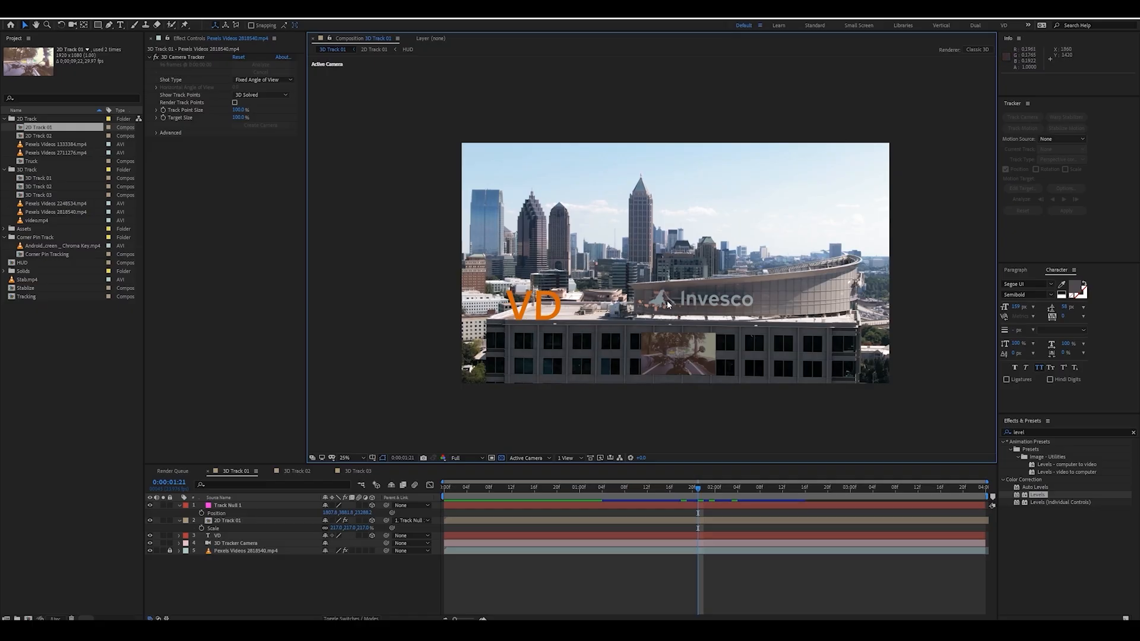
scroll(673, 295, "up", 2)
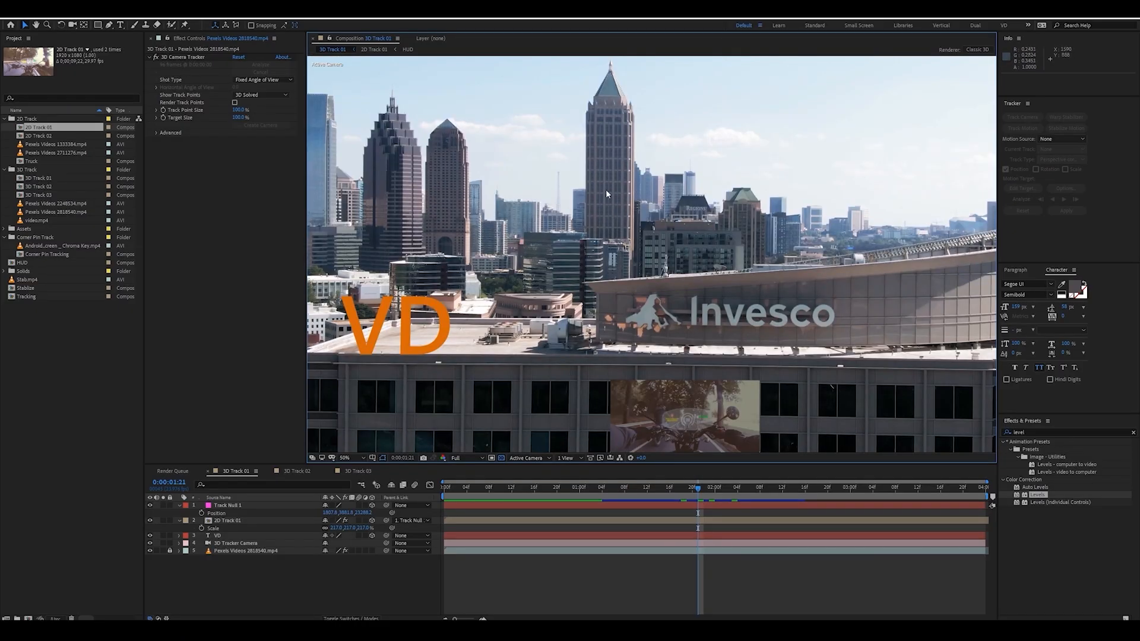
left_click_drag(641, 109, 637, 141)
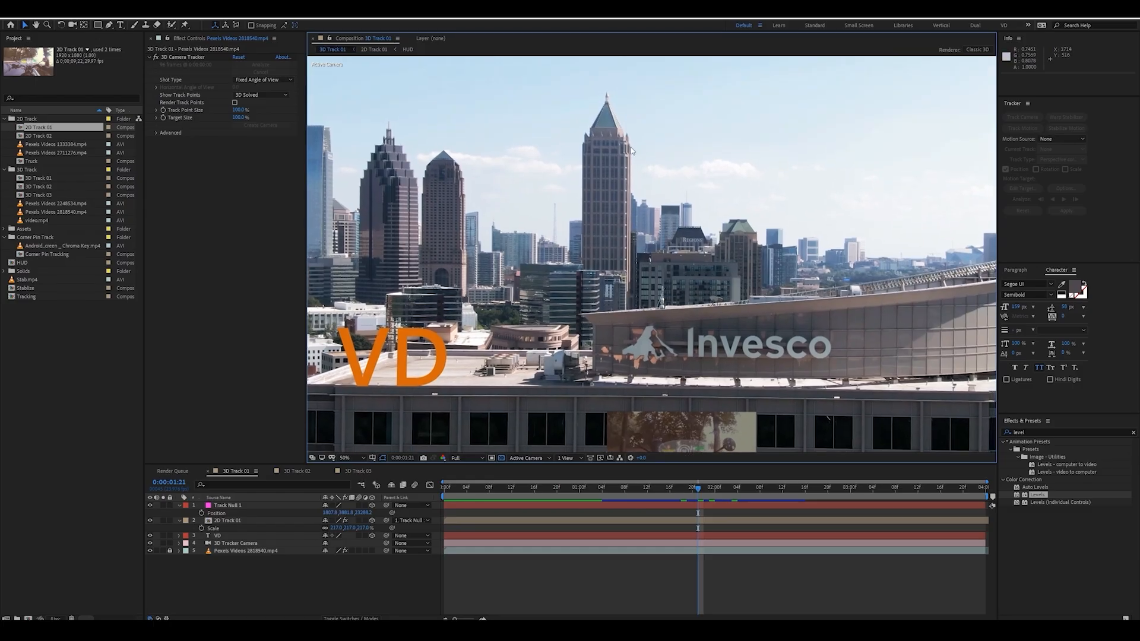
left_click_drag(598, 202, 437, 215)
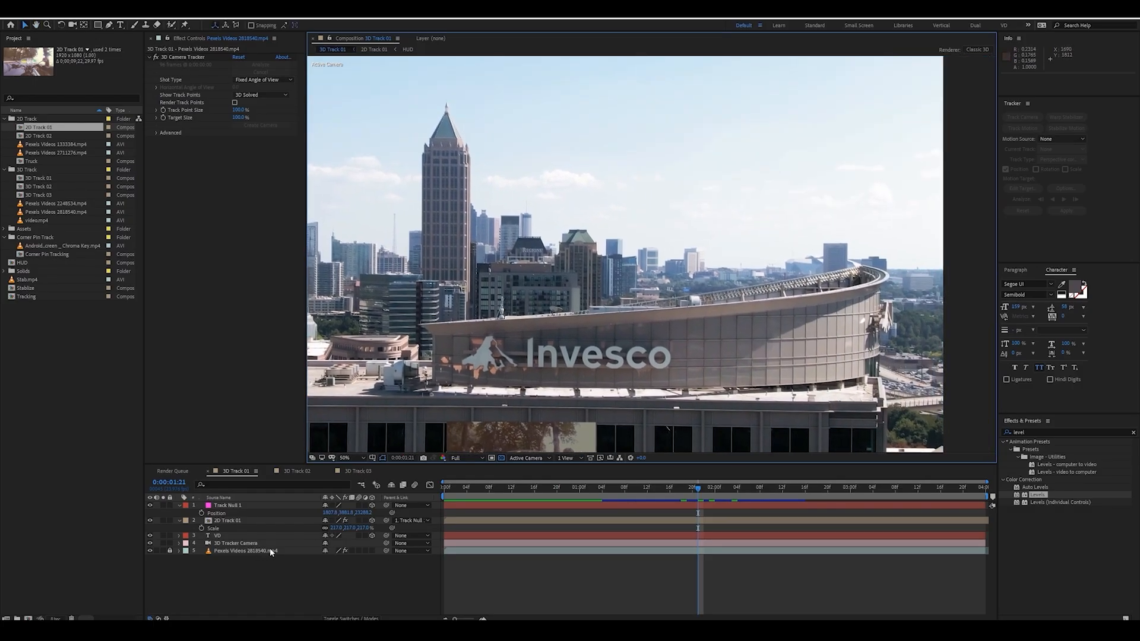
left_click_drag(514, 295, 614, 302)
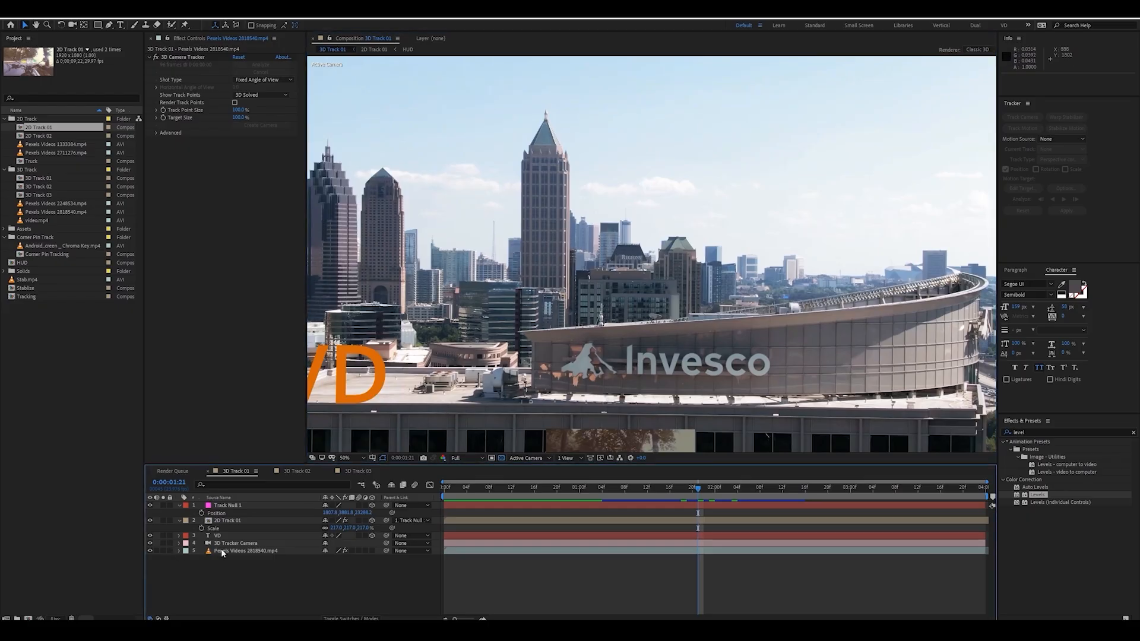
left_click(241, 551)
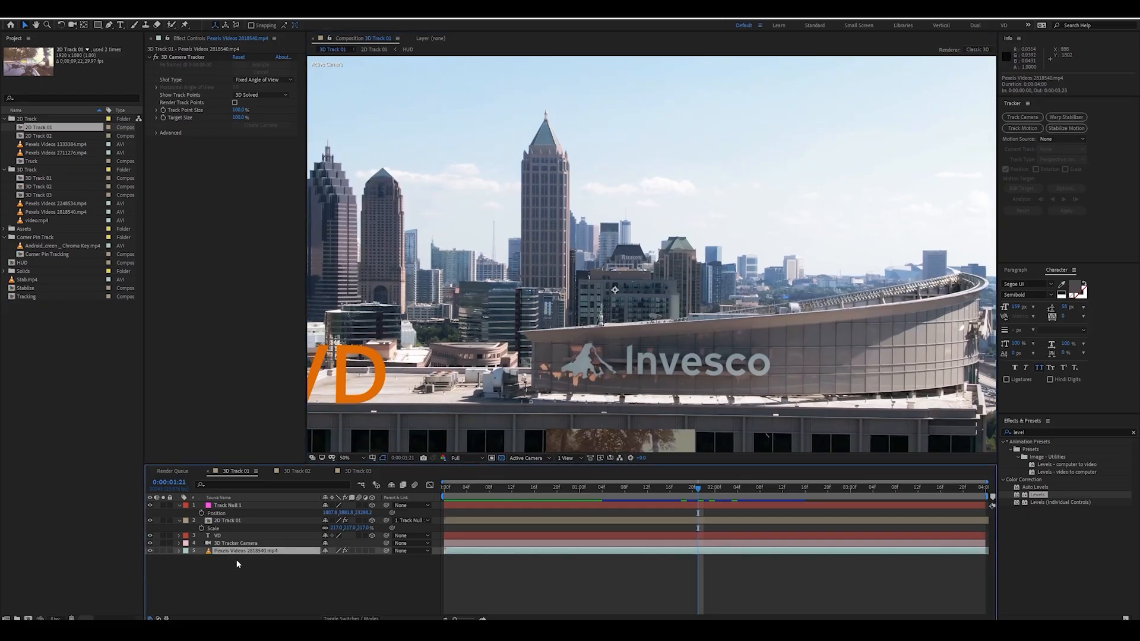
key("ctrl+d")
left_click(170, 558)
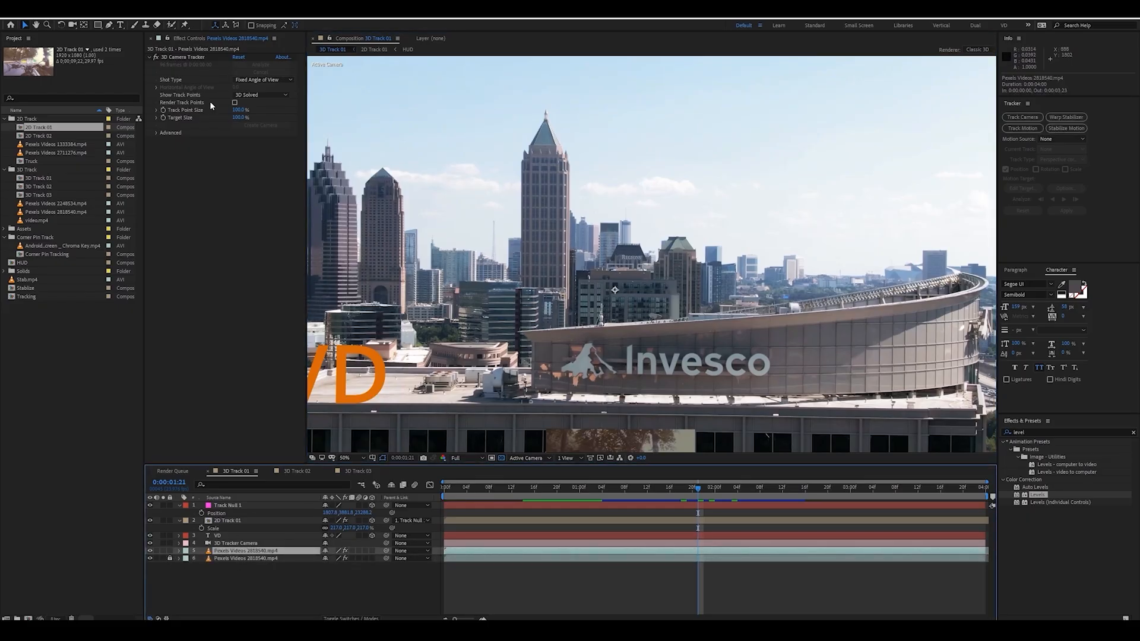
Step: Apply Freeze Frame to the upper footage copy and delete its 3D Camera Tracker effect
right_click(274, 551)
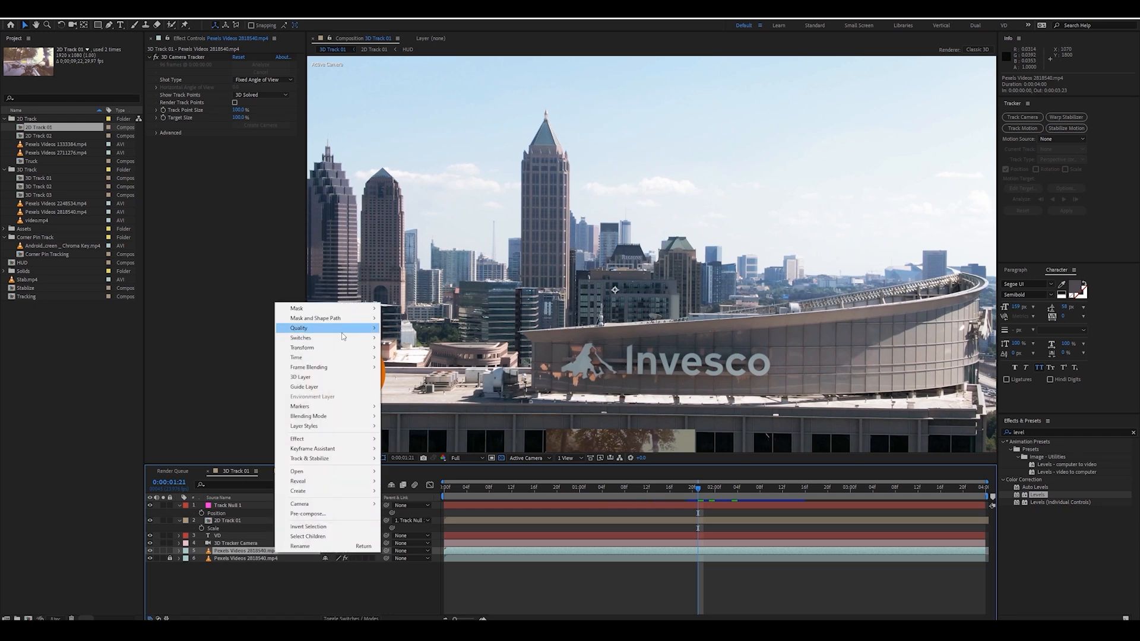
mouse_move(333, 358)
left_click(418, 388)
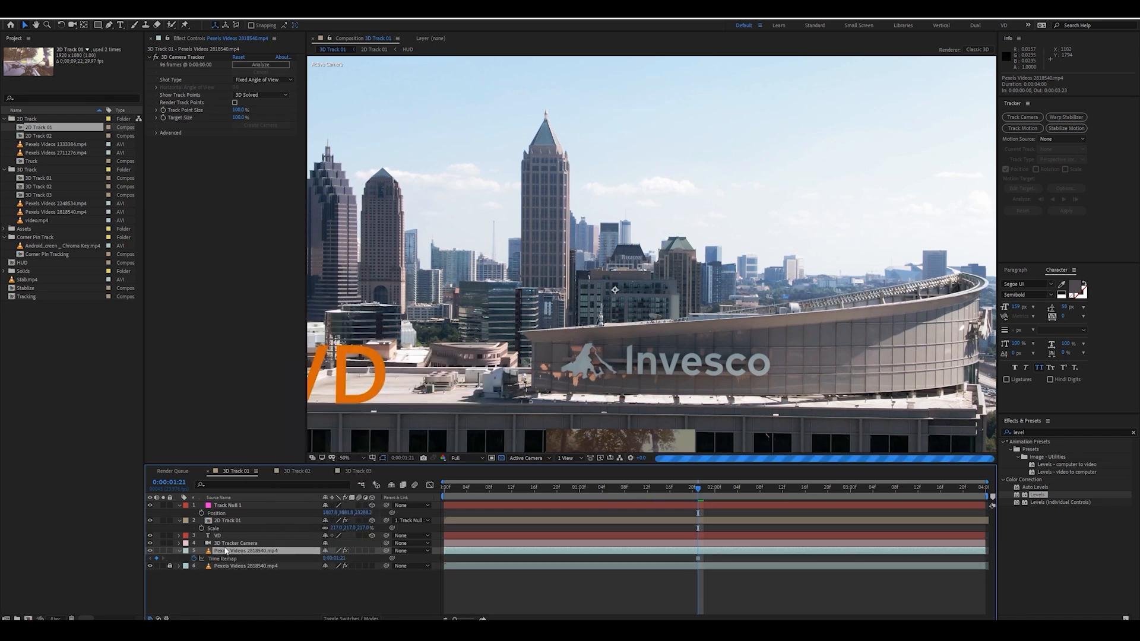
left_click(180, 552)
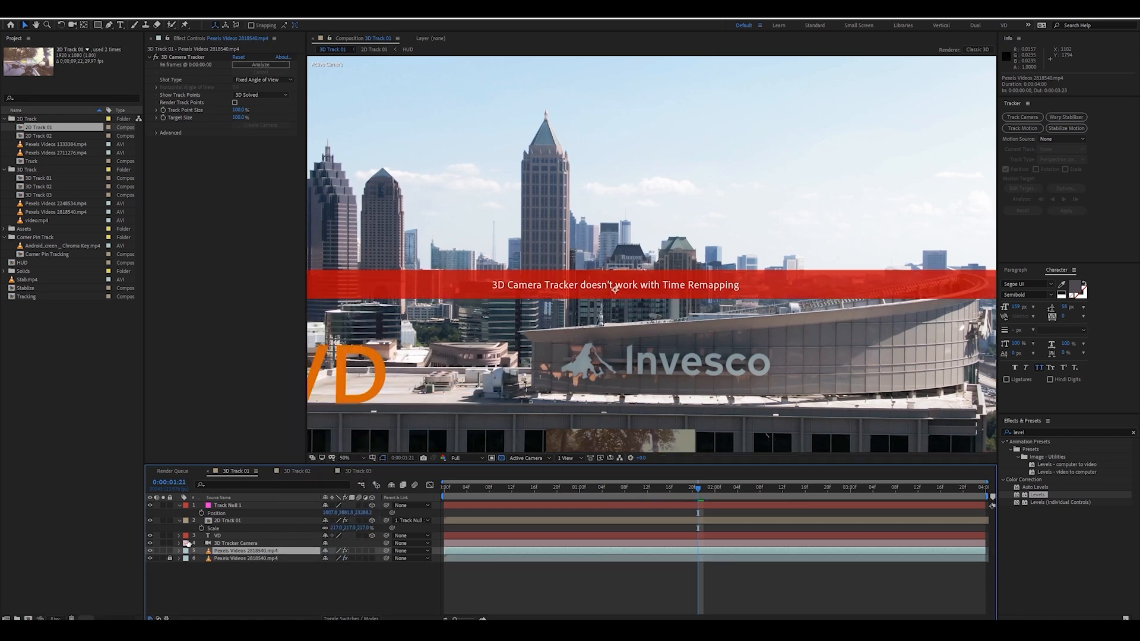
left_click(190, 59)
key("Delete")
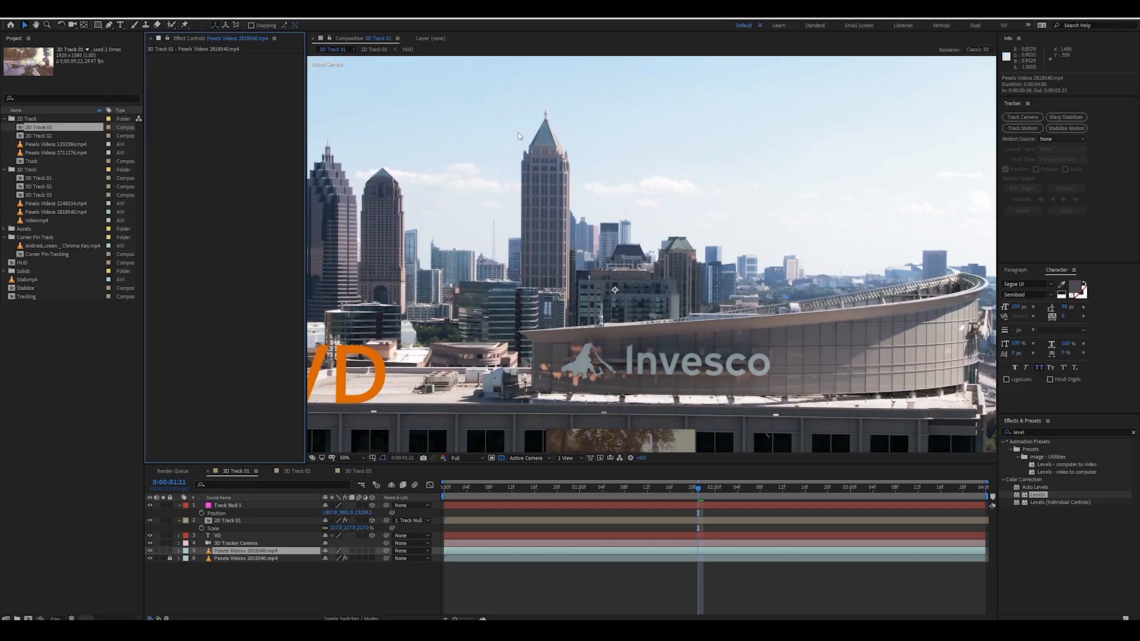
Step: At 0:00:01:14, draw a rectangular mask around the tall tower's shaft on the frozen footage copy and solo that layer
left_click_drag(690, 491, 658, 485)
left_click(98, 25)
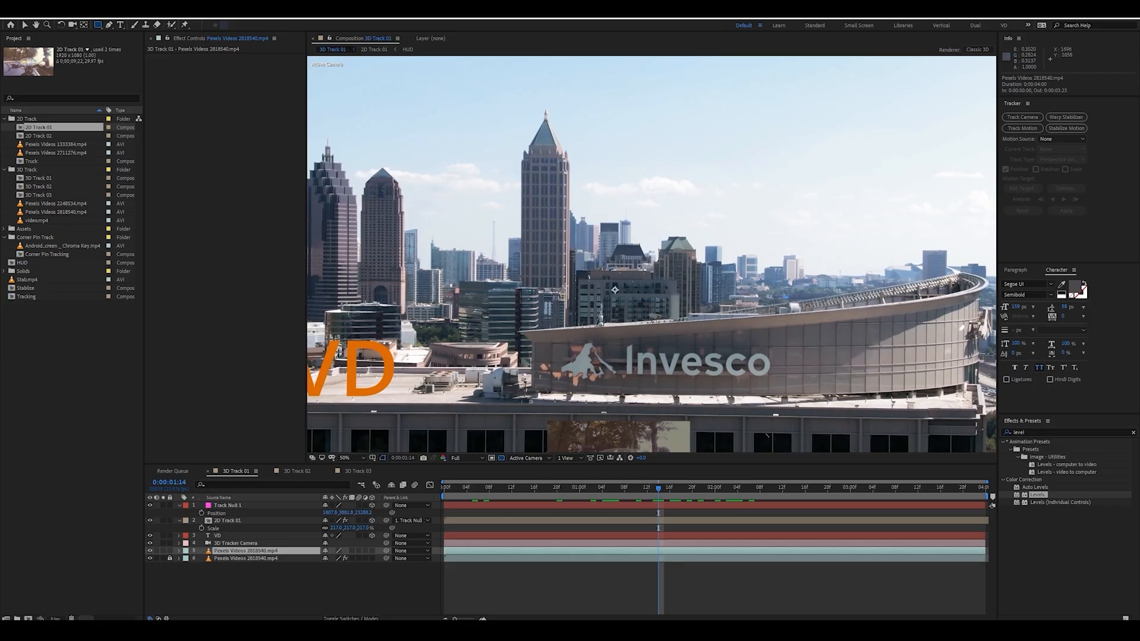
left_click_drag(572, 290, 522, 153)
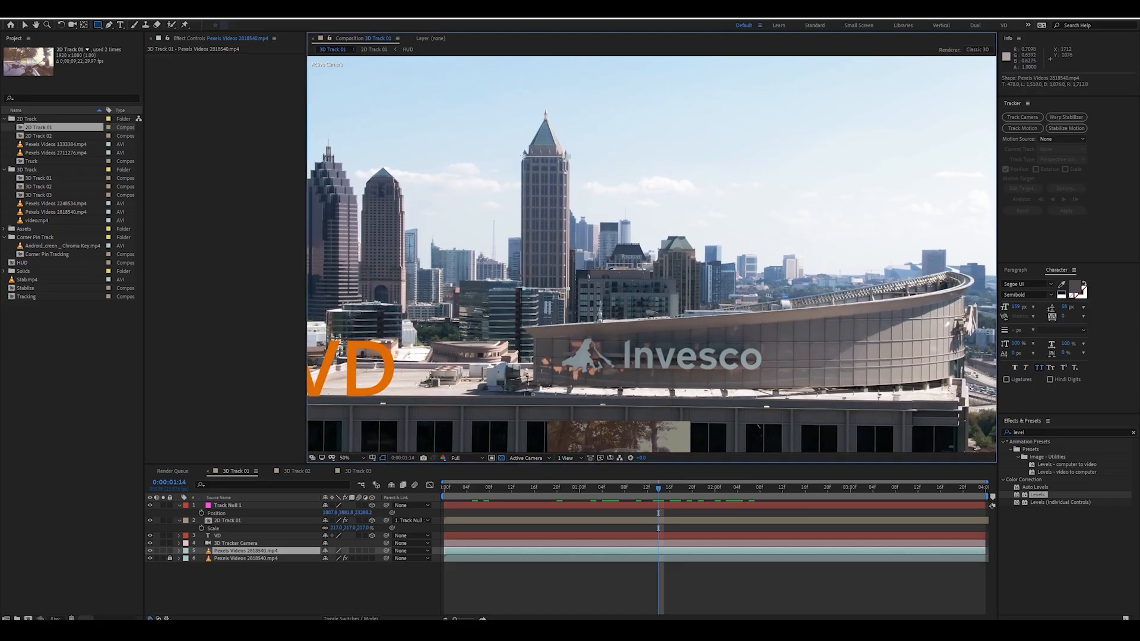
left_click(163, 550)
Step: Set the mode of Mask 1 on the frozen footage copy to None so the whole frame shows
scroll(536, 252, "up", 2)
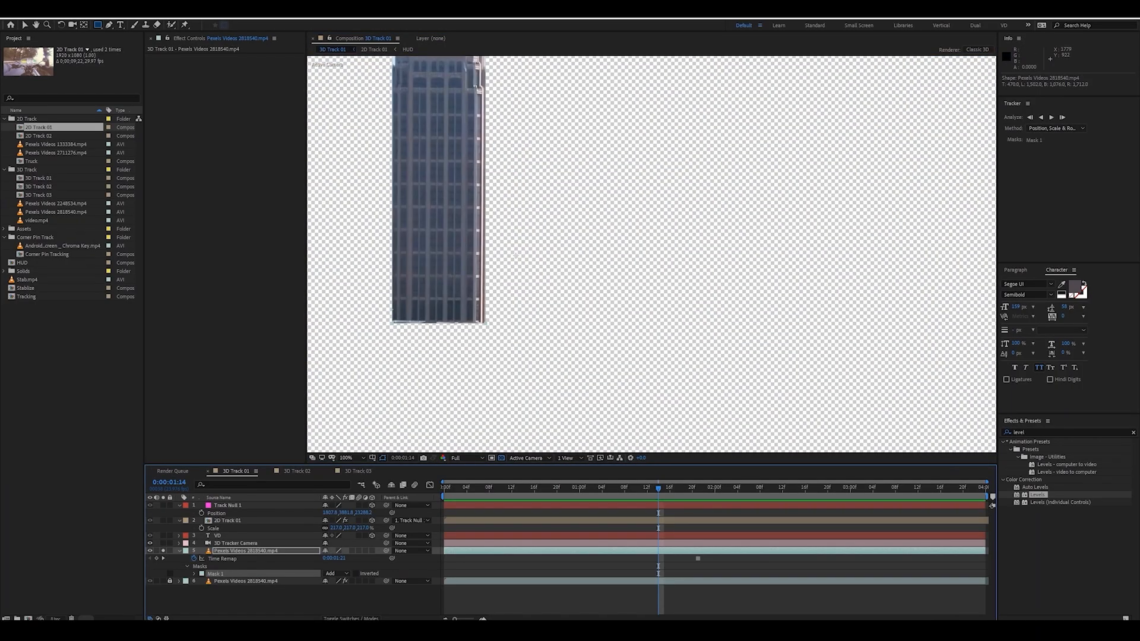
scroll(740, 364, "up", 2)
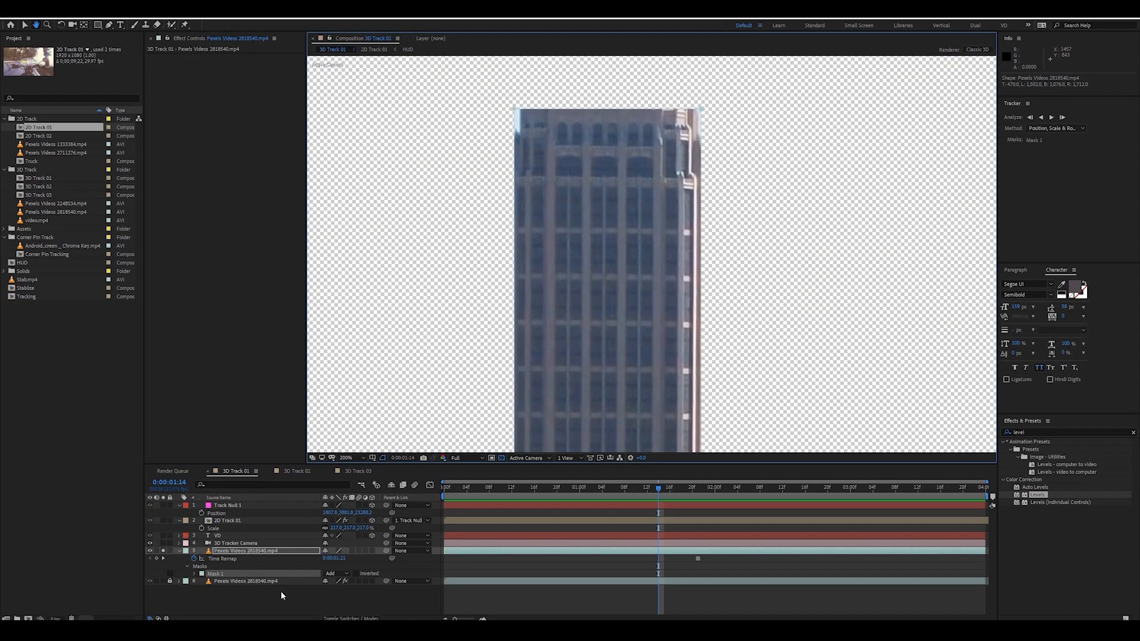
left_click(195, 573)
left_click(337, 574)
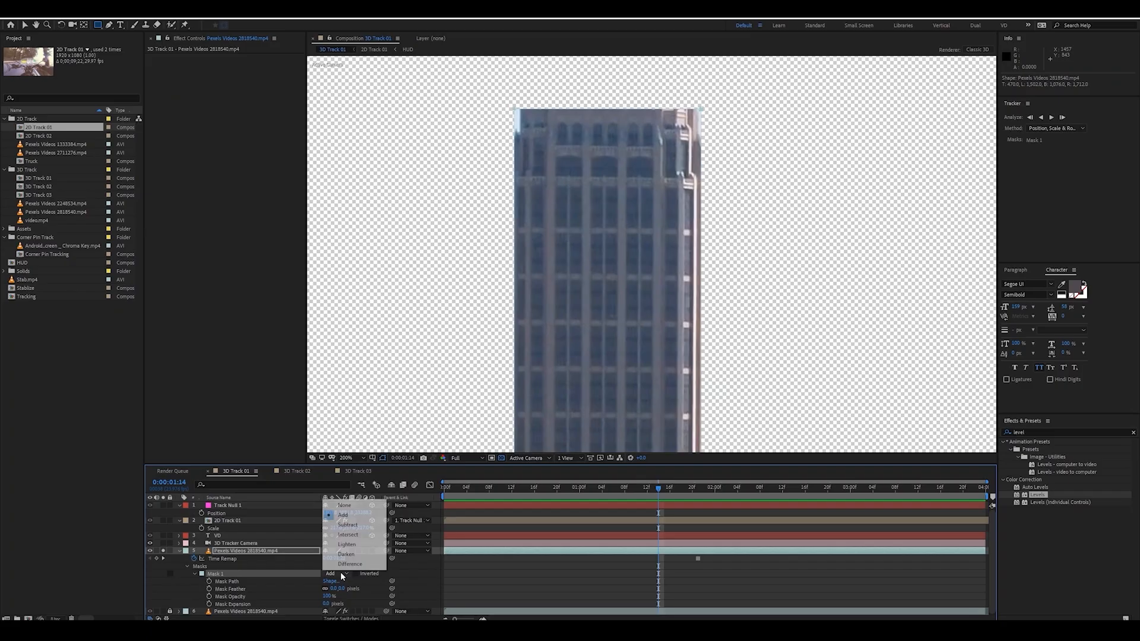
left_click(335, 503)
Step: Put the rectangular mask into free transform and lower its top edge below the tower's corner pinnacles
left_click_drag(573, 255, 558, 388)
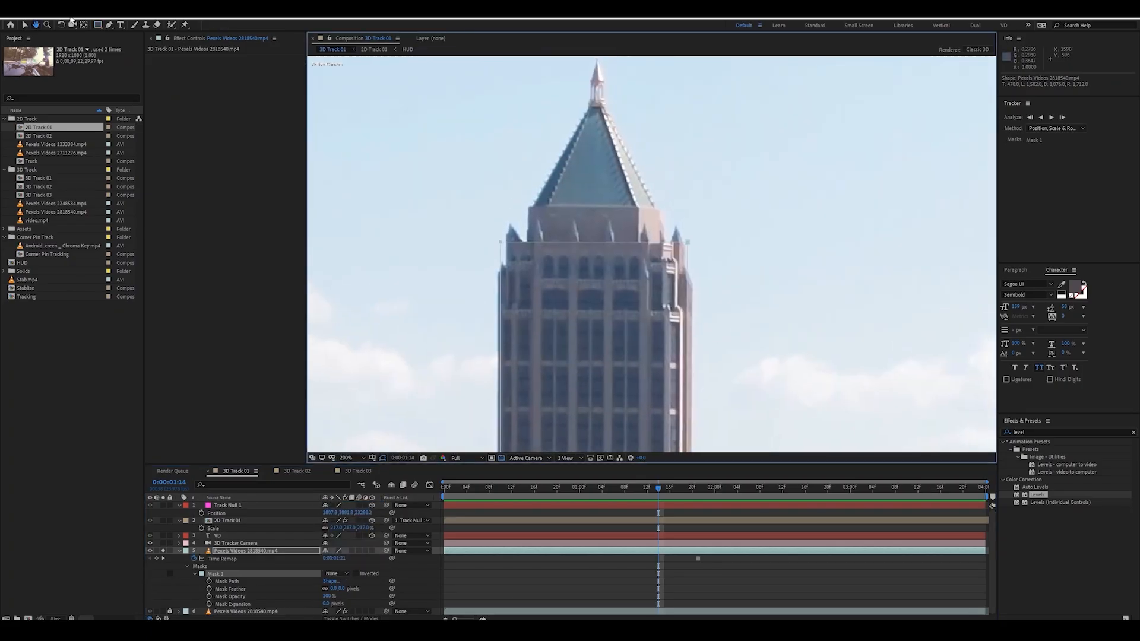
left_click(110, 25)
scroll(550, 255, "up", 1)
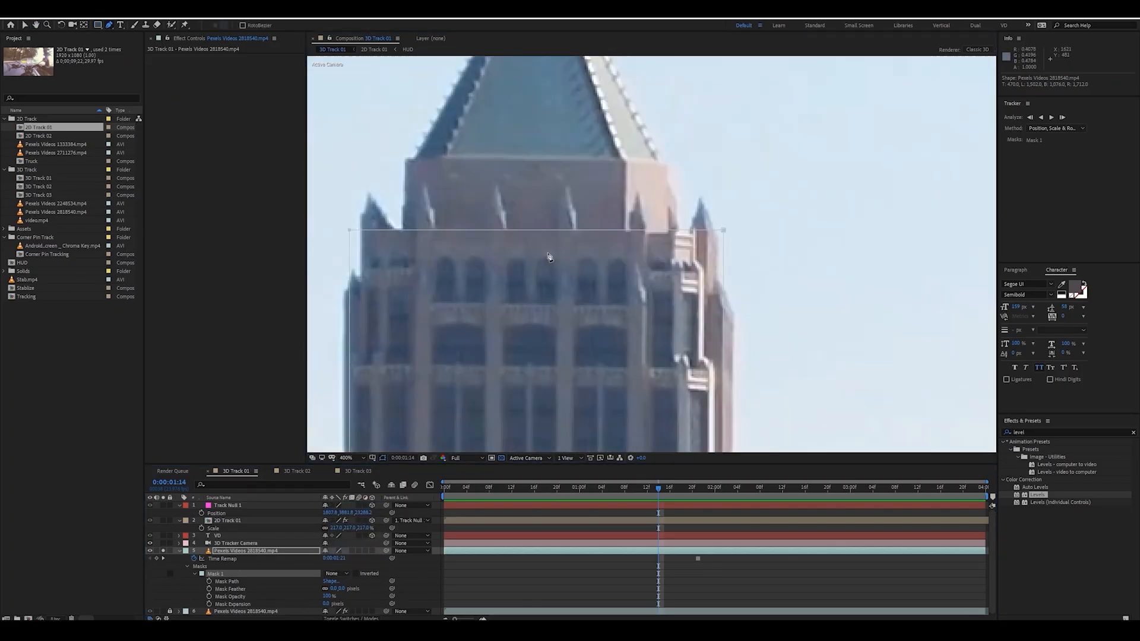
left_click_drag(431, 250, 511, 296)
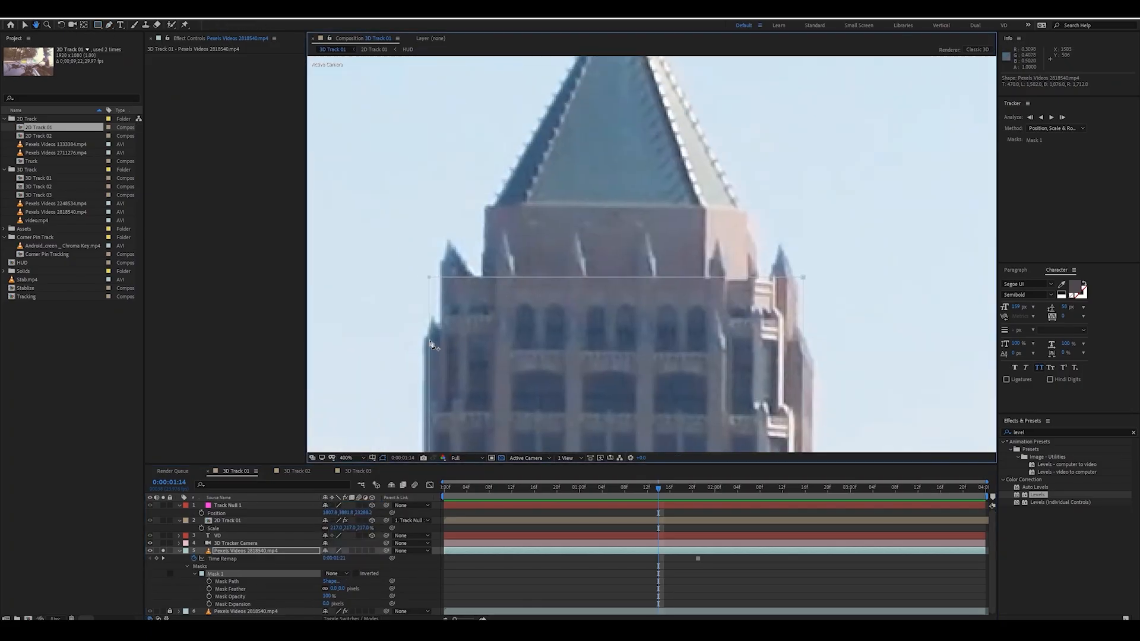
key("v")
double_click(804, 277)
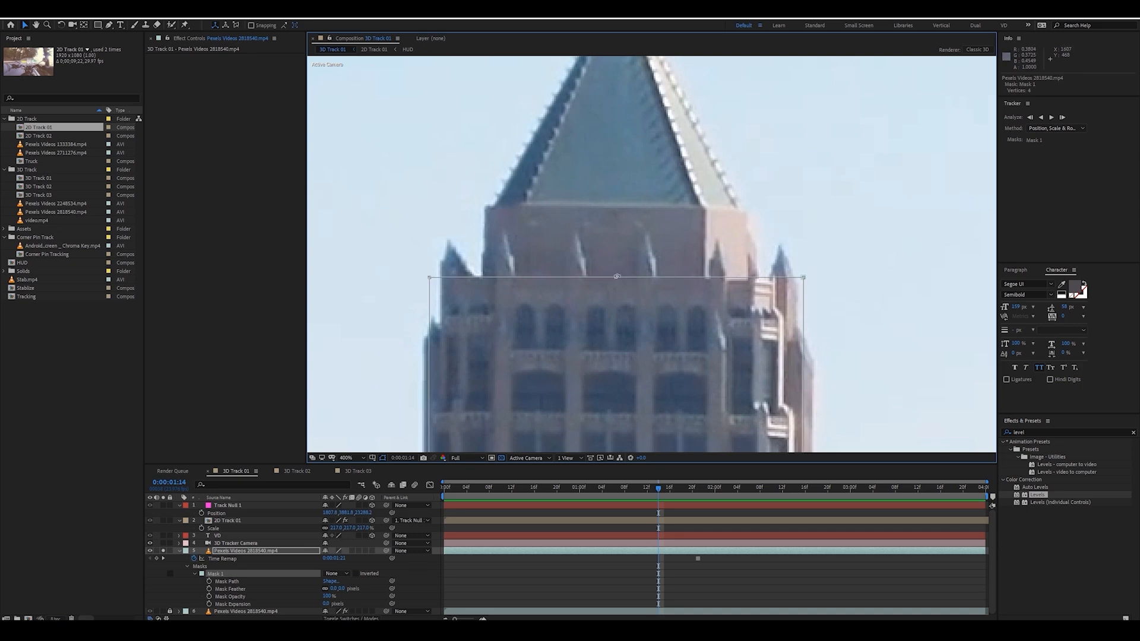
left_click_drag(617, 276, 614, 334)
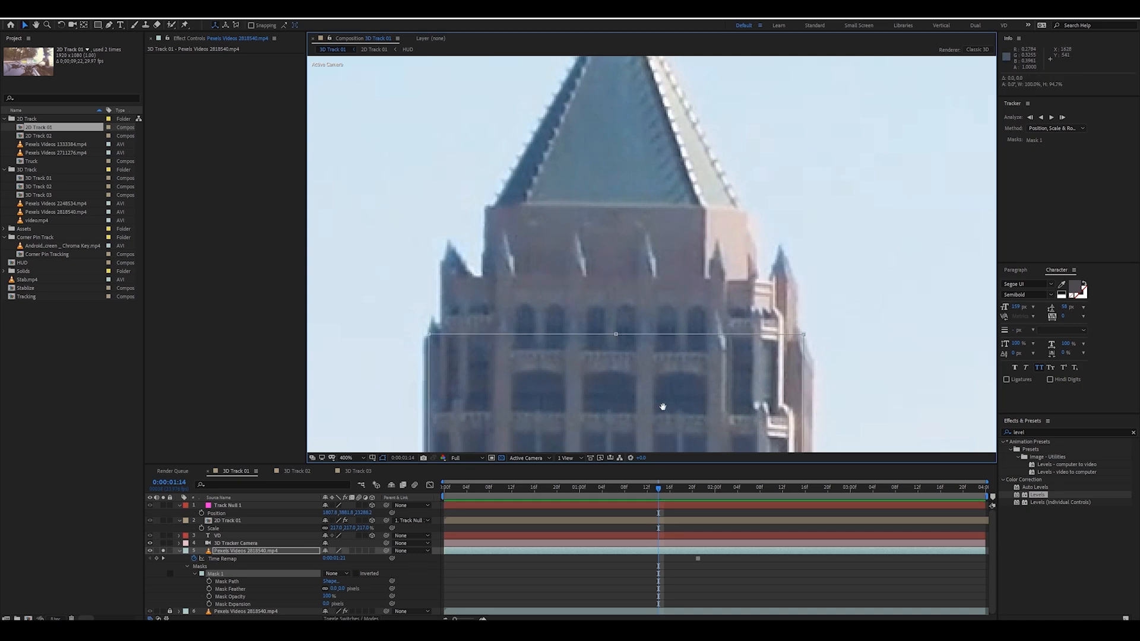
Step: Fit the rectangular mask's left and right edges to the tower's sides and lower its top edge slightly further
left_click_drag(661, 407, 672, 192)
left_click_drag(524, 407, 509, 386)
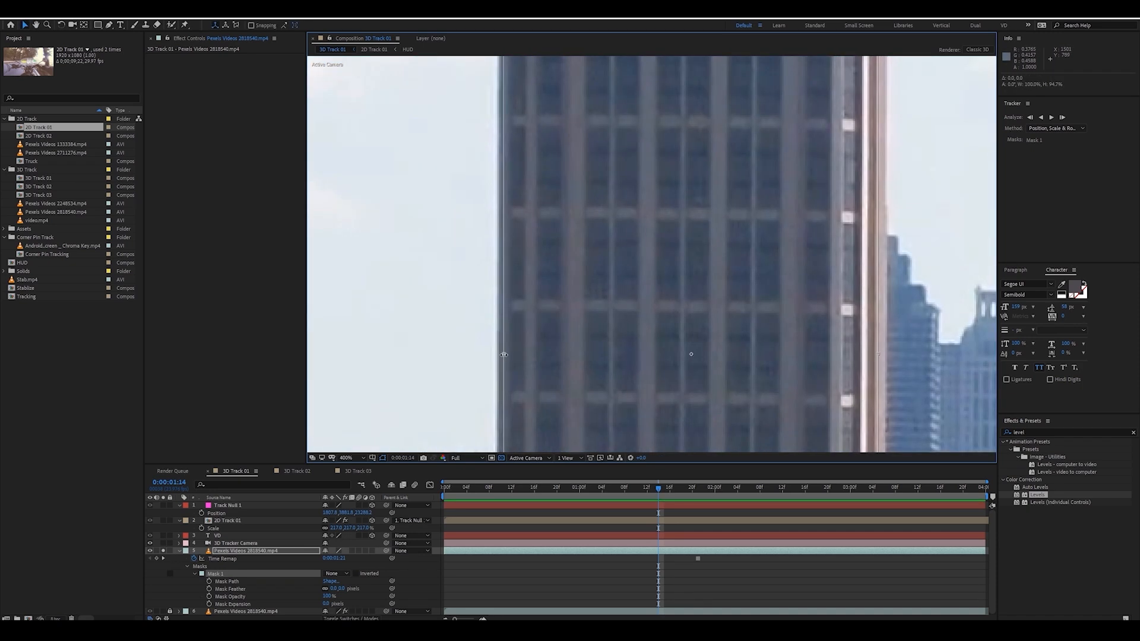
left_click_drag(827, 285, 659, 255)
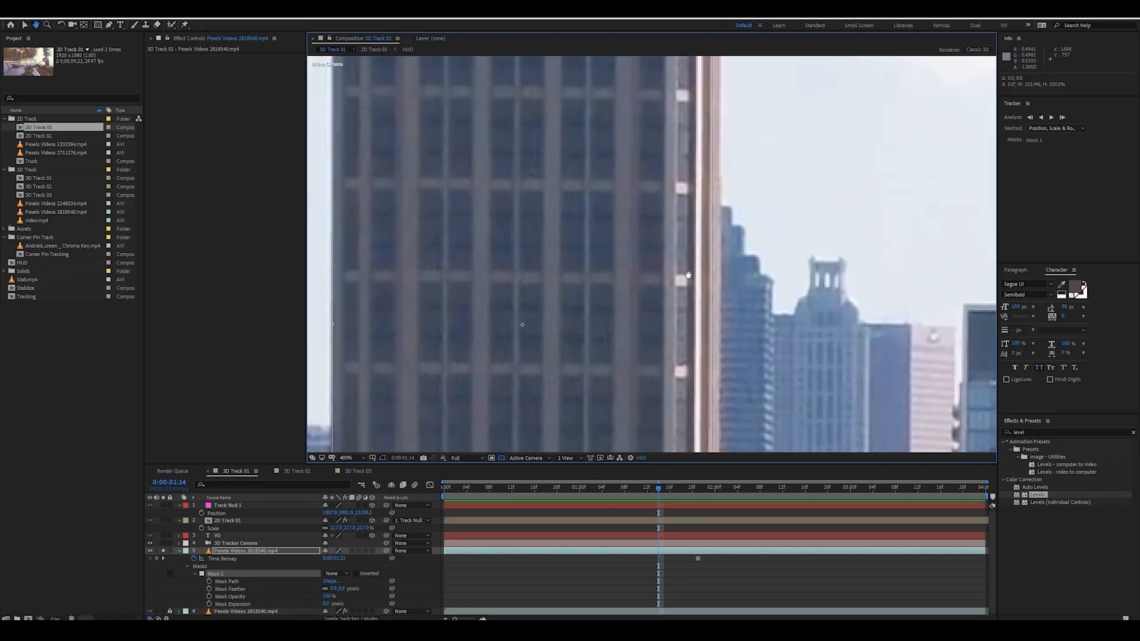
left_click_drag(712, 77, 712, 338)
left_click_drag(726, 221, 683, 90)
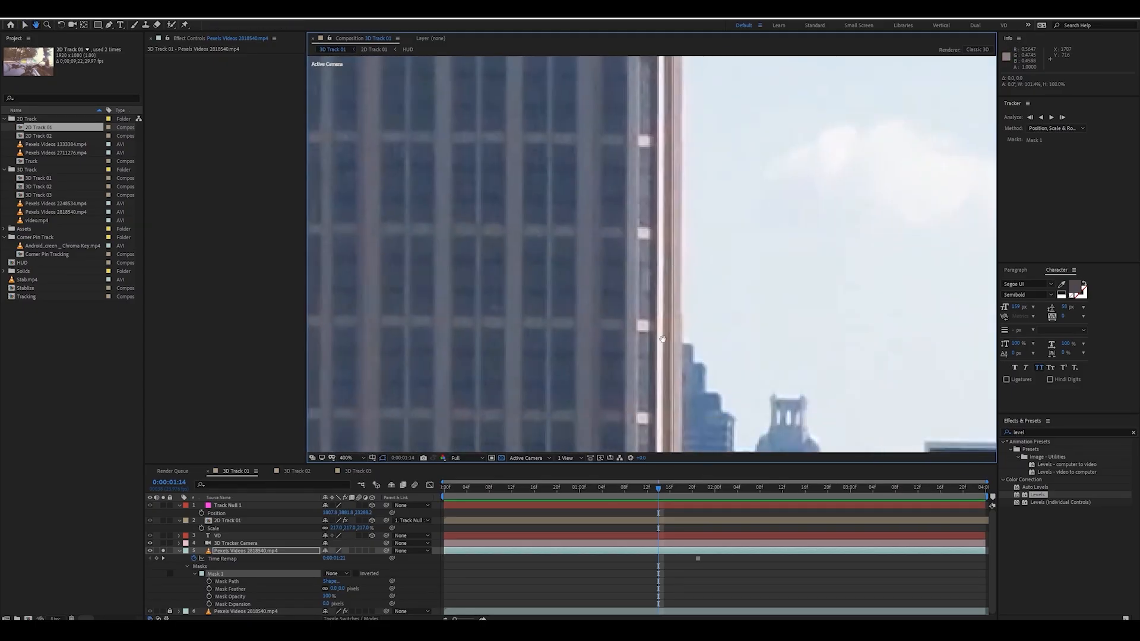
left_click_drag(662, 338, 674, 145)
mouse_move(703, 286)
left_mouse_down()
mouse_move(699, 318)
mouse_move(692, 295)
left_mouse_up()
left_click_drag(667, 202, 696, 405)
left_click_drag(647, 251, 693, 419)
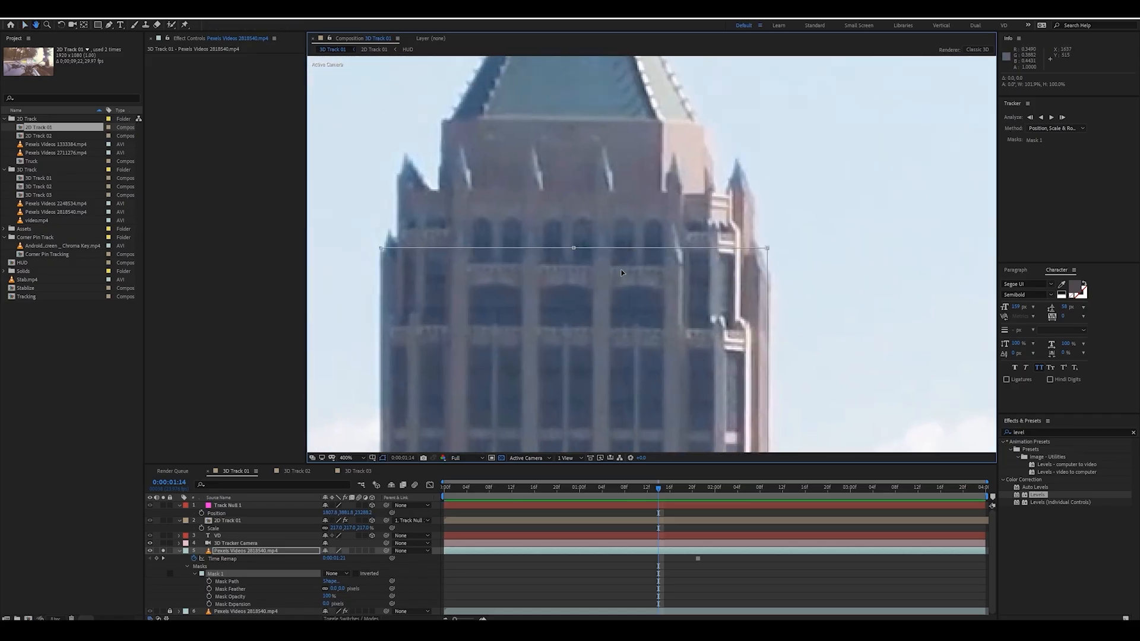
left_click_drag(574, 249, 576, 272)
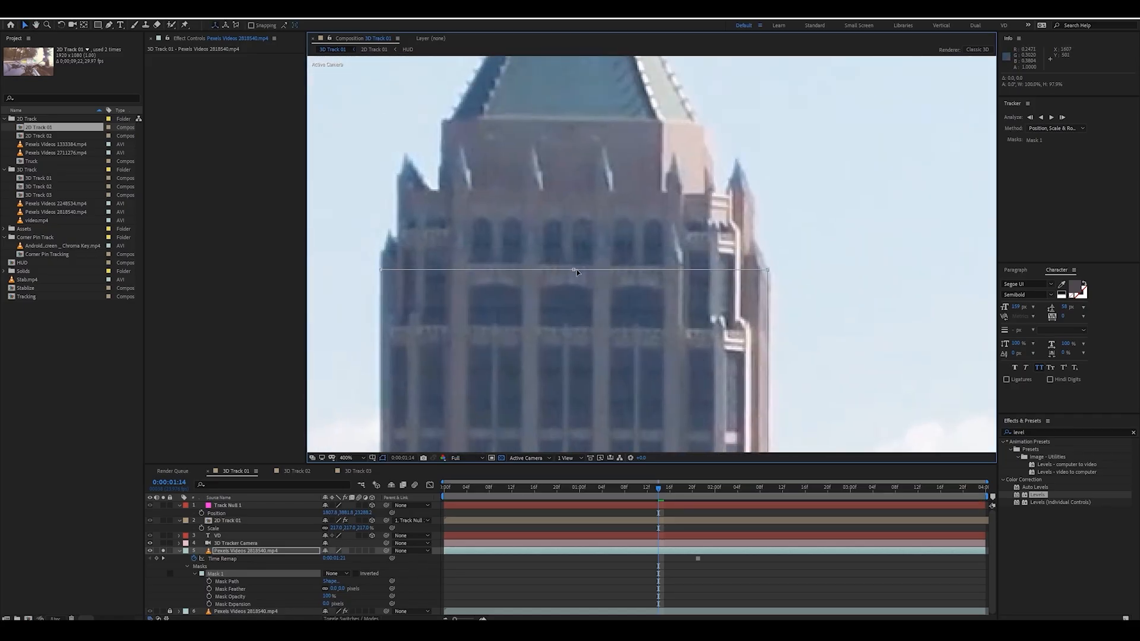
Step: Start a second mask with the Pen tool at the rectangle's upper-left corner and trace the tower's left pinnacles
scroll(576, 273, "down", 2)
left_click_drag(623, 425, 600, 427)
left_click_drag(595, 200, 574, 298)
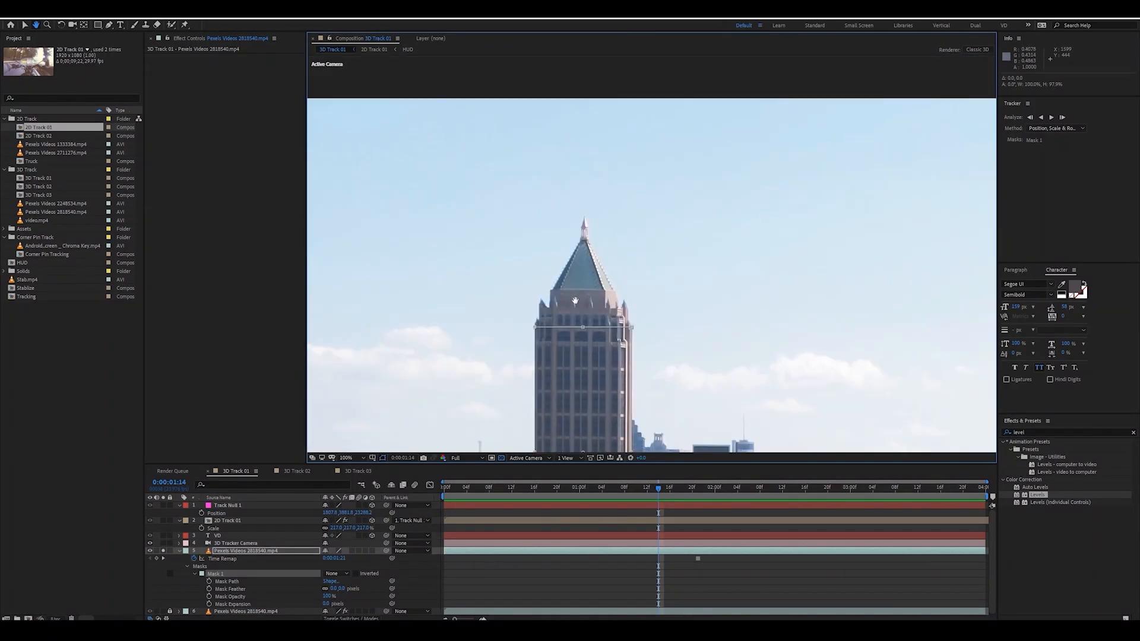
scroll(502, 295, "up", 1)
left_click(227, 573)
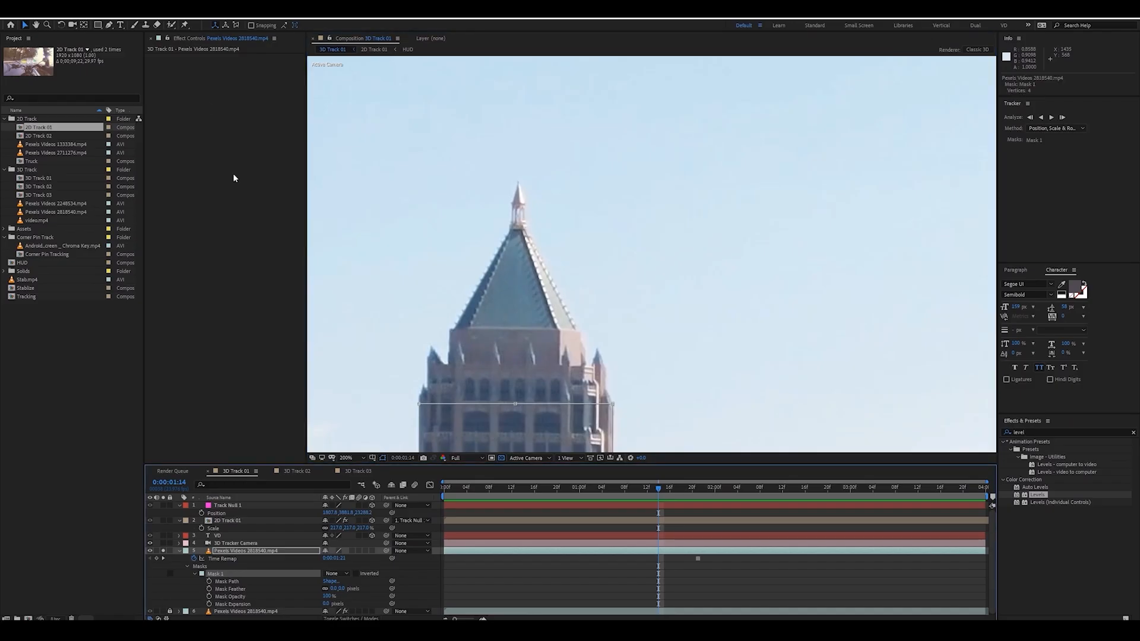
left_click(109, 25)
scroll(472, 438, "up", 1)
left_click_drag(528, 330, 796, 184)
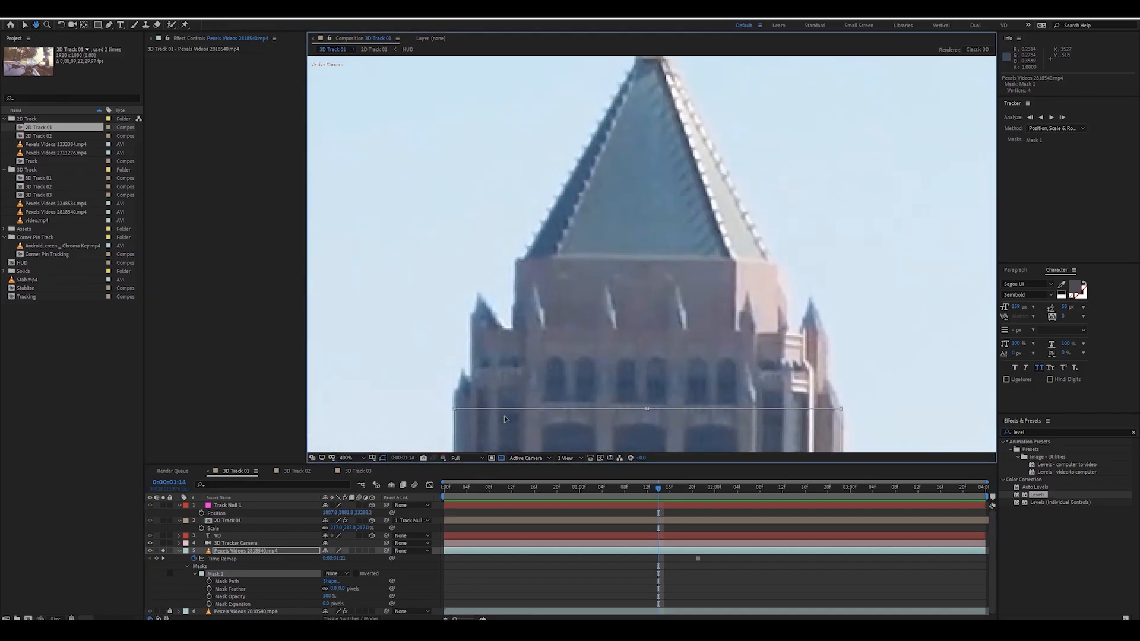
left_click(456, 405)
left_click(456, 405)
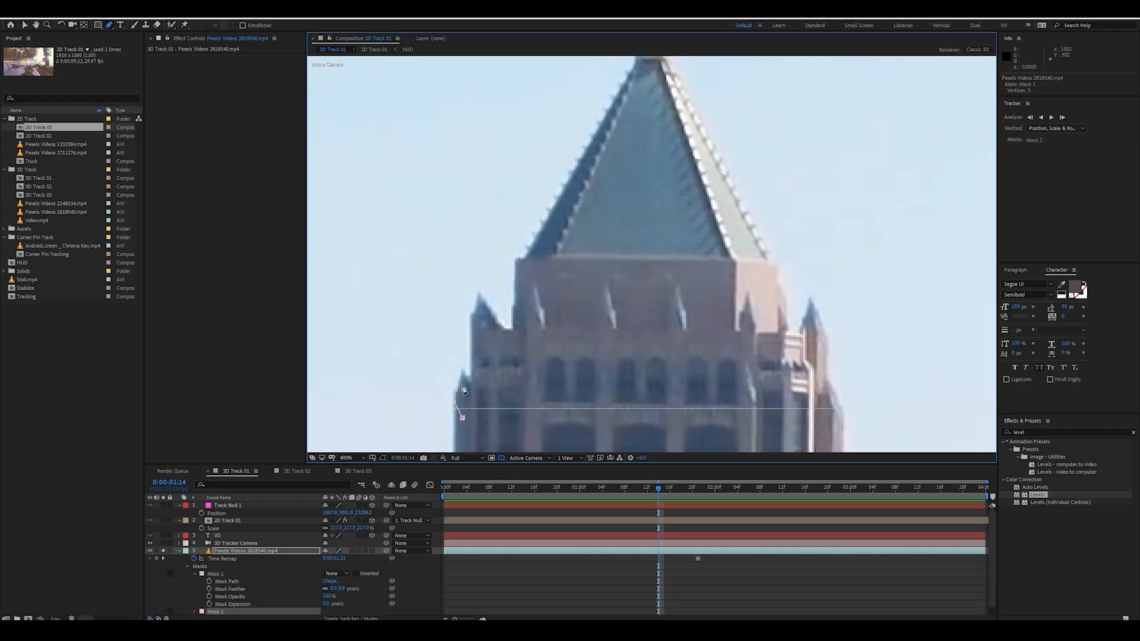
left_click(472, 315)
Step: Extend the second mask from the left roof corner up the pyramid roof's left edge to the spire's base
left_click_drag(638, 66, 558, 184)
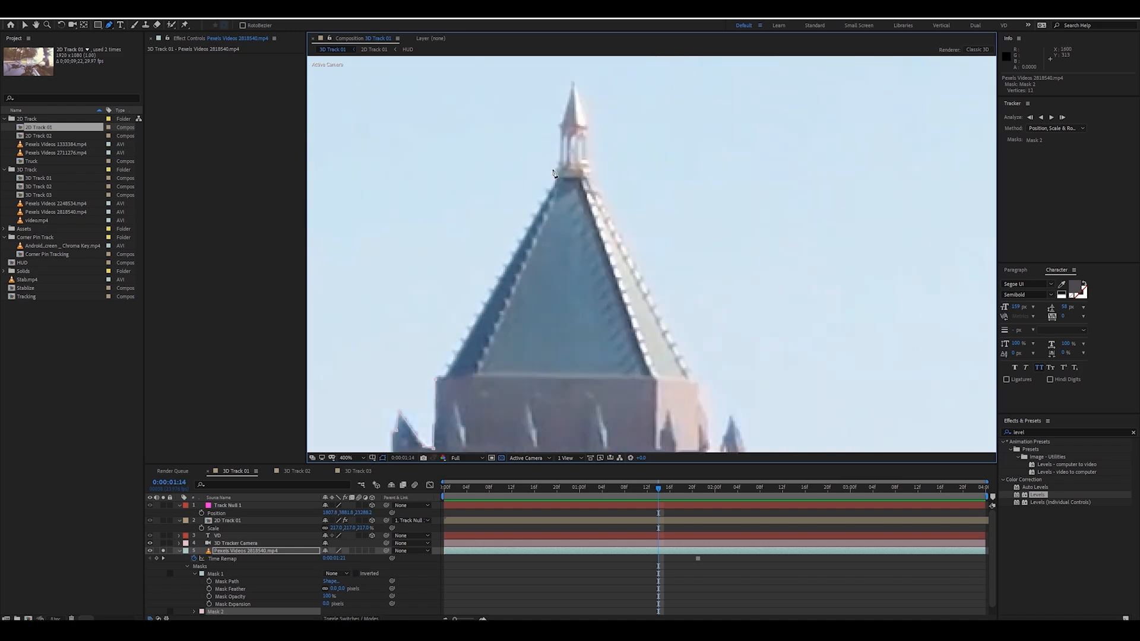
left_click(557, 182)
left_click(443, 379)
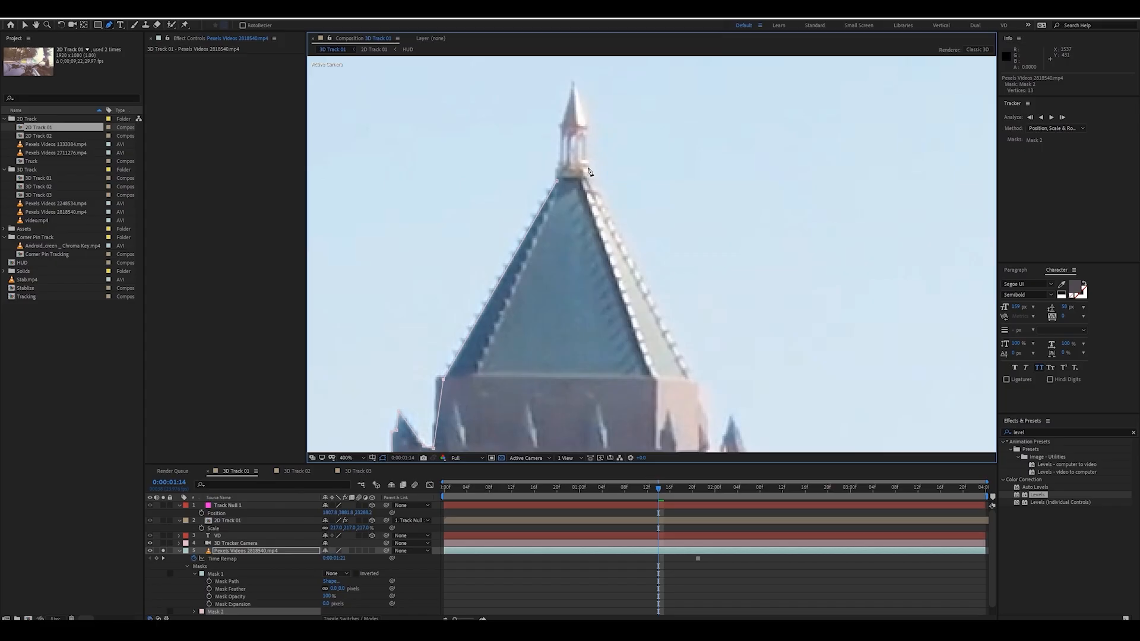
left_click_drag(439, 400, 439, 378)
double_click(444, 374)
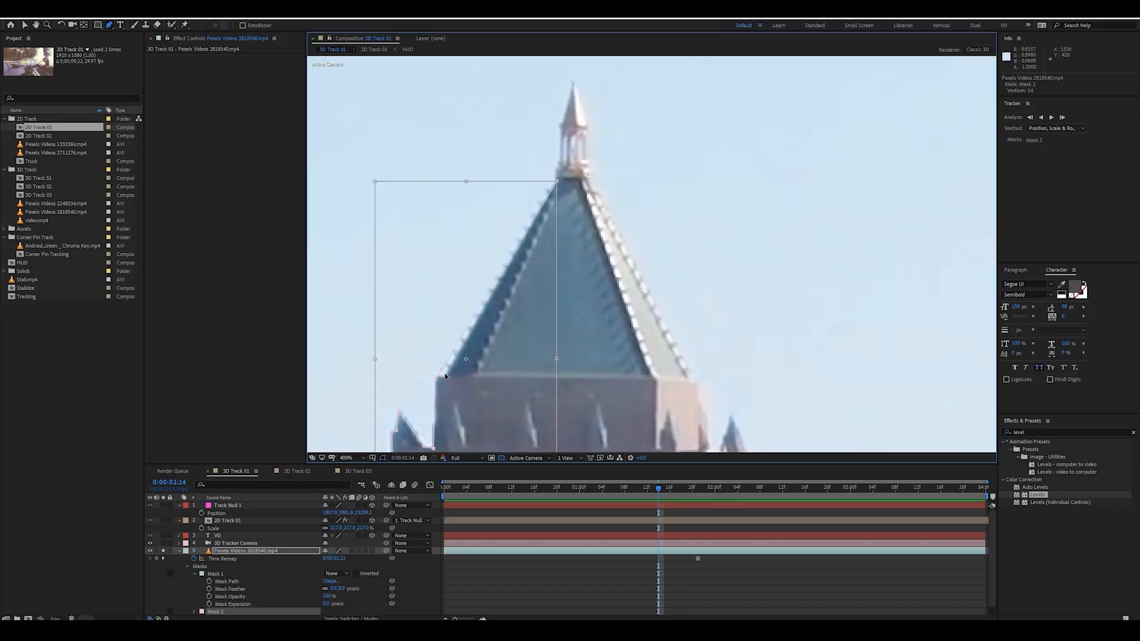
key("v")
key("Escape")
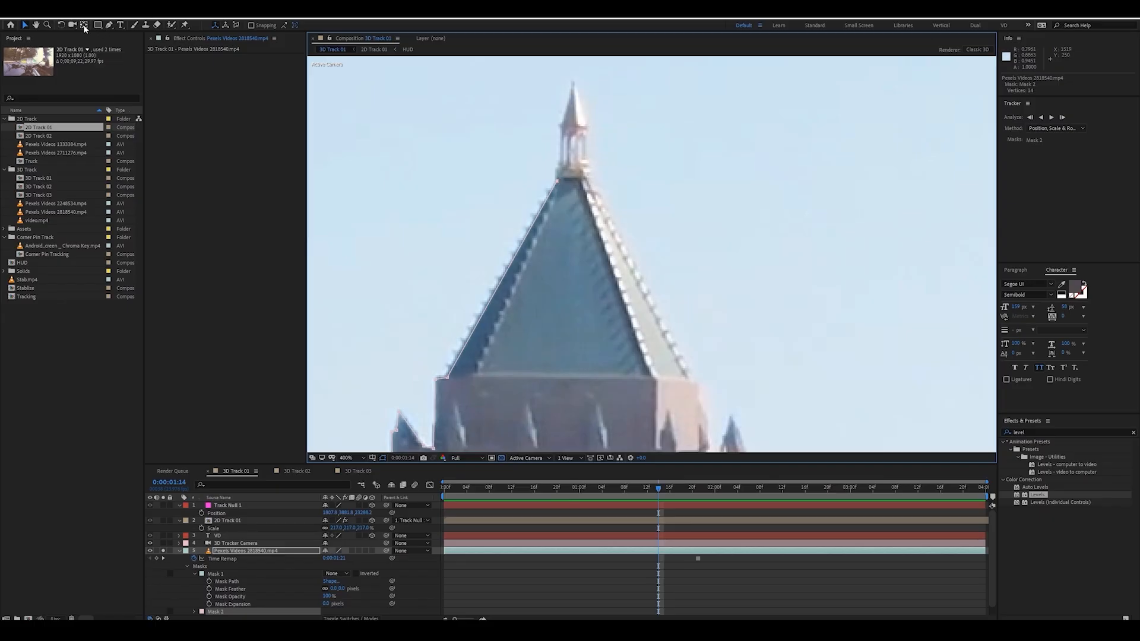
Step: Continue the second mask around the tower's spire, down the pyramid roof's right edge and over the right pinnacles with the Pen tool
left_click(109, 25)
left_click(559, 168)
left_click(692, 378)
left_click_drag(720, 402, 592, 180)
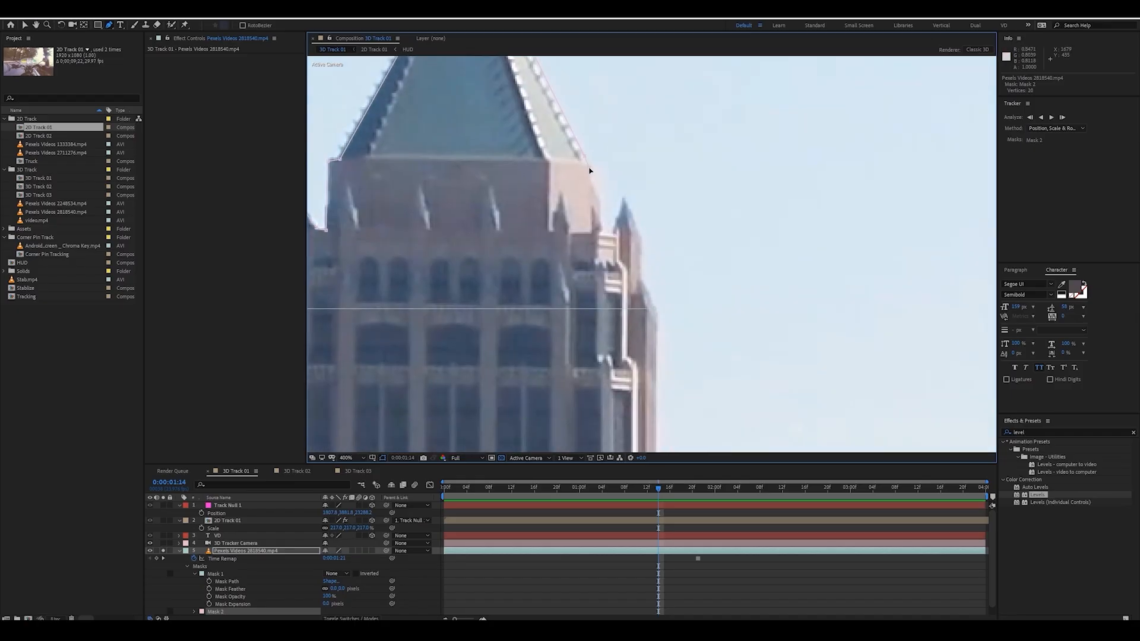
left_click(593, 189)
left_click(623, 207)
left_click(644, 281)
left_click(658, 316)
Step: Close the second mask across the tower's facade just below the rectangular mask's upper edge, ending at its starting point
left_click_drag(669, 369, 662, 265)
scroll(661, 265, "down", 2)
scroll(653, 357, "up", 1)
left_click_drag(647, 439, 638, 329)
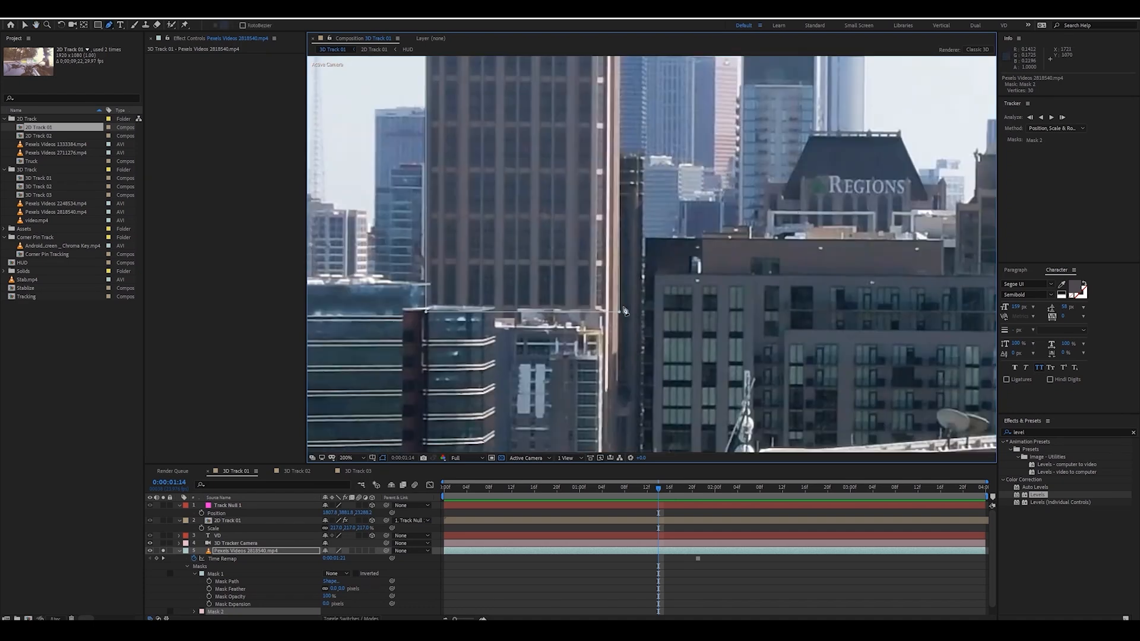
left_click_drag(626, 185, 630, 426)
left_click_drag(612, 89, 715, 337)
scroll(614, 244, "up", 1)
left_click(693, 206)
left_click(446, 345)
left_click(421, 303)
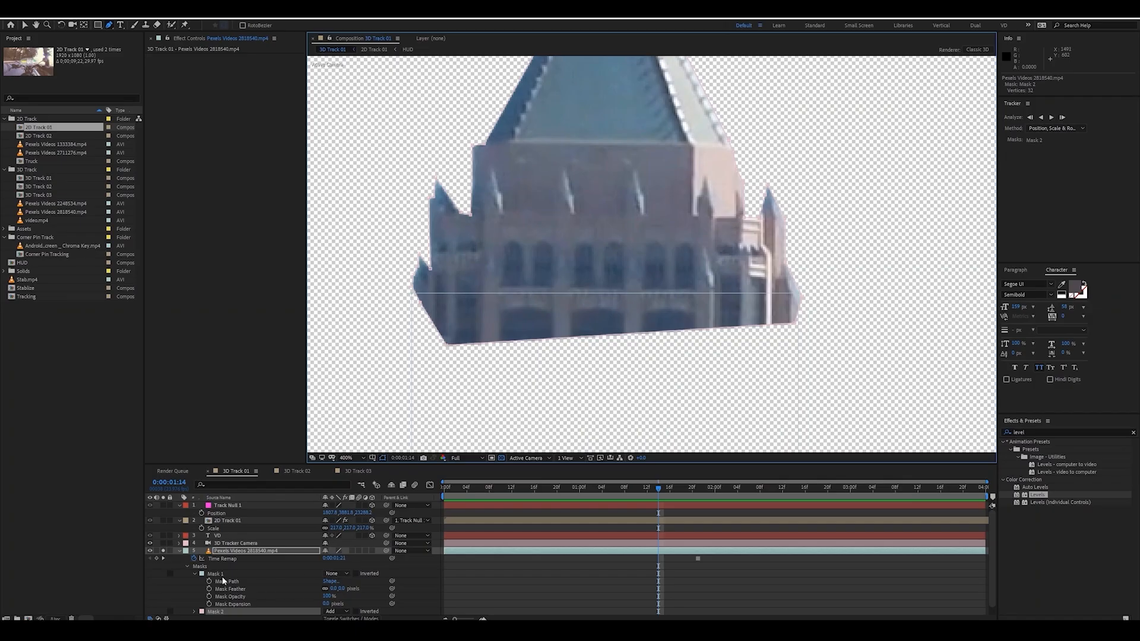
Step: Set Mask 1's mode to Add and collapse the mask properties to view the whole cut-out tower
left_click(197, 575)
left_click(340, 575)
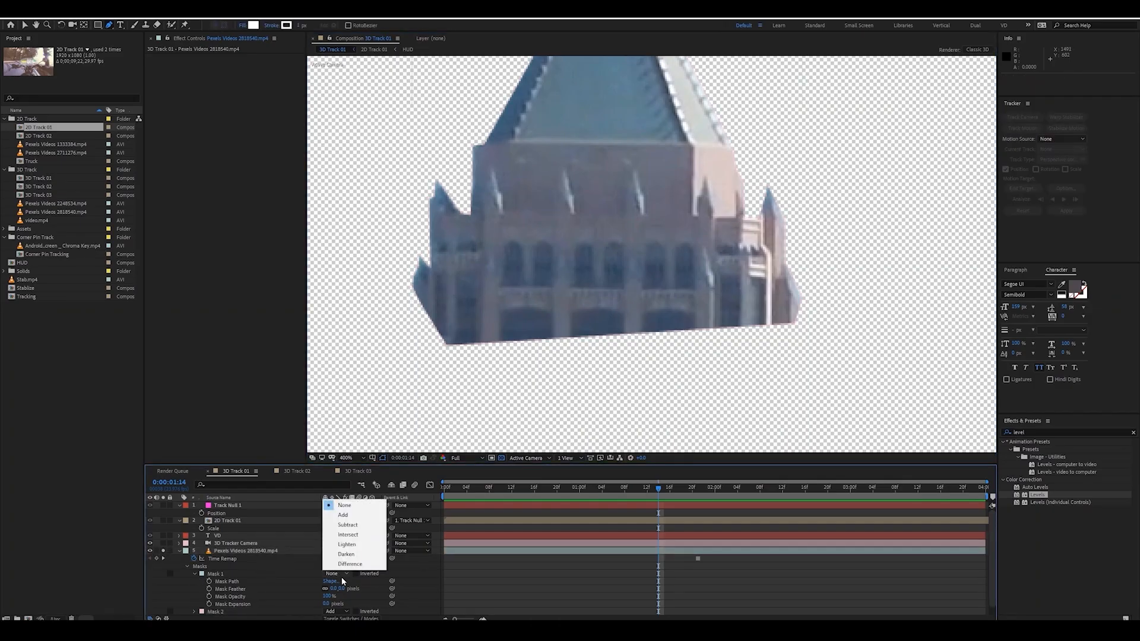
left_click(350, 515)
left_click(215, 551)
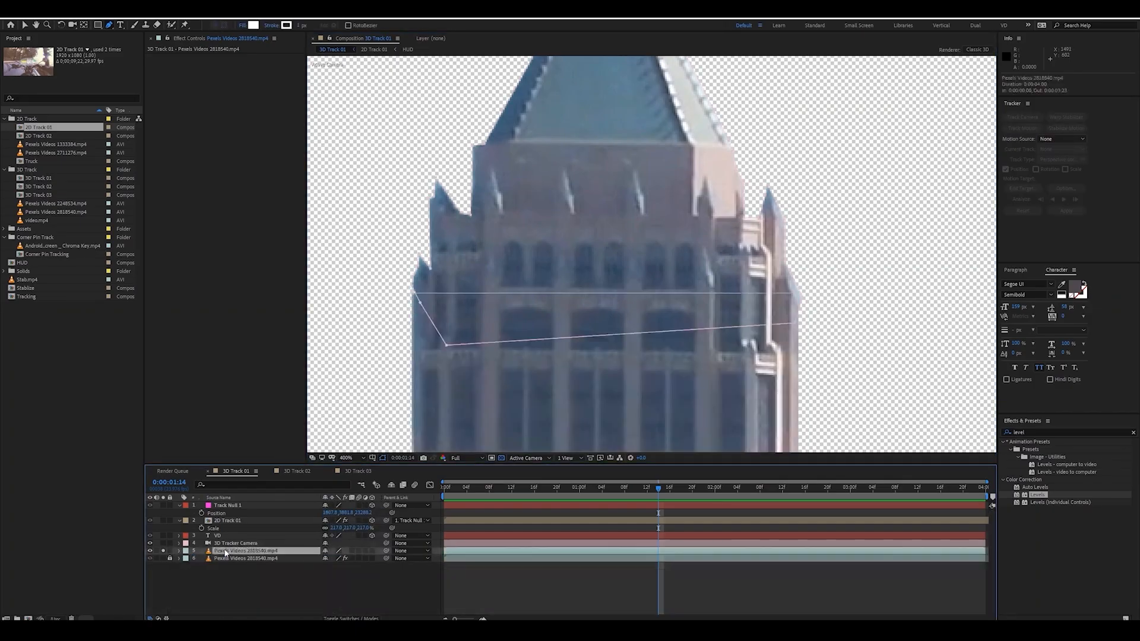
scroll(505, 345, "down", 2)
key("v")
scroll(637, 307, "down", 1)
left_click(420, 595)
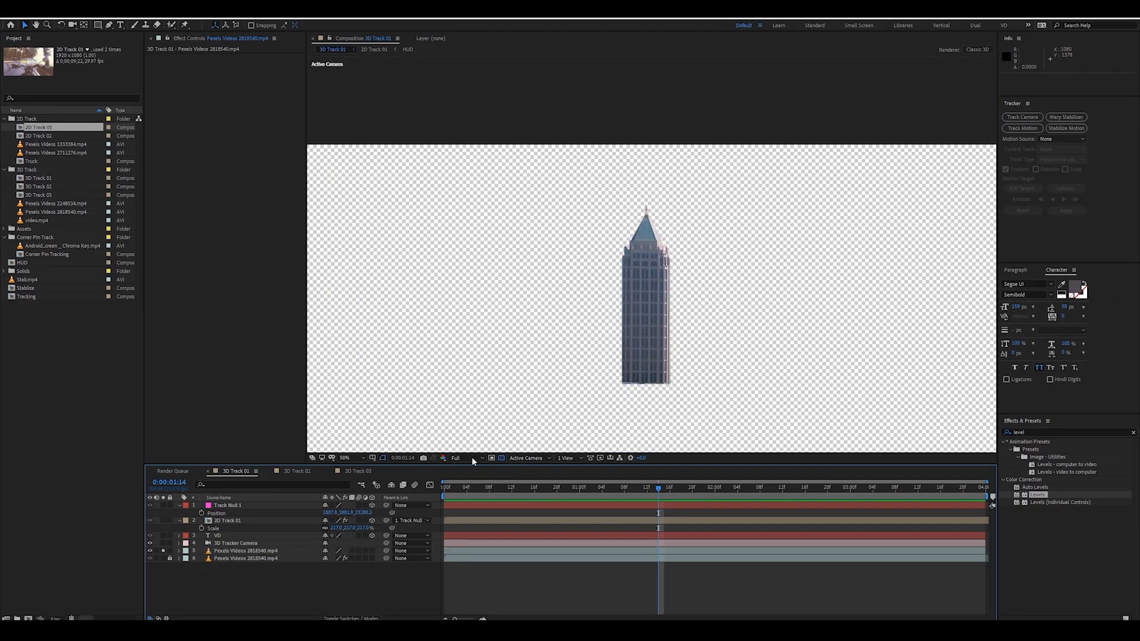
left_click_drag(465, 394, 353, 350)
Step: Turn off solo on the masked tower layer and make it a 3D layer
left_click(163, 551)
left_click(273, 551)
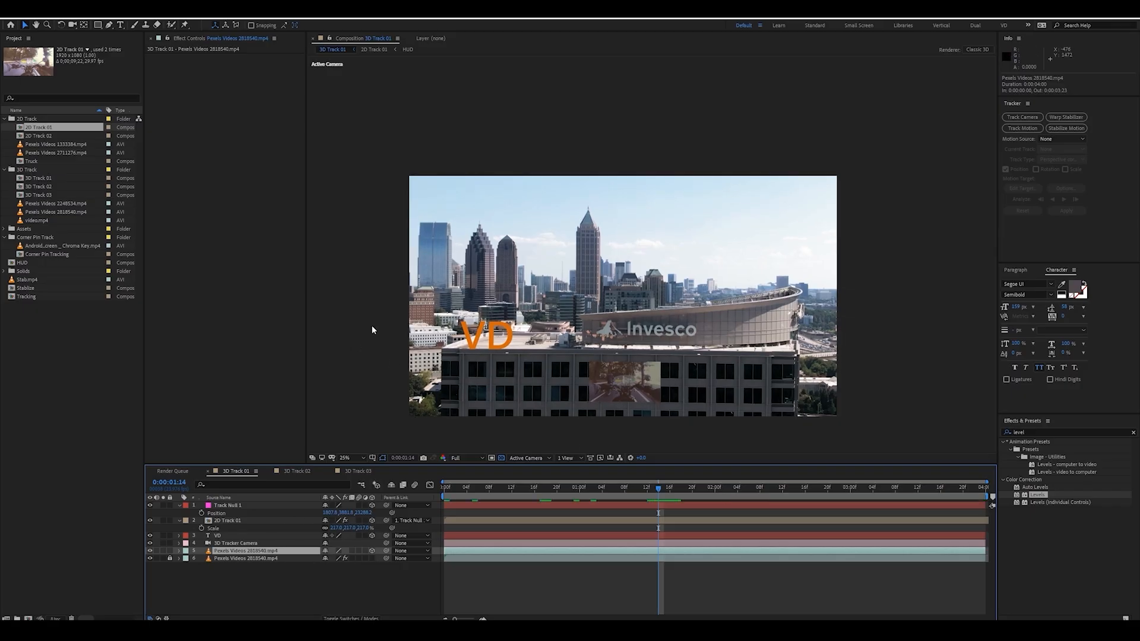
scroll(618, 338, "down", 2)
scroll(619, 339, "up", 4)
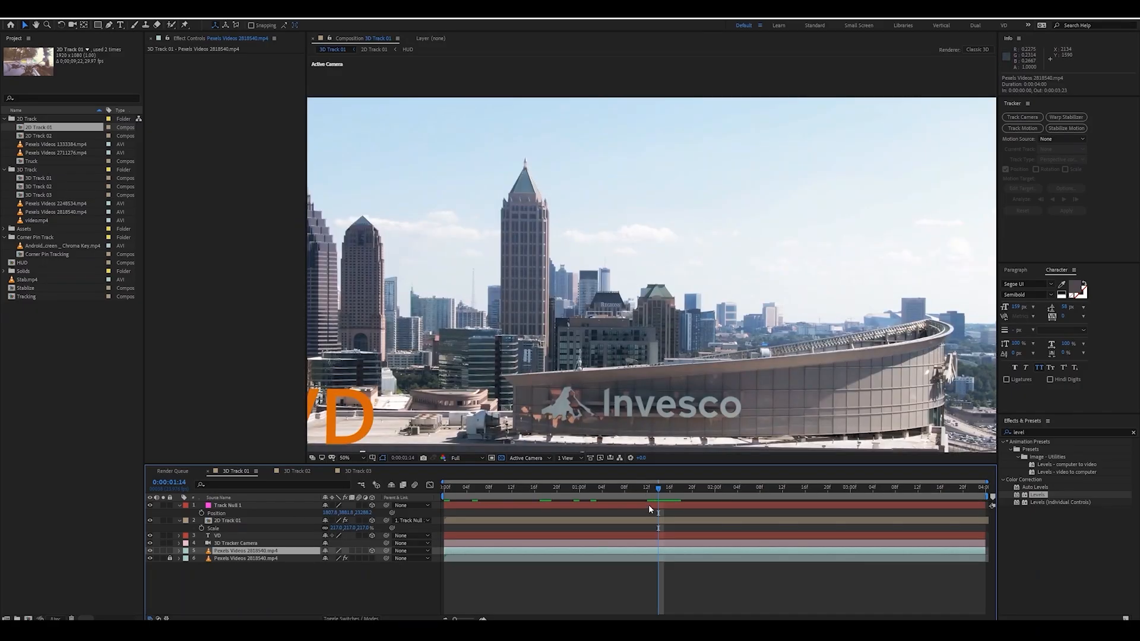
Step: At the composition's first frame, scale the cut-out tower to 60% and place it behind the arena's curved roof
left_click(607, 489)
key("Home")
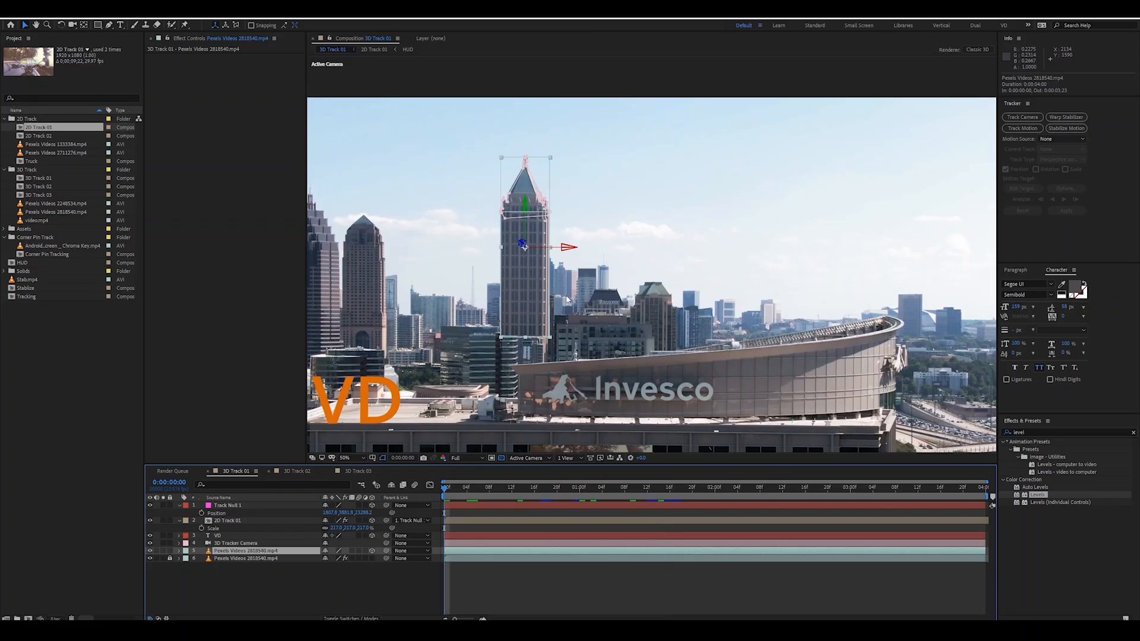
left_click_drag(512, 282, 725, 259)
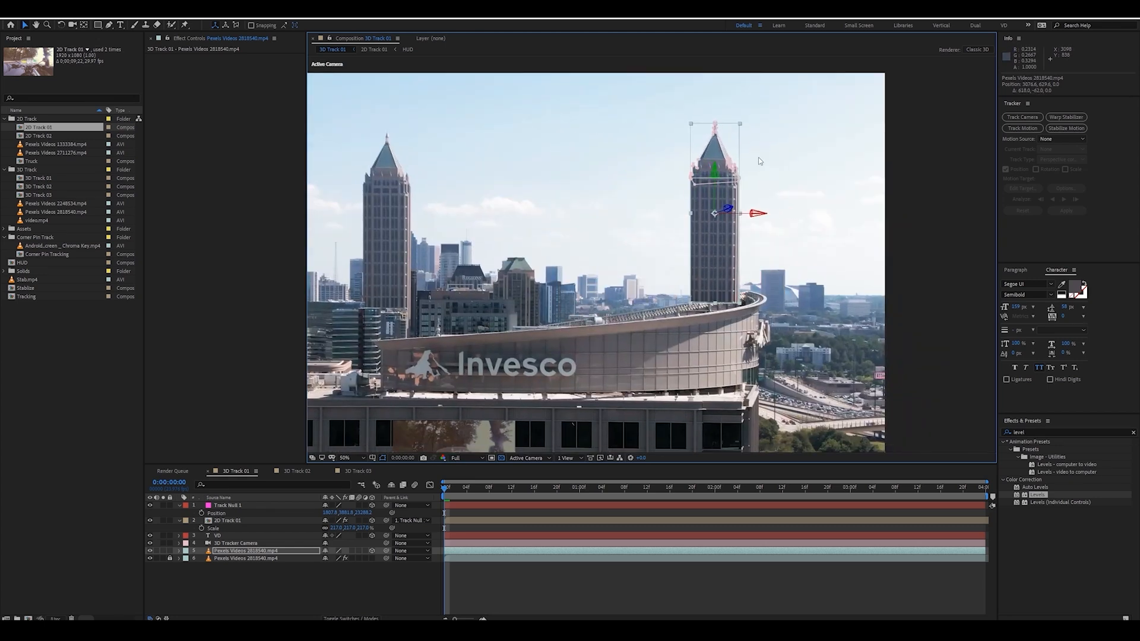
left_click_drag(743, 126, 732, 143)
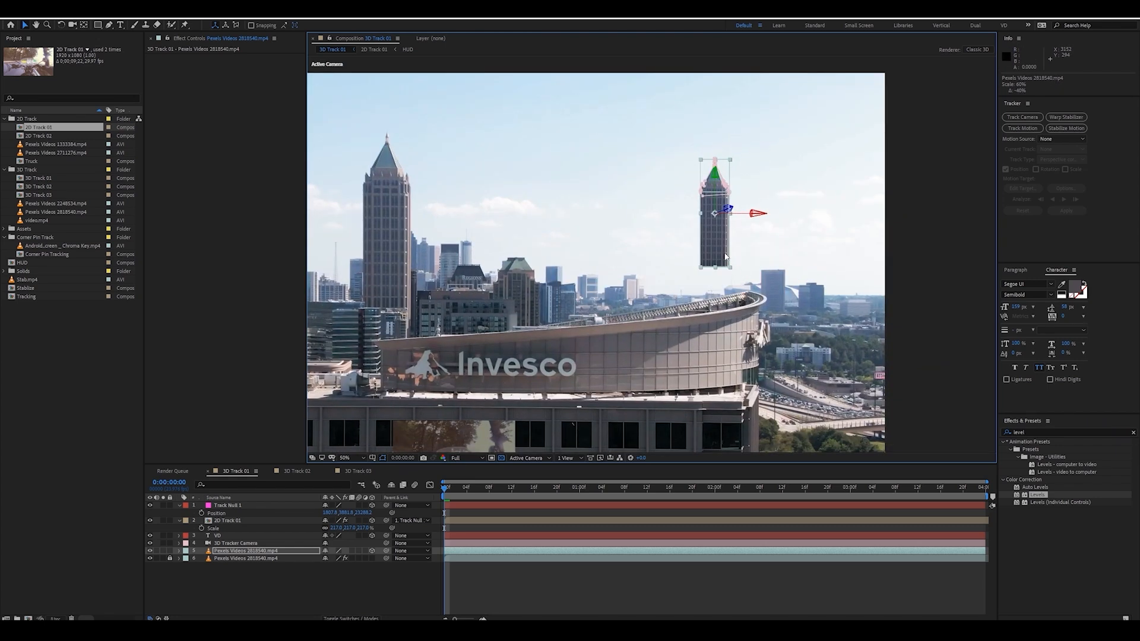
left_click_drag(725, 257, 677, 275)
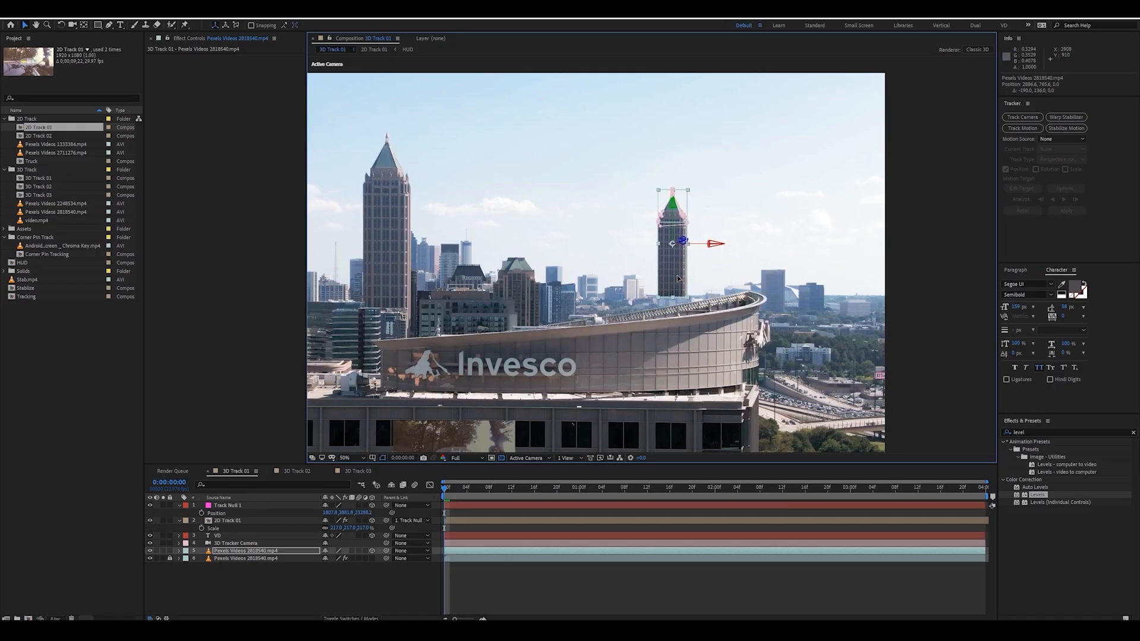
Step: Move the cut-out tower slightly lower and to the right so its base sits on the arena's roof railing
left_click(494, 582)
scroll(666, 285, "up", 1)
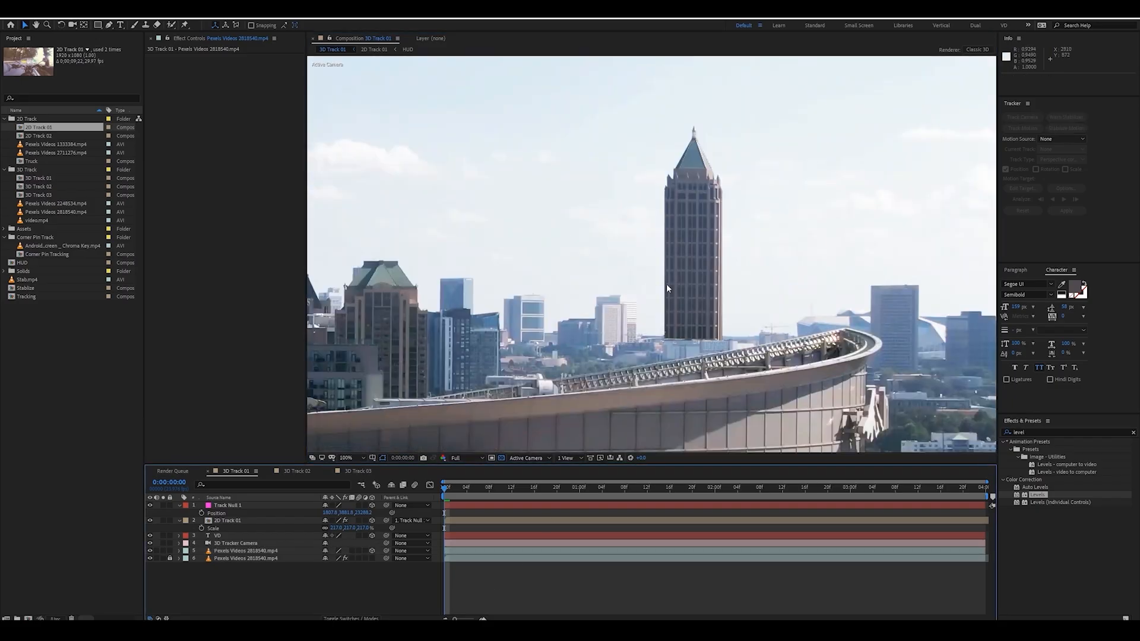
left_click_drag(701, 290, 713, 318)
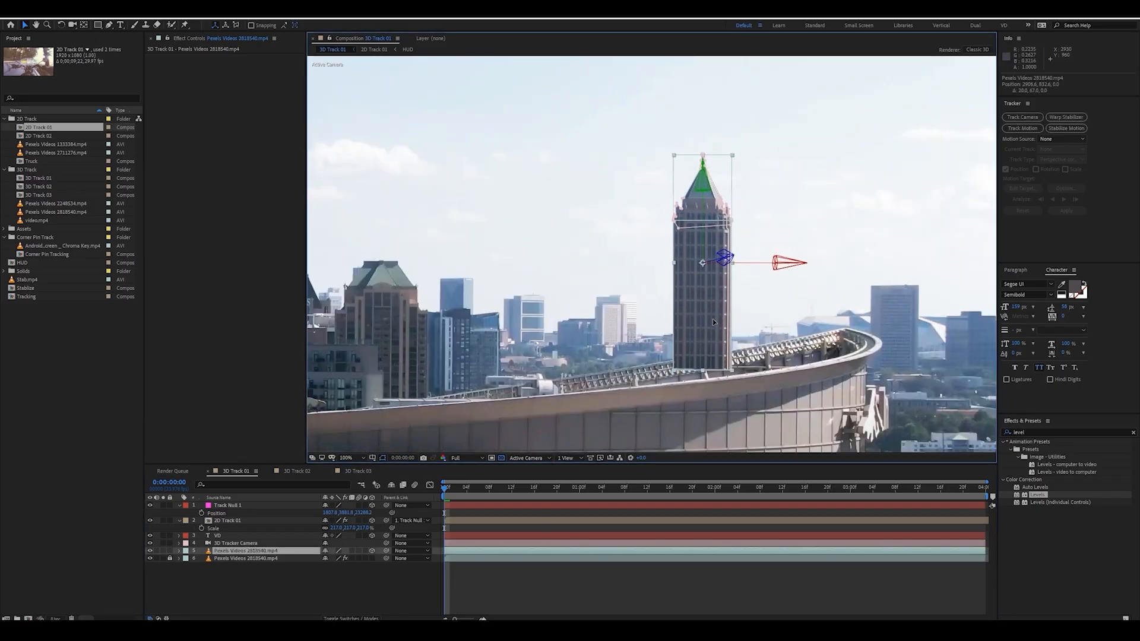
left_click(558, 600)
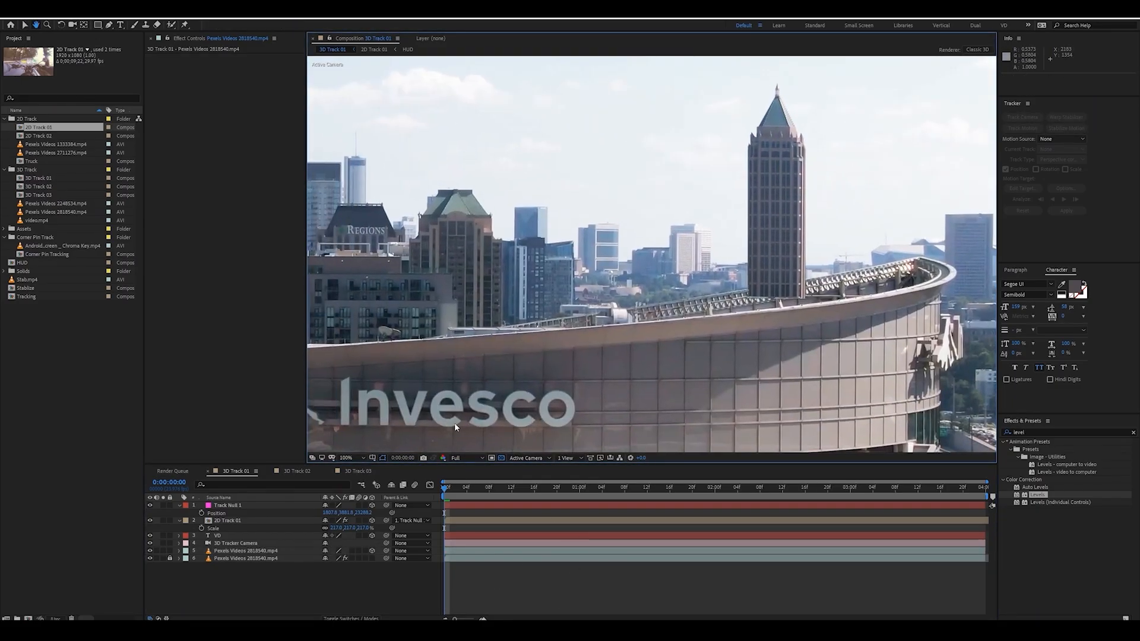
Step: Hide the cut-out tower layer, then unlock and select the original footage layer to display its camera track points
key("v")
left_click(237, 521)
left_click(239, 551)
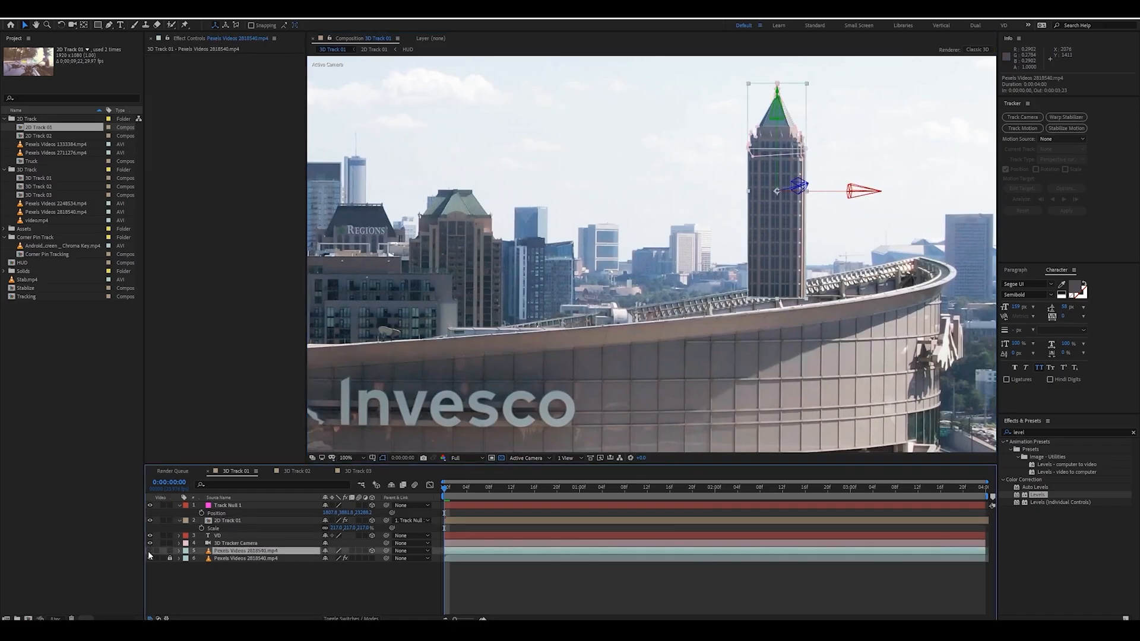
left_click(149, 551)
left_click(227, 557)
left_click(163, 558)
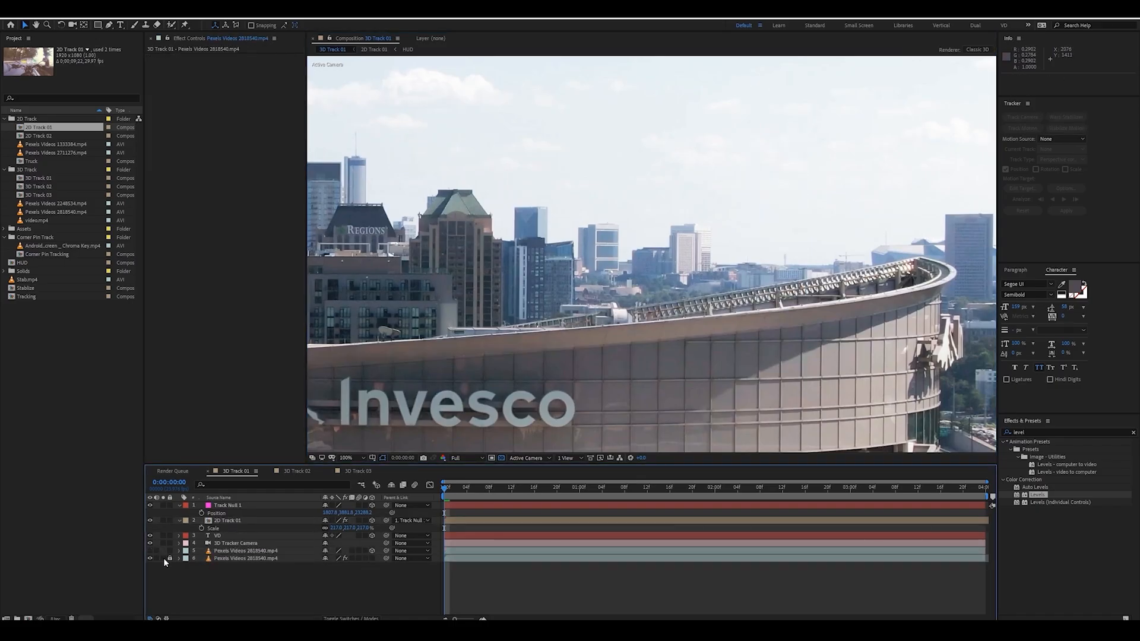
left_click(169, 558)
left_click(245, 558)
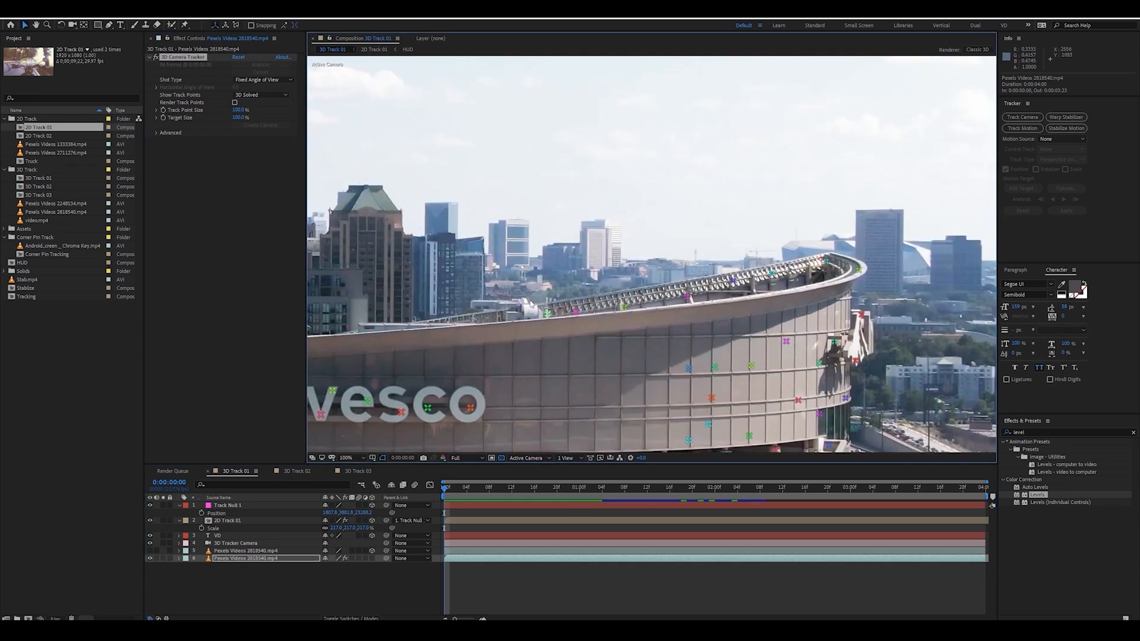
Step: Create a null from the solved track point on the arena's roof railing, where the tower stood
mouse_move(651, 311)
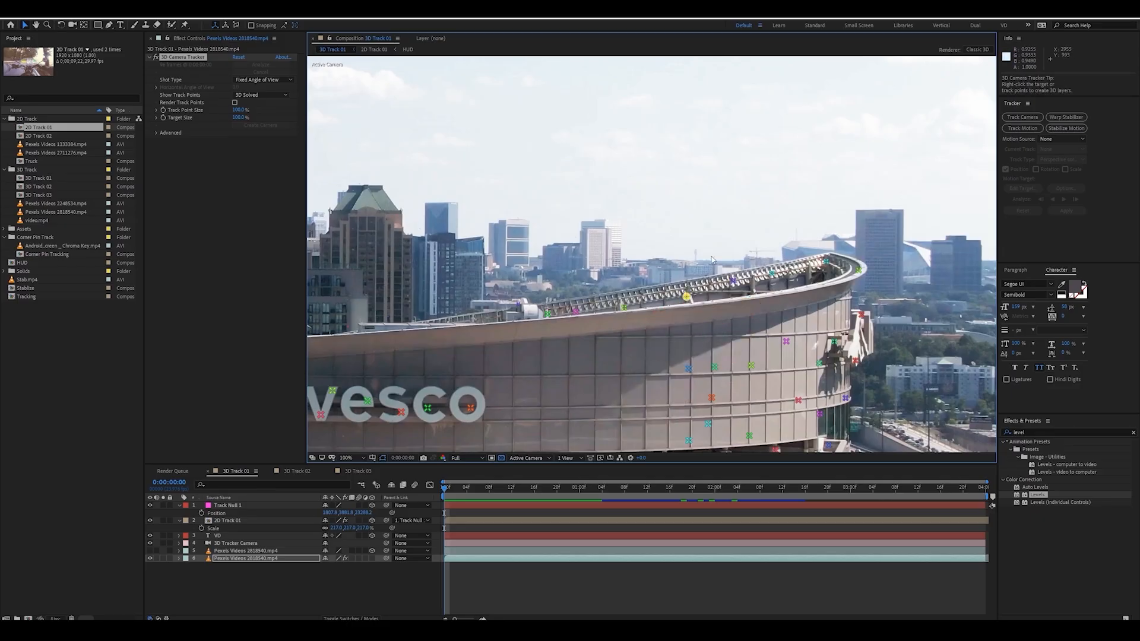
right_click(688, 295)
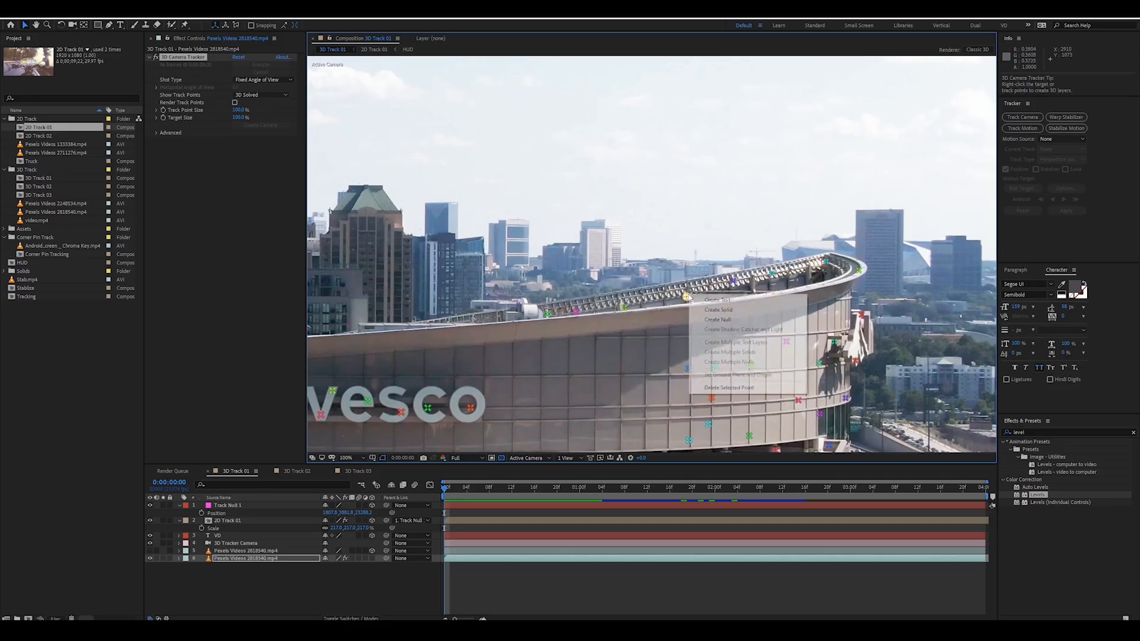
left_click(737, 322)
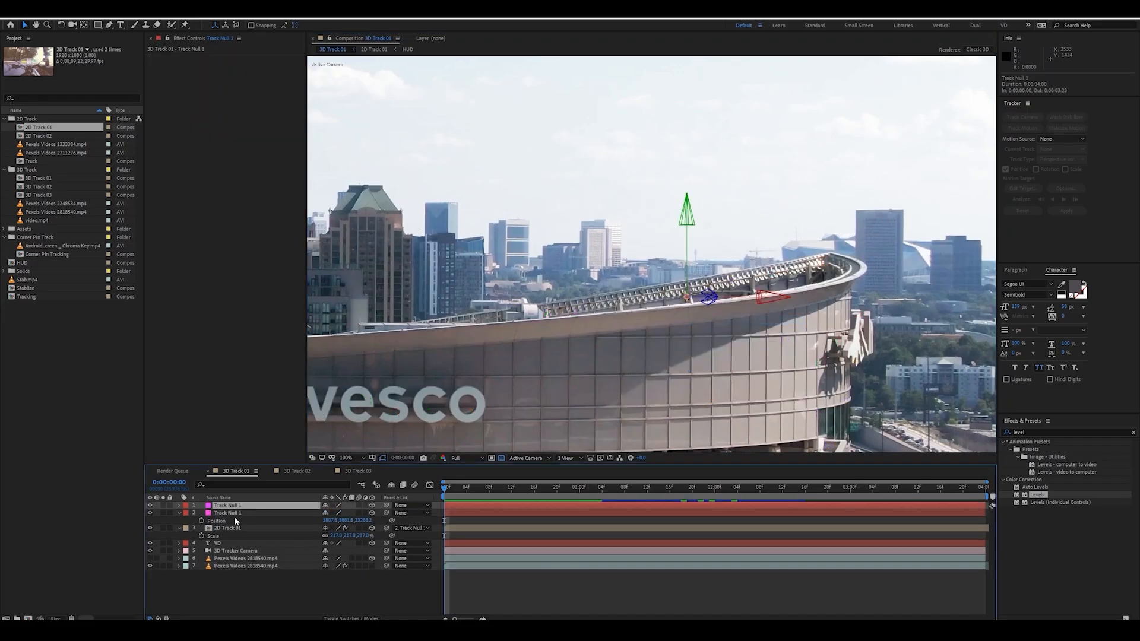
Step: Place the tower layer visibly above the new track null and parent it to that null, snapping to its position
left_click_drag(235, 556, 231, 504)
left_click(150, 506)
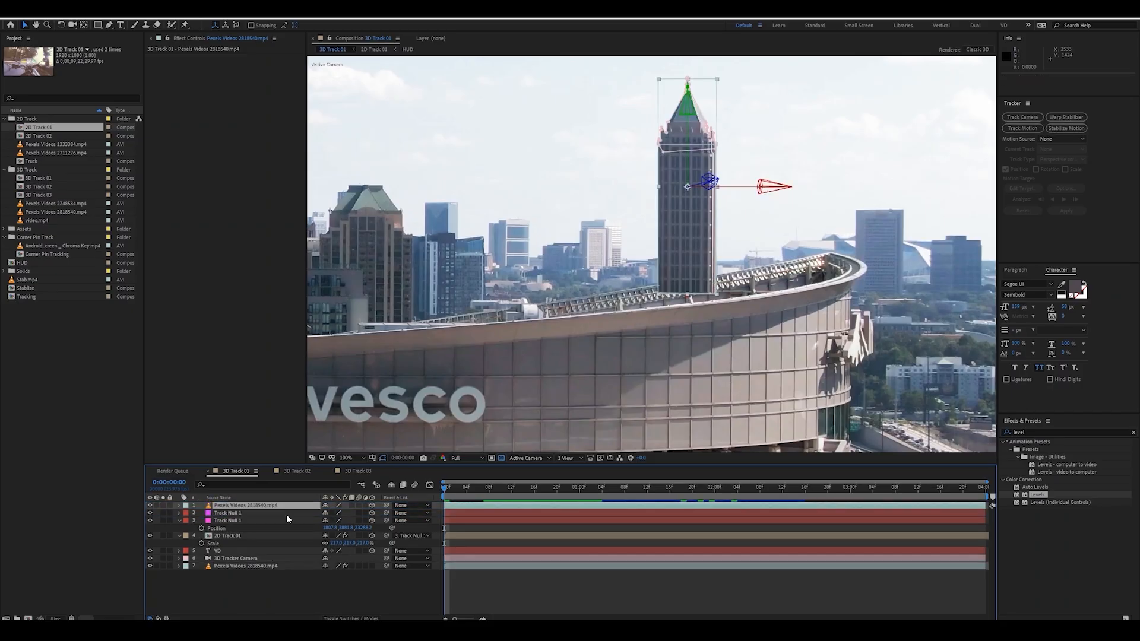
left_click_drag(387, 509, 254, 513)
left_click_drag(386, 505, 232, 513, "shift")
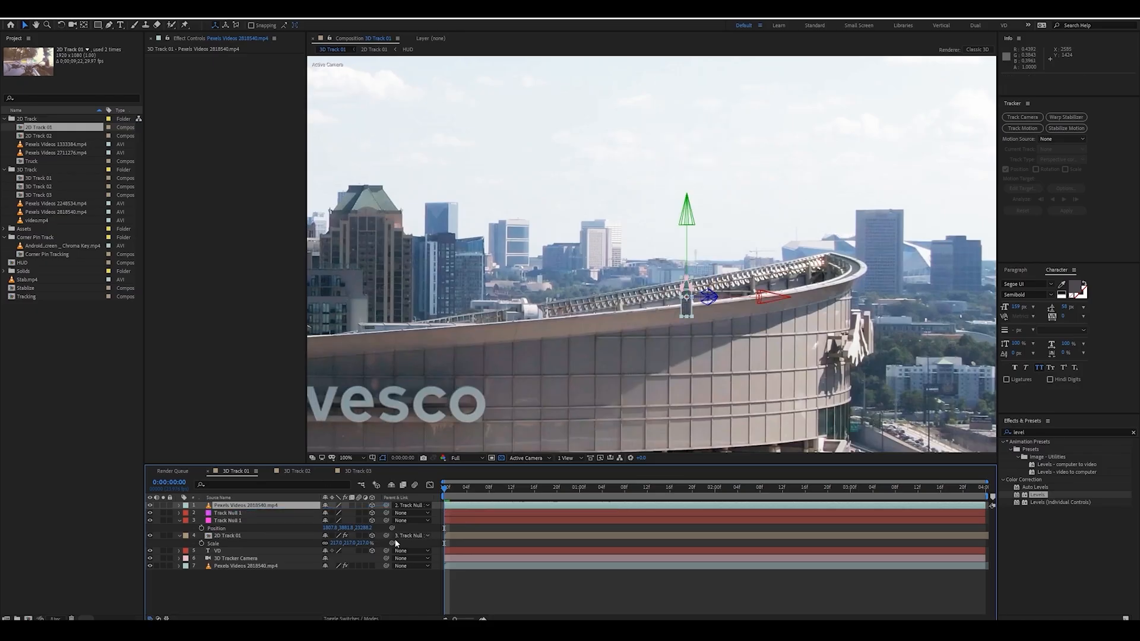
Step: Scale up the parented tower and raise it so its base overlaps the arena's front roof rim
key("s")
left_click_drag(347, 513, 687, 175)
left_click(179, 506)
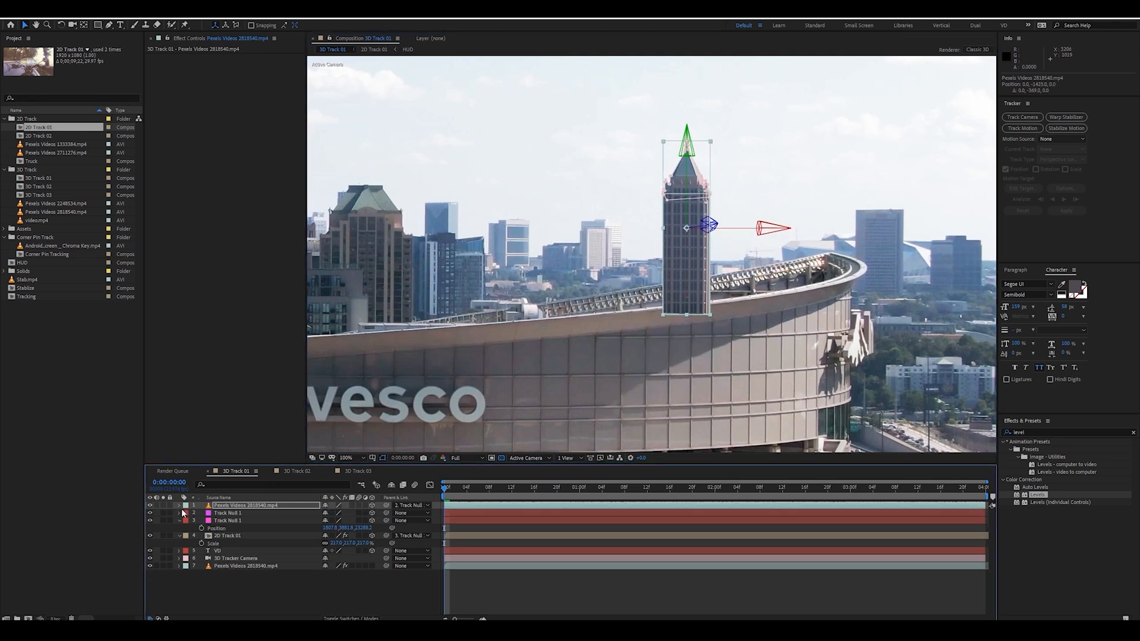
left_click(214, 585)
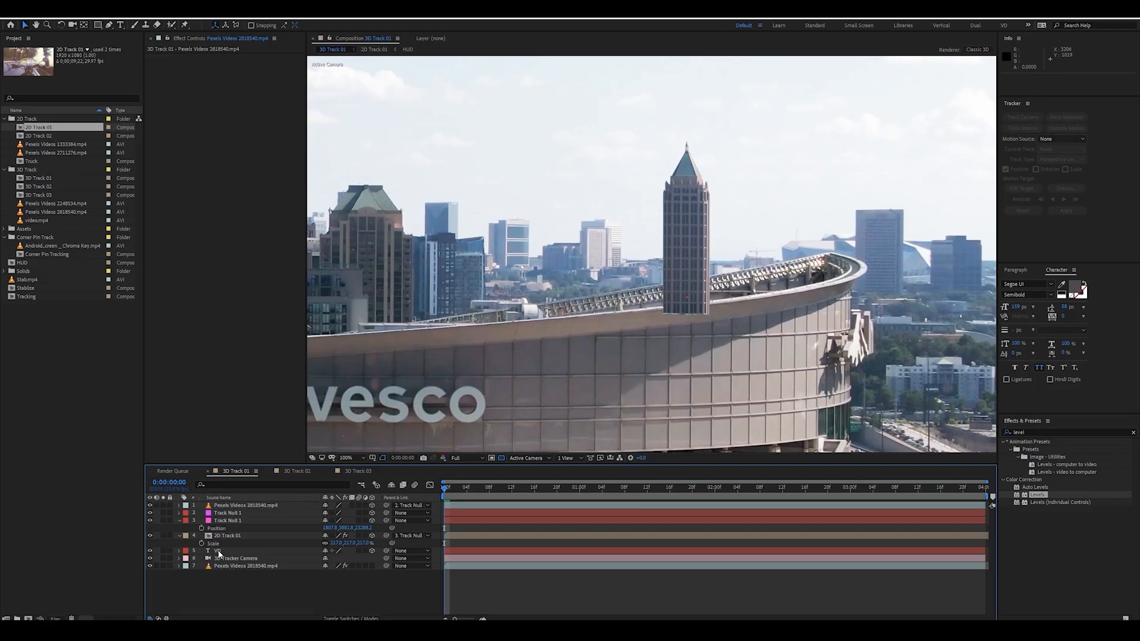
Step: Hide the tower layer and draw a closed Pen shape following the roof railing's top edge and curving below the arena's rim
left_click(150, 506)
left_click(108, 25)
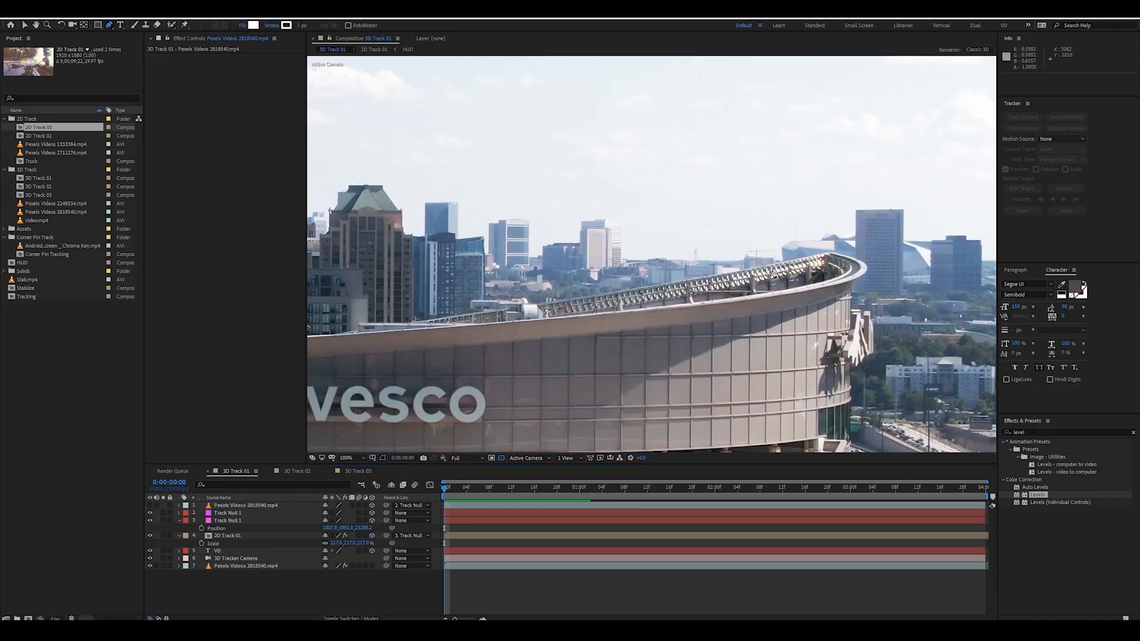
key(".")
left_click_drag(840, 291, 722, 279)
left_click(880, 239)
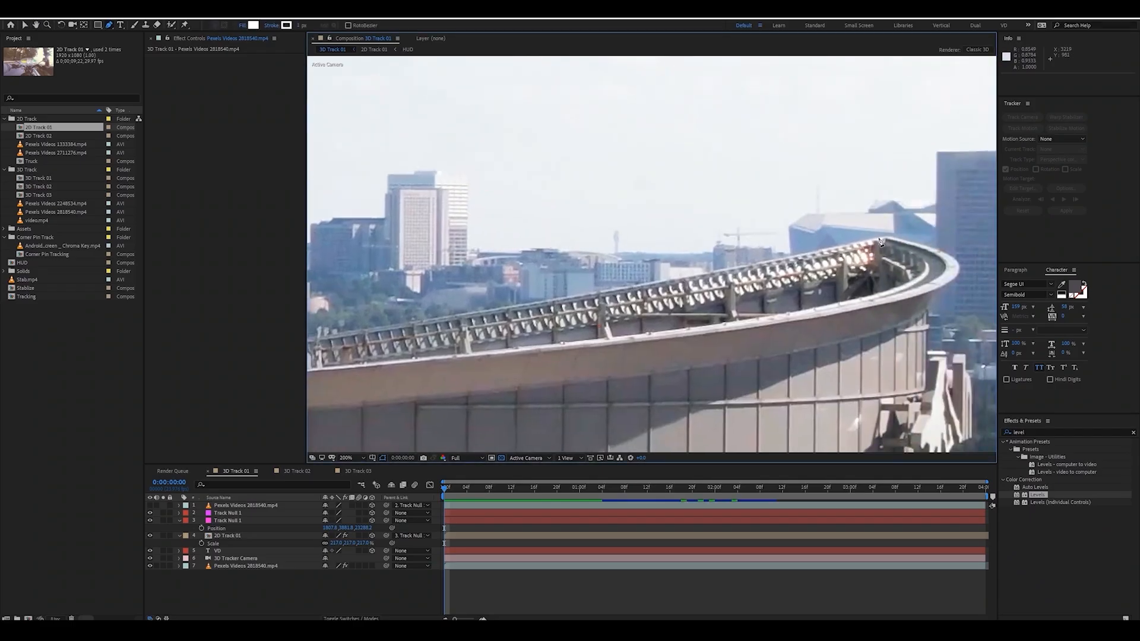
left_click(432, 323)
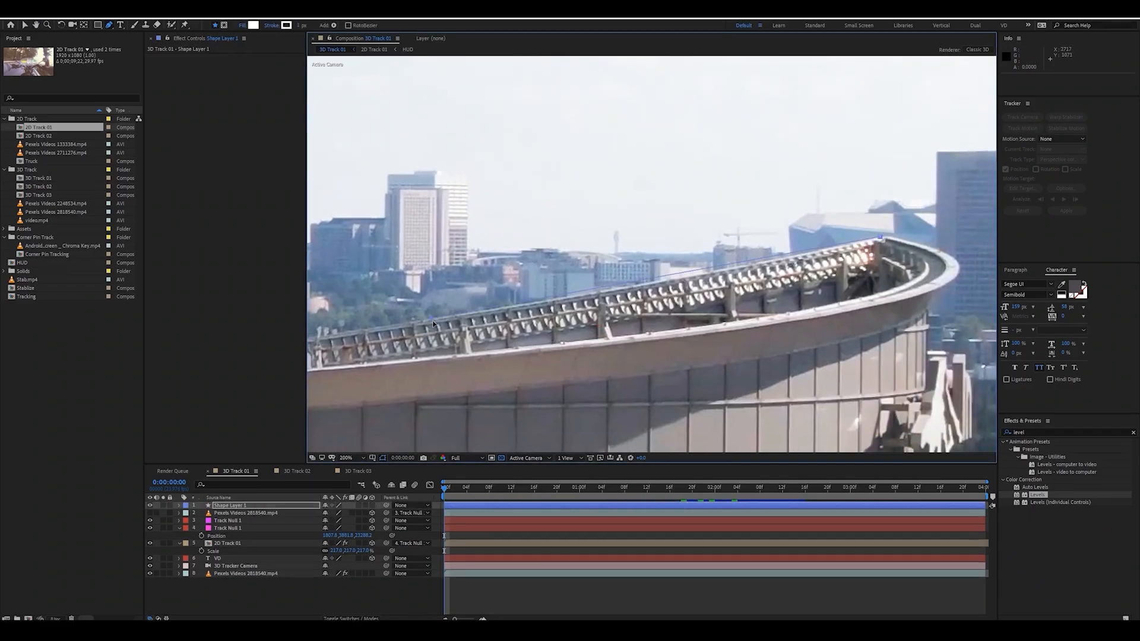
left_click(481, 383)
left_click(642, 389)
left_click_drag(826, 337, 849, 307)
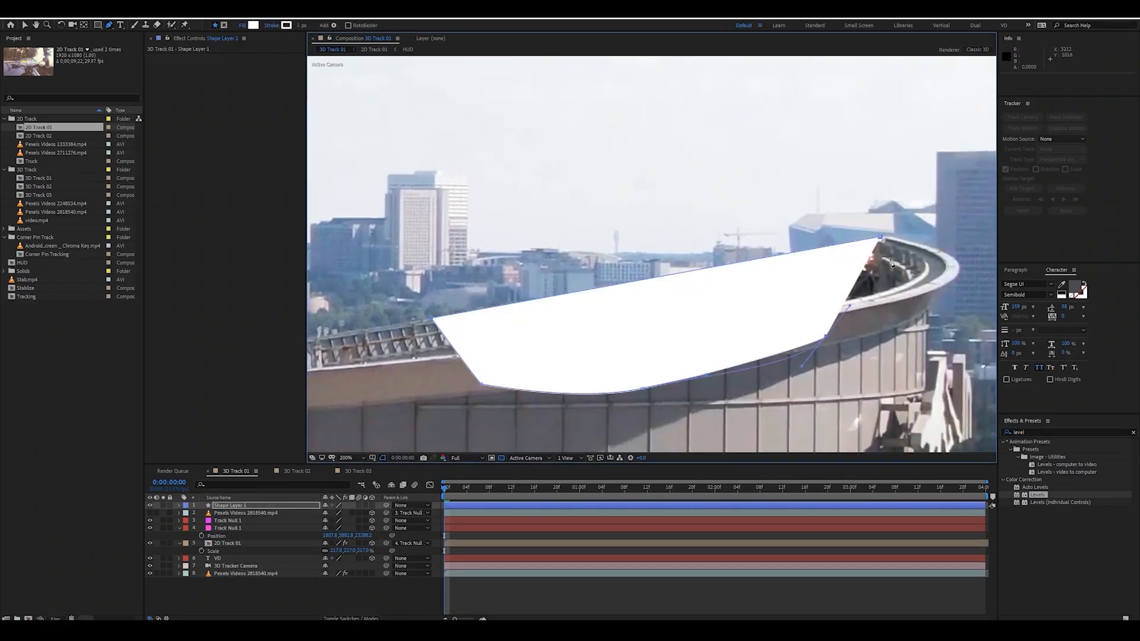
Step: Refine the shape's top edge with extra path points along the roof railing at 0% opacity, and restore its opacity to 100%
key("t")
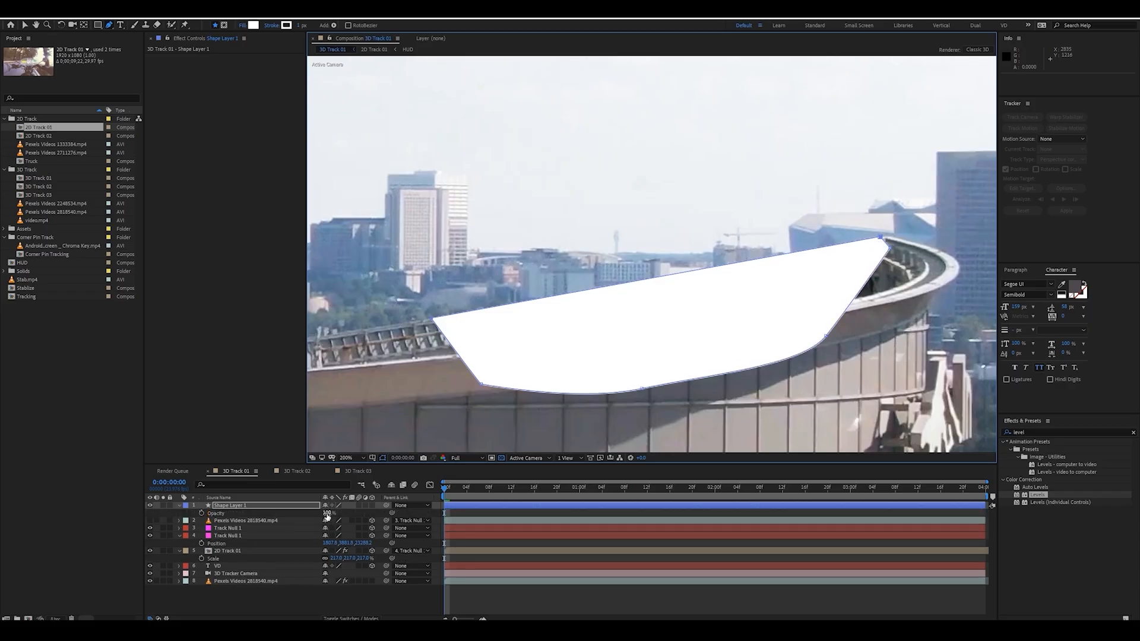
left_click_drag(326, 514, 261, 513)
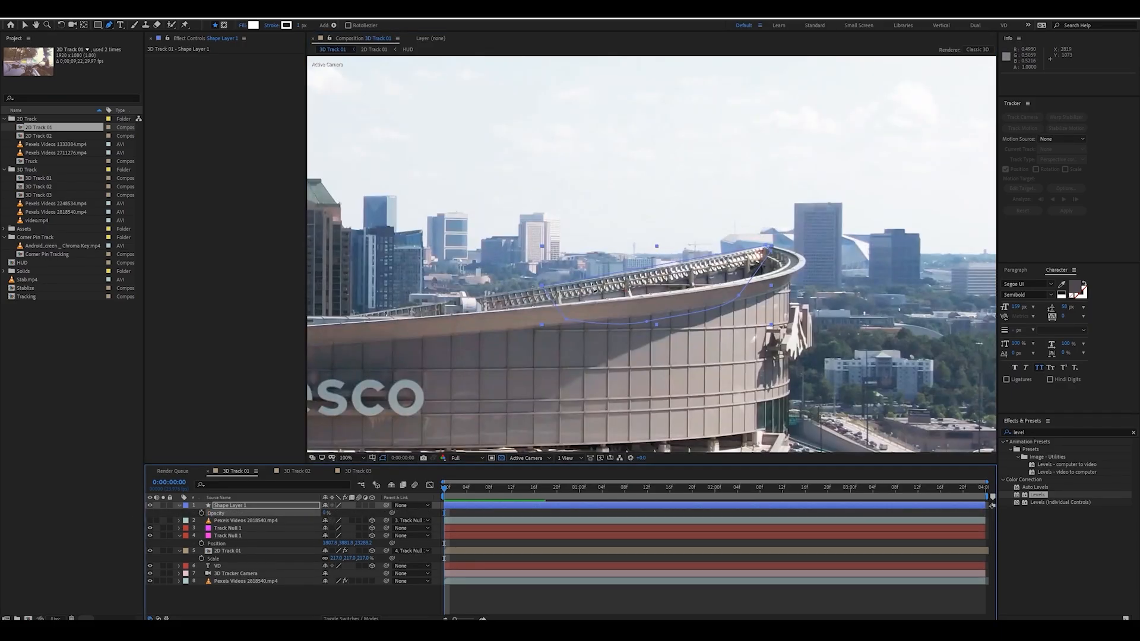
key("period")
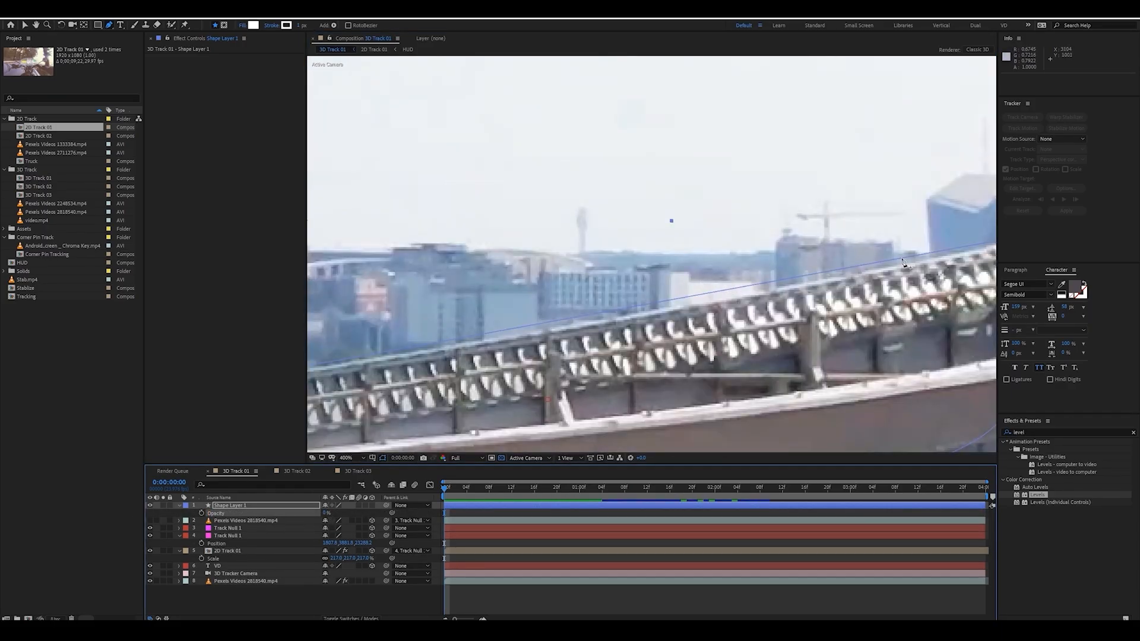
left_click_drag(902, 259, 902, 266)
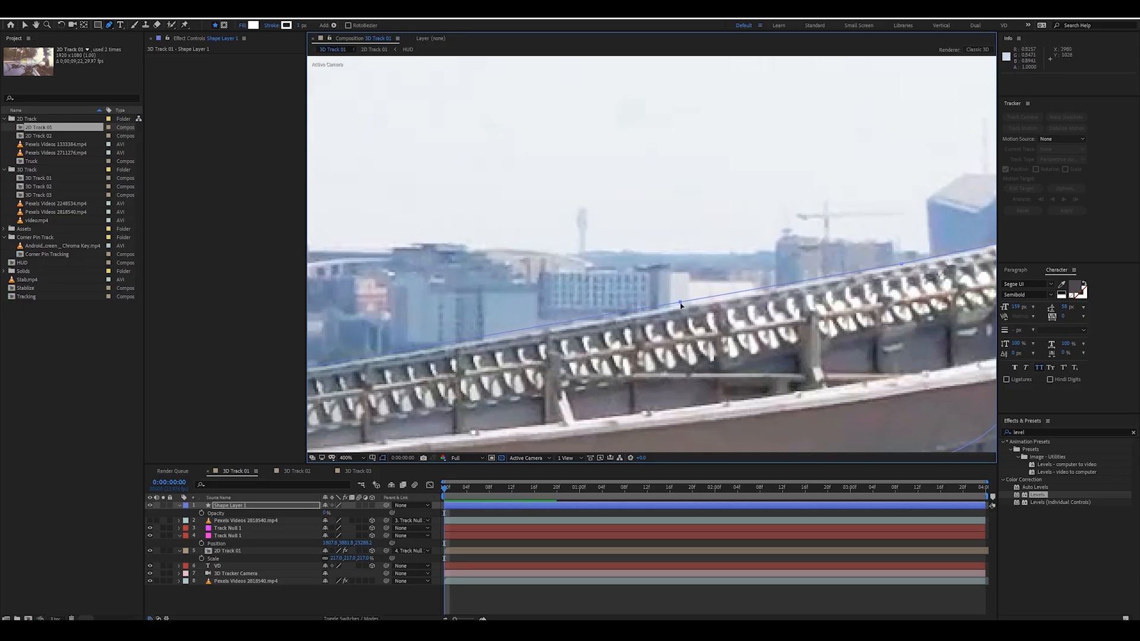
left_click_drag(681, 303, 678, 307)
left_click_drag(551, 350, 683, 302)
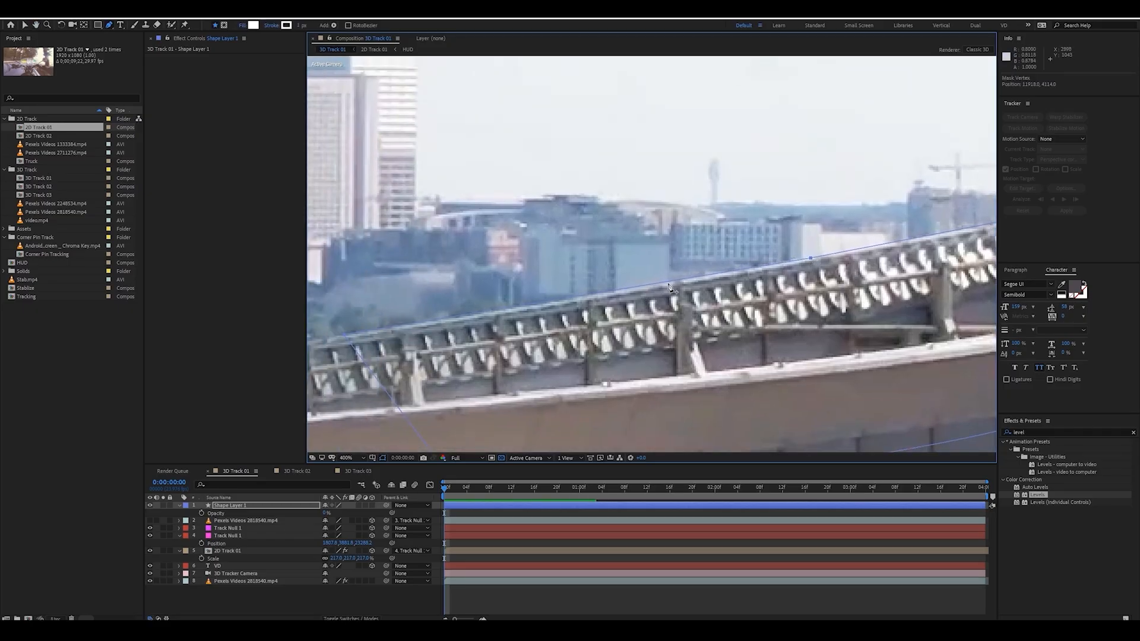
key("v")
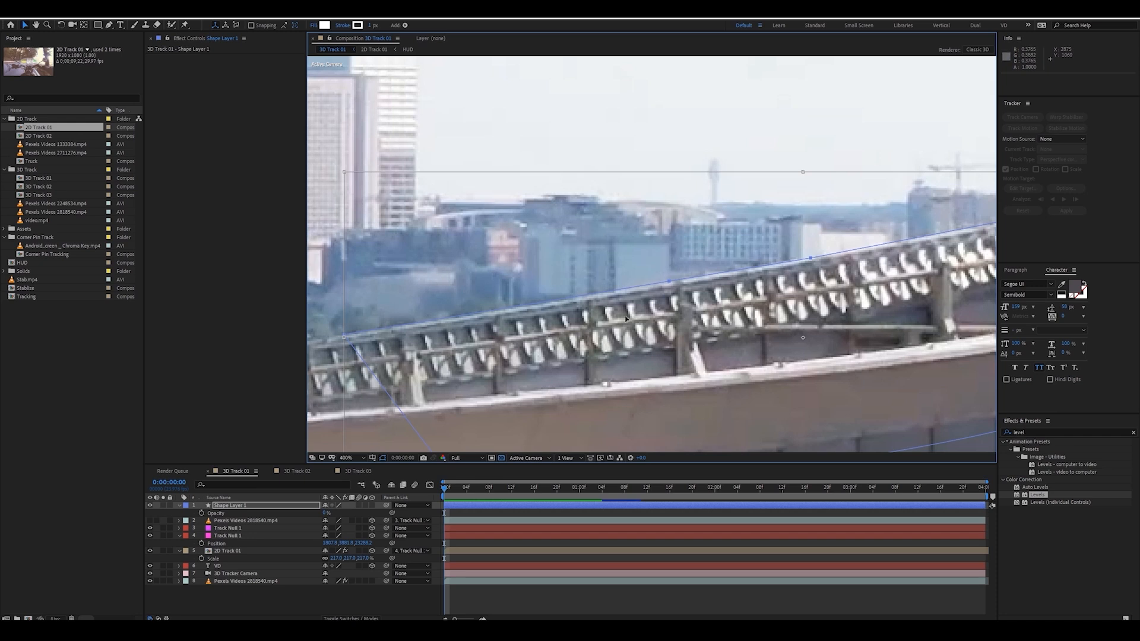
scroll(626, 319, "down", 2)
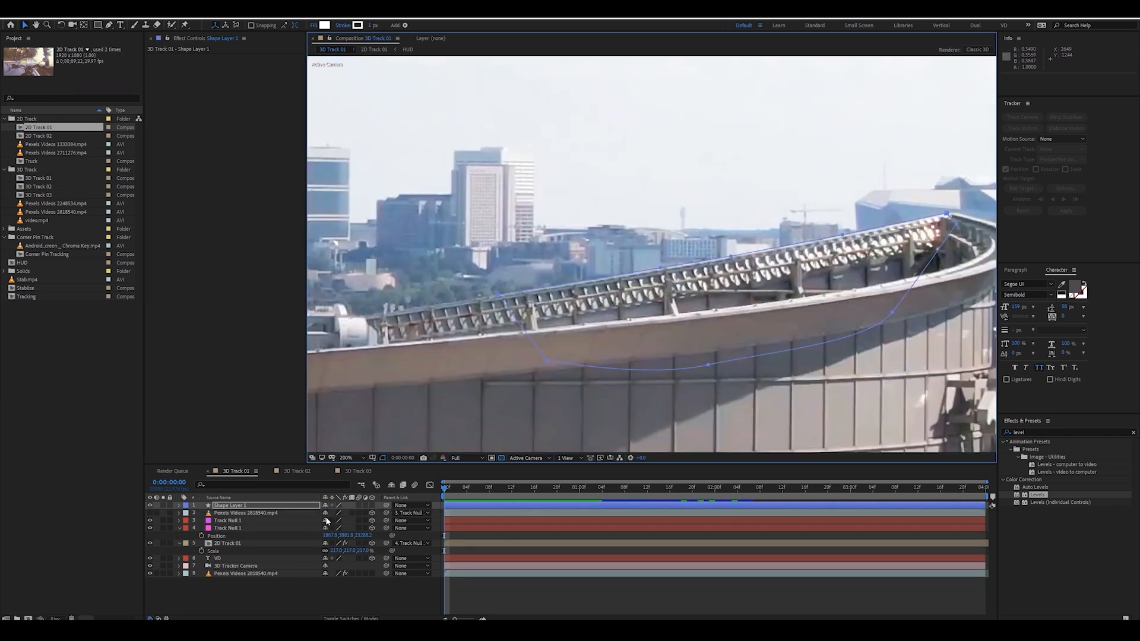
left_click_drag(326, 514, 559, 506)
left_click_drag(624, 378, 551, 381)
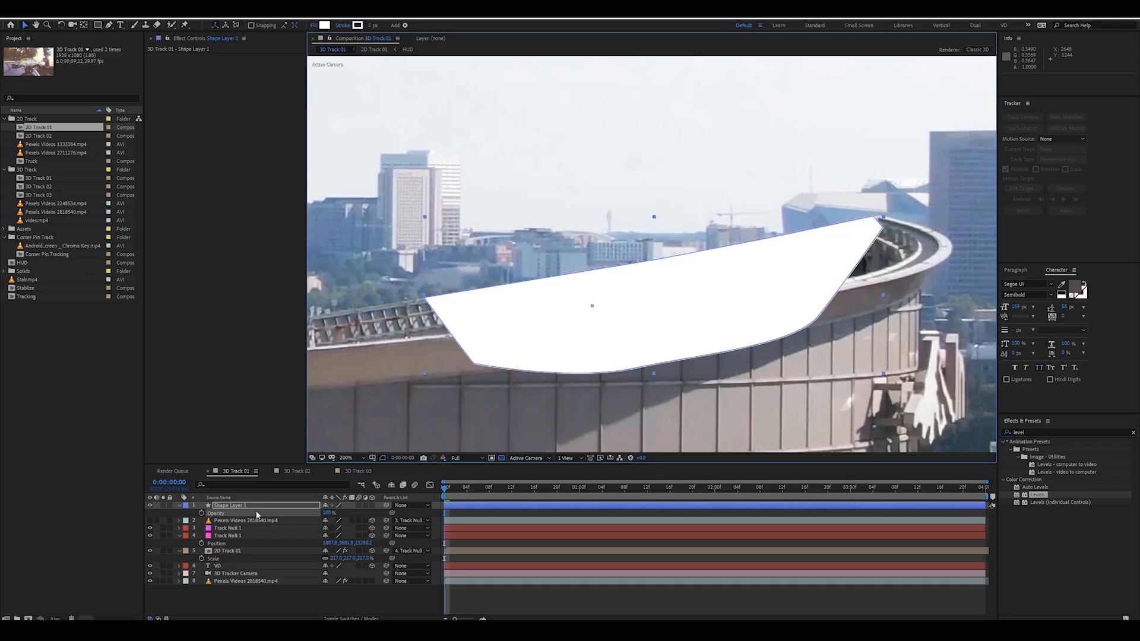
Step: Try parenting Shape Layer 1 to the roof's track null, preview the motion, and set its parent back to None
left_click(231, 528)
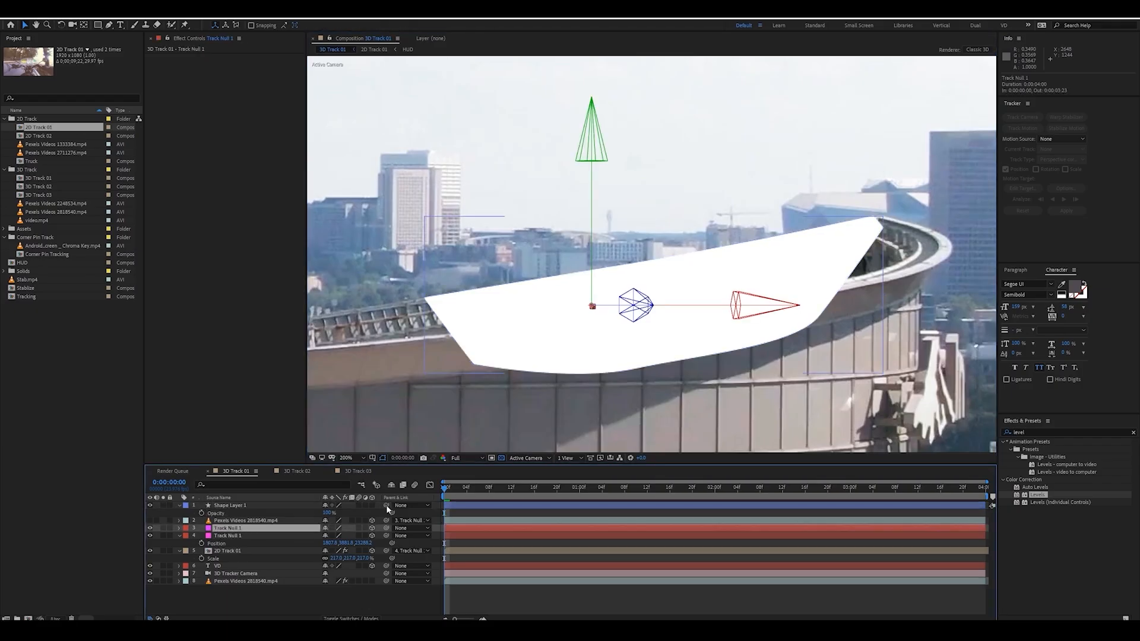
left_click_drag(386, 506, 261, 528)
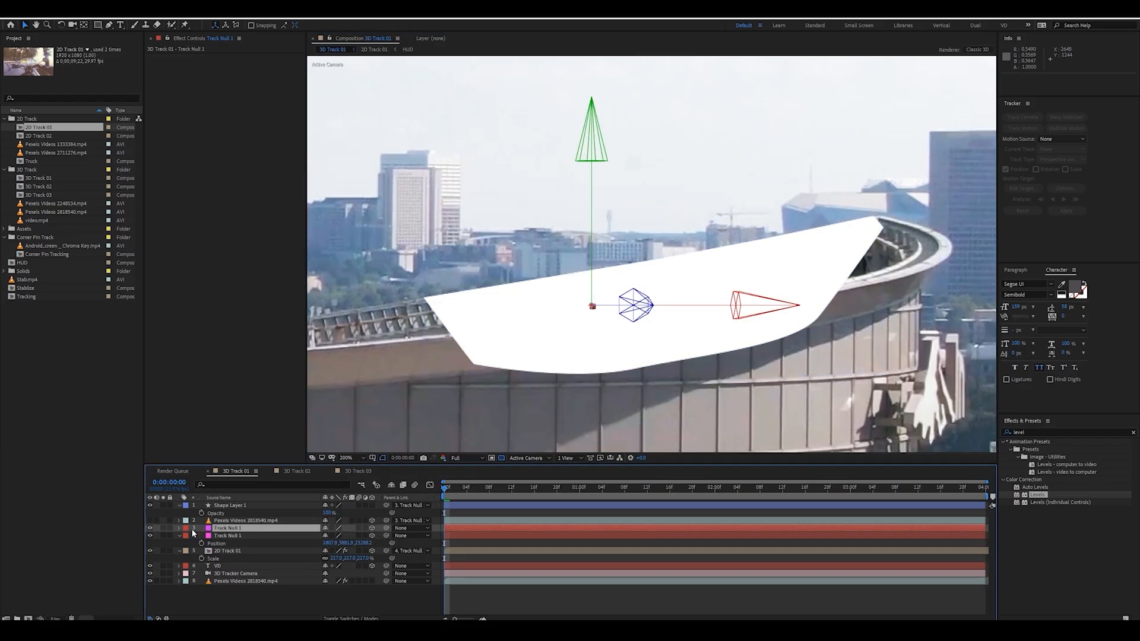
key("space")
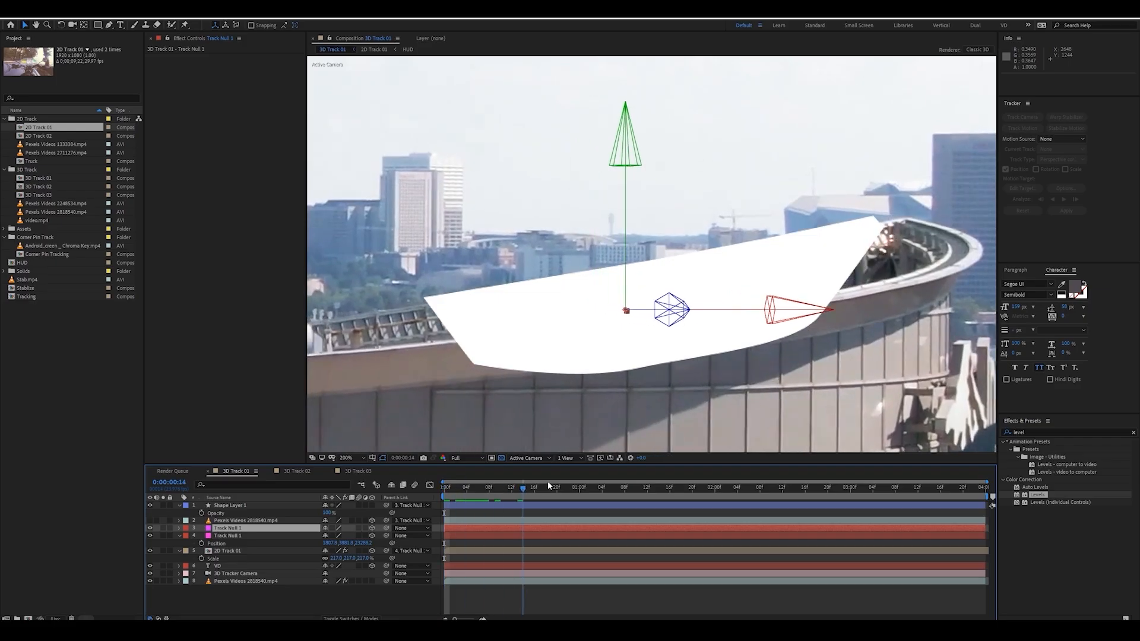
key("space")
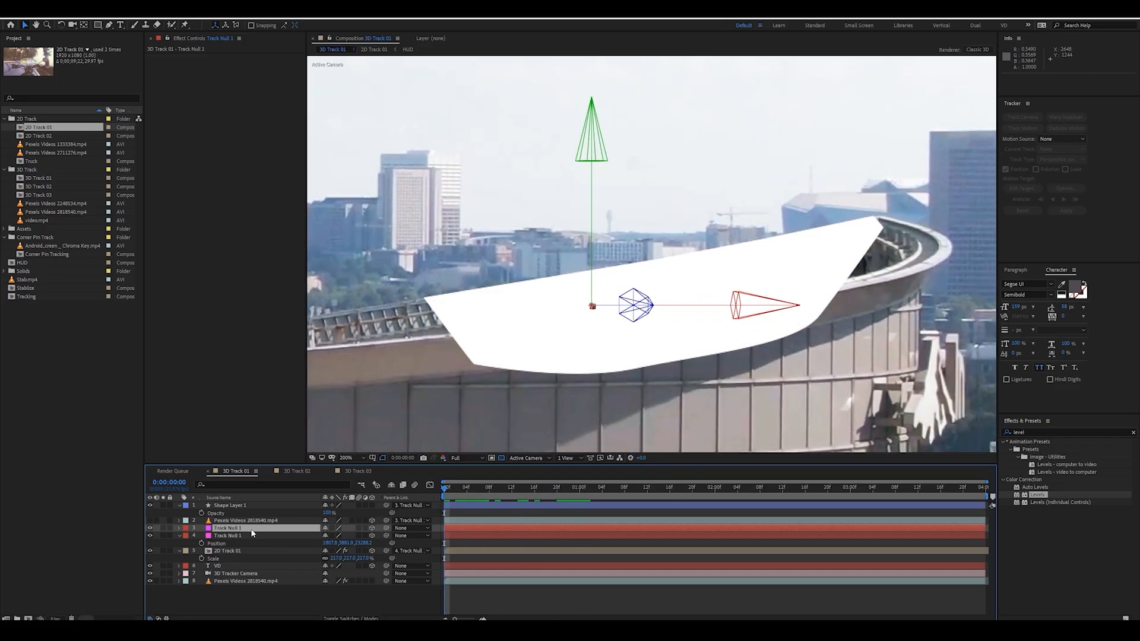
left_click(394, 505)
left_click(392, 514)
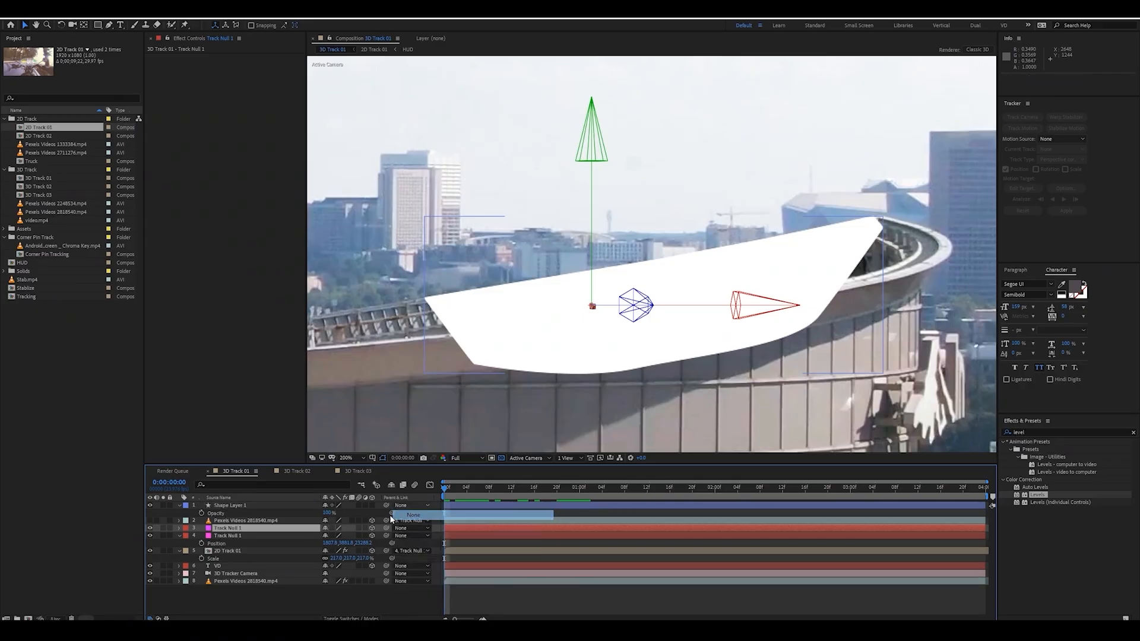
Step: Hide Shape Layer 1 and start a Track Motion on the base footage layer, Pexels Videos 2818540.mp4
left_click(150, 505)
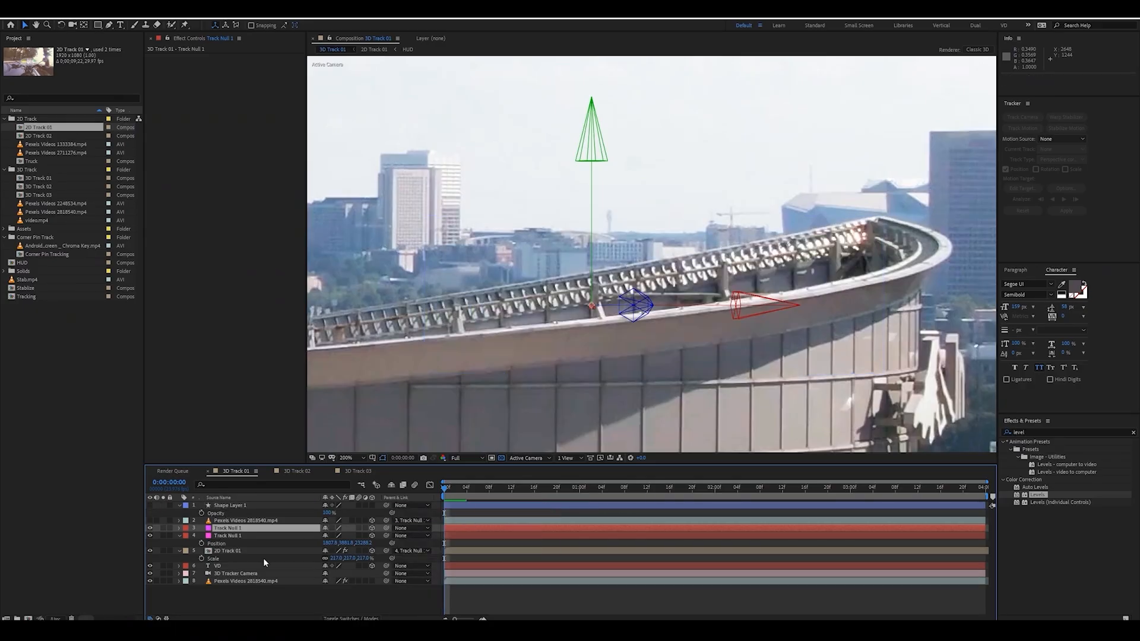
left_click(244, 580)
key("h")
left_click_drag(673, 300, 628, 291)
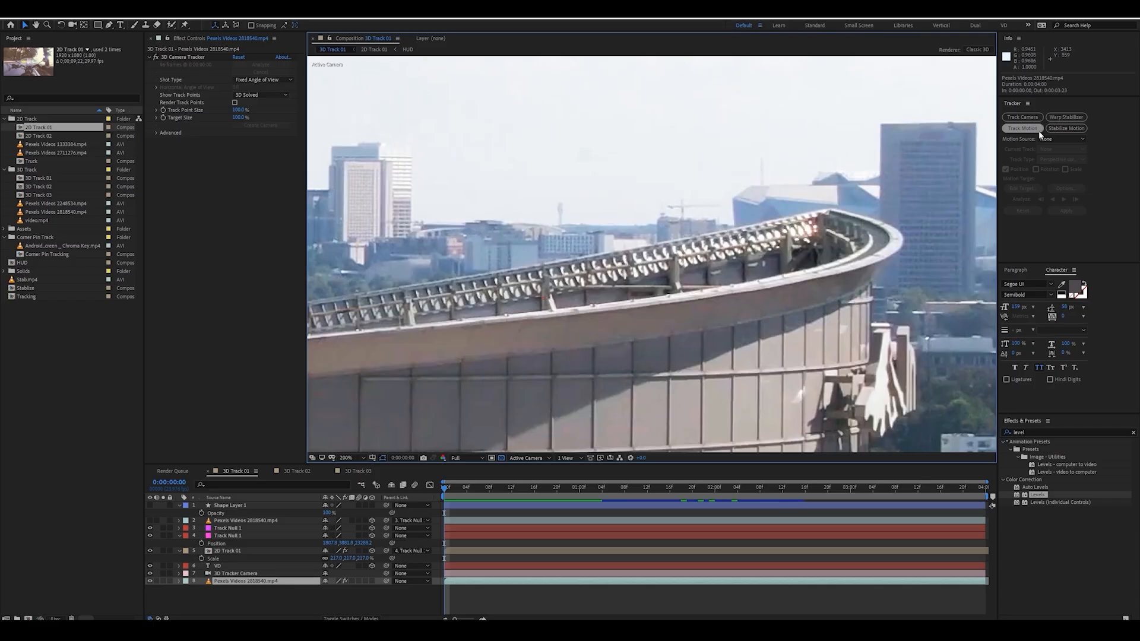
left_click(1022, 129)
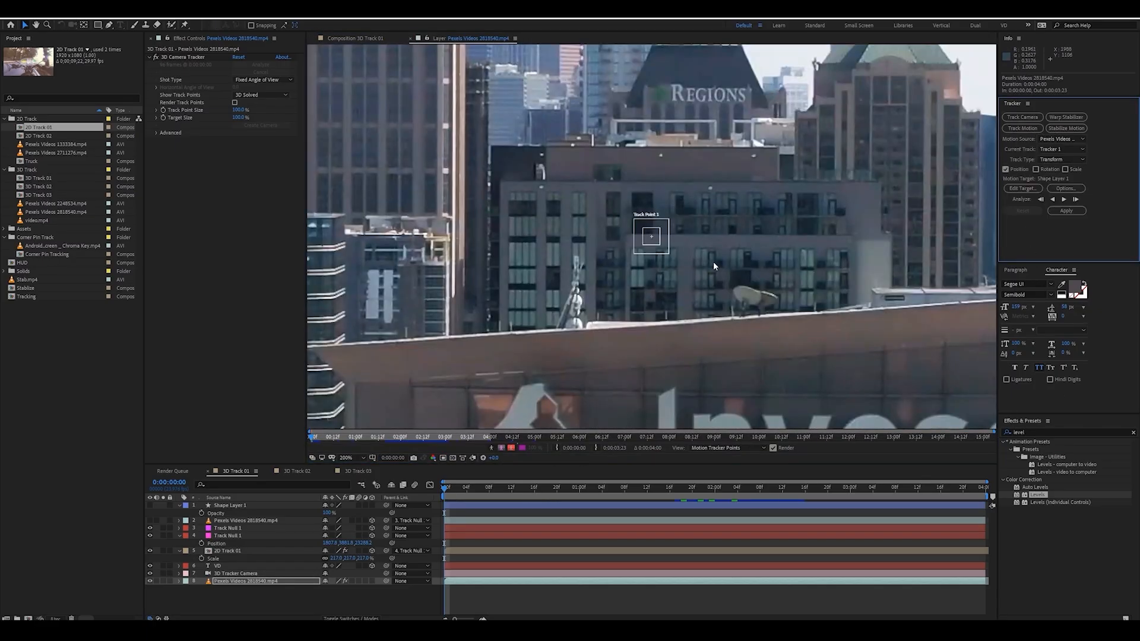
Step: Place Track Point 1 on the base of the railing's support post and fit its search box around that detail
left_click_drag(714, 261, 414, 203)
key("comma")
scroll(383, 252, "up", 1)
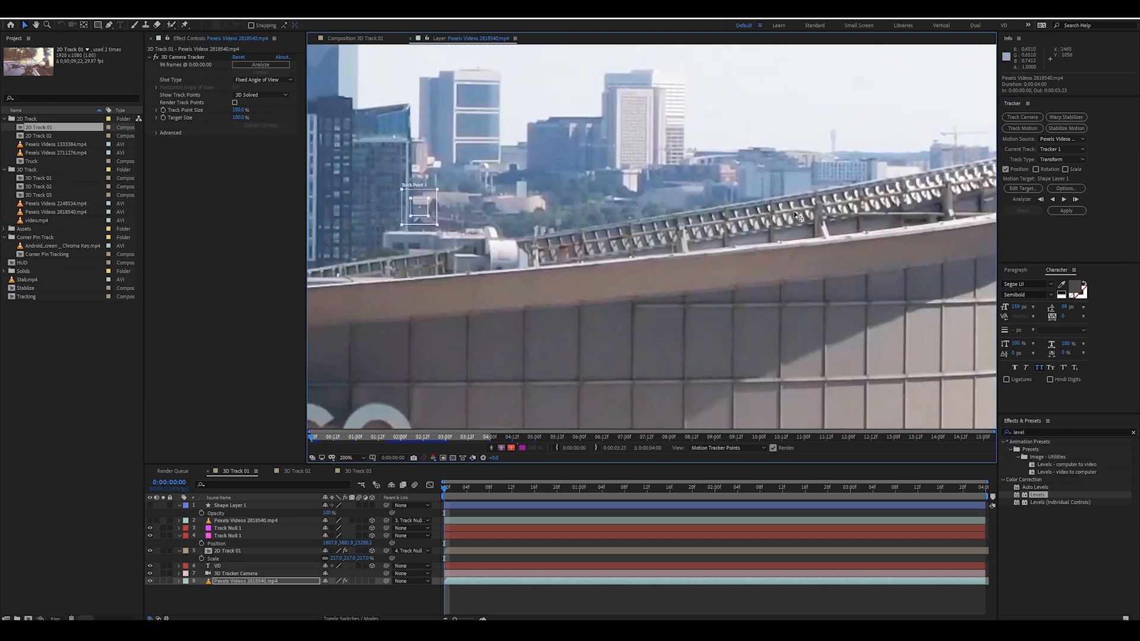
left_click_drag(794, 215, 558, 297)
scroll(548, 307, "up", 1)
left_click_drag(608, 266, 712, 289)
scroll(756, 273, "up", 1)
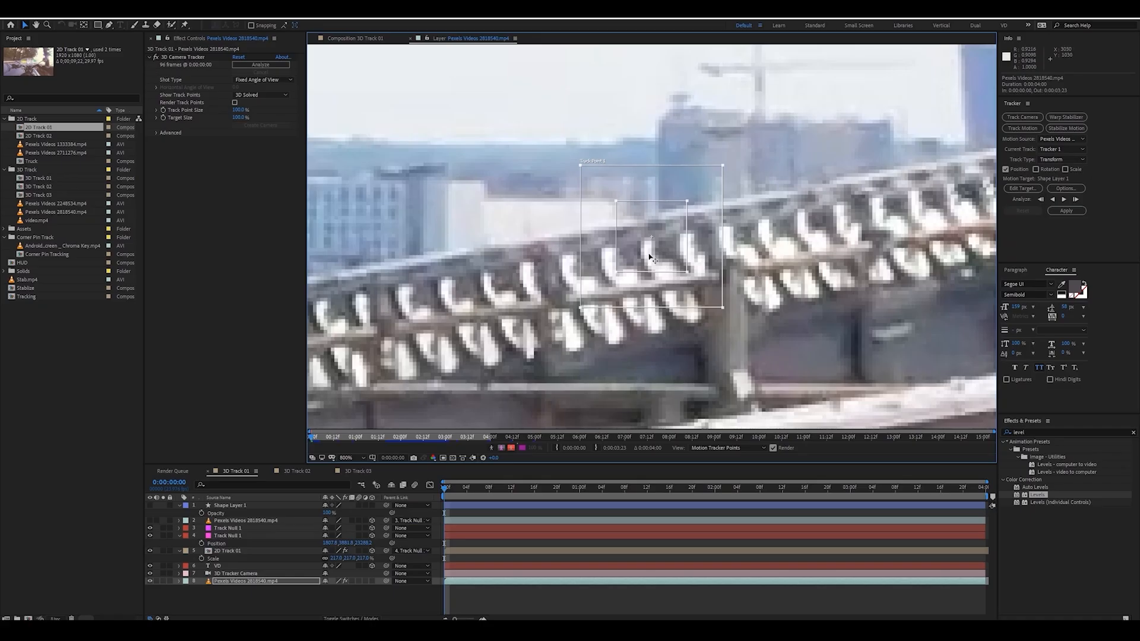
left_click_drag(666, 236, 939, 210)
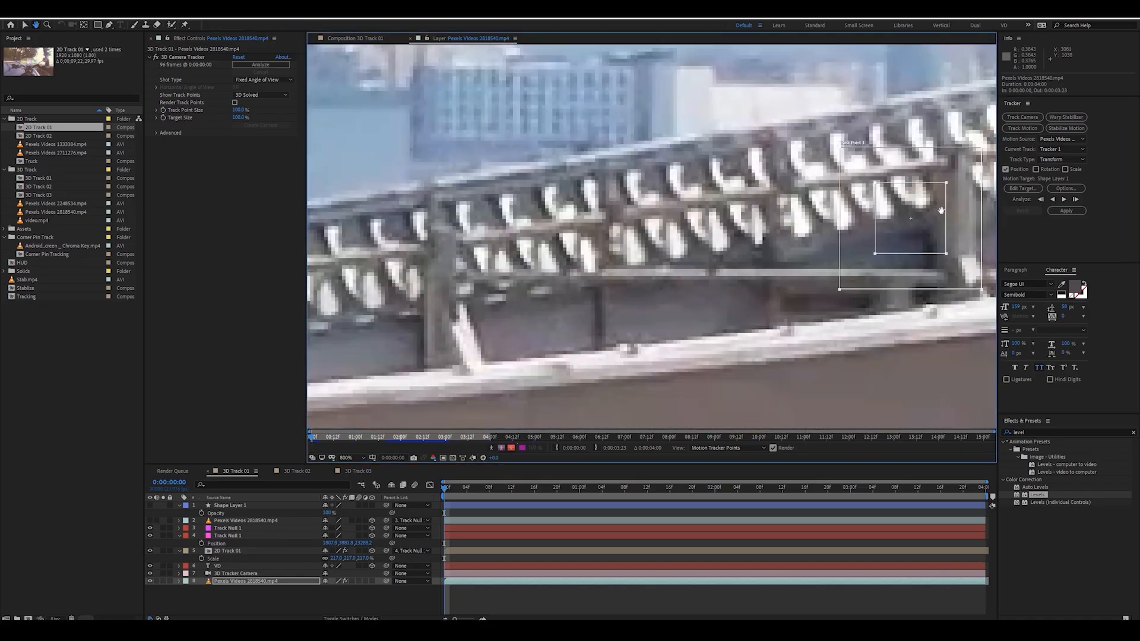
scroll(809, 269, "down", 1)
key("grave")
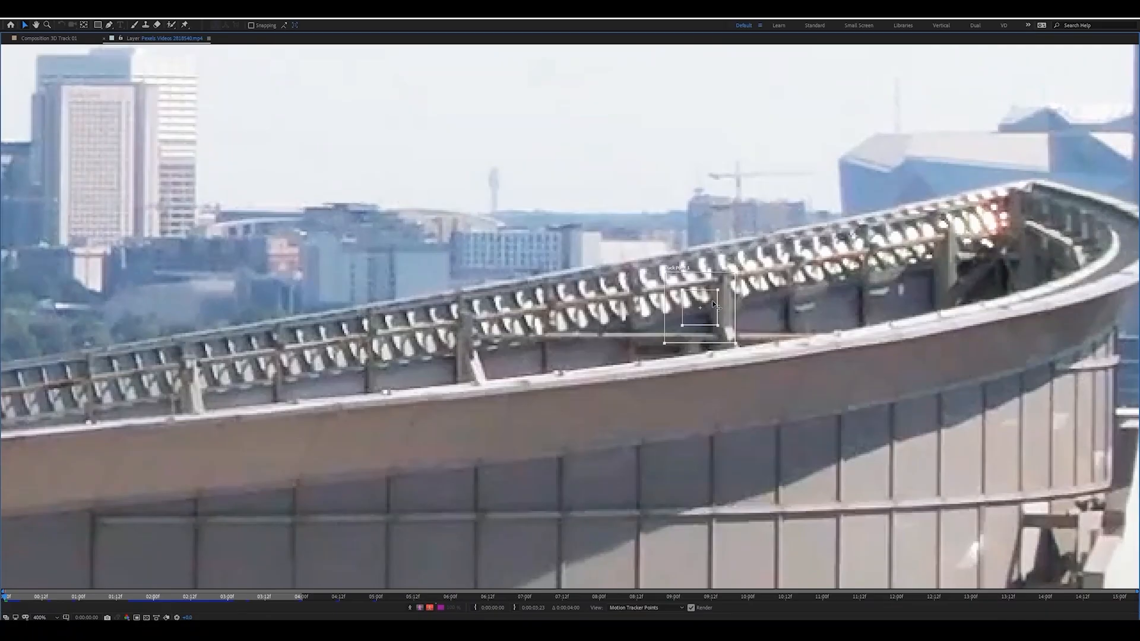
mouse_move(712, 305)
left_mouse_down()
mouse_move(522, 357)
mouse_move(466, 356)
mouse_move(693, 304)
mouse_move(723, 311)
mouse_move(716, 257)
mouse_move(722, 299)
left_mouse_up()
left_click_drag(743, 349, 739, 342)
scroll(739, 342, "down", 1)
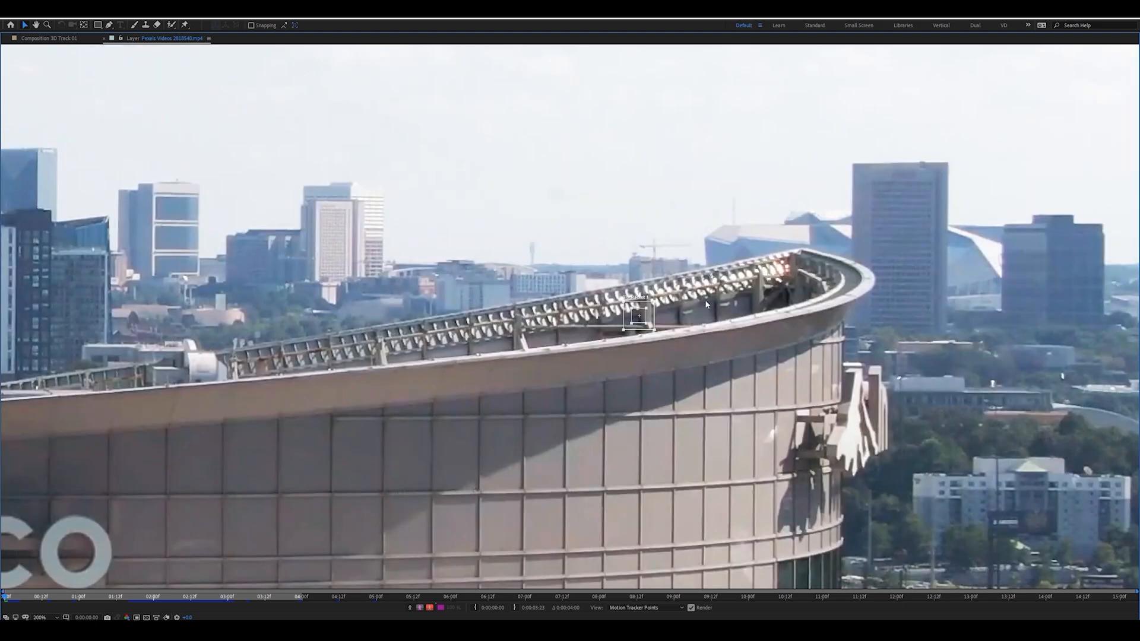
Step: Check the footage over the first frames and analyze the track forward from the start to about 0:00:02:04
key("Page_Down")
key("Page_Down")
key("Page_Down")
key("Page_Down")
key("Page_Down")
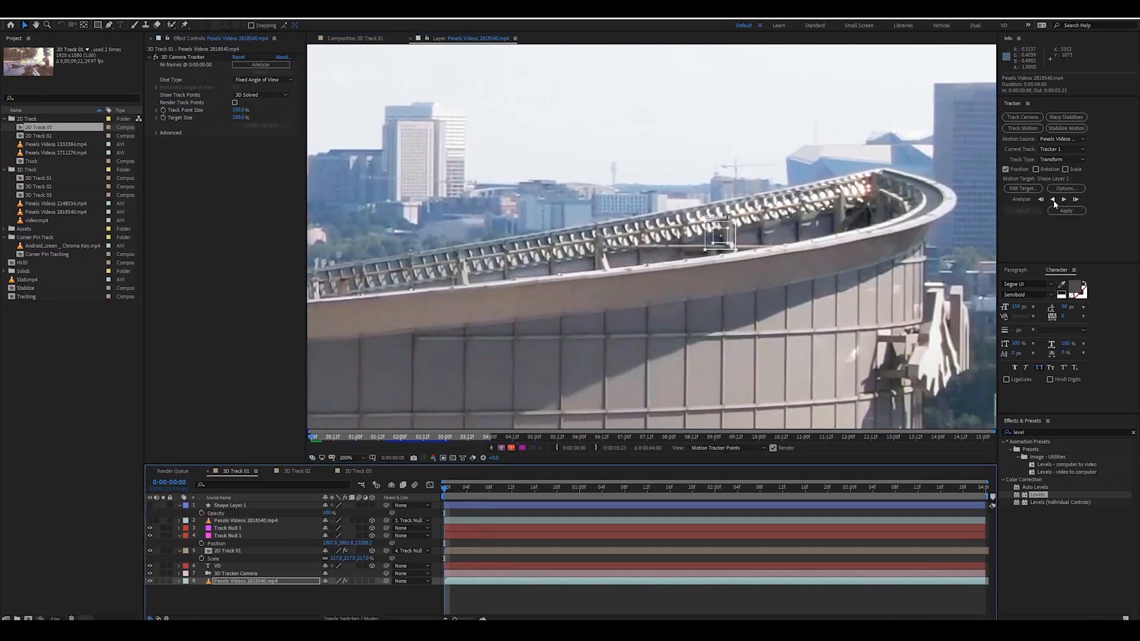
left_click(1063, 200)
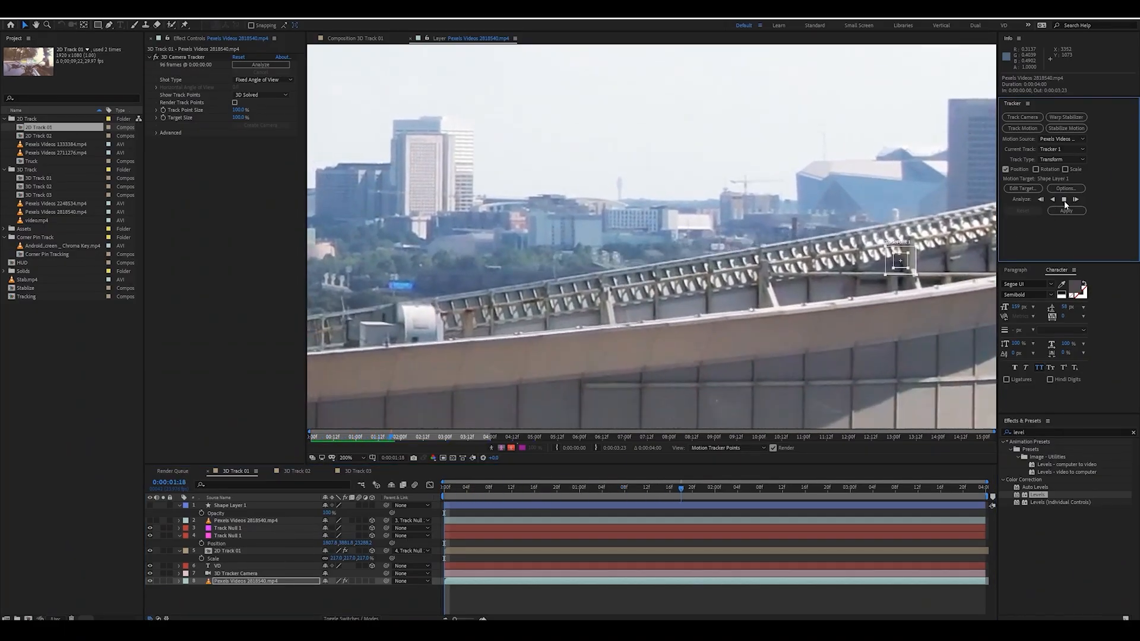
left_click(1064, 200)
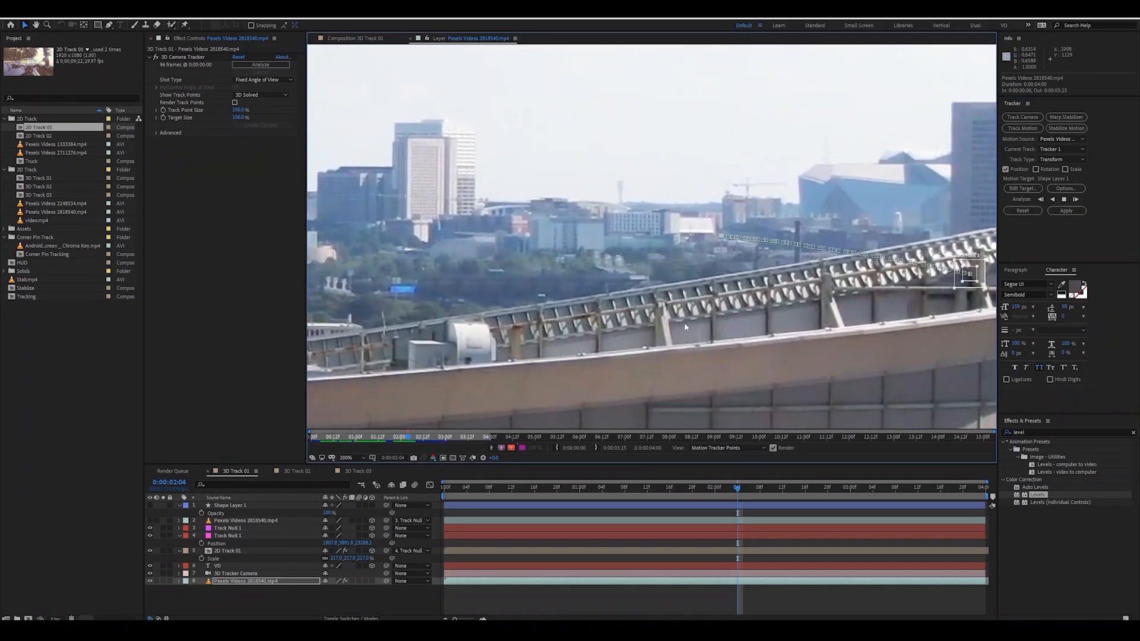
Step: Create an empty shape layer at the top of the layer stack and name it Track 2D
right_click(263, 598)
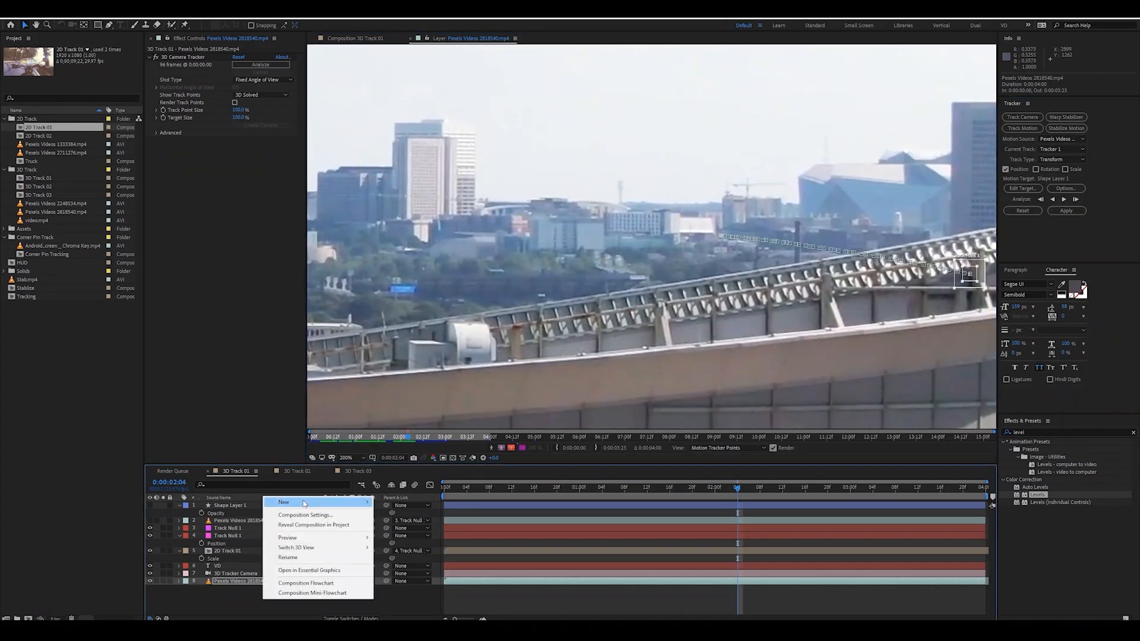
mouse_move(285, 502)
left_click(410, 546)
key("q")
mouse_move(224, 582)
left_mouse_down()
mouse_move(225, 519)
mouse_move(236, 505)
left_mouse_up()
key("Return")
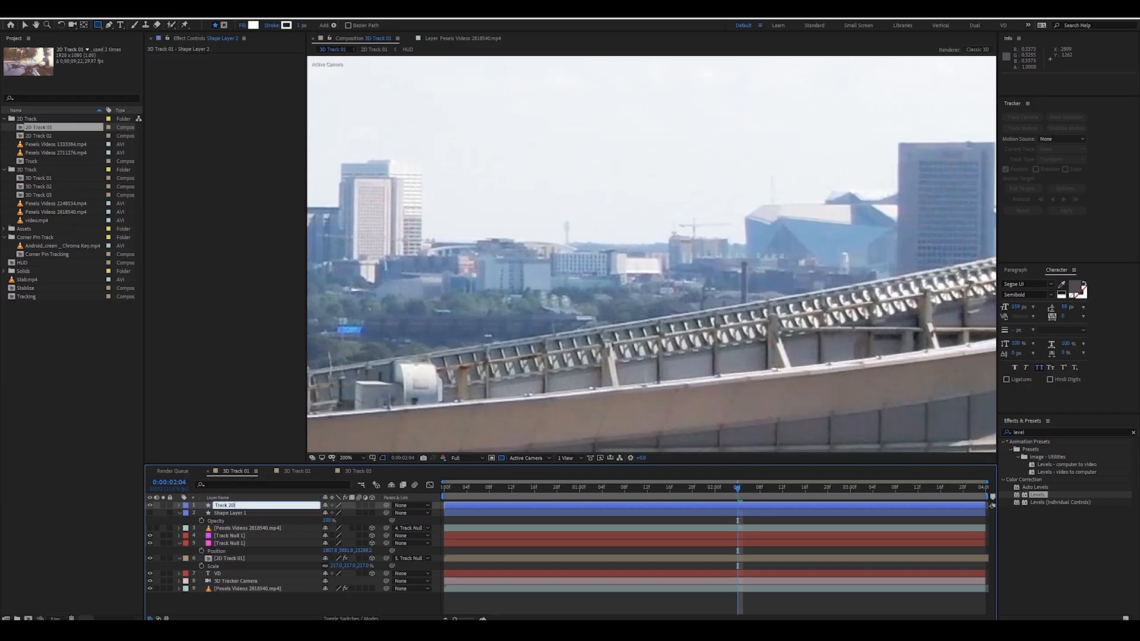
key("Return")
Step: Set Track 2D as the tracker's motion target and apply the track in X and Y
left_click(248, 589)
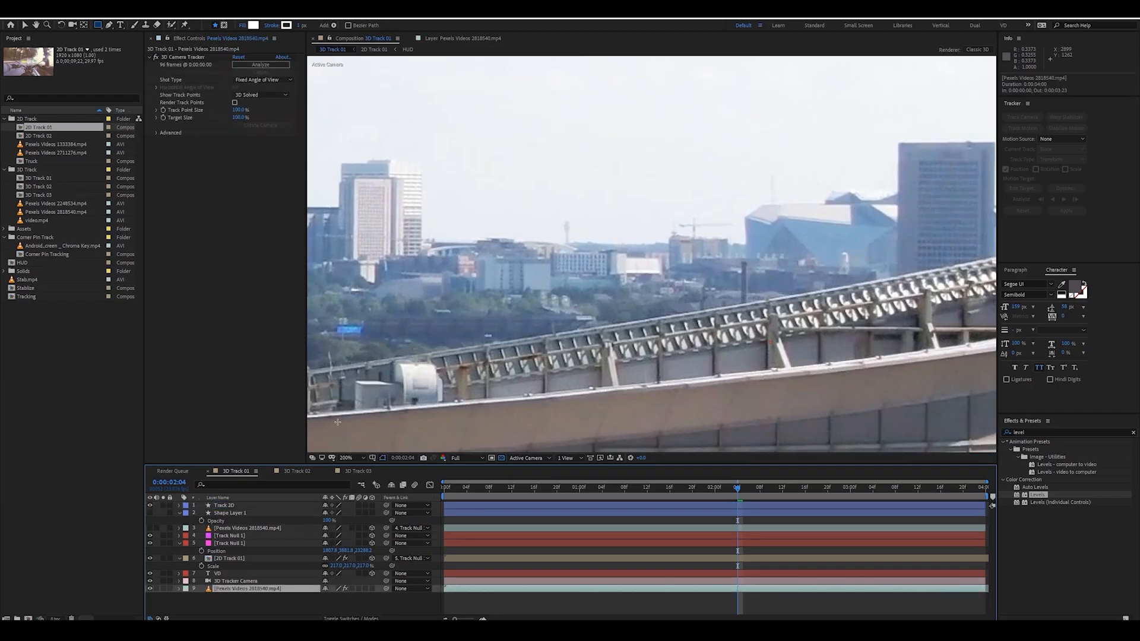
left_click(463, 38)
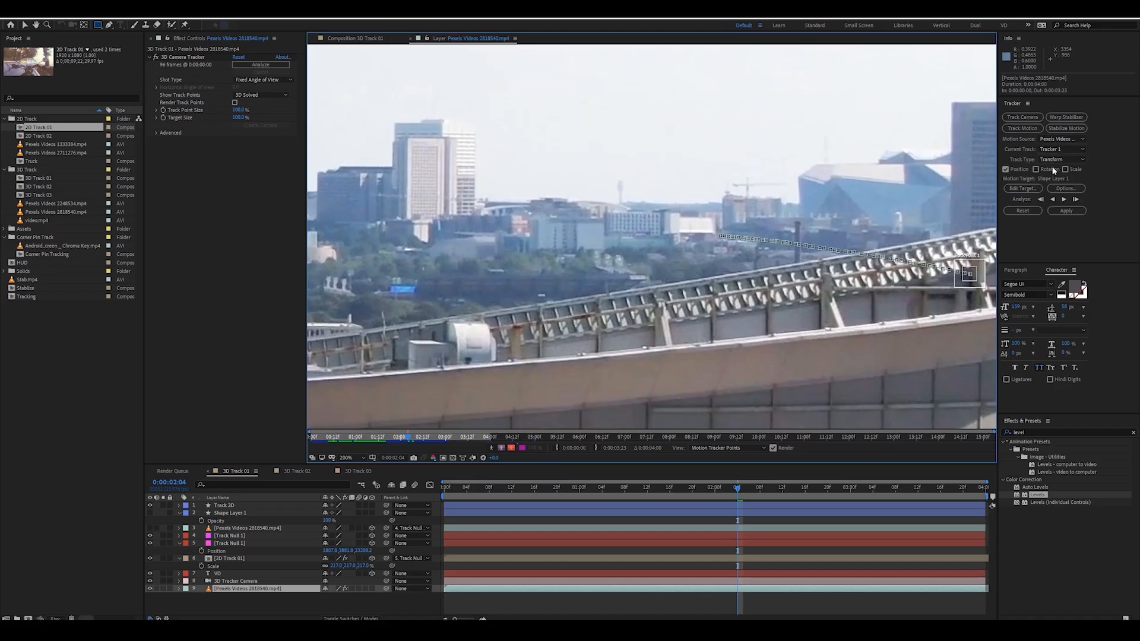
left_click(1022, 188)
left_click(683, 354)
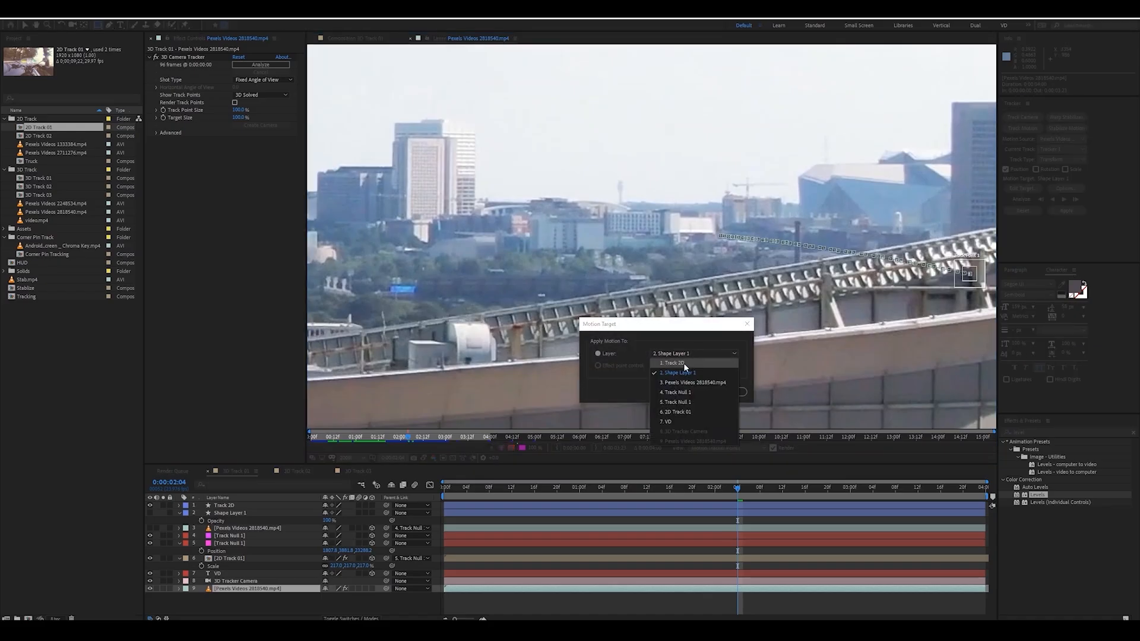
left_click(686, 363)
left_click(683, 392)
left_click(1066, 211)
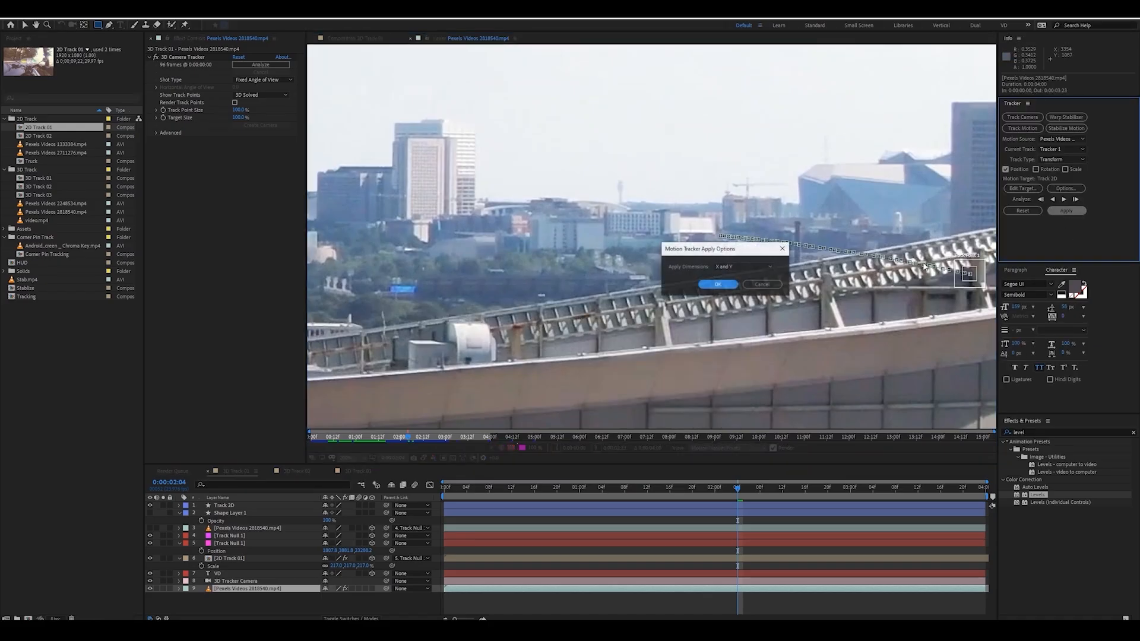
left_click(718, 285)
Step: Check the Track 2D layer's motion path, return to the first frame and make Shape Layer 1 visible again
left_click_drag(653, 296, 460, 289)
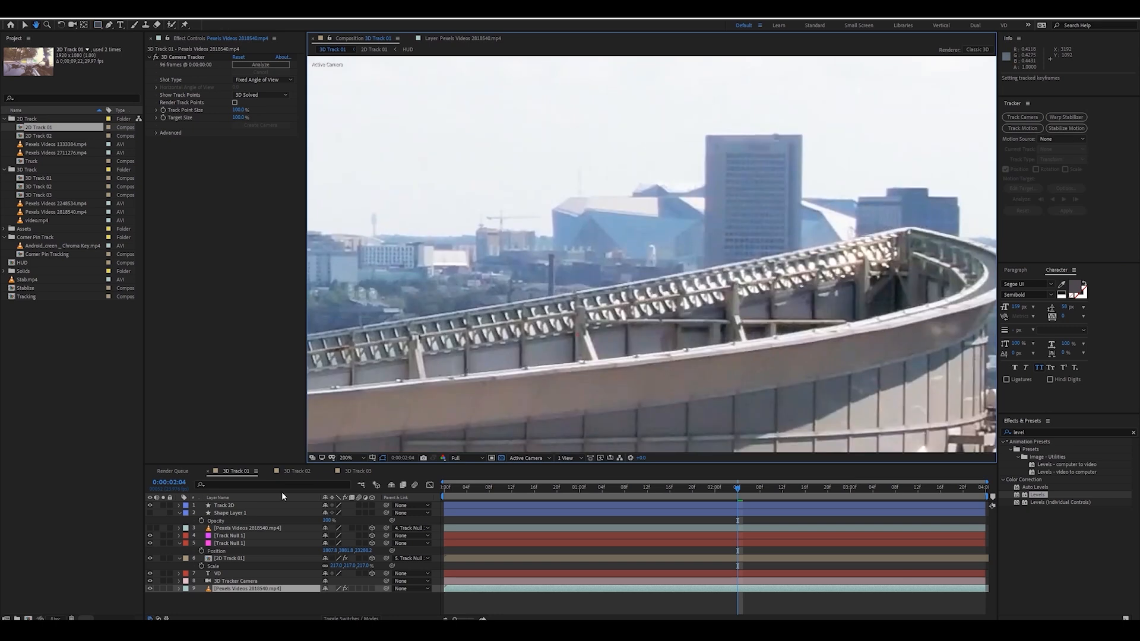
left_click(251, 506)
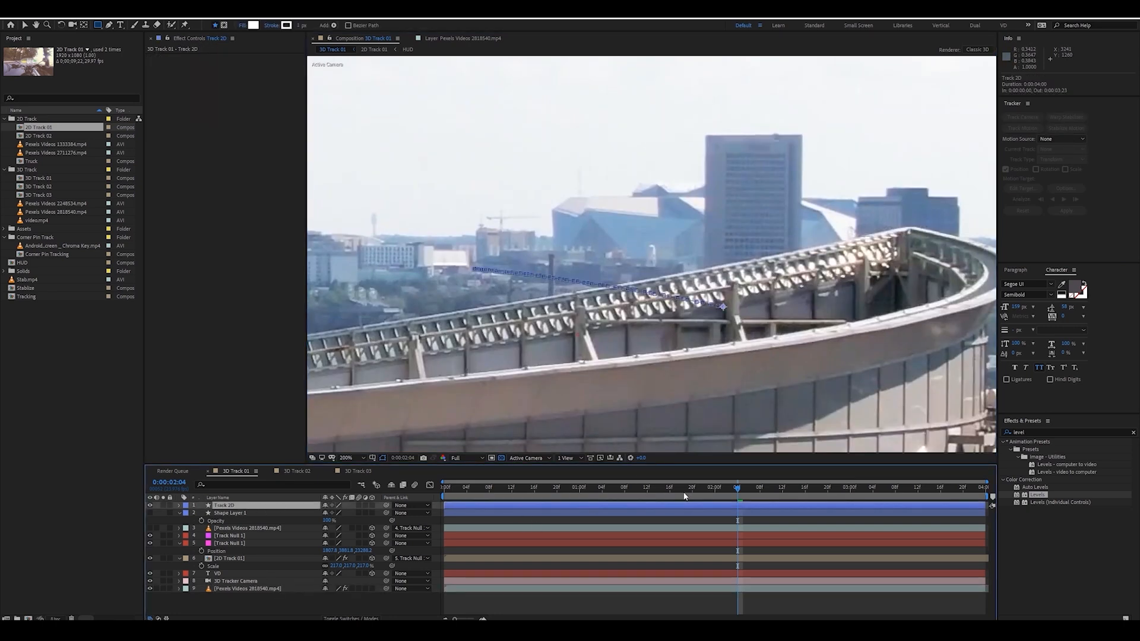
left_click_drag(678, 493, 434, 492)
left_click_drag(492, 338, 623, 402)
left_click(149, 513)
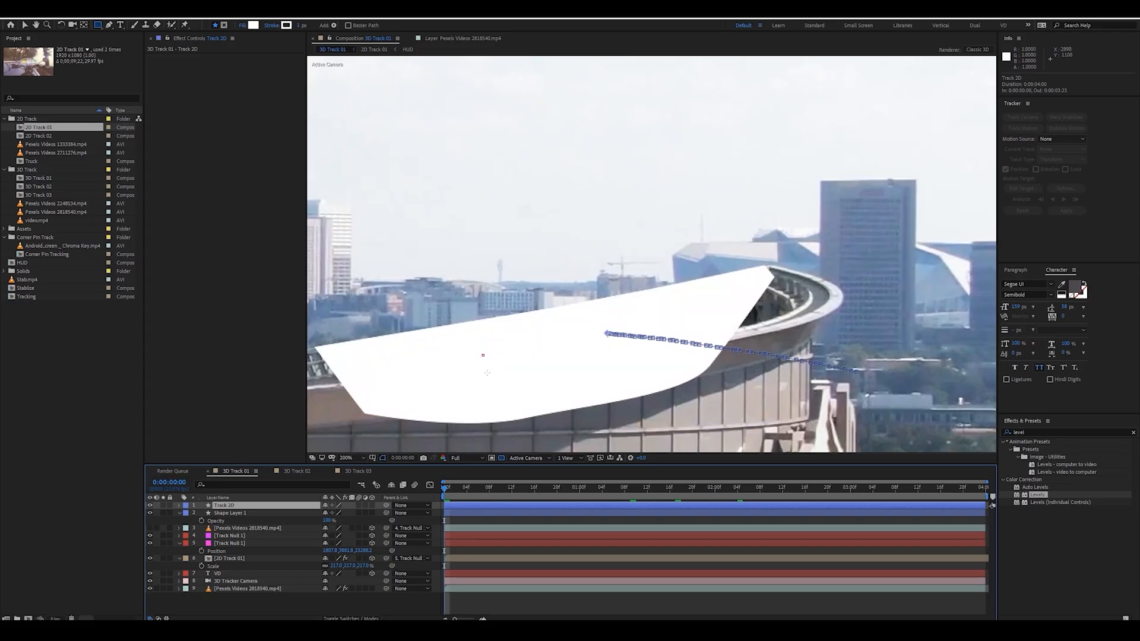
left_click_drag(487, 373, 528, 361)
Step: Parent Shape Layer 1 to Track 2D and check its fit on the roof rim through to 0:00:02:00
left_click(239, 514)
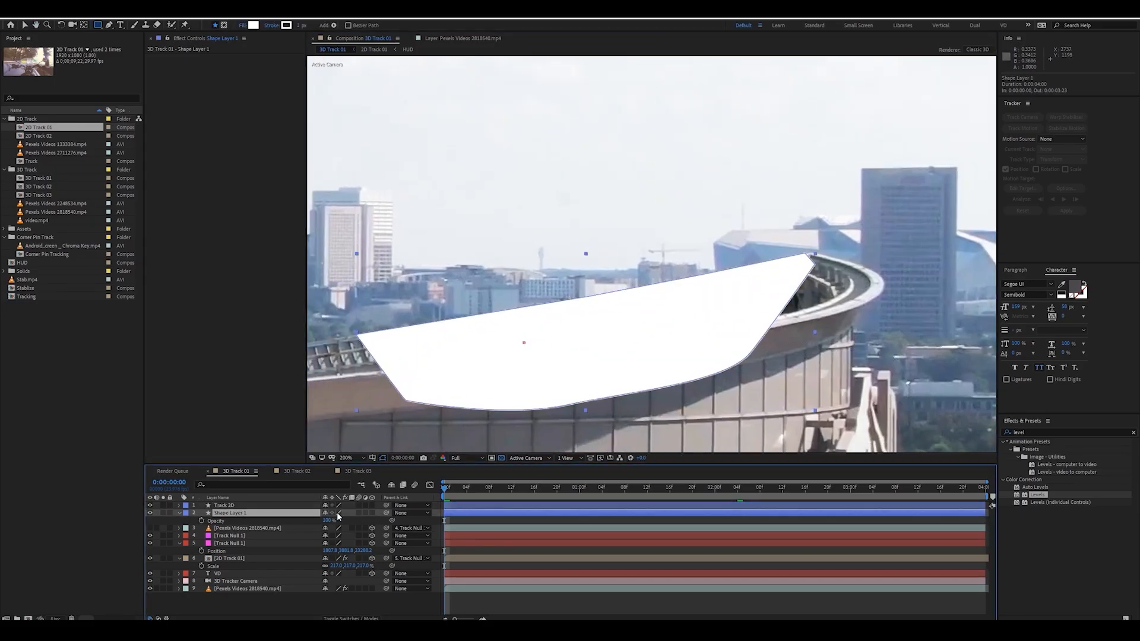
left_click_drag(387, 513, 316, 509)
left_click_drag(456, 495, 717, 494)
left_click_drag(781, 396, 600, 342)
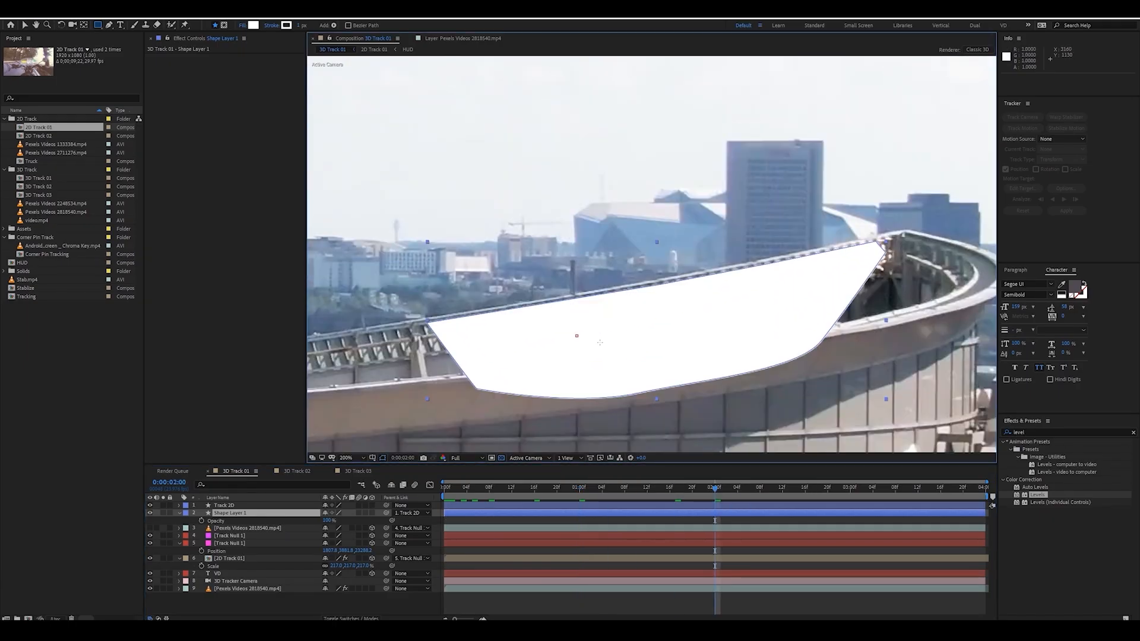
Step: Check Shape Layer 1 against the roof rim at 0:00:00:17 by fading its opacity out and restoring it to 100%
left_click_drag(521, 484, 684, 494)
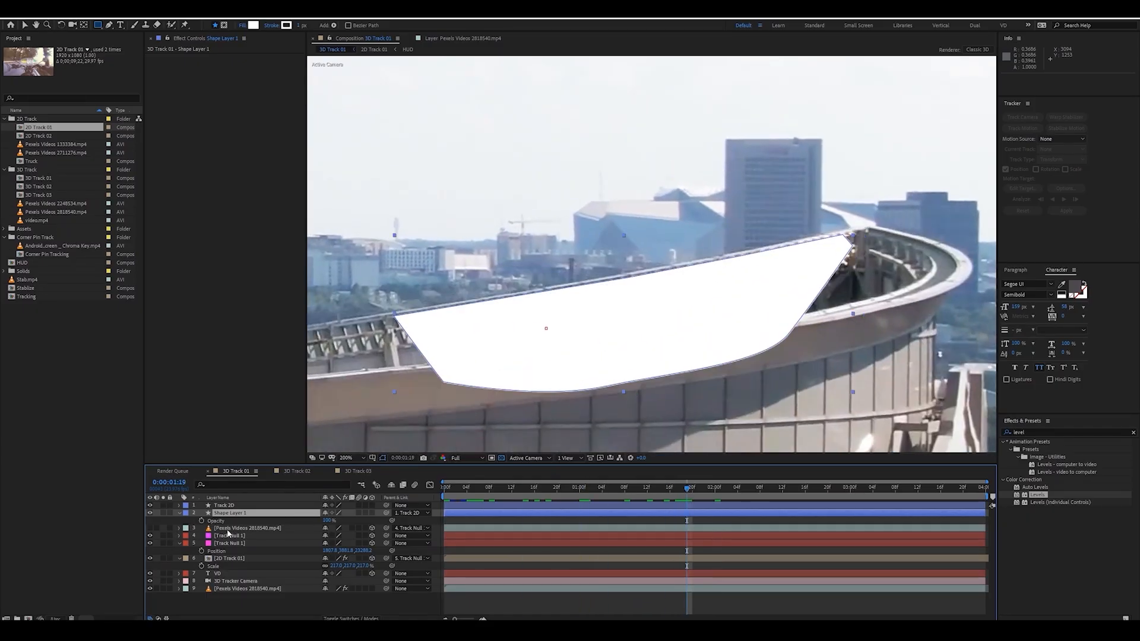
left_click(540, 488)
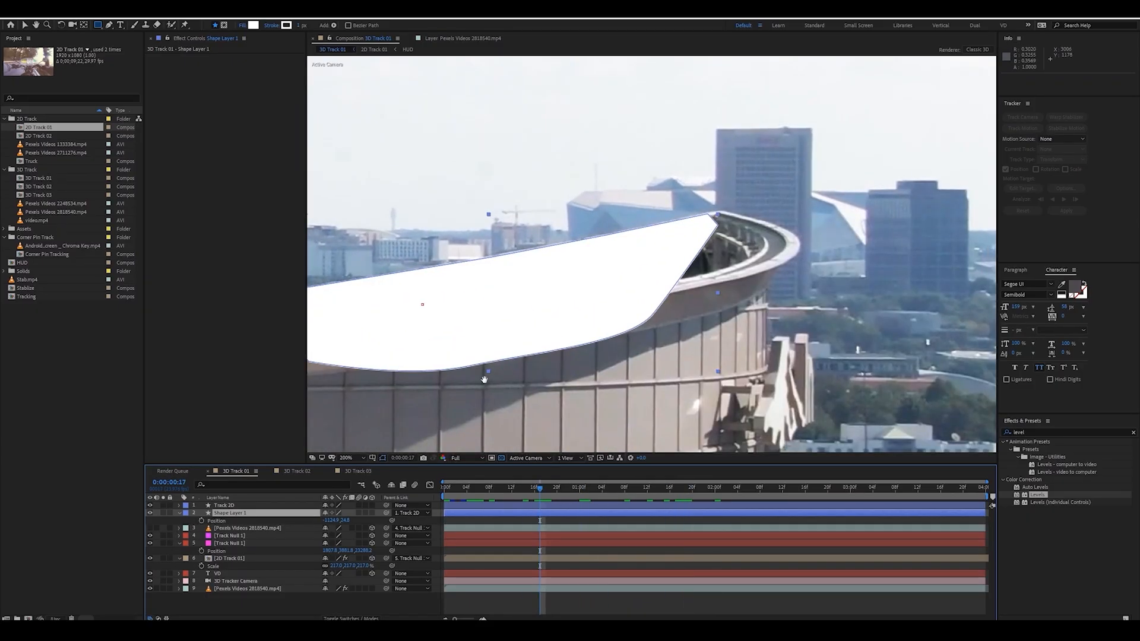
left_click_drag(483, 380, 788, 341)
left_click_drag(327, 523, 299, 543)
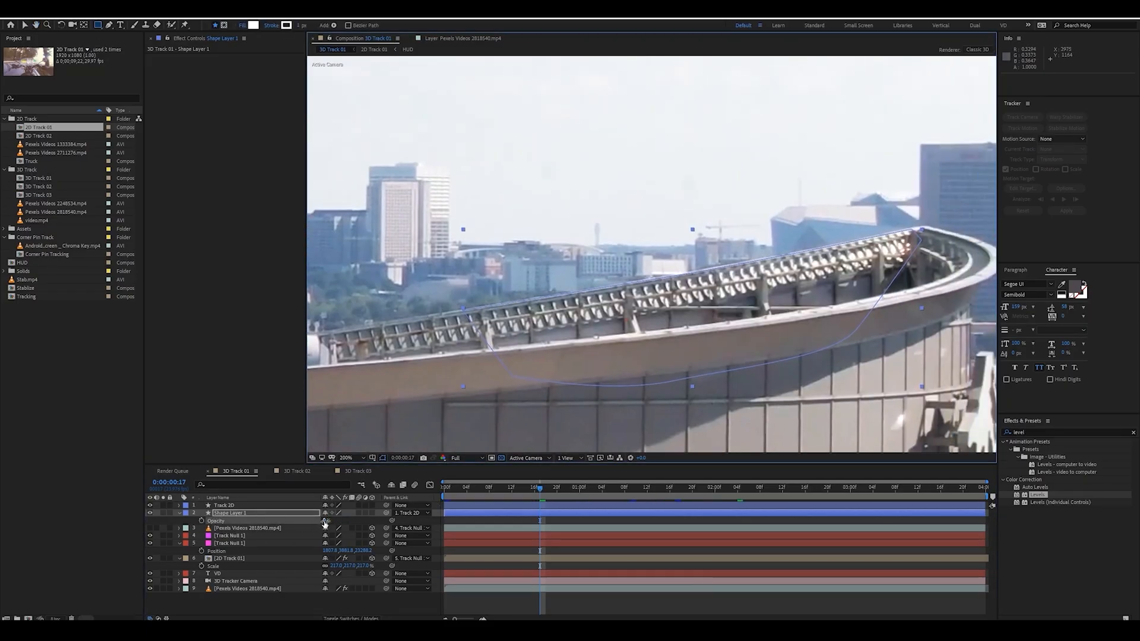
left_click_drag(324, 521, 386, 521)
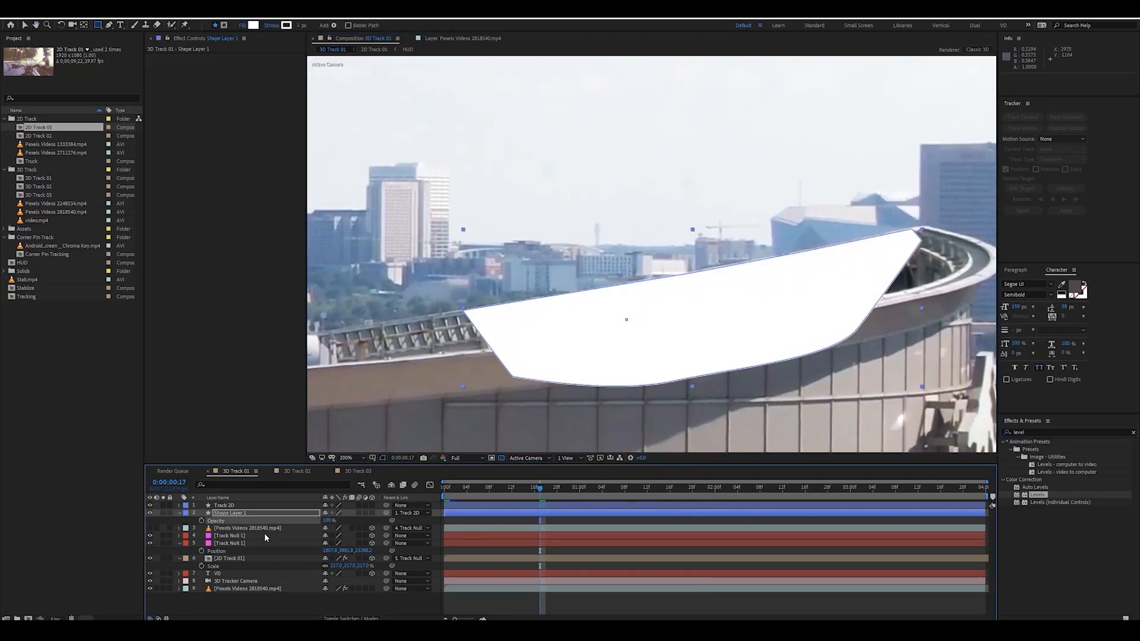
Step: Make the tower footage layer visible and set its track matte to Alpha Inverted Matte "Shape Layer 1"
left_click(150, 528)
mouse_move(220, 529)
left_mouse_down()
mouse_move(227, 515)
mouse_move(234, 524)
left_mouse_up()
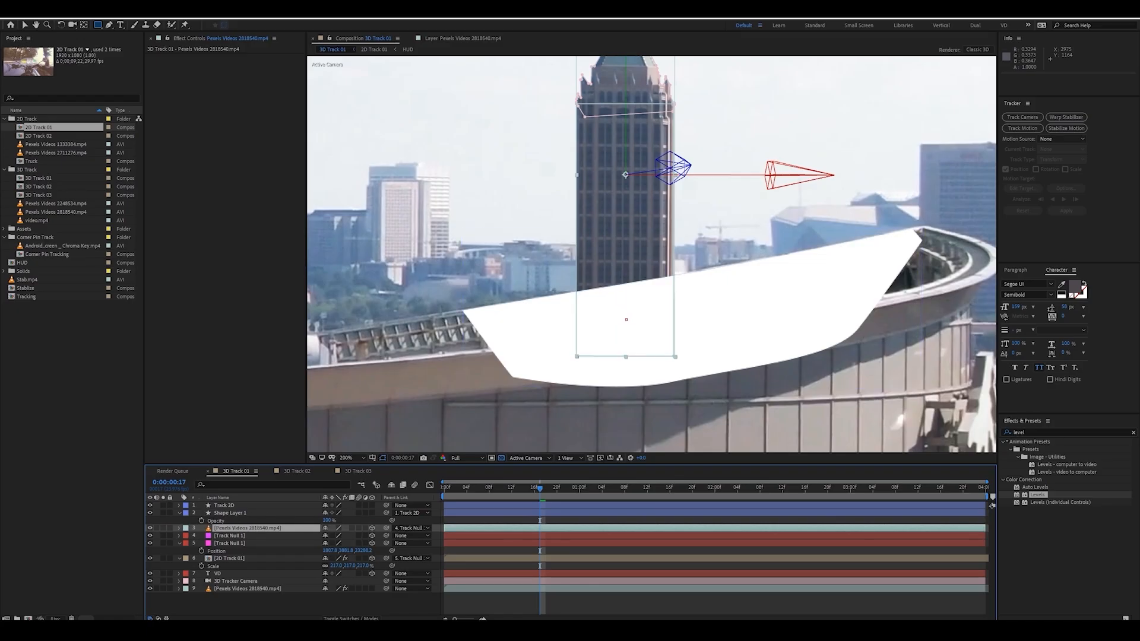
key("F4")
left_click(379, 528)
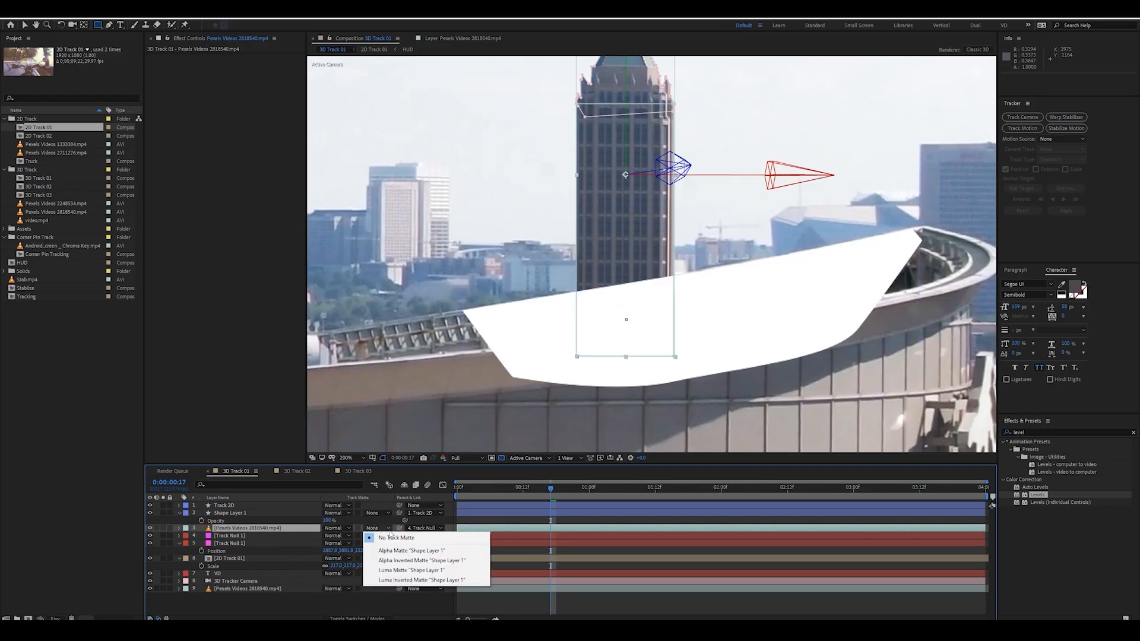
left_click(407, 561)
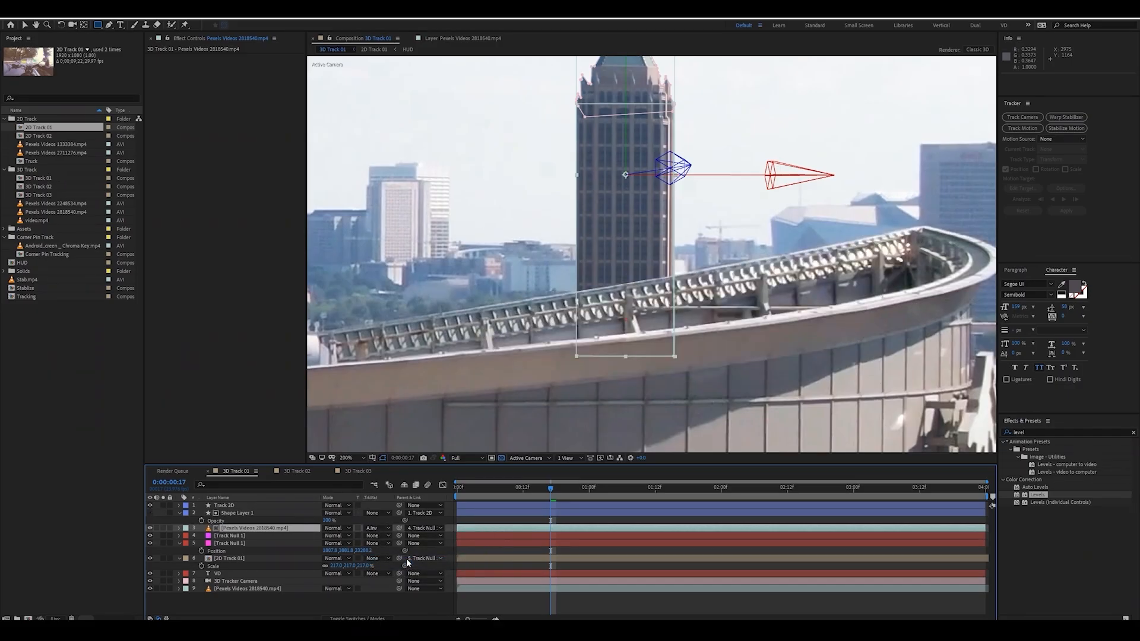
Step: Collapse Shape Layer 1's properties and check the tower's masked base along the roof rim through to 0:00:02:07
left_click(229, 513)
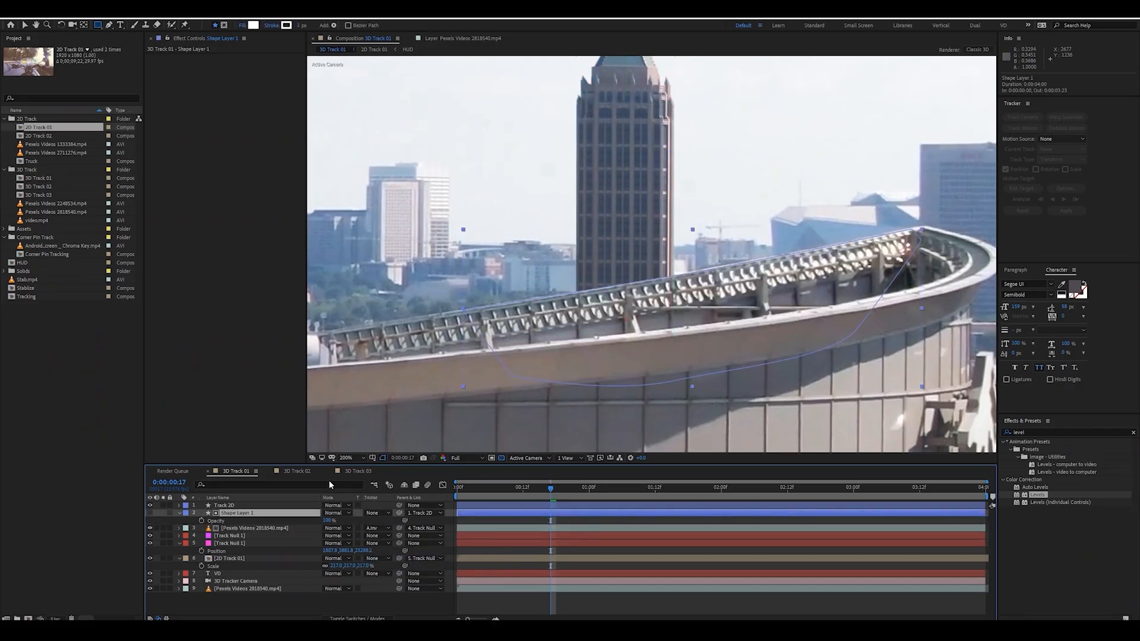
left_click(180, 514)
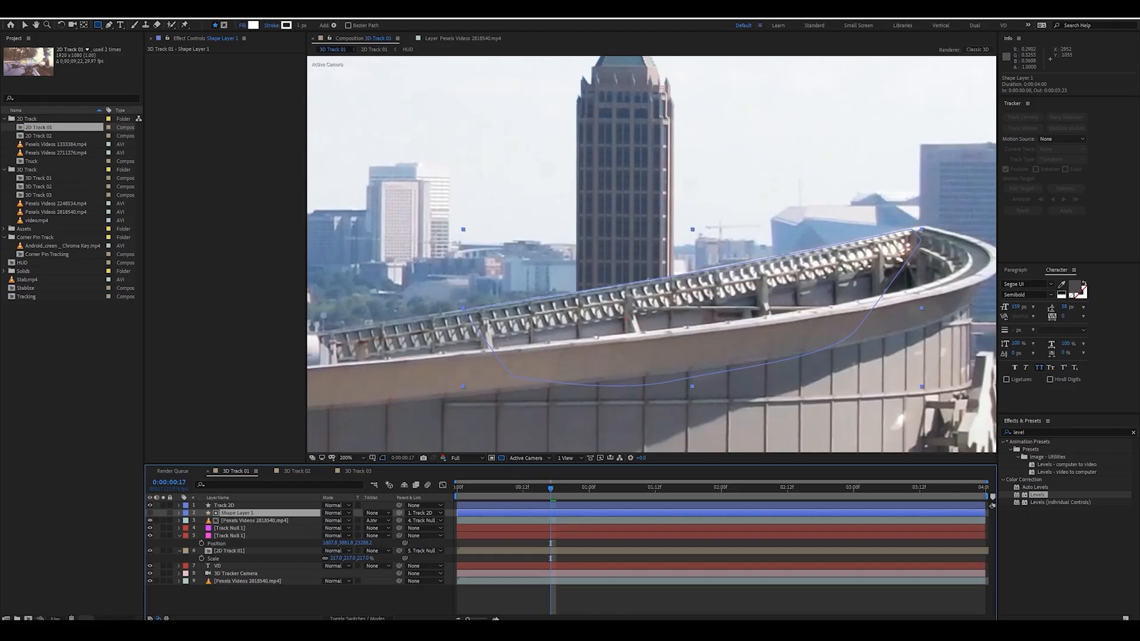
left_click_drag(636, 286, 630, 331)
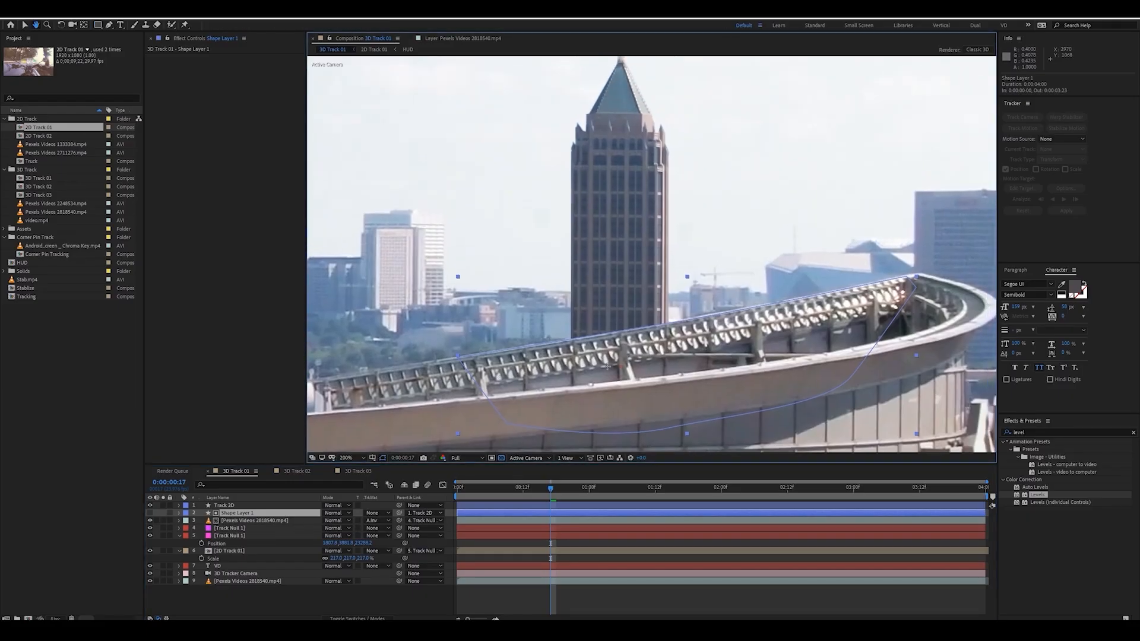
left_click_drag(478, 490, 757, 497)
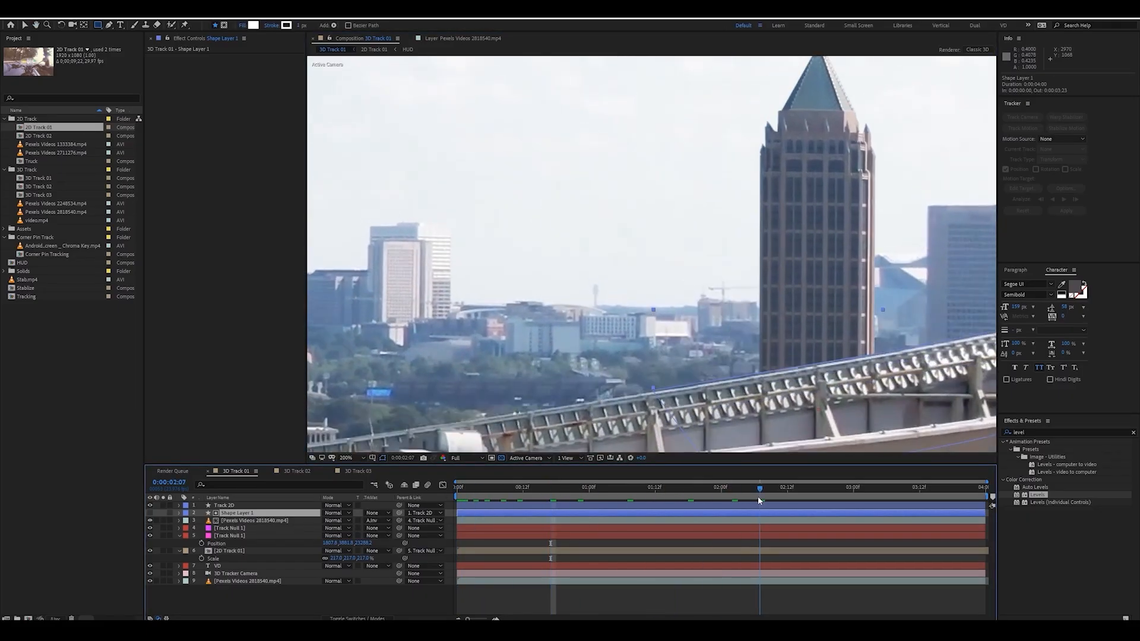
Step: Start keyframing Shape Layer 1's position, setting keyframes at 0:00:01:14 and 0:00:00:23 with its current position
left_click(666, 487)
scroll(750, 382, "up", 1)
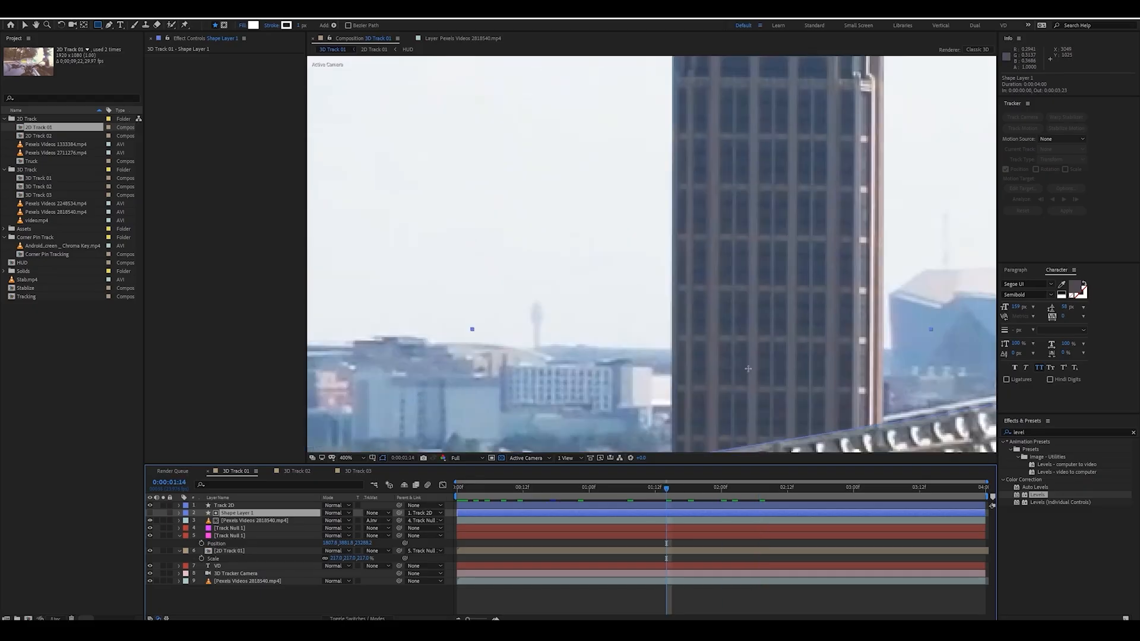
left_click_drag(749, 381, 637, 250)
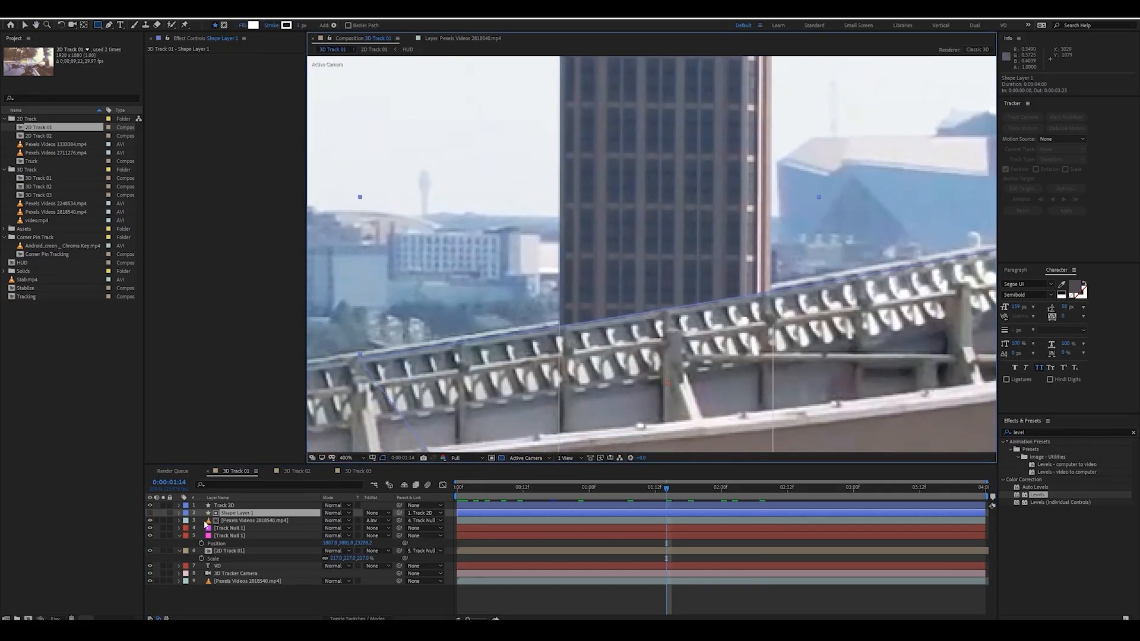
left_click(231, 513)
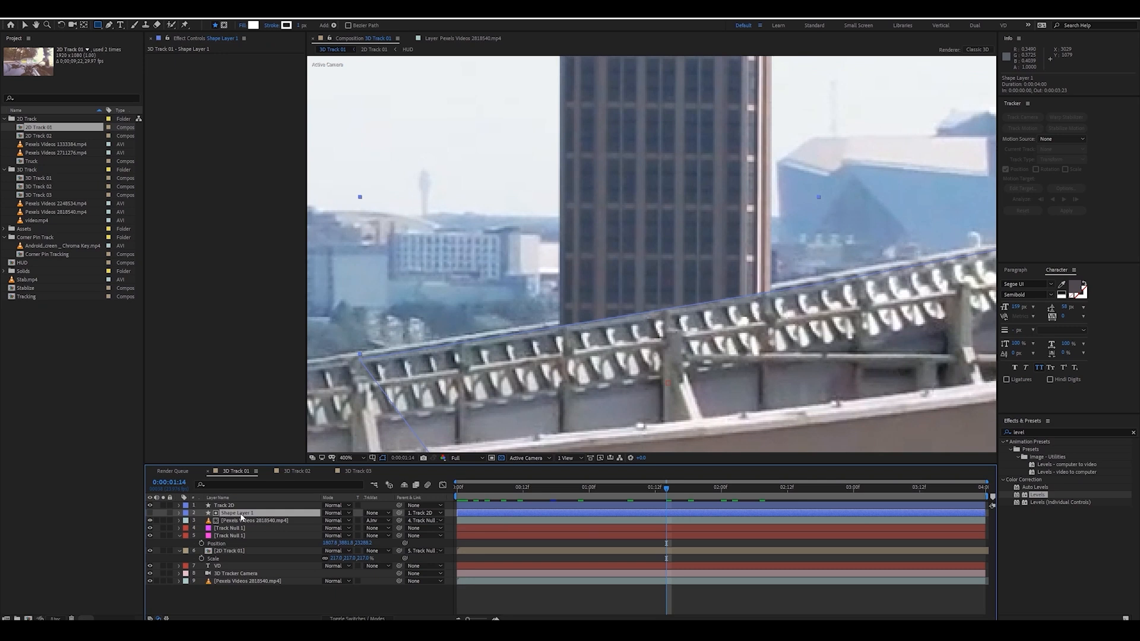
key("p")
left_click(202, 520)
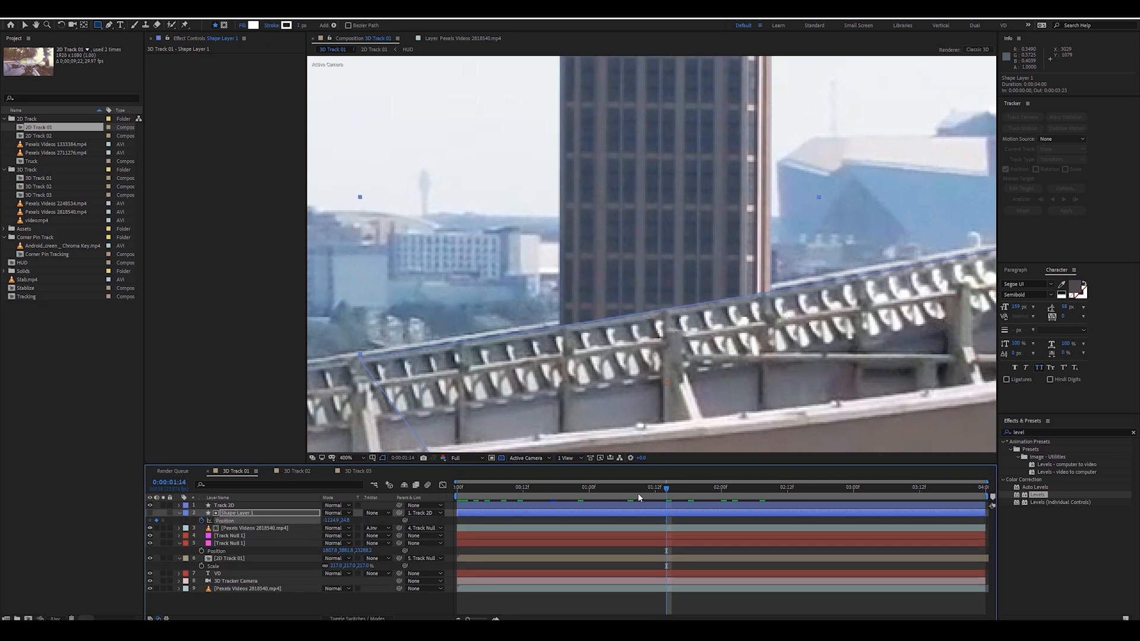
mouse_move(639, 497)
left_mouse_down()
mouse_move(582, 492)
mouse_move(657, 495)
left_mouse_up()
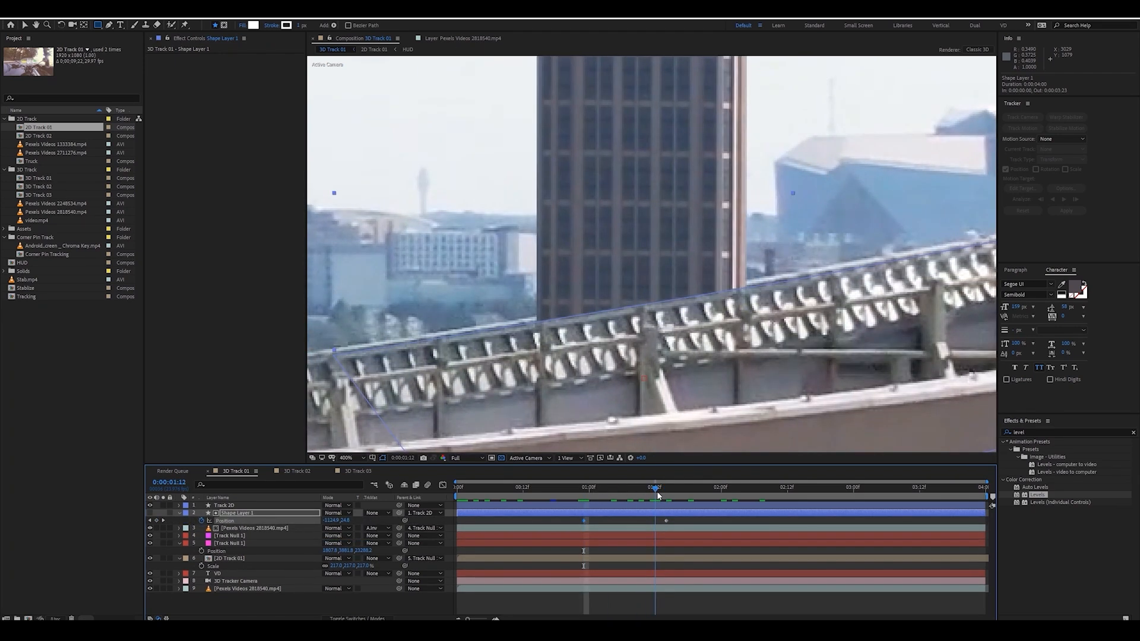
Step: At 0:00:01:12, nudge Shape Layer 1 up to Y 21.0 to follow the railing's upper edge, and remove its keyframe at 0:00:01:14
key("comma")
key("v")
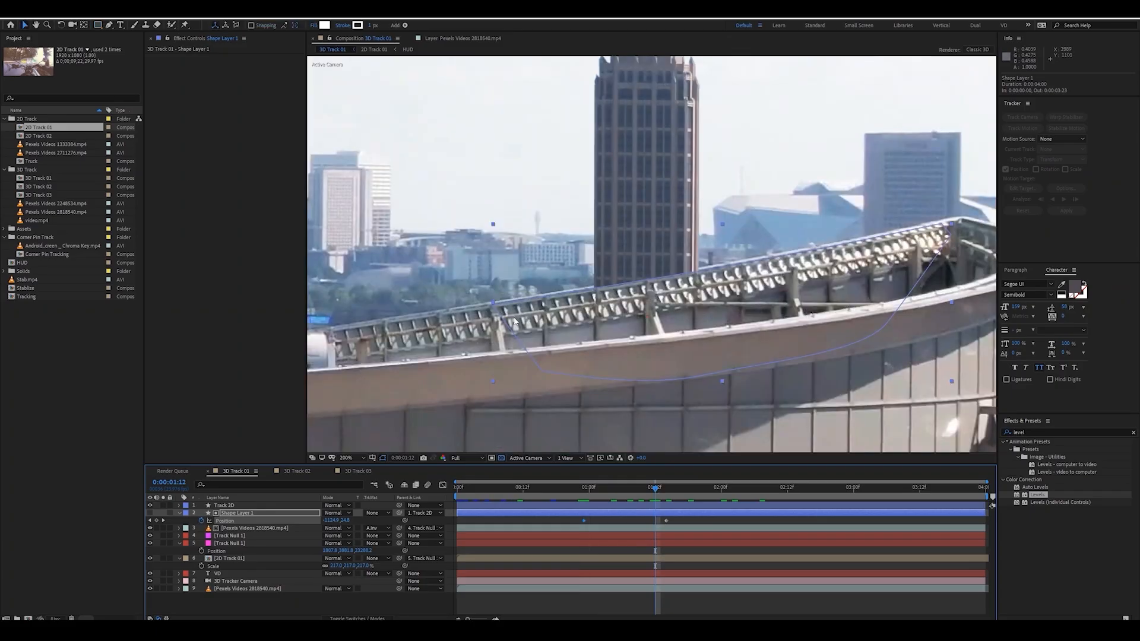
key("period")
key("Up")
key("Up")
key("Up")
key("Up")
key("Up")
key("Up")
key("Up")
key("Up")
key("Up")
key("Up")
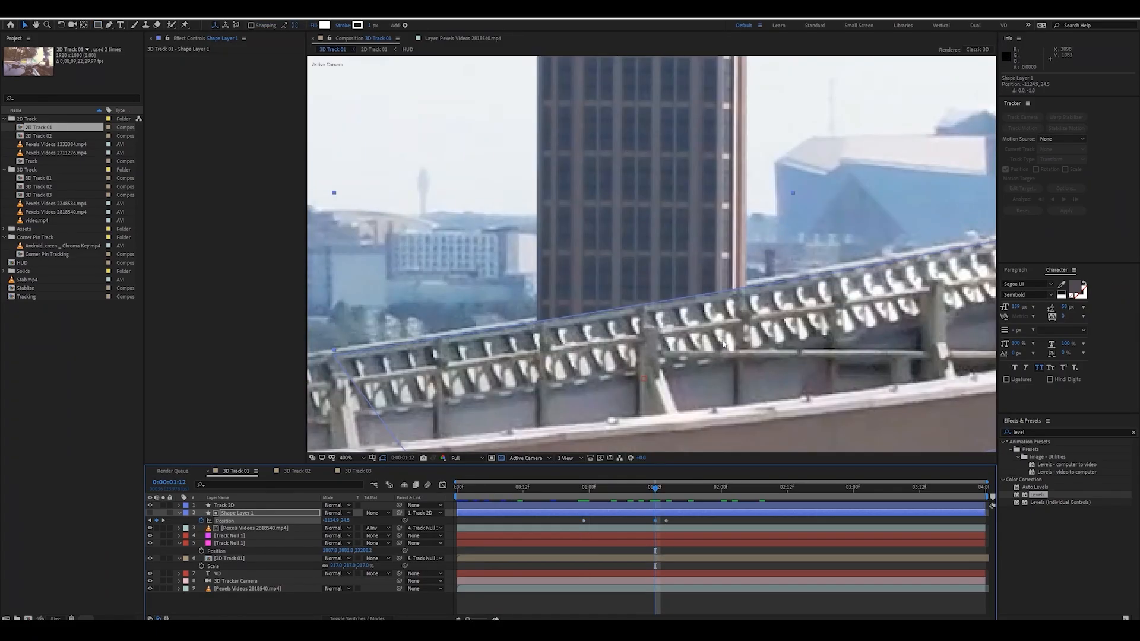
key("Up")
key("Up")
key("Up")
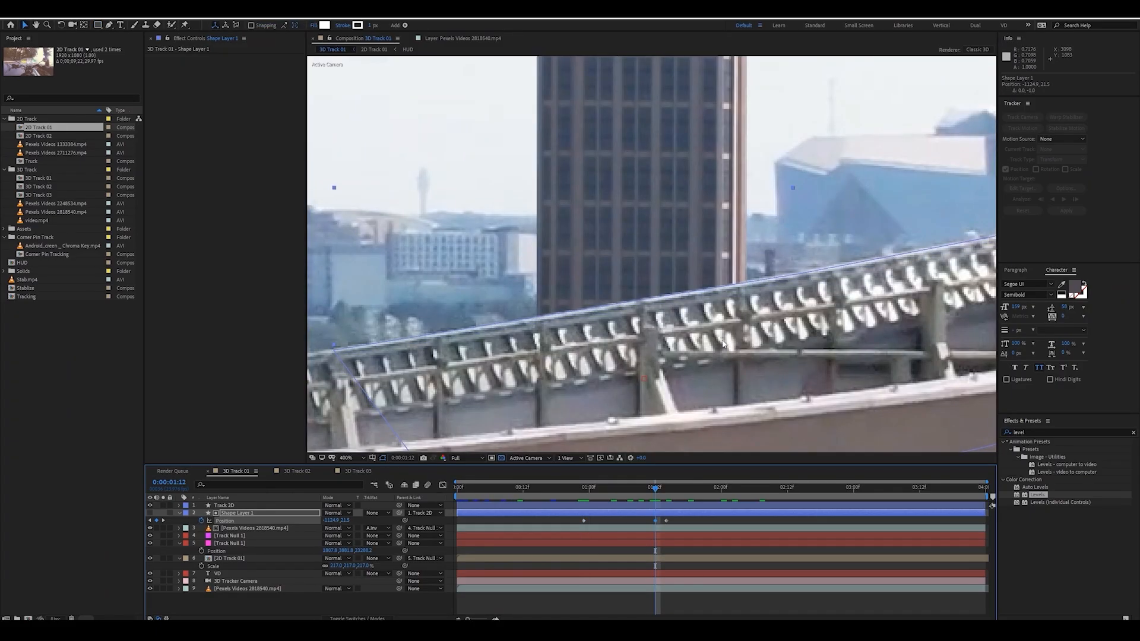
key("Up")
key("Up")
key("Up")
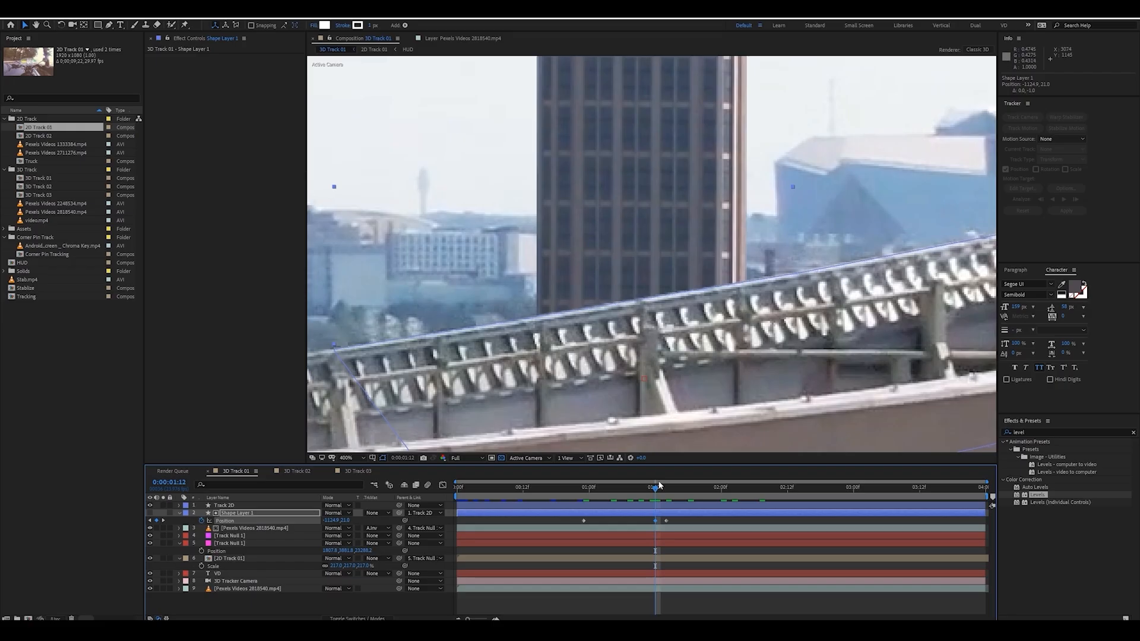
left_click(667, 492)
Step: Reveal the Track 2D layer's keyframes and go to its last tracked keyframe at 0:00:02:04
left_click_drag(666, 493, 766, 494)
left_click_drag(713, 341, 676, 285)
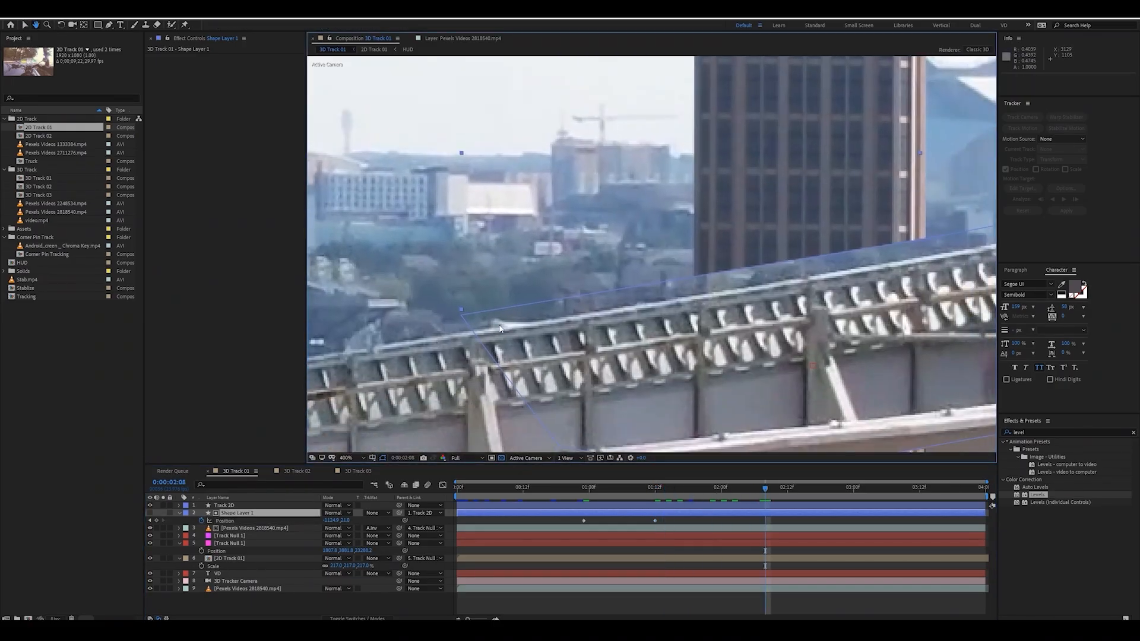
left_click(244, 506)
key("u")
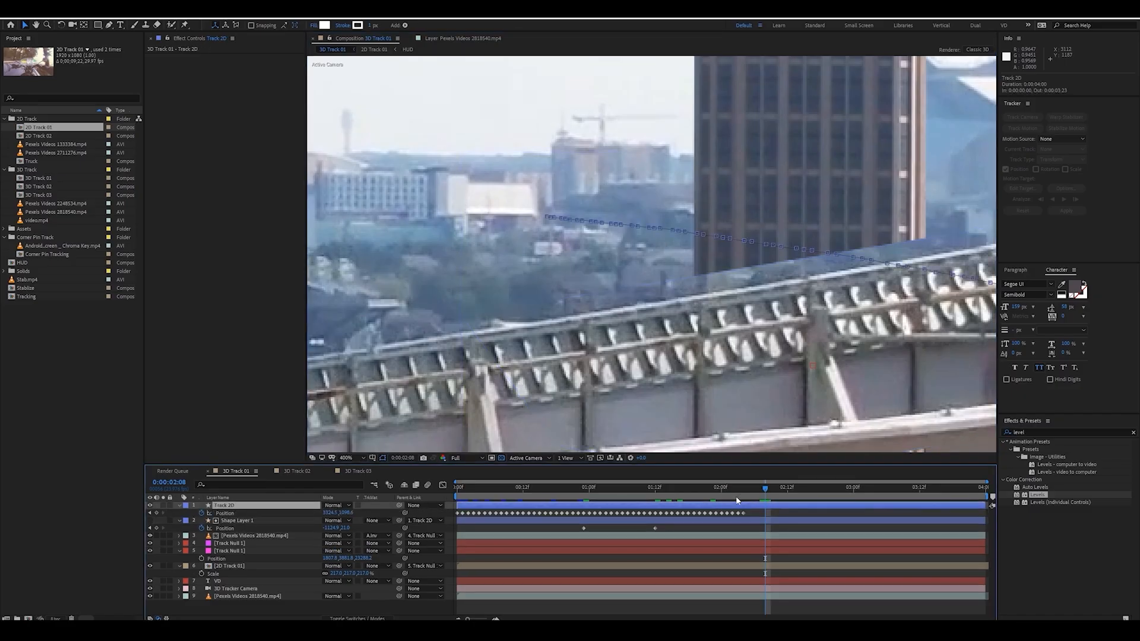
left_click(744, 493)
Step: At 0:00:02:04, nudge Shape Layer 1 up to Y 17.8 so its edge matches the top of the railing
left_click_drag(790, 301, 690, 312)
scroll(743, 321, "down", 2)
scroll(655, 313, "up", 2)
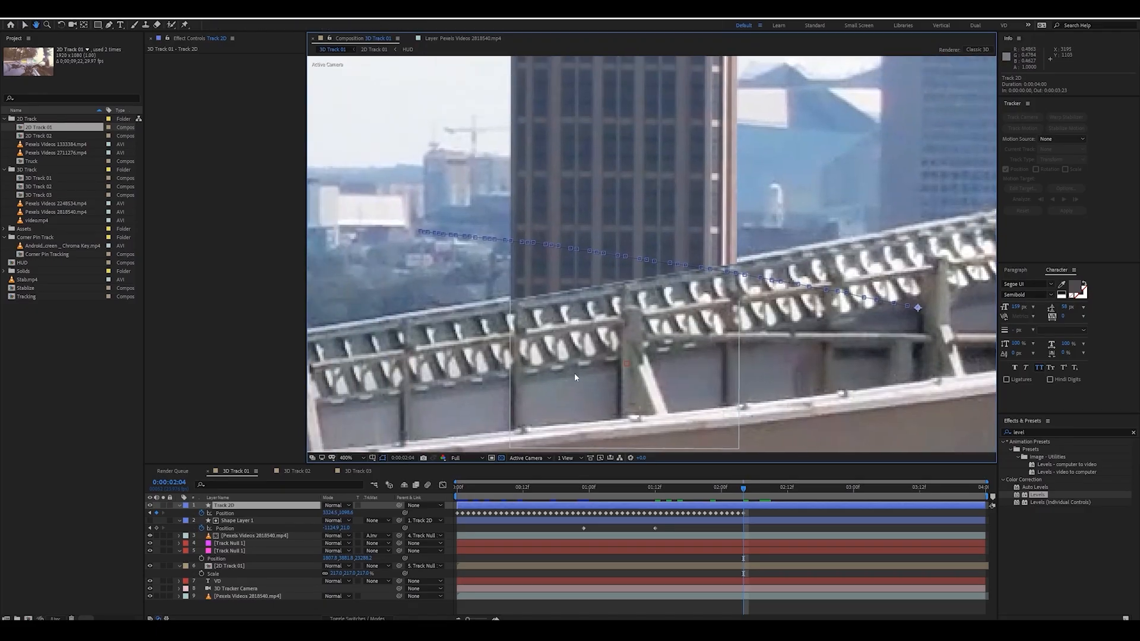
left_click(287, 523)
key("Up")
key("Up")
key("Up")
key("Up")
key("Up")
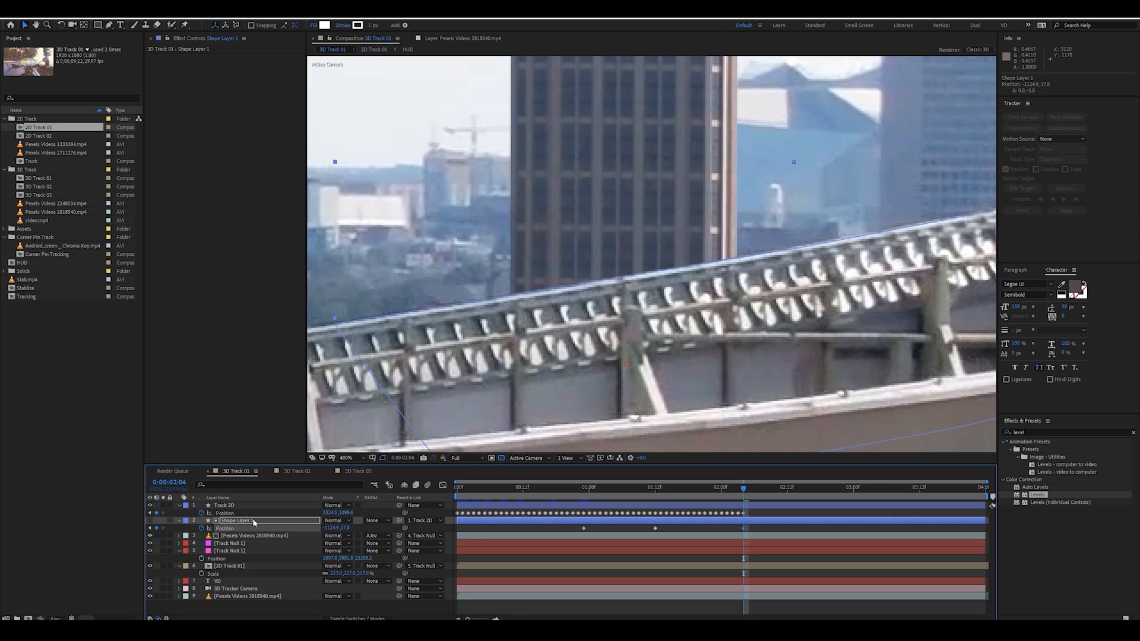
key("Return")
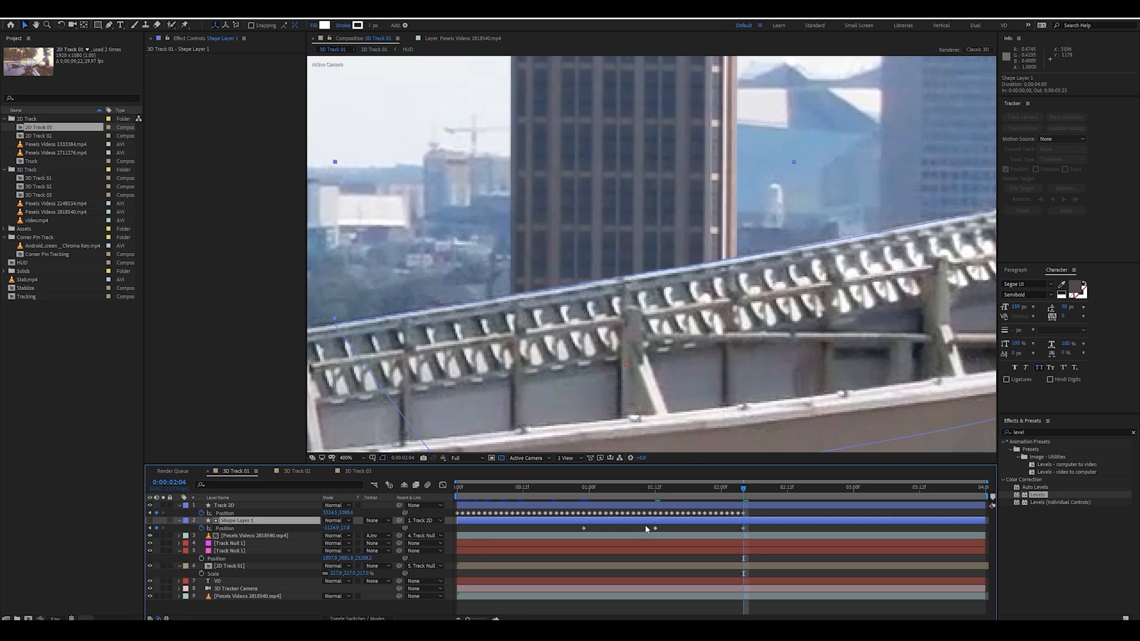
Step: Check the matte edge along the railing around 0:00:01:20, and preview the tower composite from the start up to 0:00:01:09
left_click_drag(643, 526, 766, 533)
left_click(723, 534)
left_click_drag(709, 487, 699, 489)
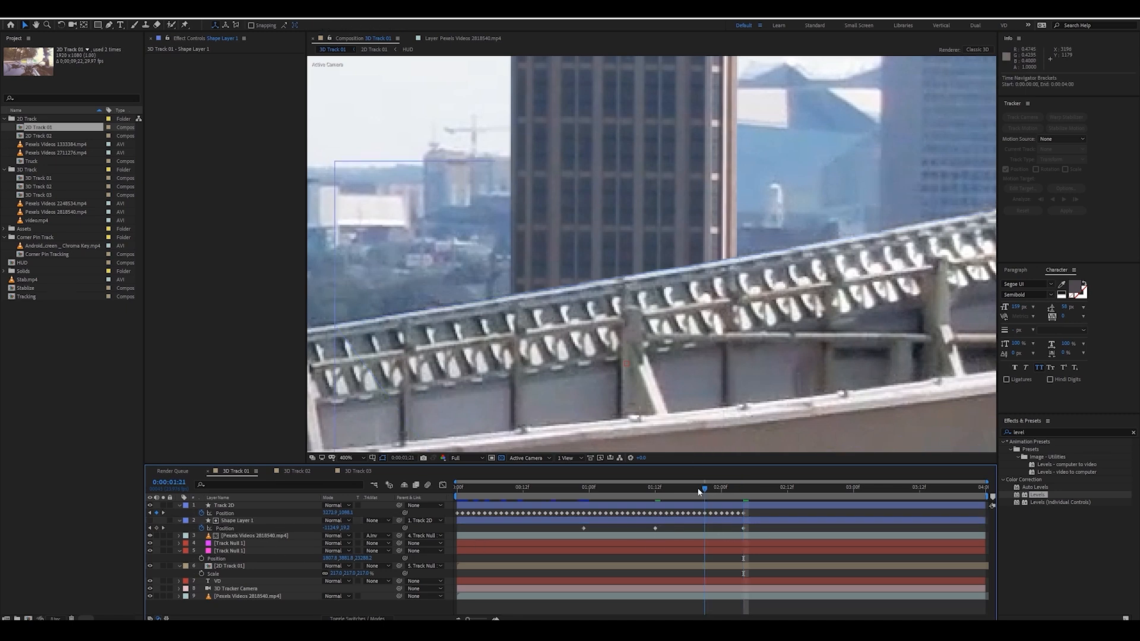
key("h")
left_click_drag(487, 399, 660, 403)
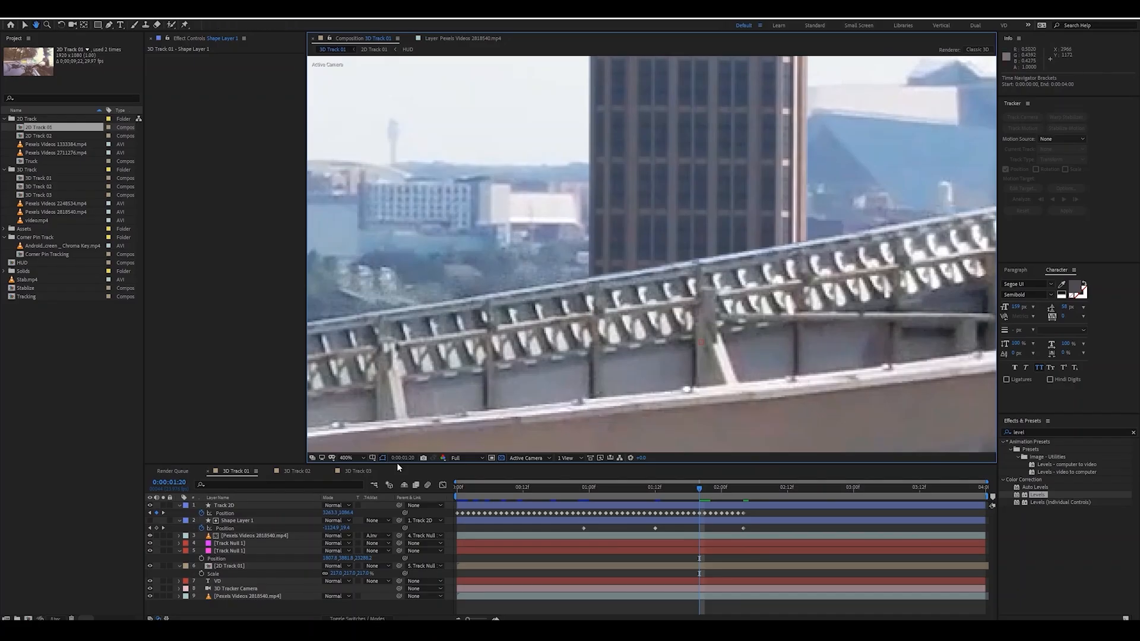
scroll(564, 324, "down", 2)
left_click_drag(564, 324, 619, 358)
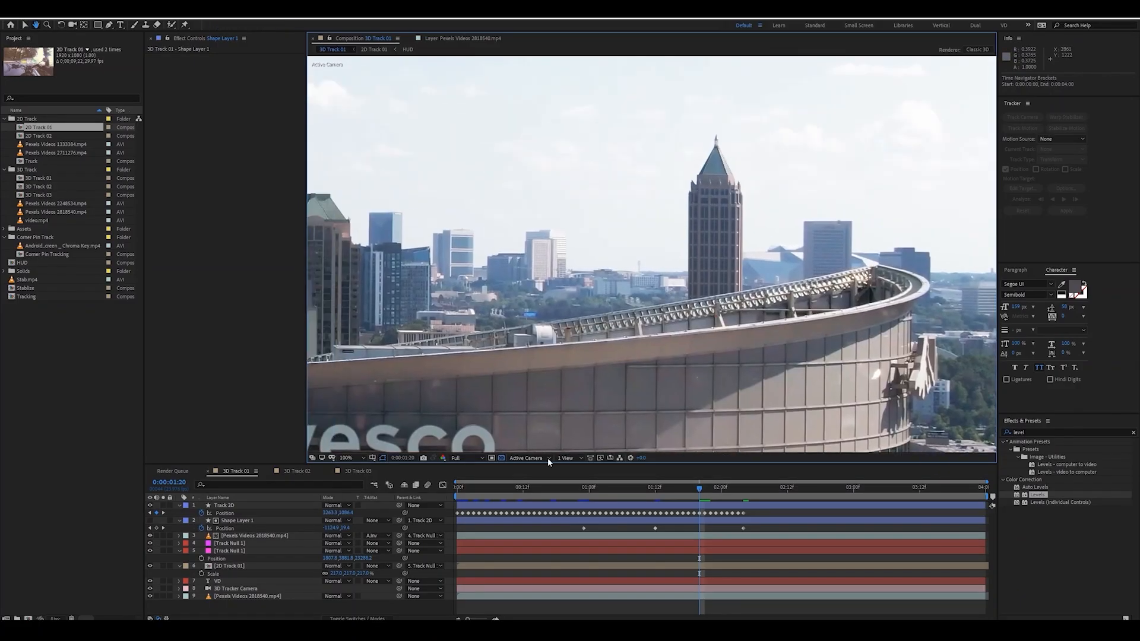
key("v")
key("Home")
key("space")
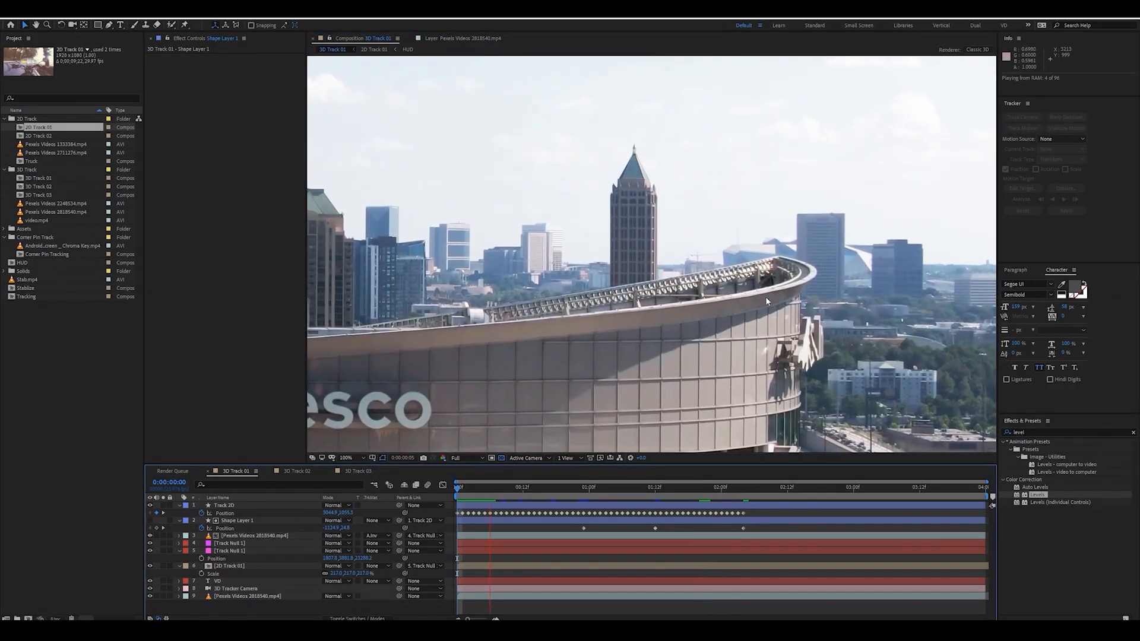
left_click(653, 204)
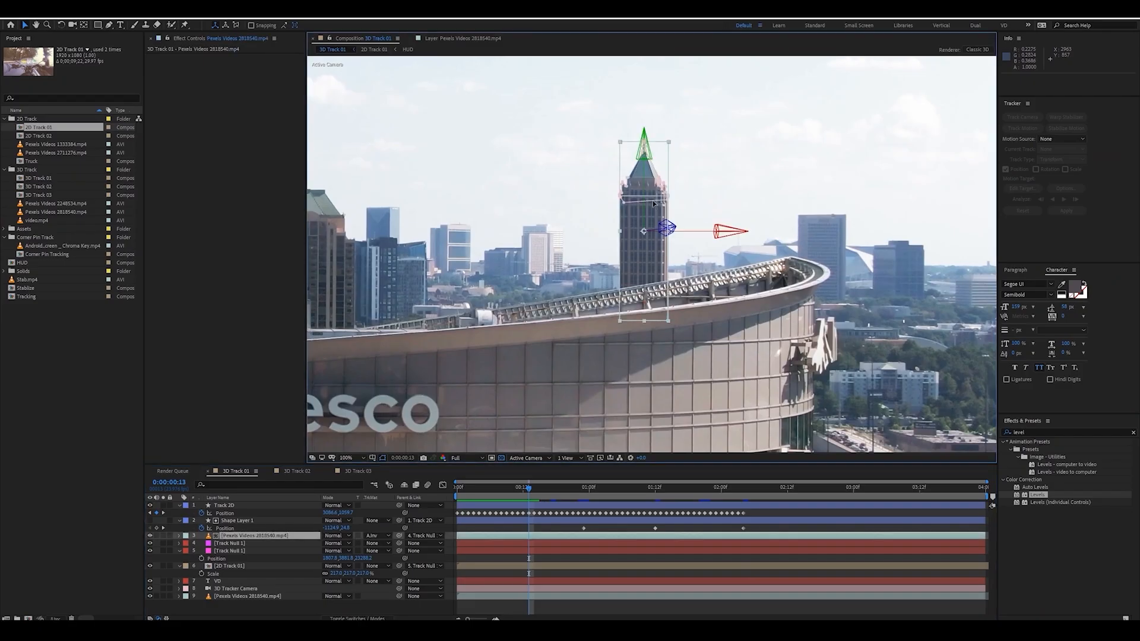
left_click(485, 487)
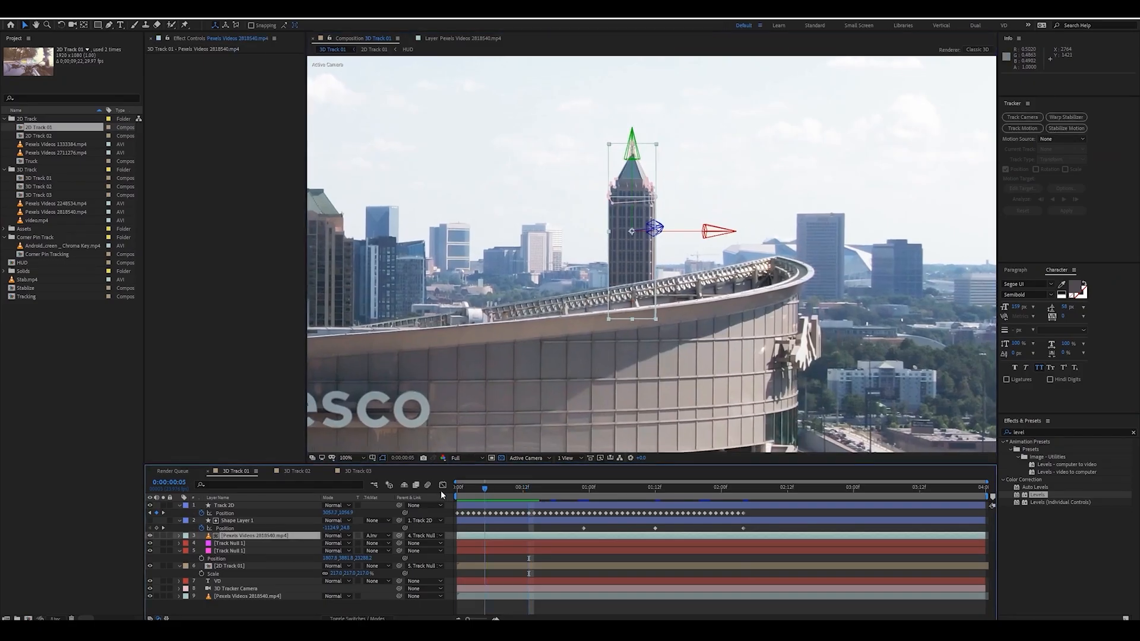
left_click_drag(484, 489, 639, 491)
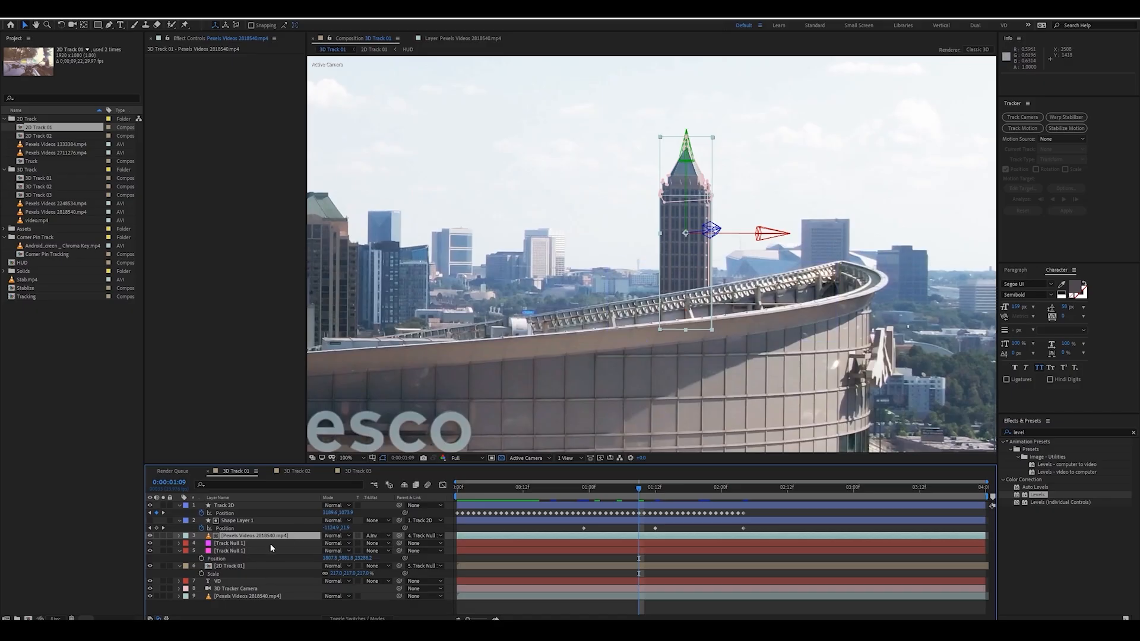
Step: Set the parent of the masked tower footage layer (layer 3) to None and reveal its Position property
left_click(227, 551)
left_click(229, 544)
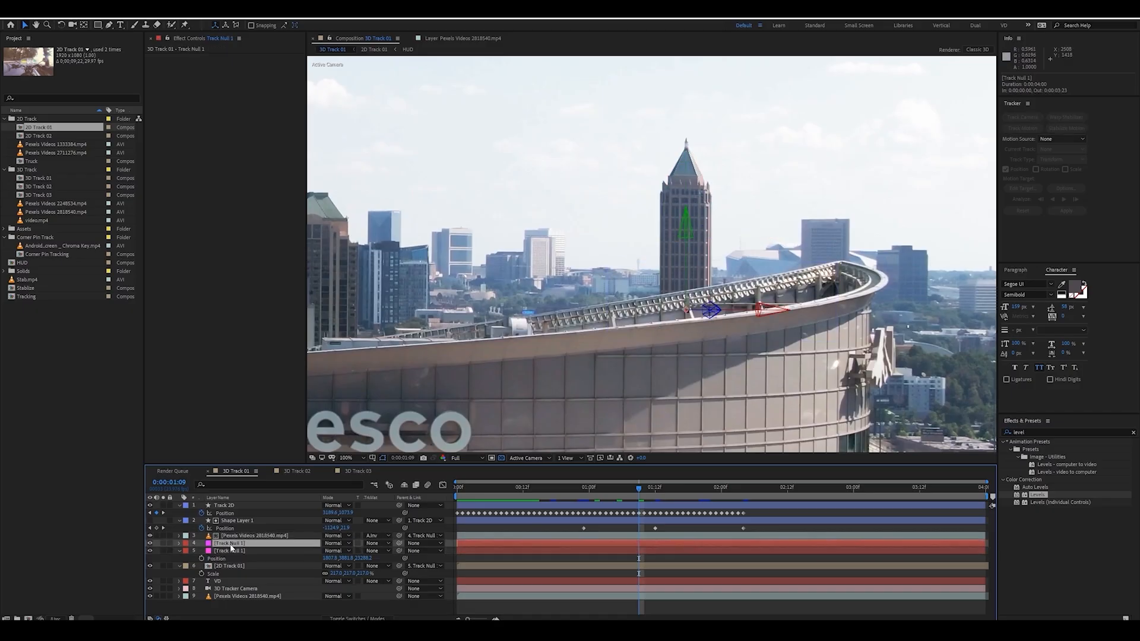
left_click(246, 536)
left_click(424, 536)
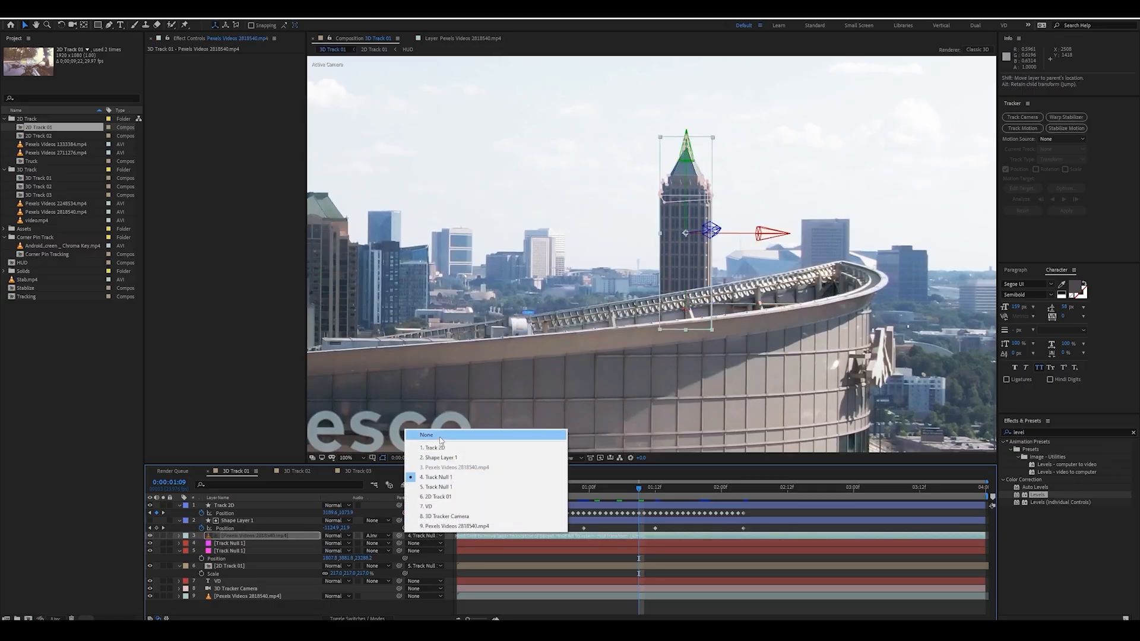
left_click(498, 438)
key("p")
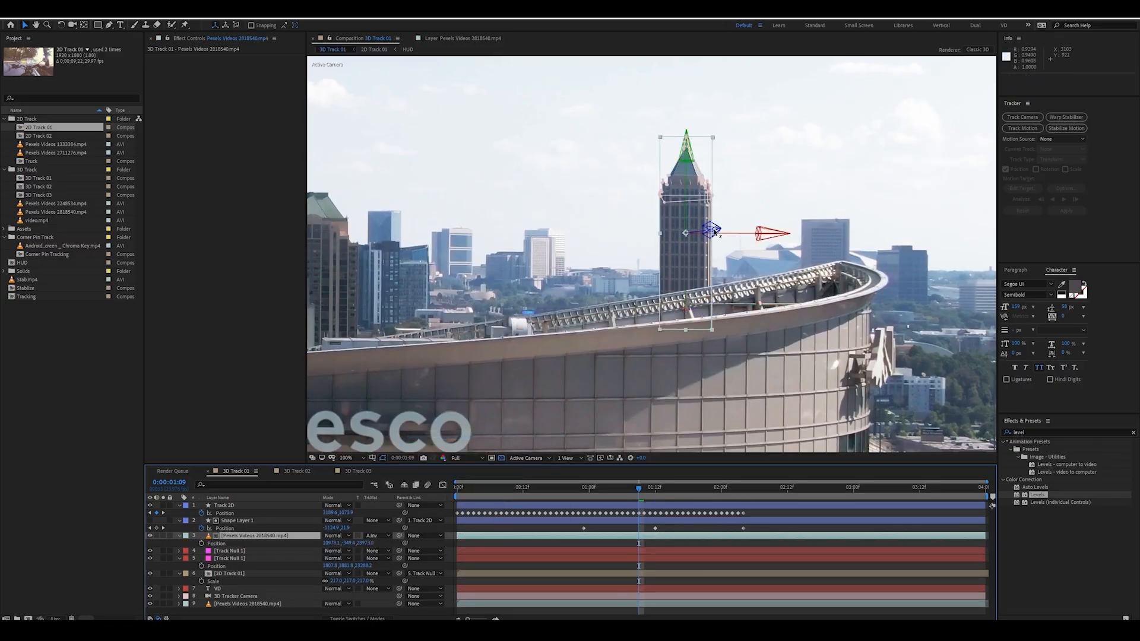
Step: Push the tower layer back along Z, shift it to the right along X behind the curved roof, and raise it to Y -525.4
left_click_drag(711, 230, 12, 475)
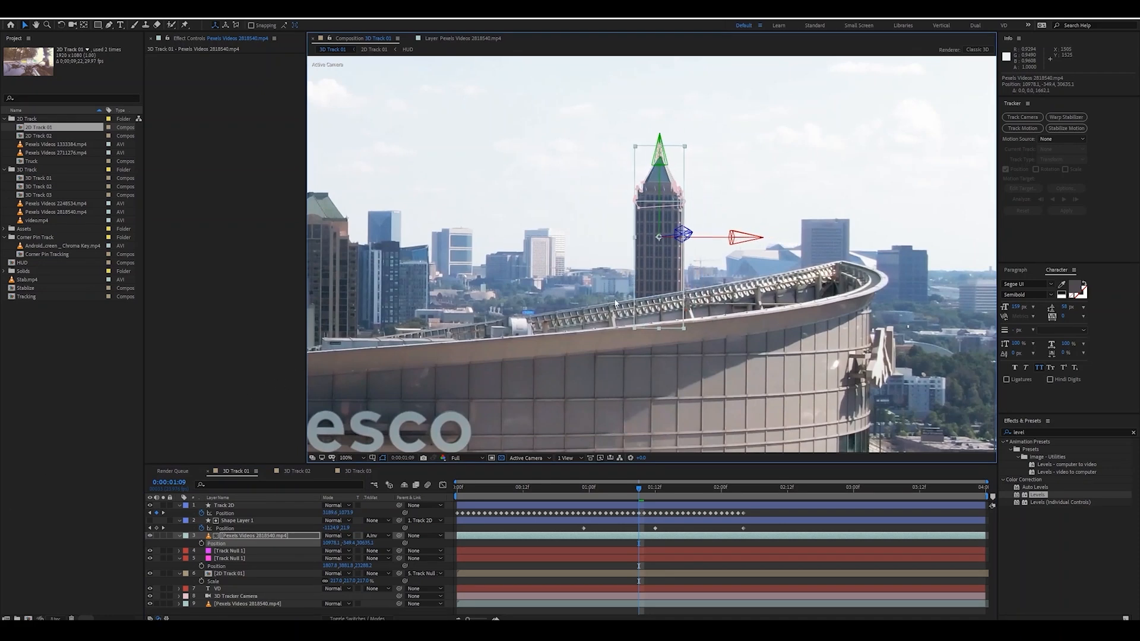
left_click_drag(686, 237, 642, 368)
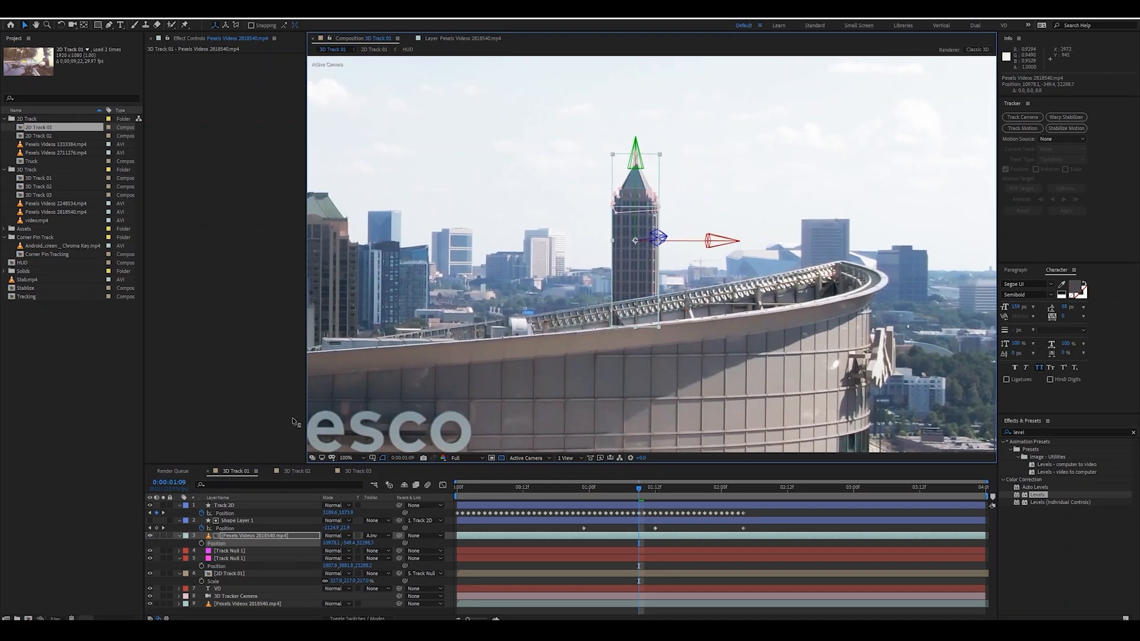
left_click_drag(294, 423, 130, 476)
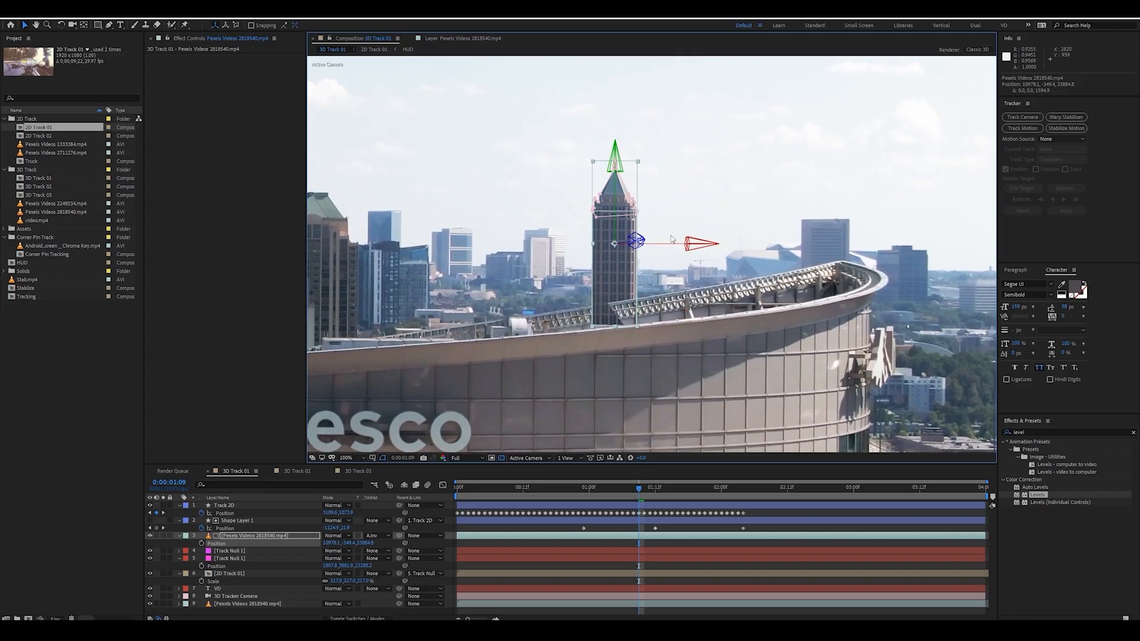
left_click_drag(770, 254, 818, 256)
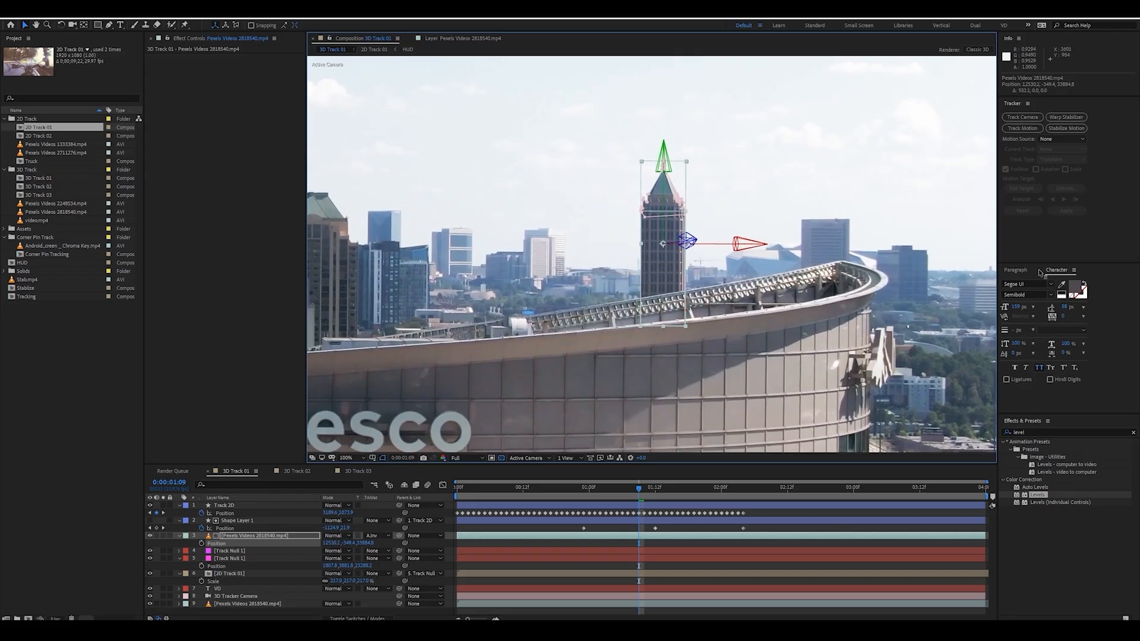
left_click_drag(715, 246, 751, 245)
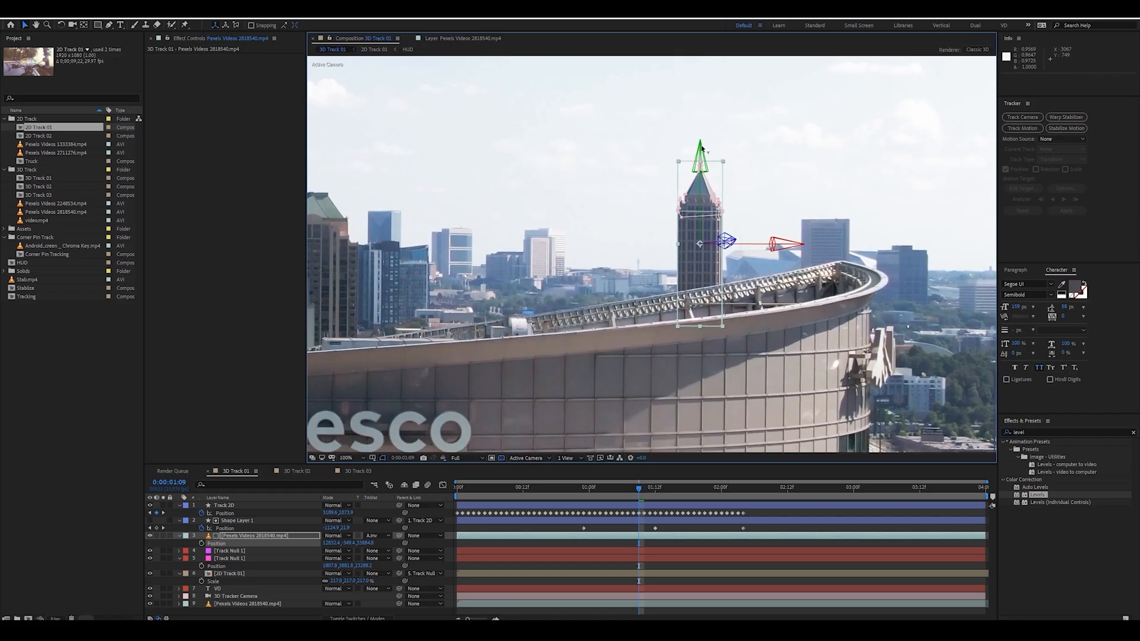
left_click_drag(702, 156, 701, 148)
scroll(665, 266, "down", 1)
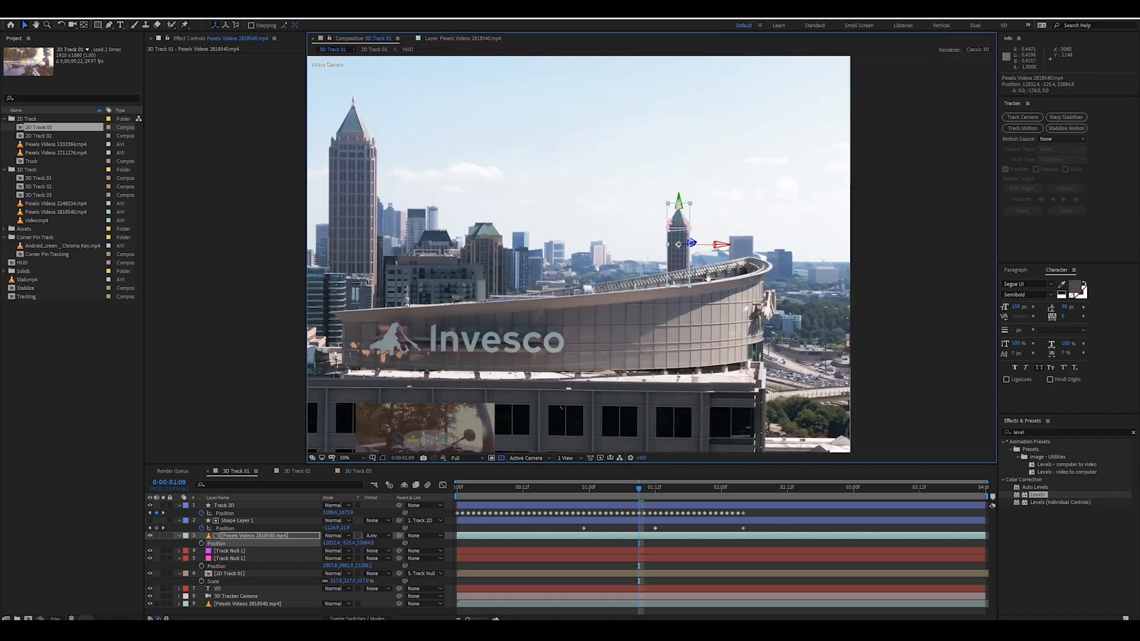
left_click_drag(665, 267, 681, 258)
Step: Preview the tower's motion from the start to 0:00:00:17 and increase the tower layer's Z position to place it farther back
left_click_drag(476, 488, 454, 482)
key("space")
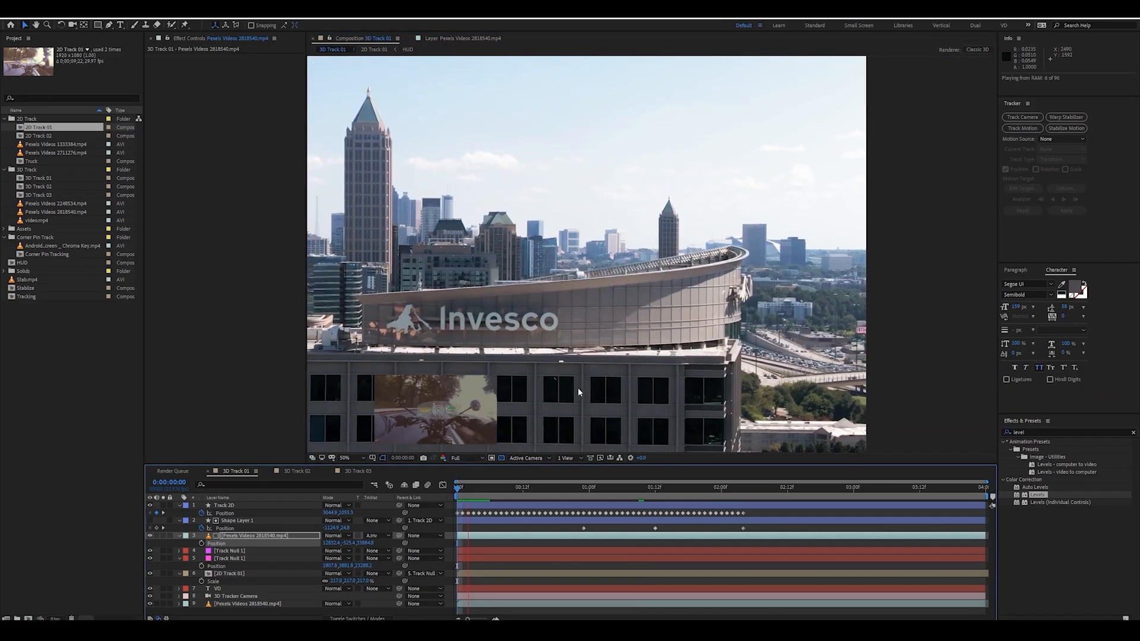
key("space")
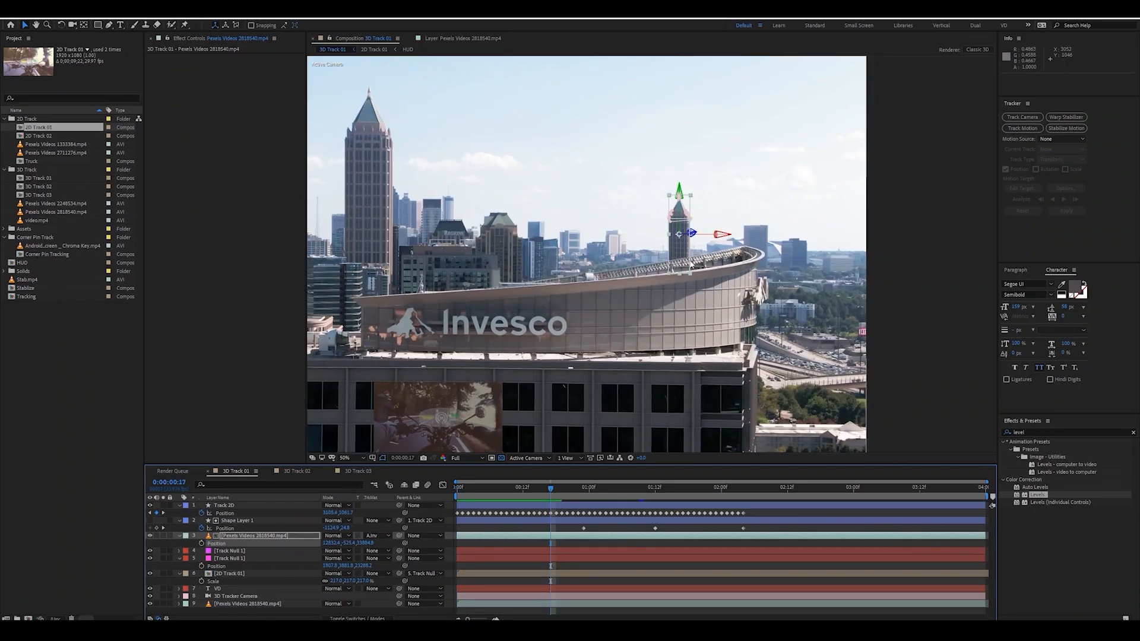
left_click(319, 525)
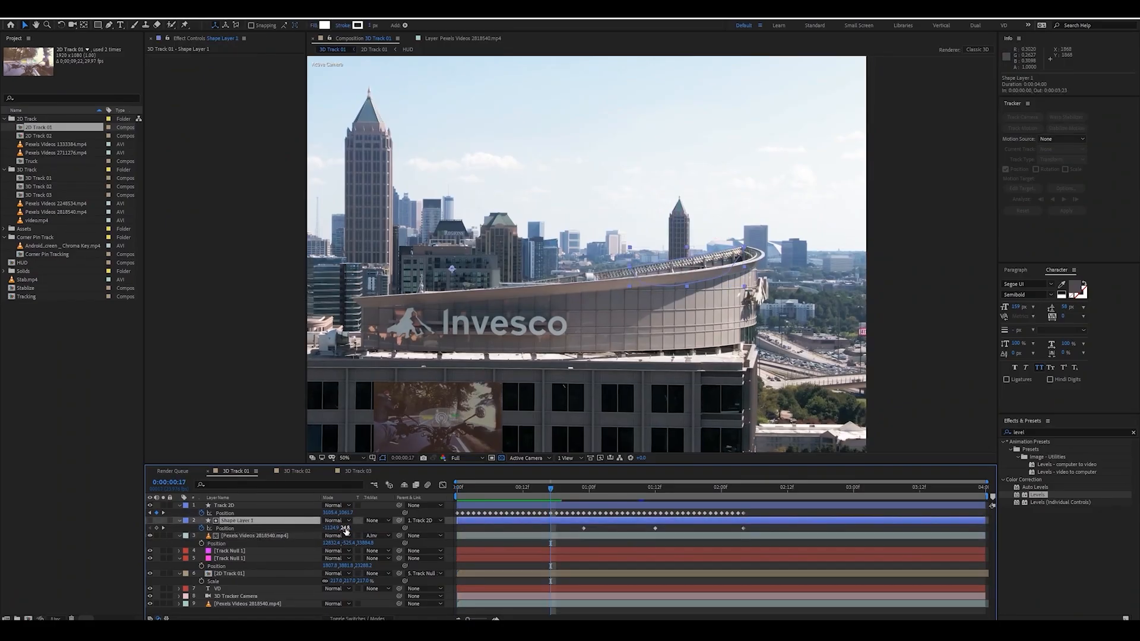
left_click(249, 538)
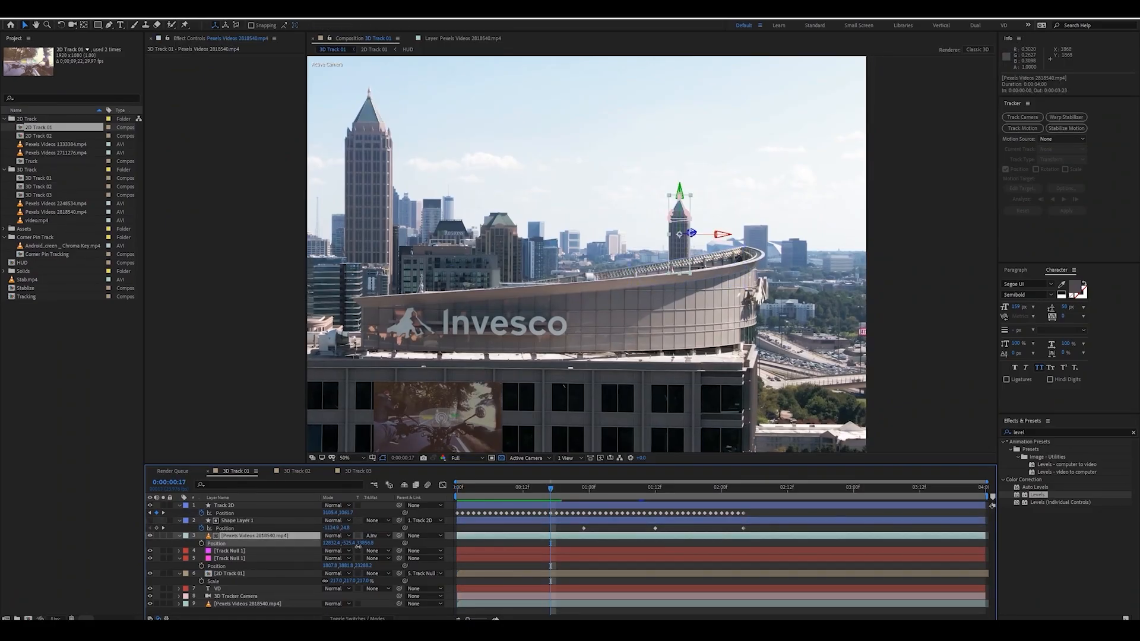
left_click_drag(366, 542, 422, 543)
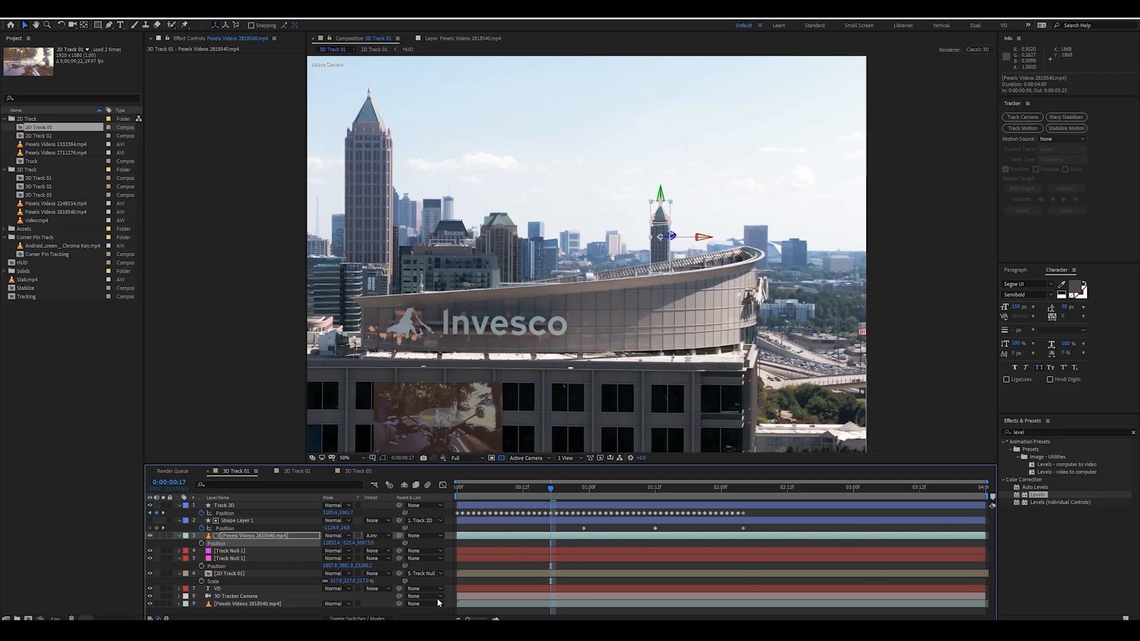
Step: Push the tower layer much farther back by setting its Z position to about 80973
left_click(370, 543)
left_click(361, 543)
key("Return")
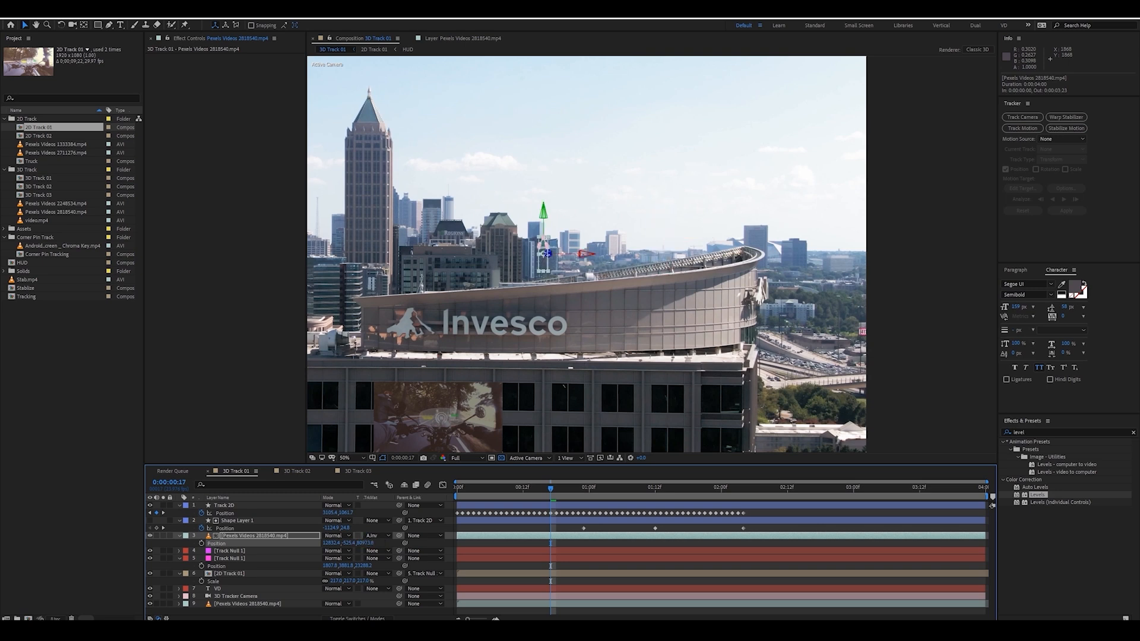
Step: Shift the tower layer along X to about 26278.5 so it stands behind the curved roof's railing
left_click_drag(587, 254, 693, 323)
left_click_drag(584, 259, 720, 265)
scroll(616, 265, "up", 1)
left_click_drag(616, 265, 482, 288)
key("v")
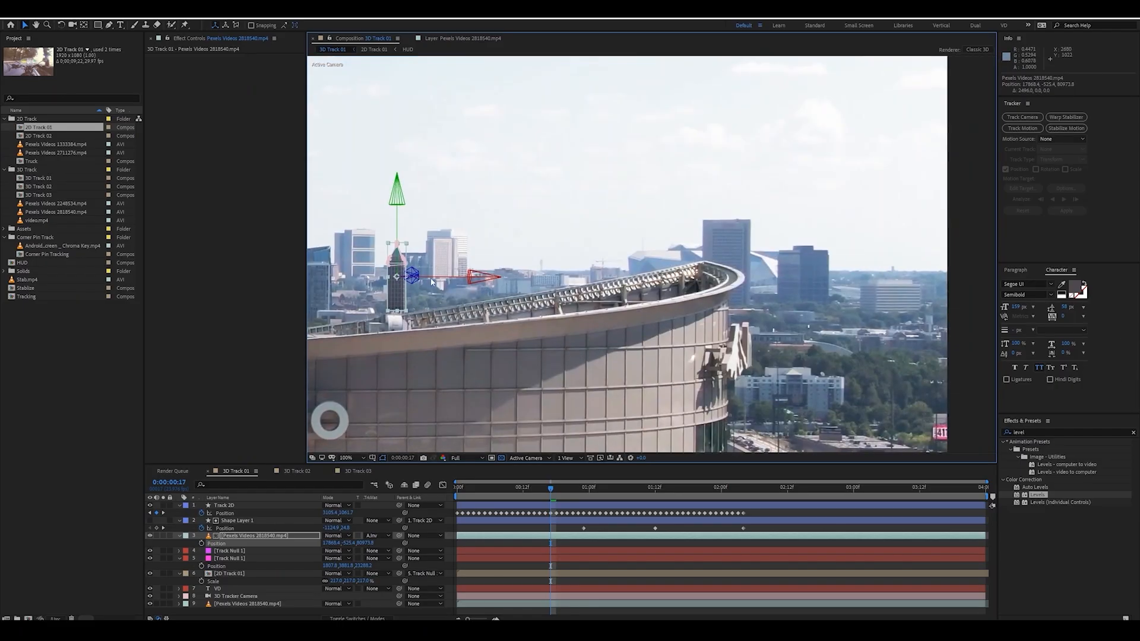
left_click_drag(631, 283, 715, 308)
left_click_drag(490, 279, 544, 279)
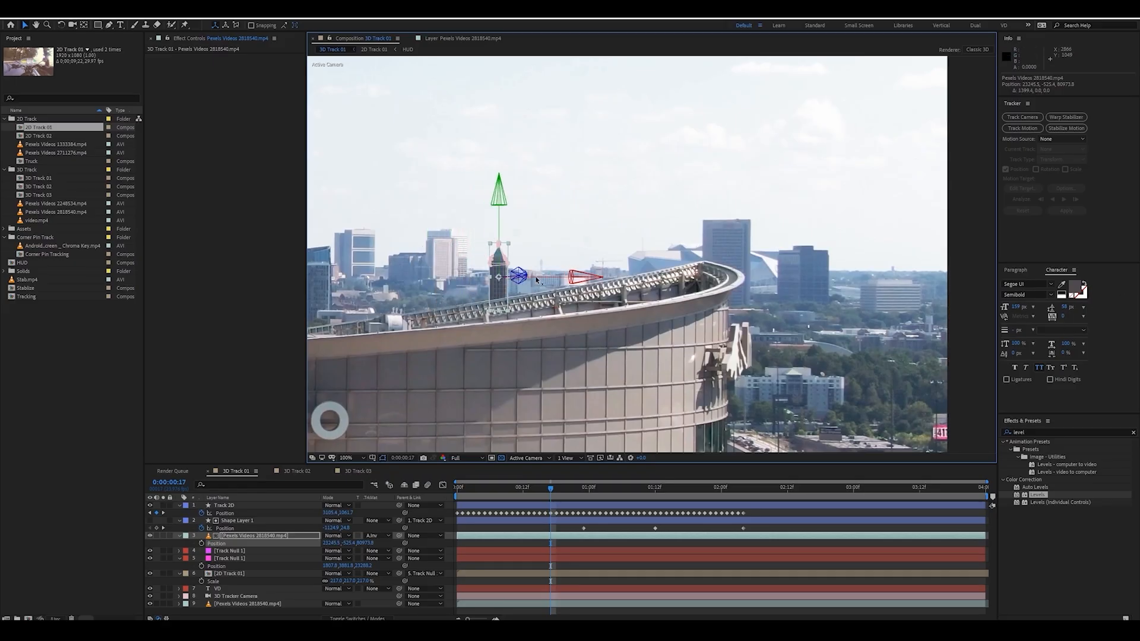
left_click_drag(851, 291, 1139, 321)
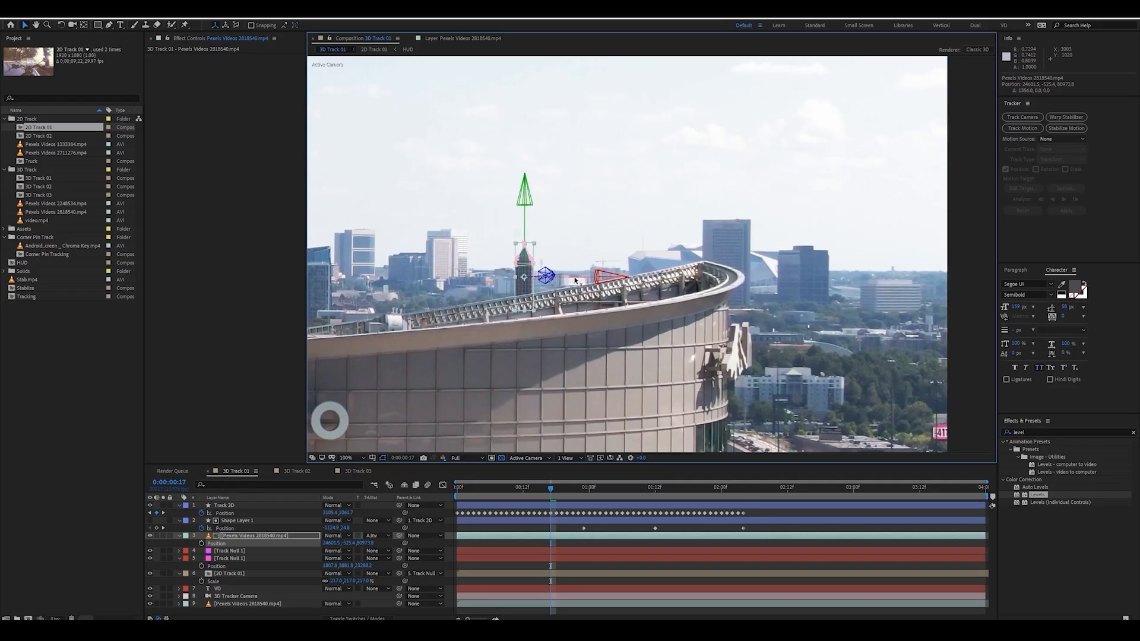
left_click_drag(576, 279, 782, 336)
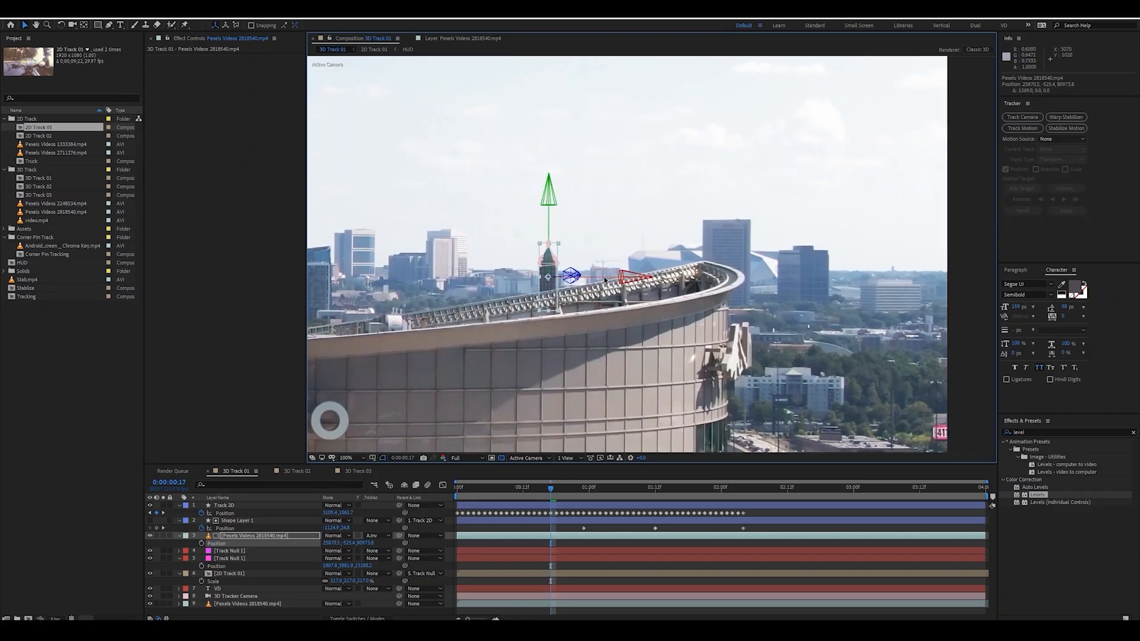
left_click_drag(606, 280, 613, 280)
Step: Scale the tower layer up to 985% and raise it to Y -1018.4
key("s")
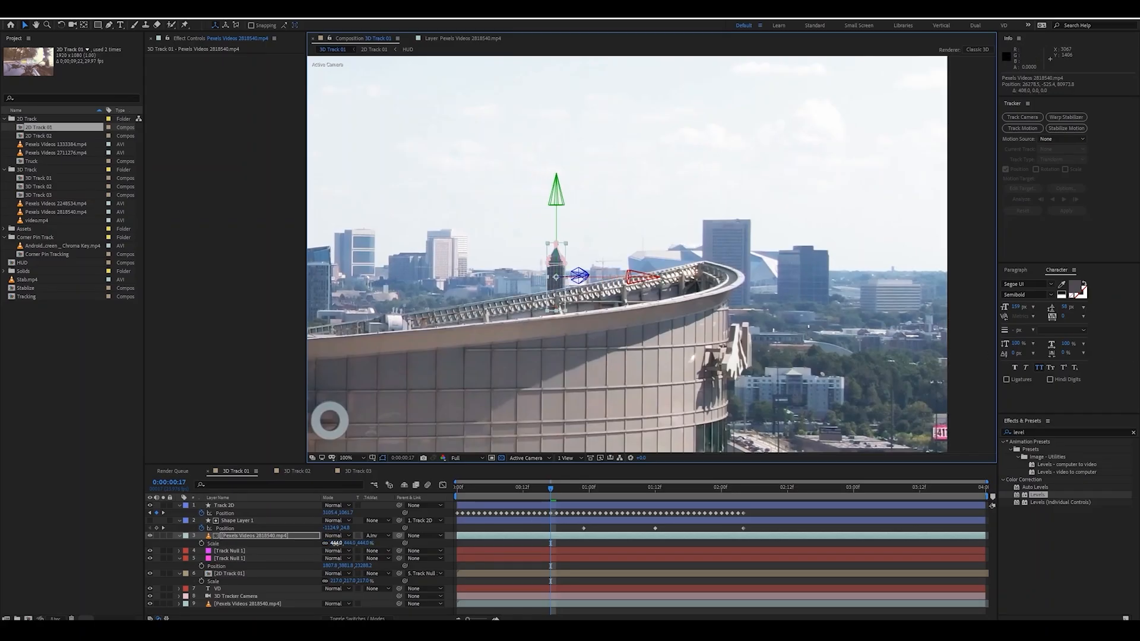
left_click_drag(336, 542, 570, 533)
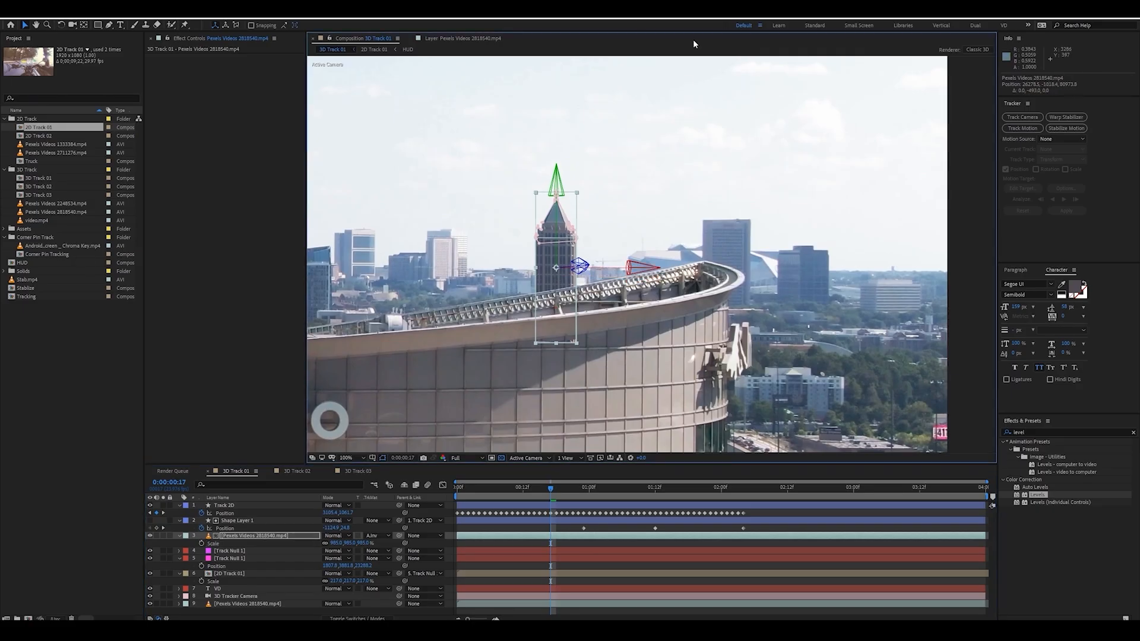
scroll(583, 225, "down", 2)
scroll(583, 226, "down", 2)
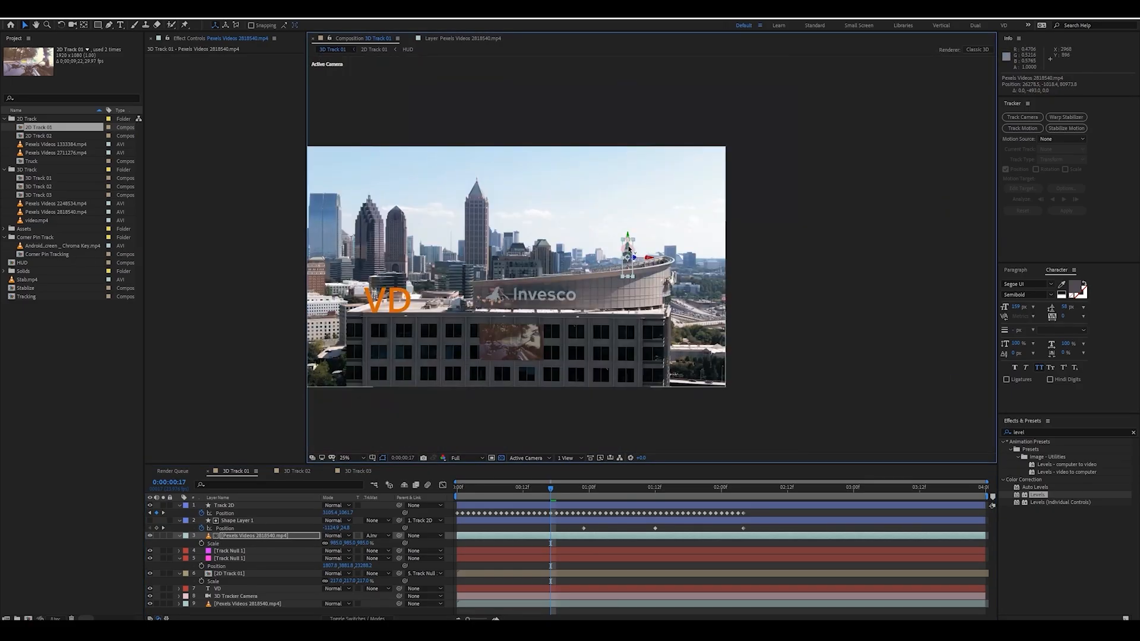
scroll(629, 249, "up", 4)
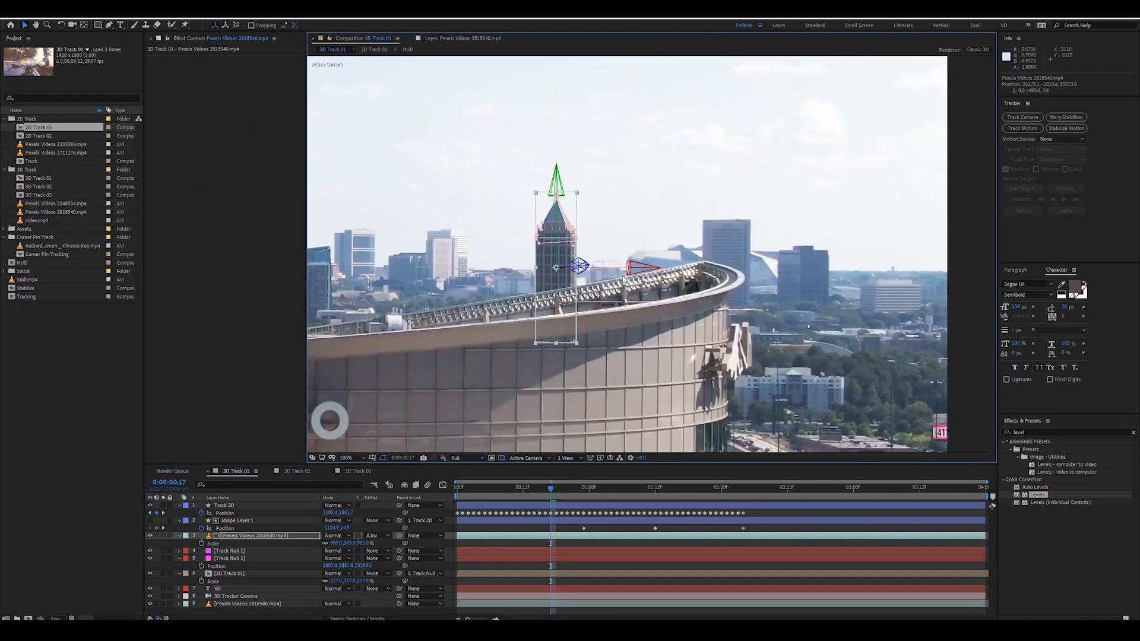
scroll(628, 269, "down", 4)
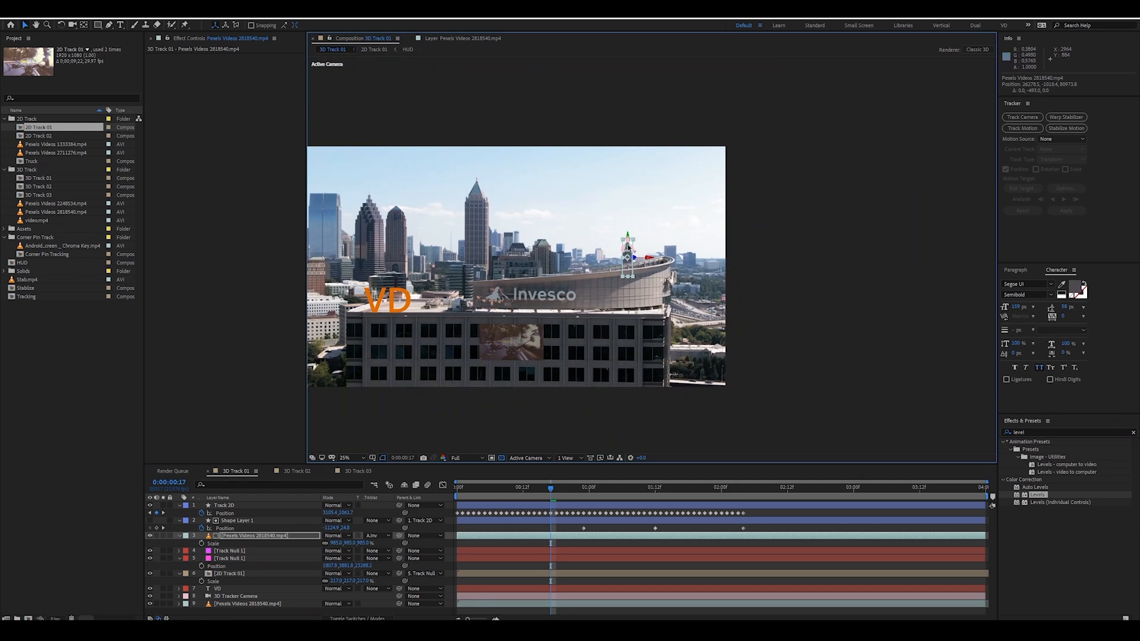
Step: Raise the tower layer to about Y -3082.4 and nudge it along X to about 26958.5
scroll(629, 246, "up", 2)
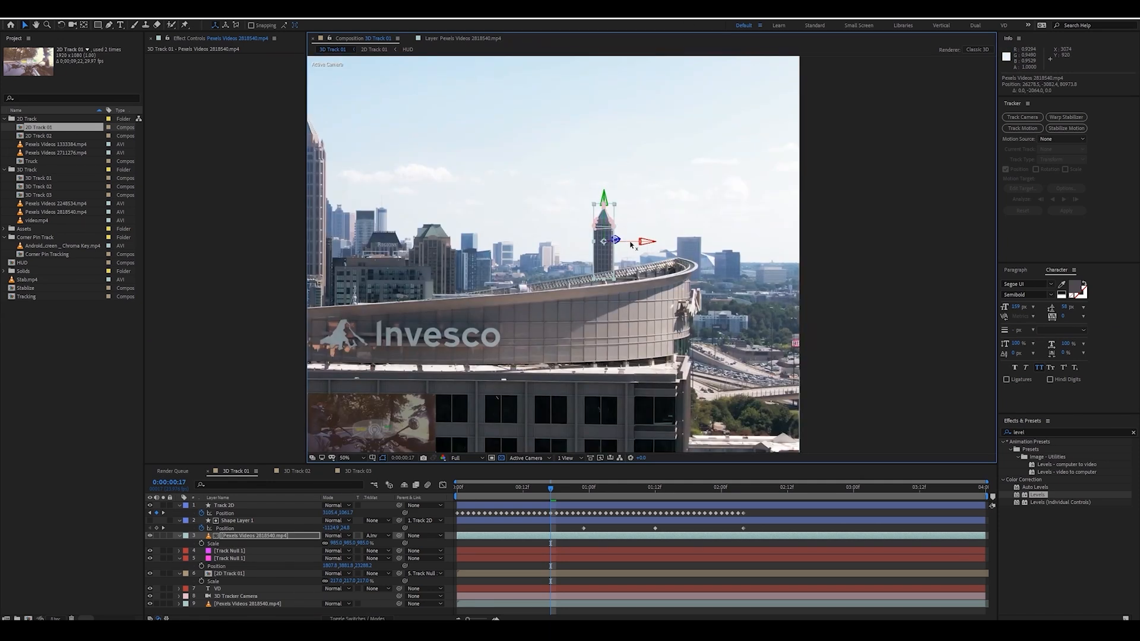
left_click_drag(672, 244, 870, 255)
scroll(652, 255, "down", 1)
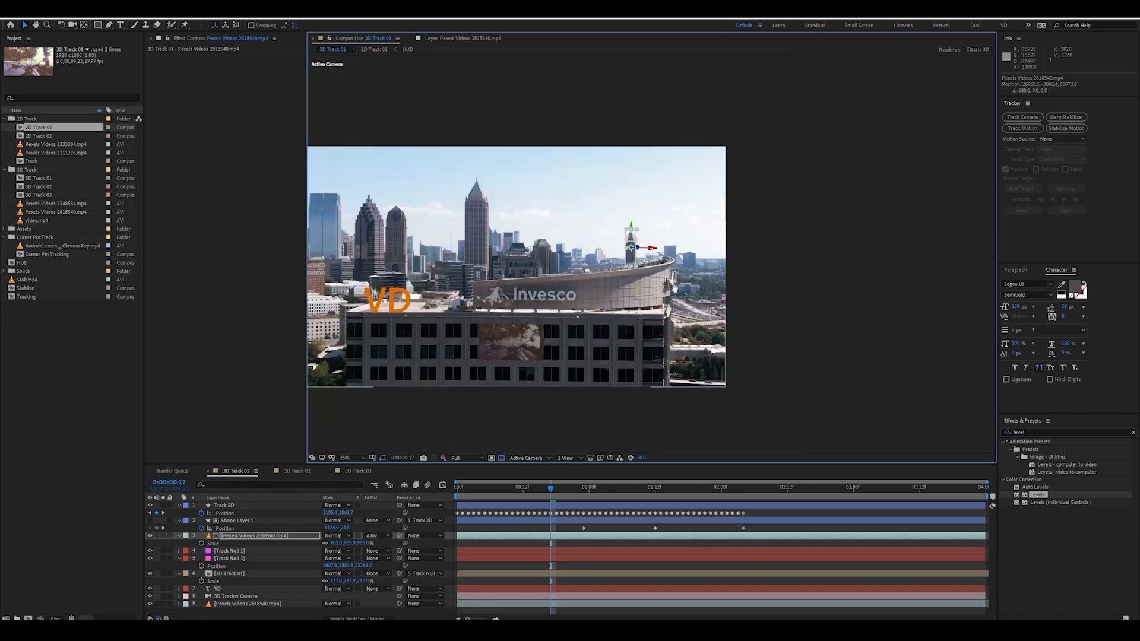
left_click_drag(634, 290, 735, 295)
scroll(735, 294, "up", 1)
Step: Preview the tower composite from the start to 0:00:01:10, checking the tower up close against the railing
key("space")
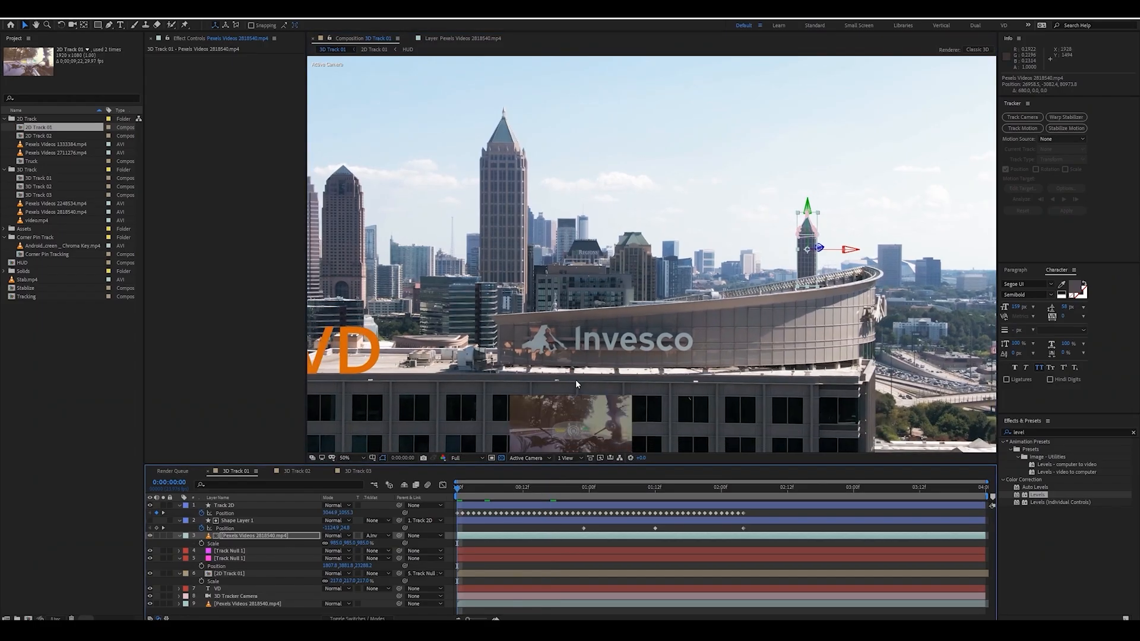
scroll(576, 379, "down", 2)
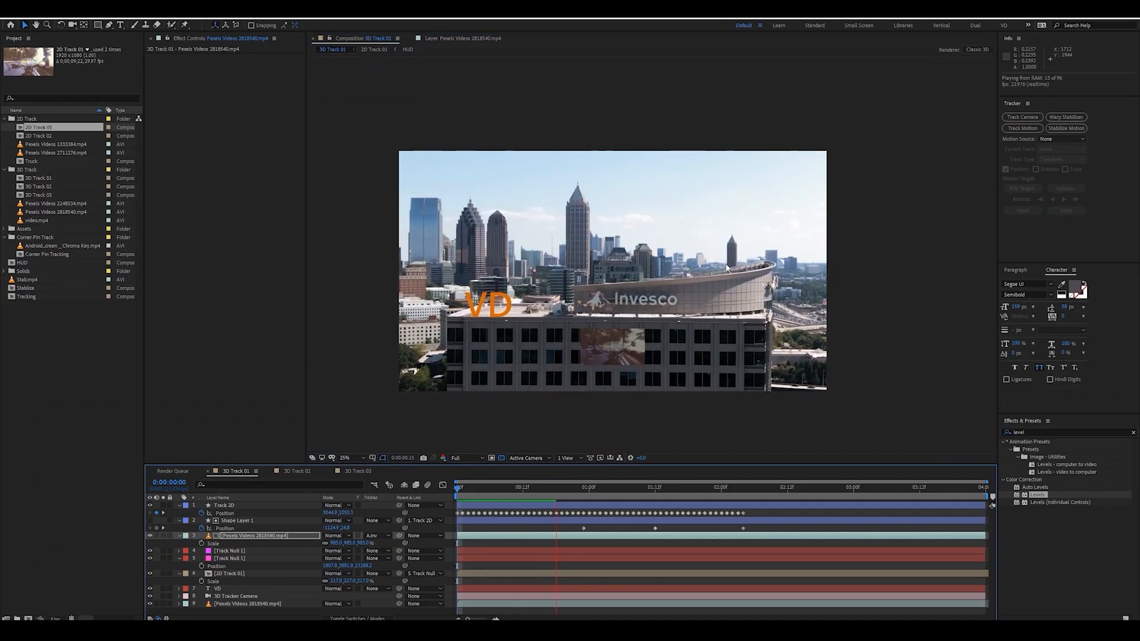
key("space")
scroll(750, 288, "up", 3)
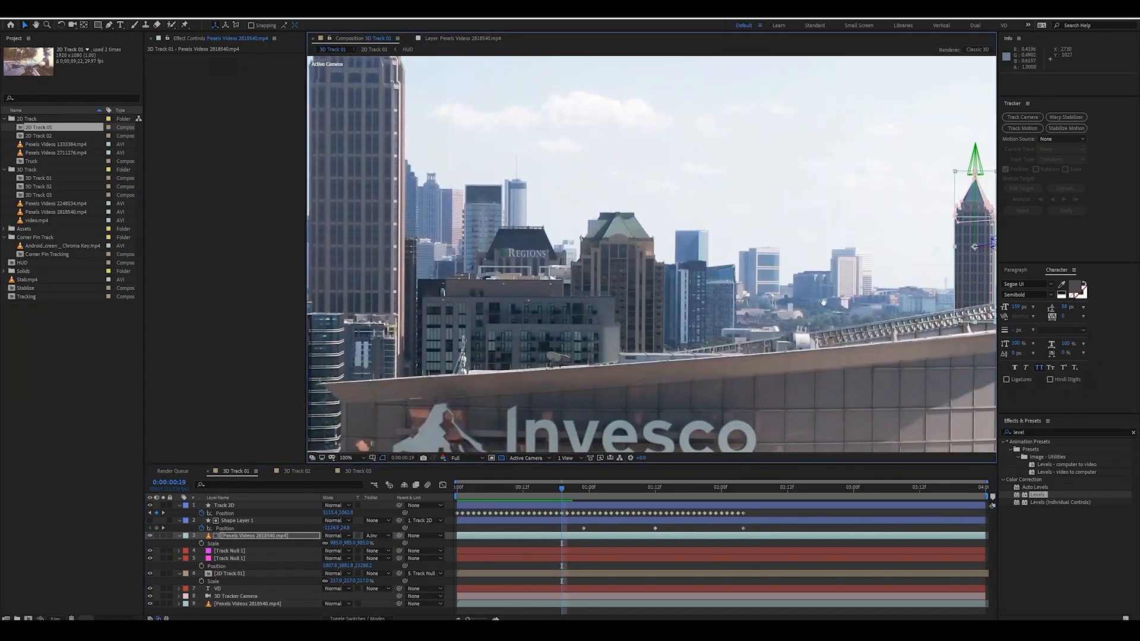
left_click_drag(968, 315, 834, 319)
key("space")
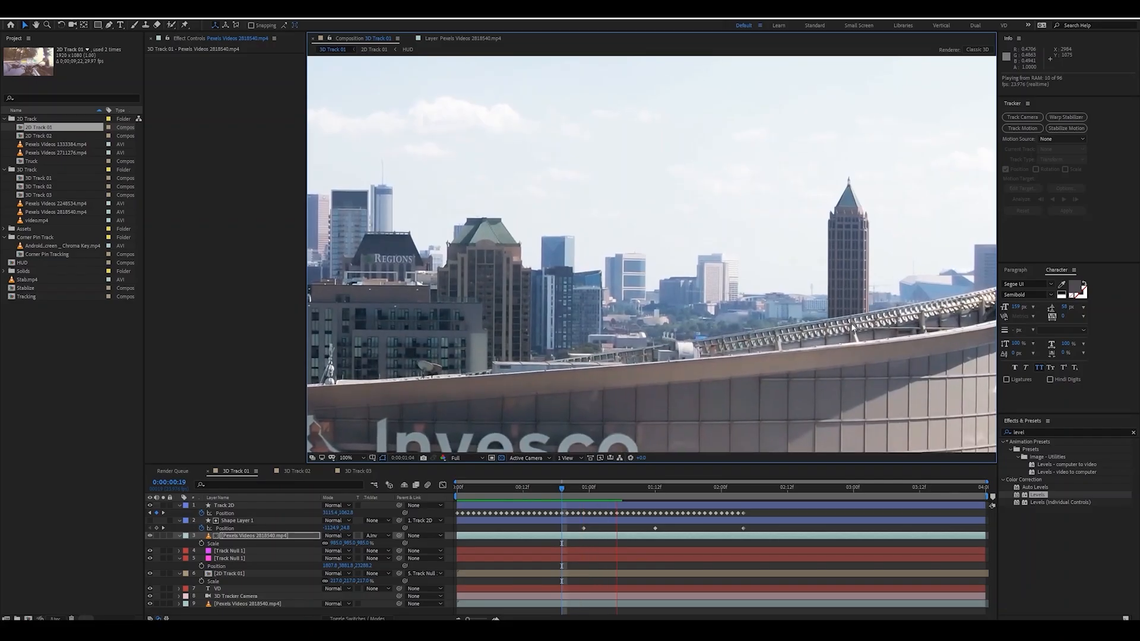
key("space")
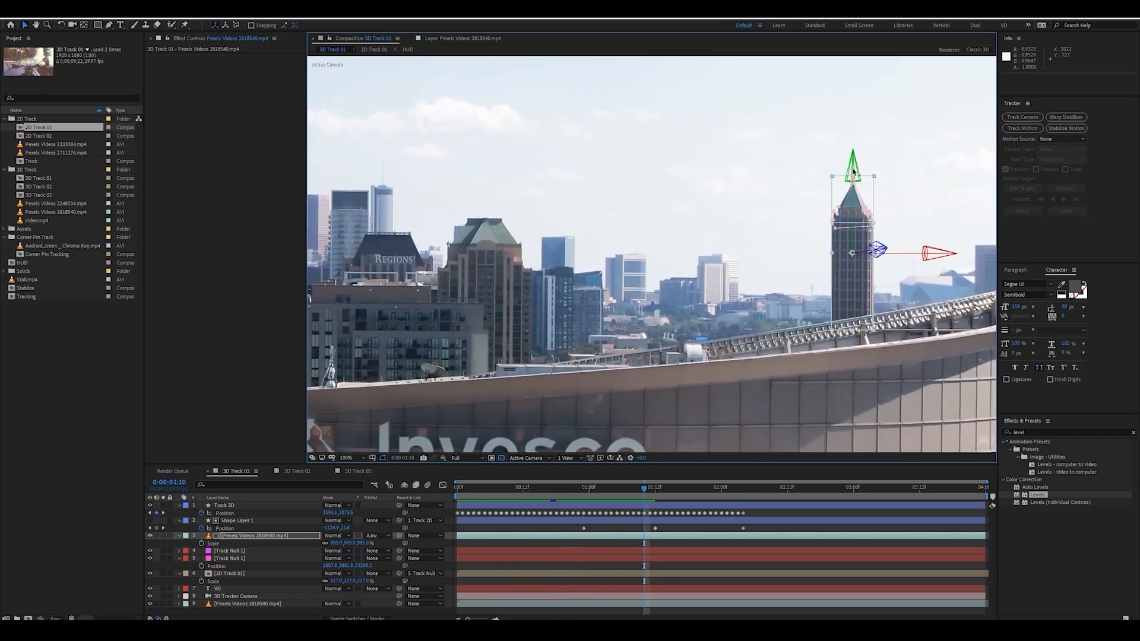
Step: Lower the tower layer slightly to Y -3042.4 and preview the shot up to 0:00:02:13
key("comma")
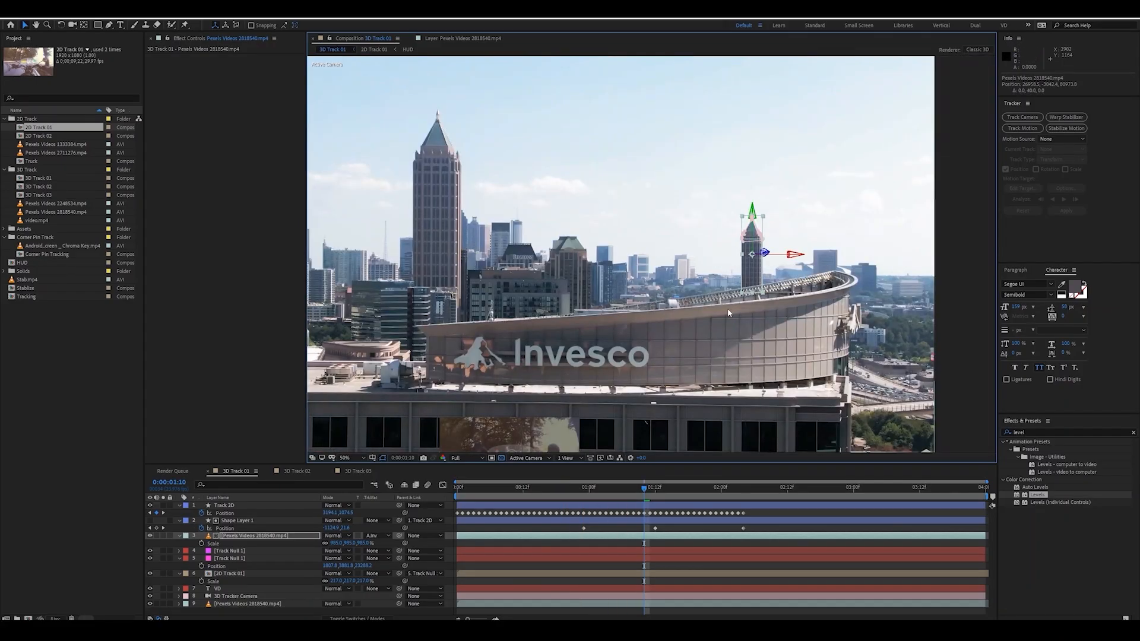
key("space")
key("space")
key("comma")
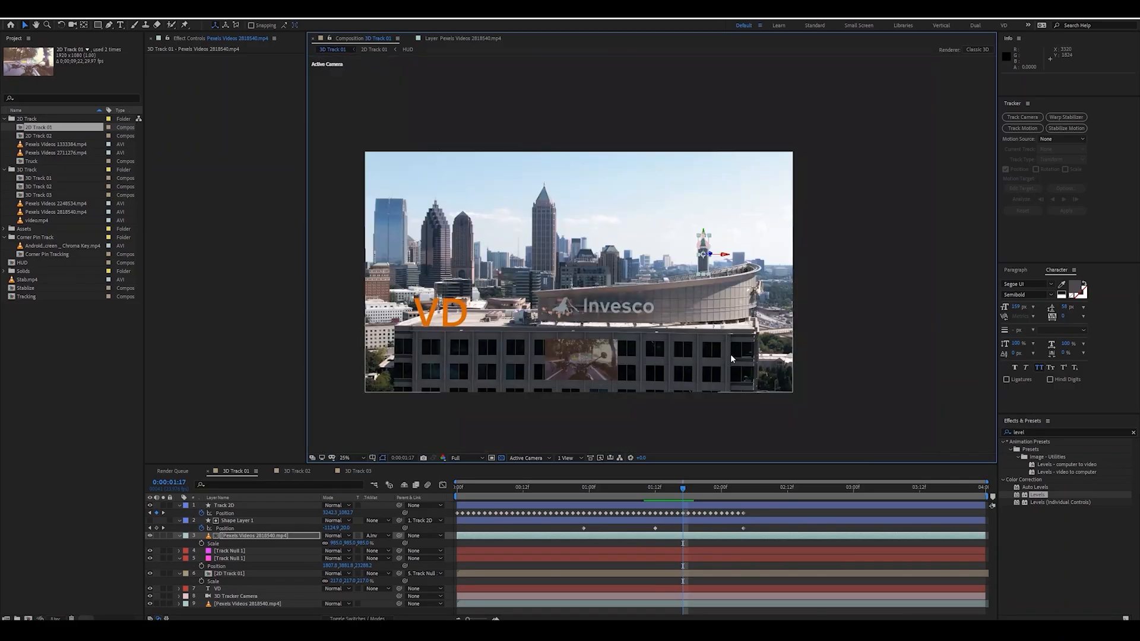
left_click_drag(707, 350, 725, 344)
key("space")
key("space")
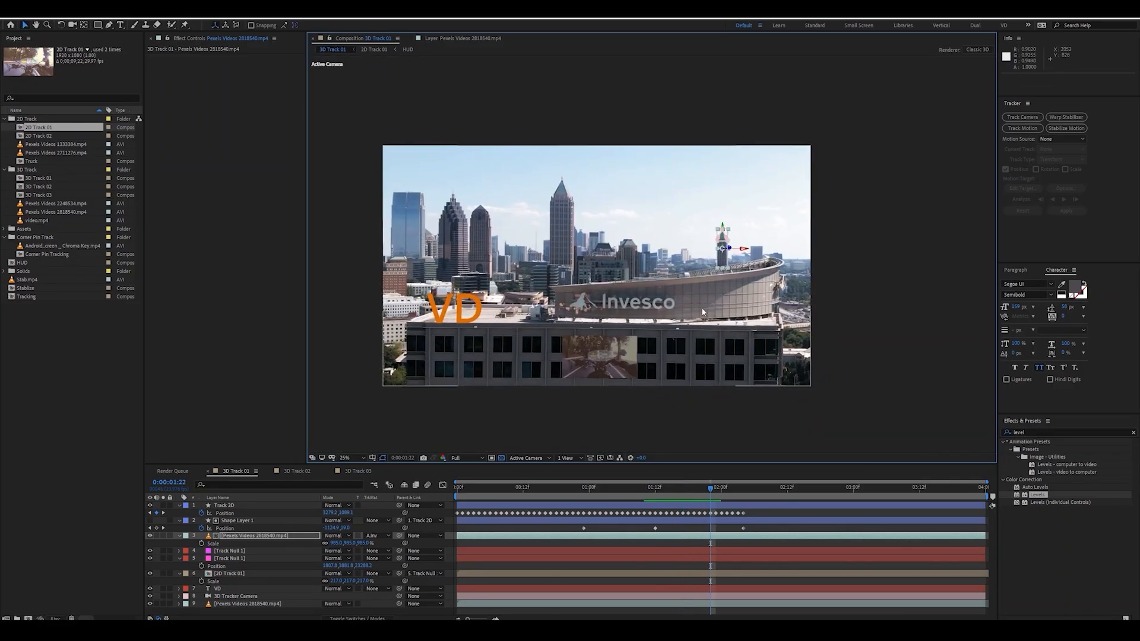
key("space")
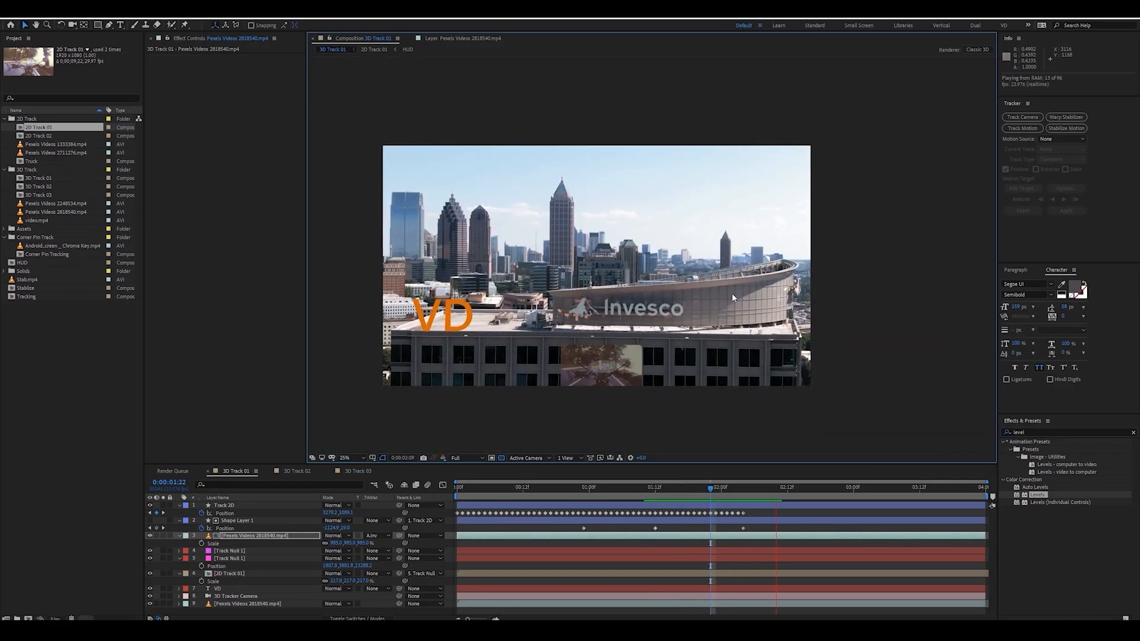
key("space")
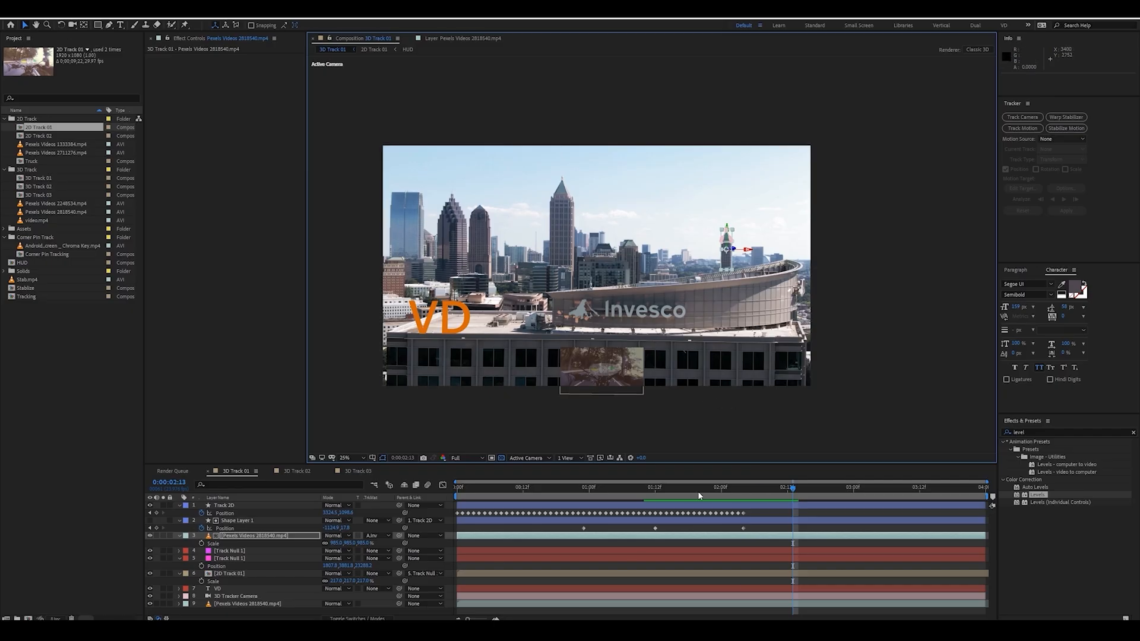
Step: End the work area at 0:00:02:04 and return to 0:00:01:11
left_click_drag(699, 491, 743, 497)
key("n")
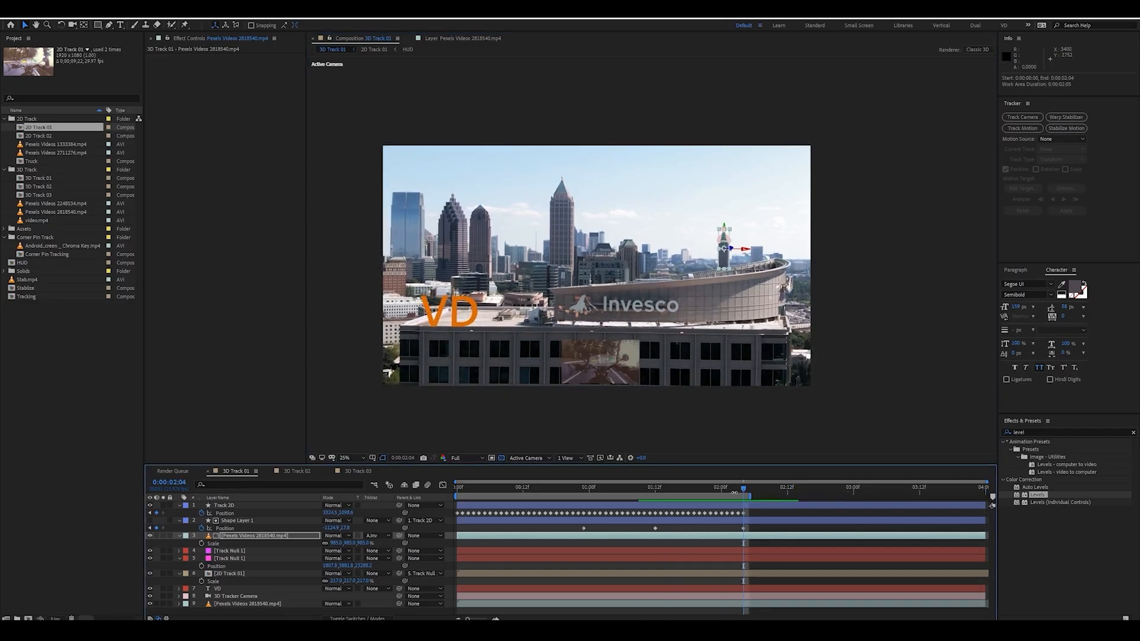
left_click(651, 491)
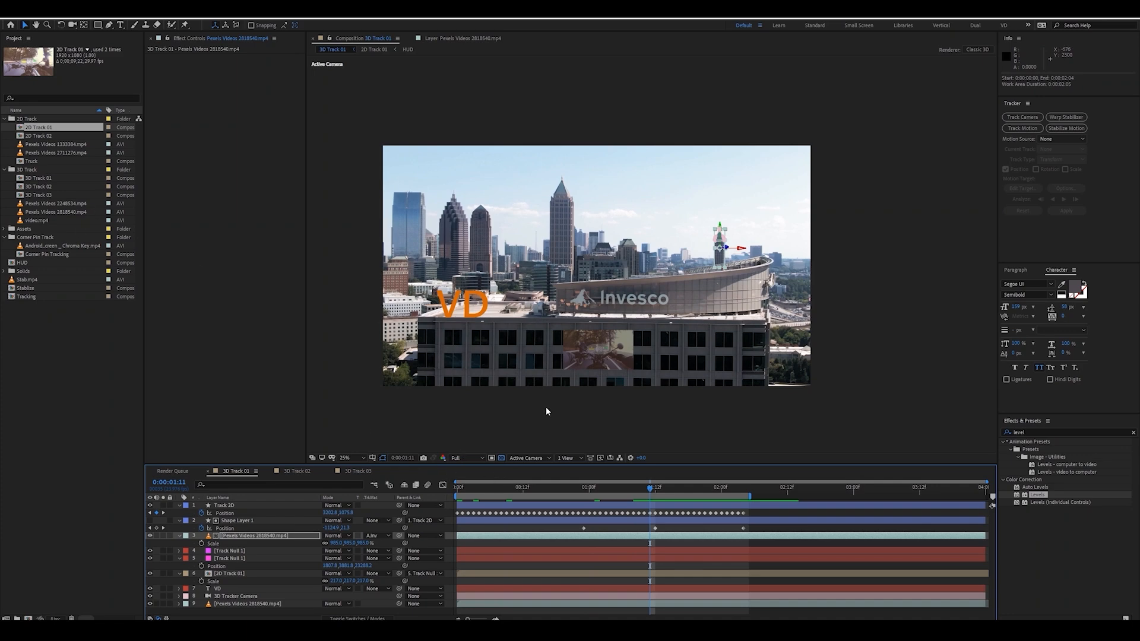
Step: Open the 3D Track 02 composition, preview its street footage, and run Track Camera on it
double_click(50, 188)
key("space")
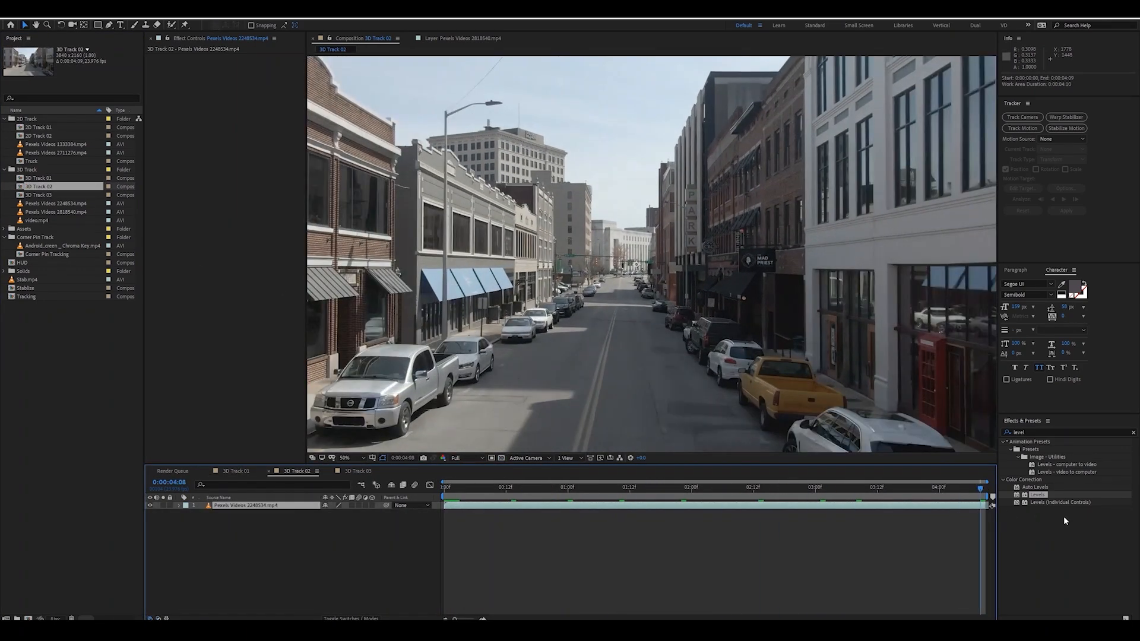
key("space")
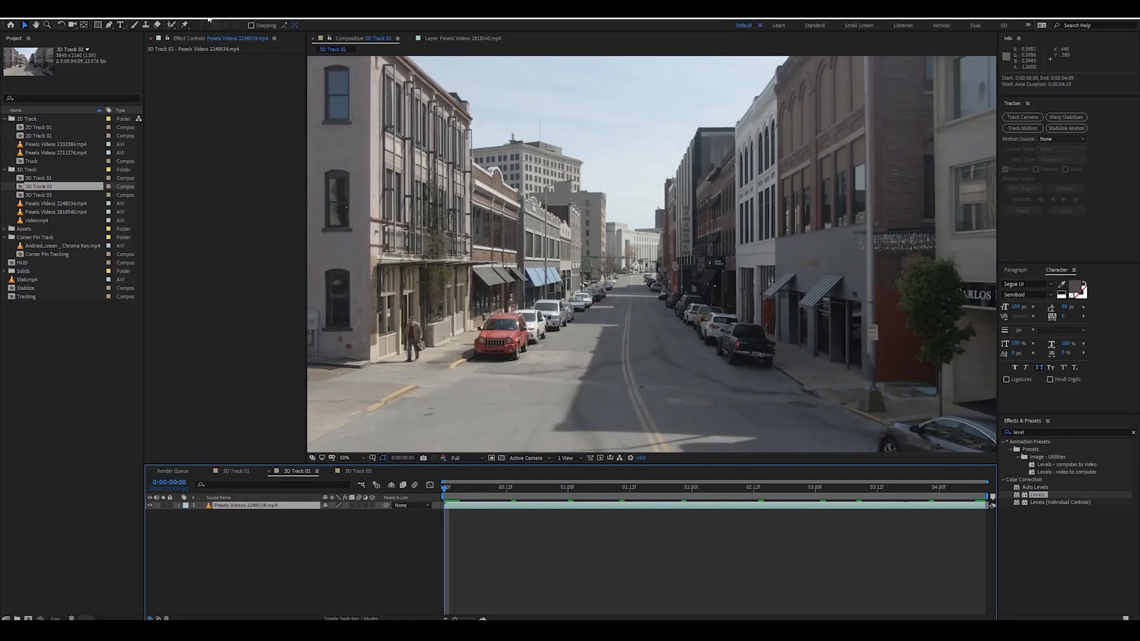
left_click(127, 17)
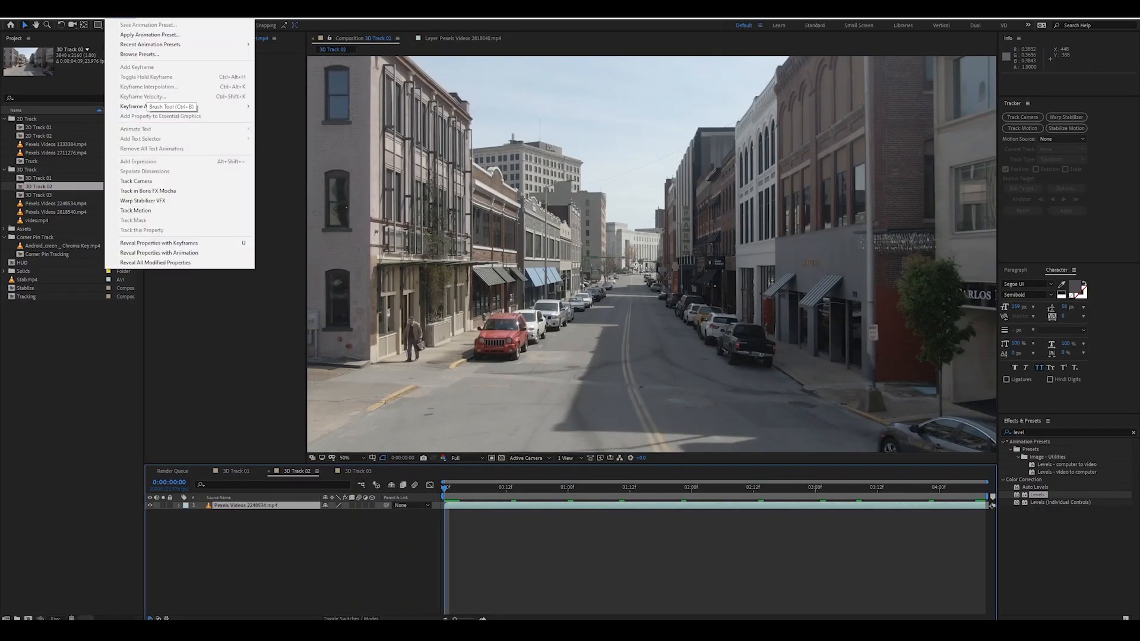
left_click(136, 181)
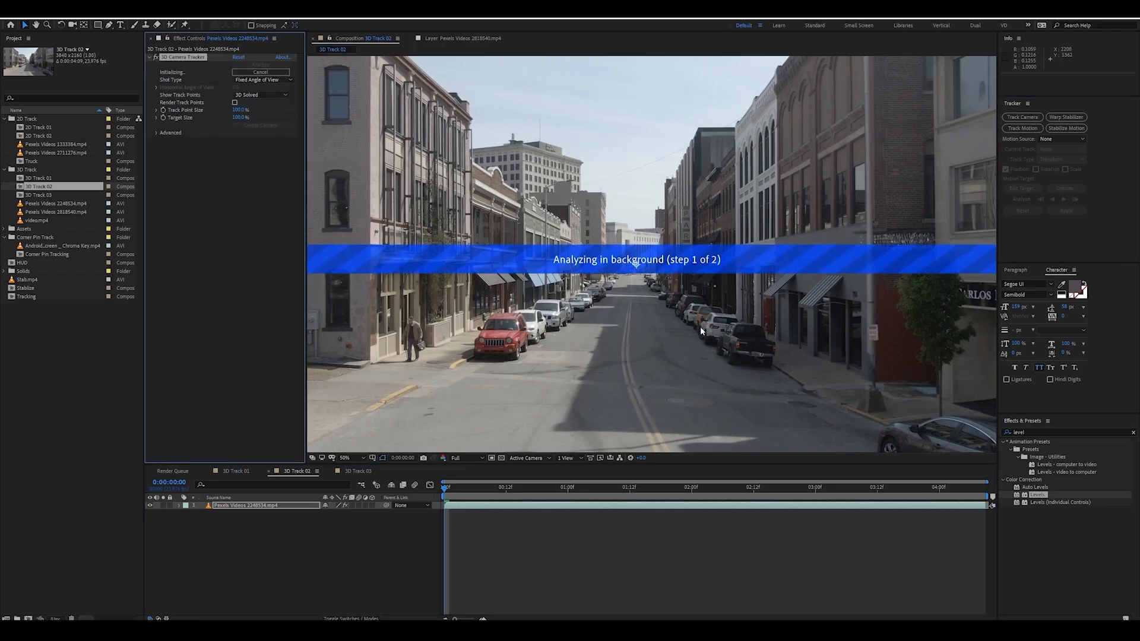
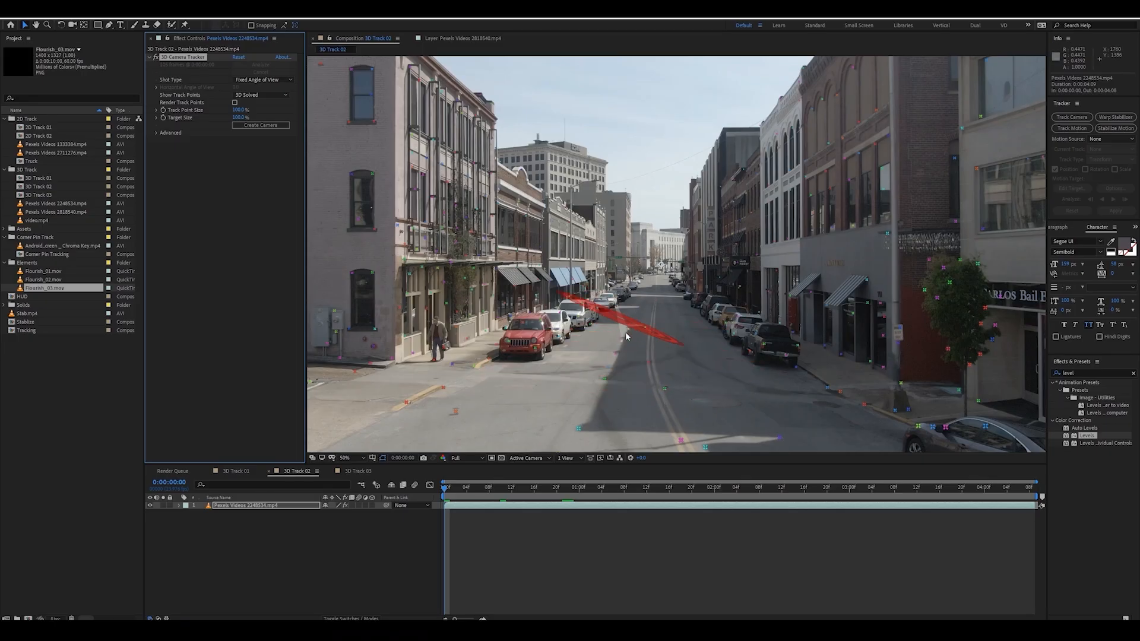
Step: Create a solid and camera from four track points on the road near the red car, and select the new solid layer
left_click(635, 357)
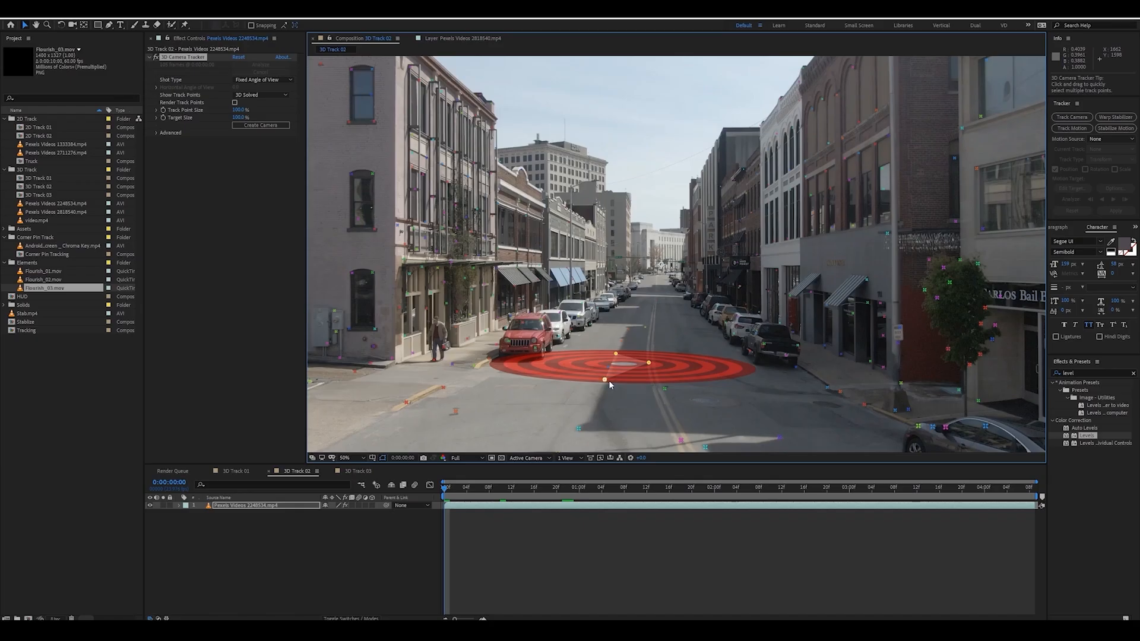
left_click(665, 389)
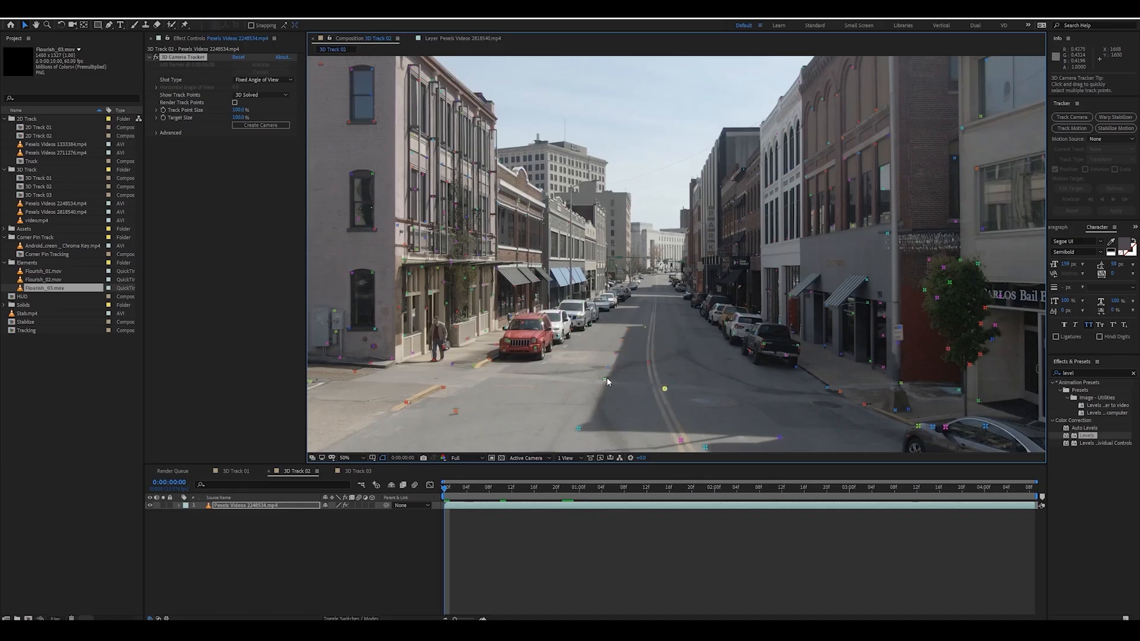
left_click(648, 364, "shift")
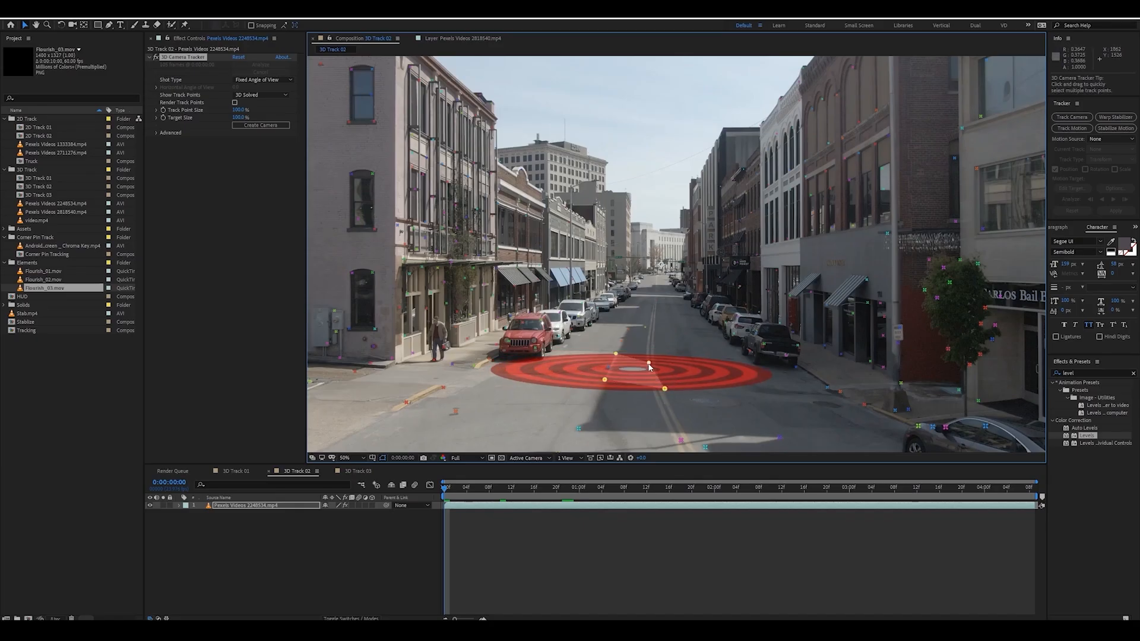
right_click(649, 364)
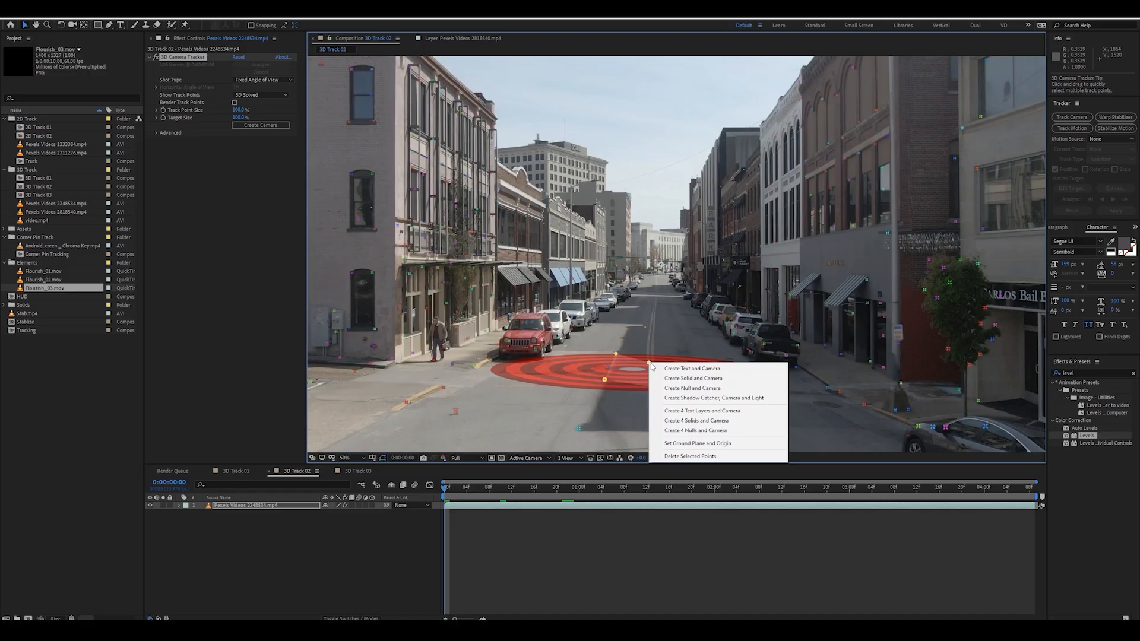
left_click(714, 382)
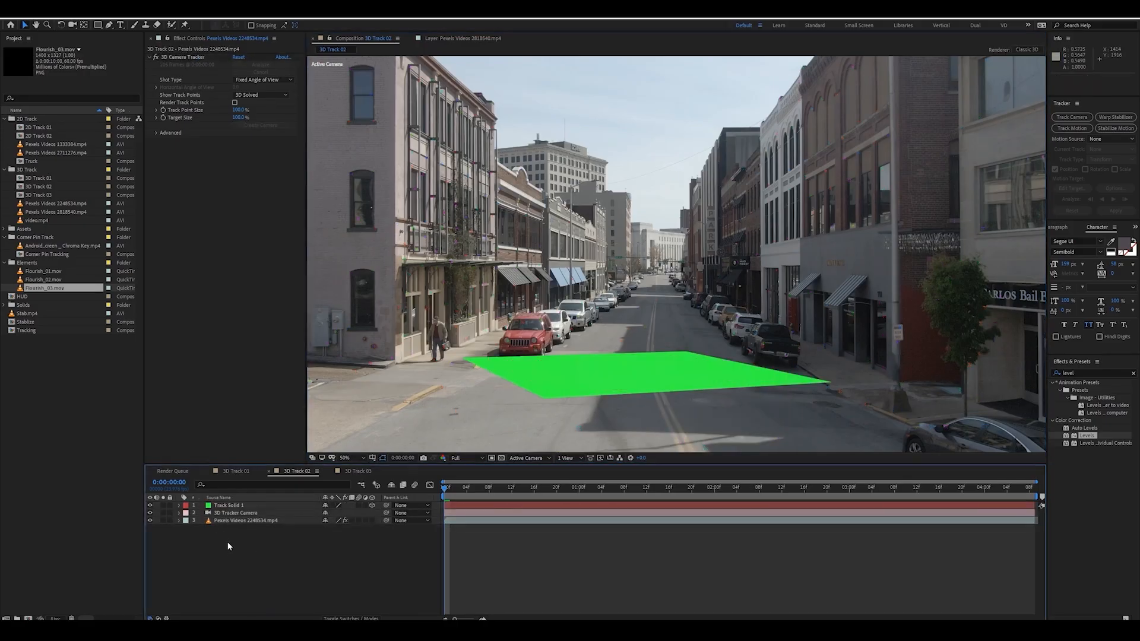
left_click(223, 507)
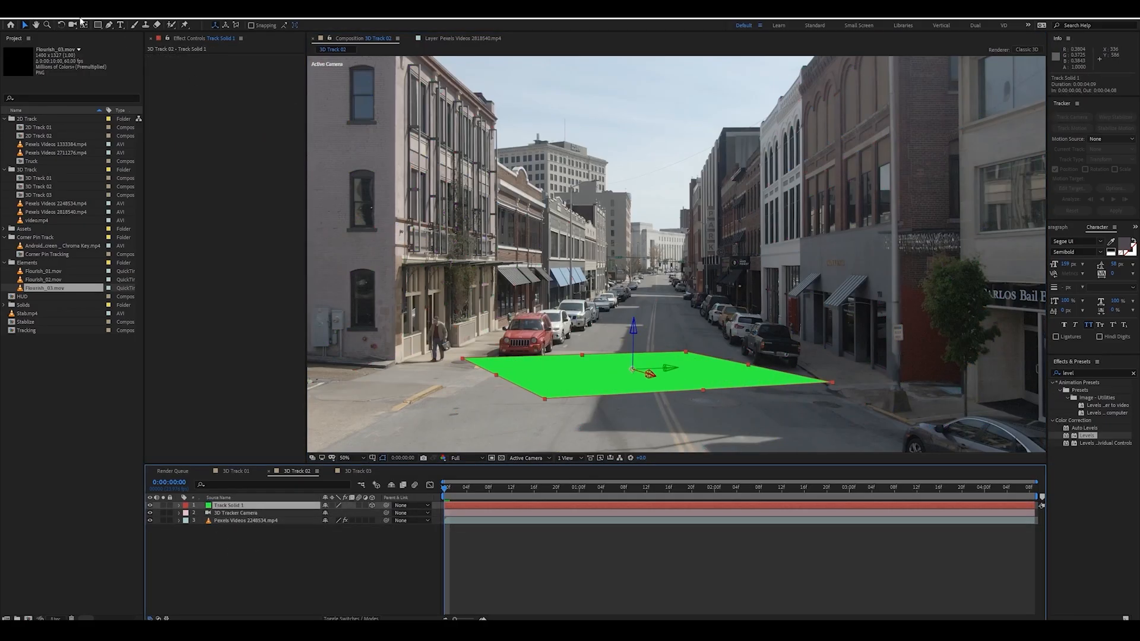
Step: Rotate the green track solid so that its edges line up with the road, and deselect it
key("w")
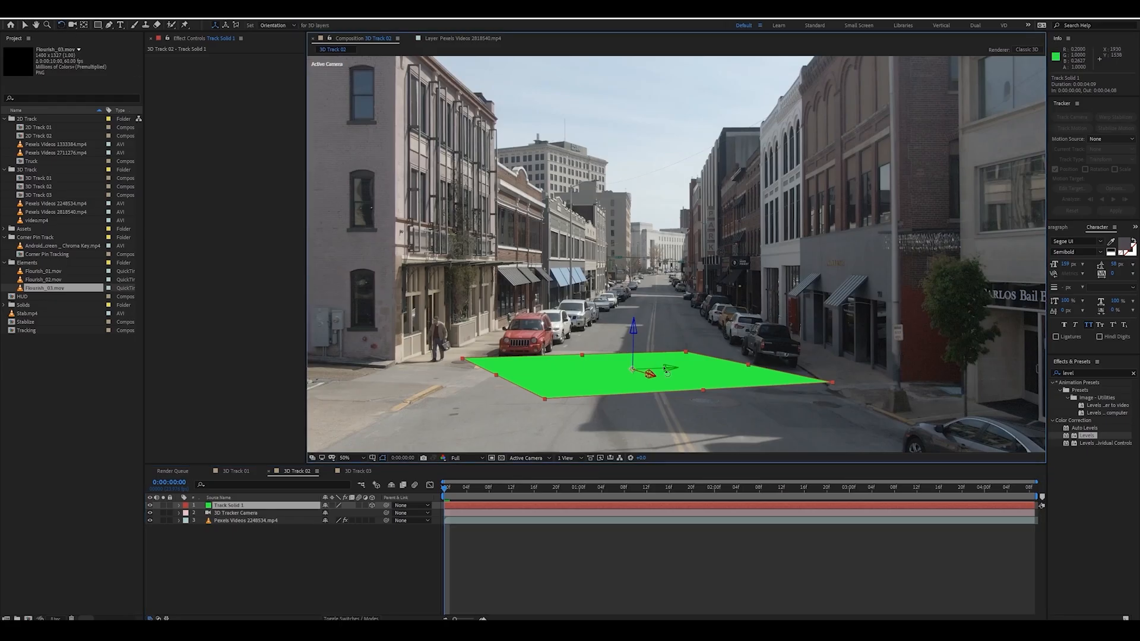
left_click_drag(670, 375, 634, 375)
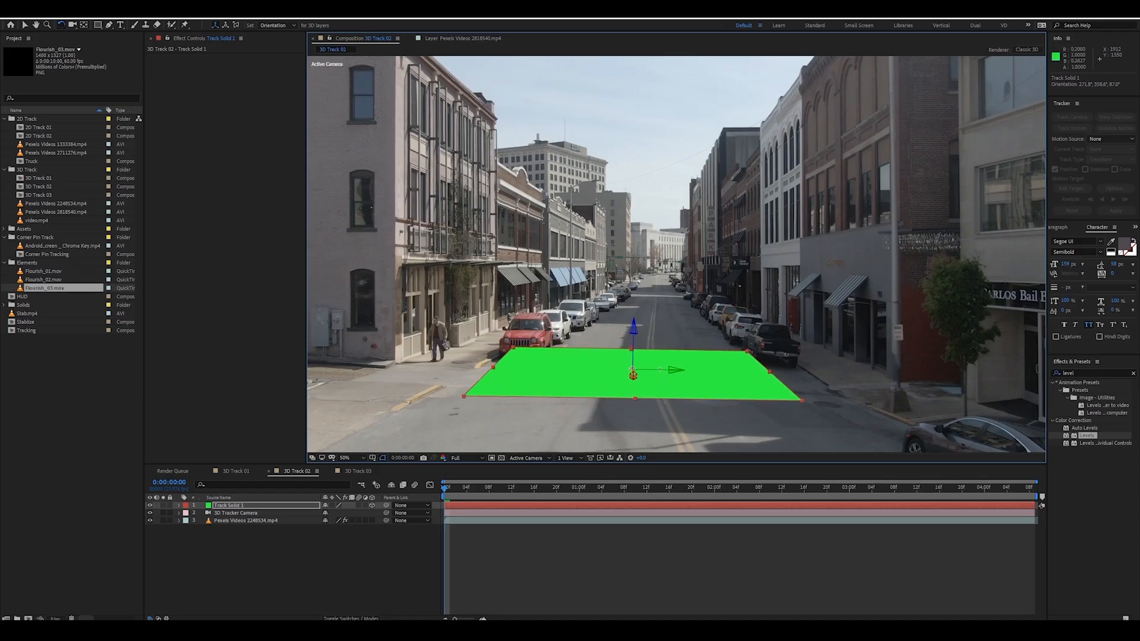
key("v")
left_click(246, 539)
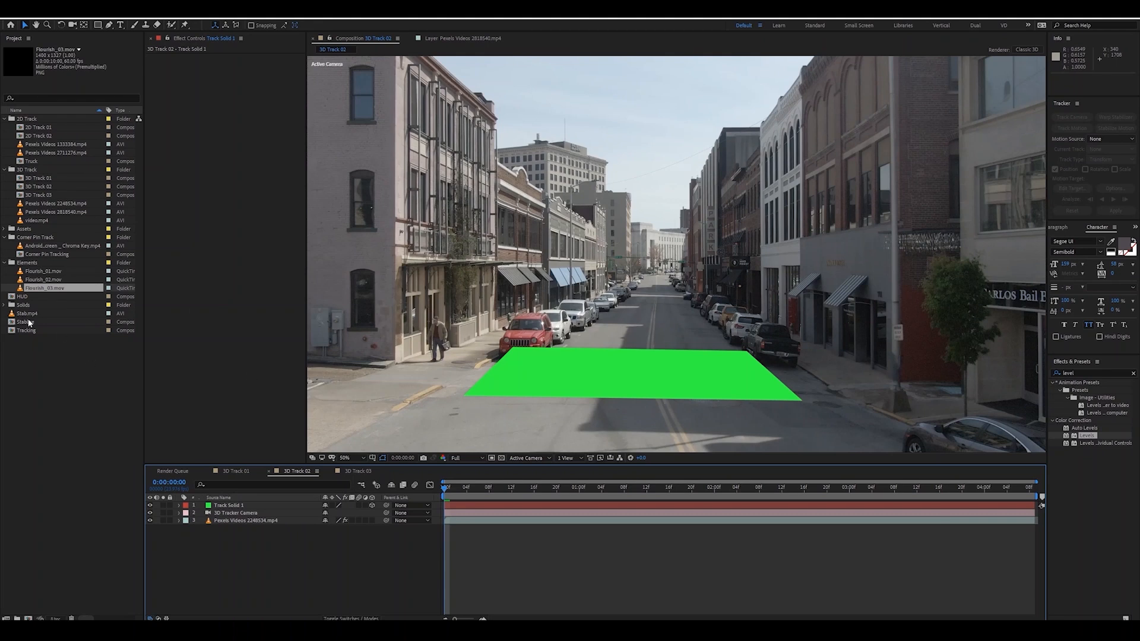
Step: Add Flourish_01.mov above the track solid, hide the solid, and scrub through the flourish animation from the start
left_click_drag(43, 271, 267, 509)
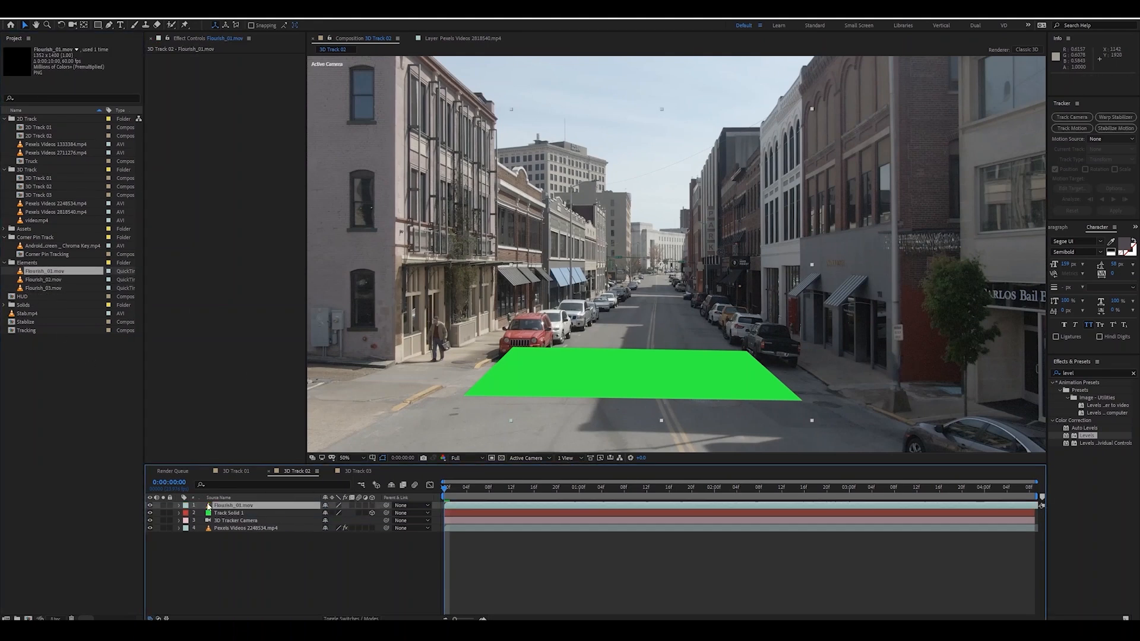
left_click(149, 513)
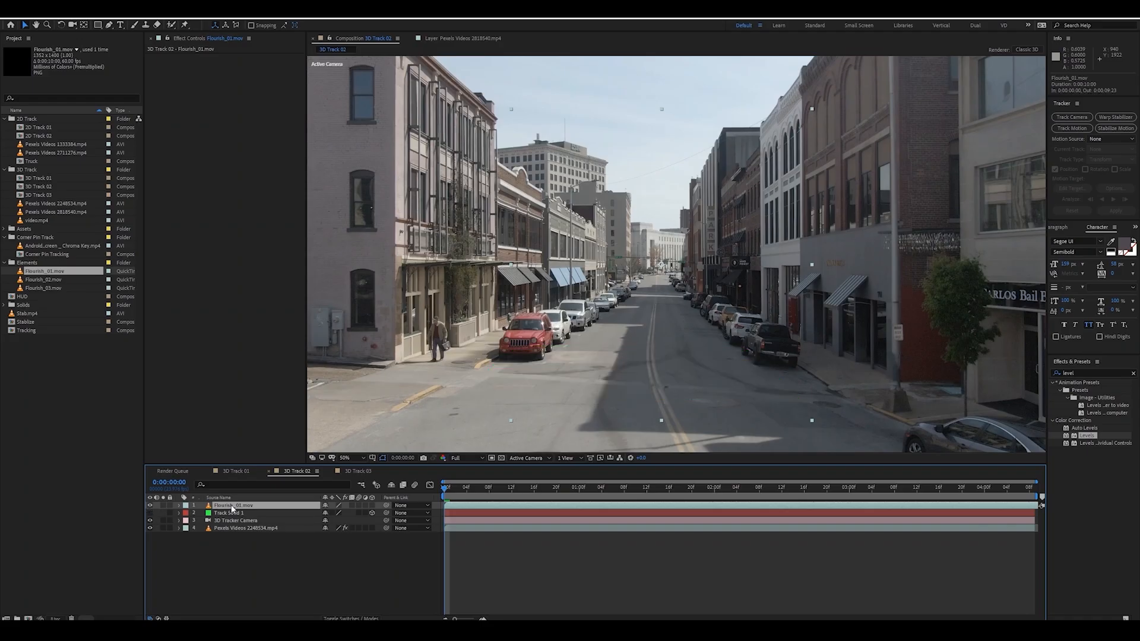
left_click_drag(467, 489, 600, 488)
left_click(687, 487)
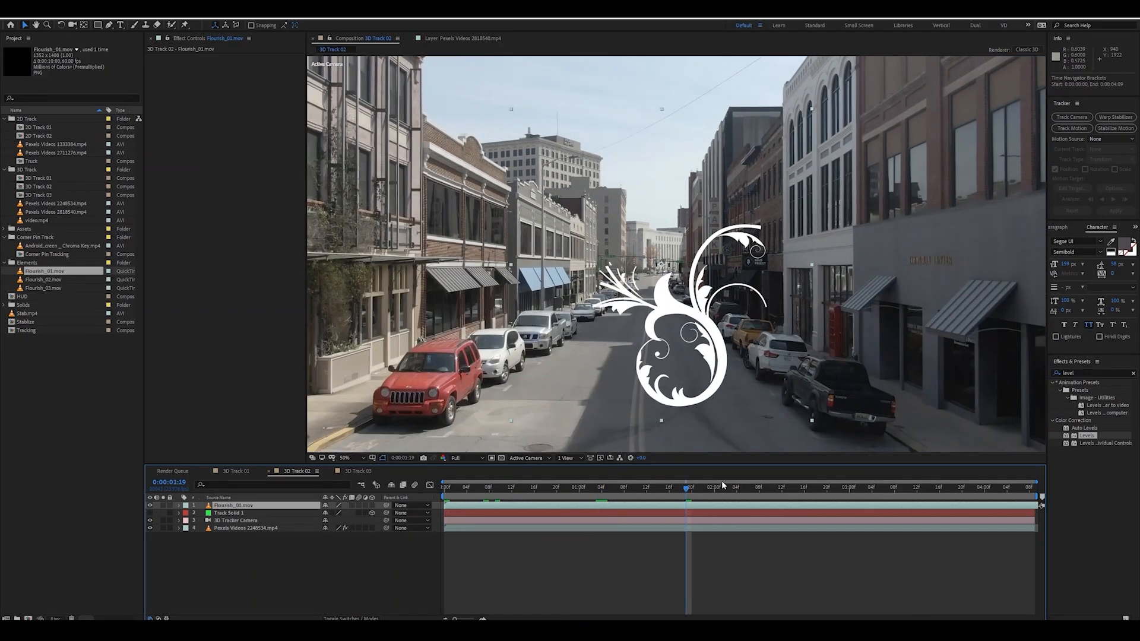
key("Home")
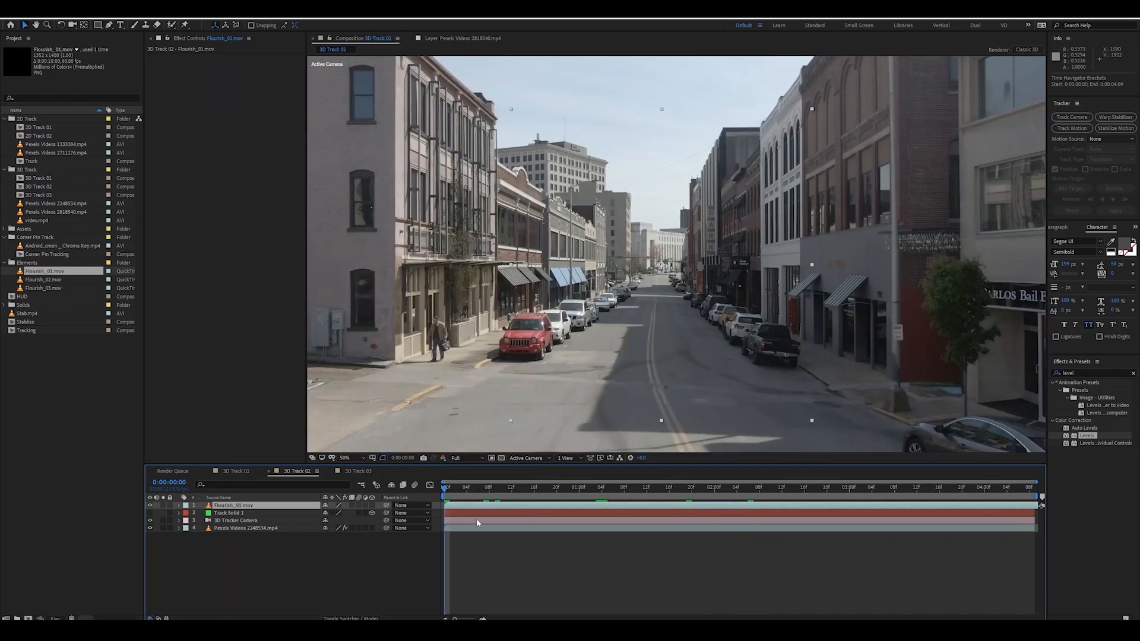
Step: At 0:00:01:20, make the Flourish_01 layer 3D and parent it to Track Solid 1, snapping it flat onto the road
left_click_drag(467, 494, 710, 501)
left_click(372, 506)
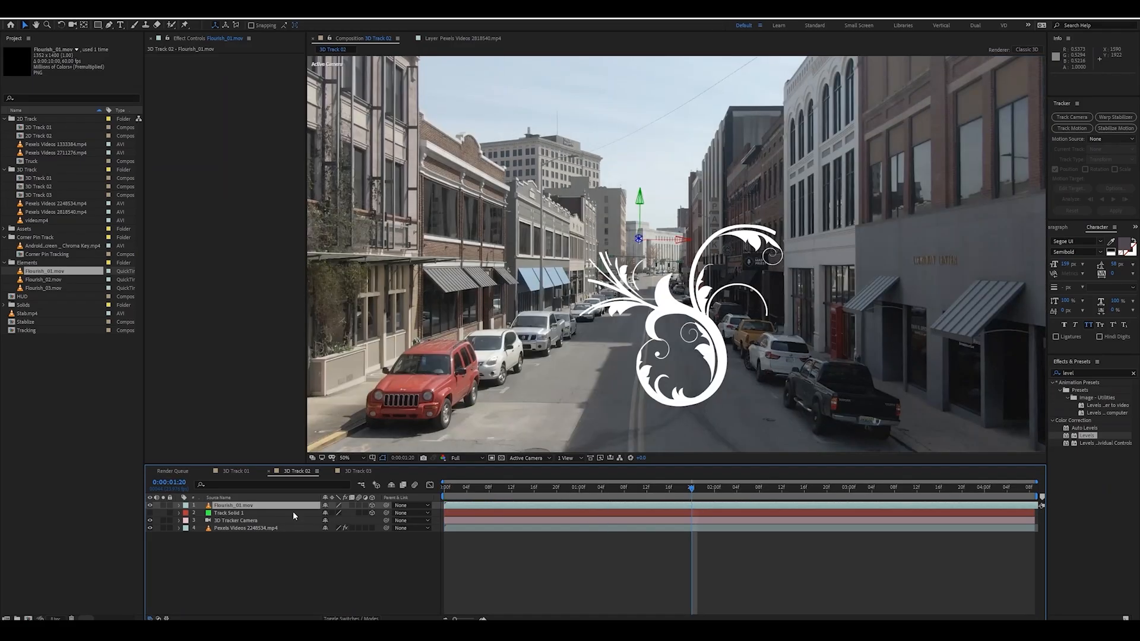
scroll(646, 329, "down", 2)
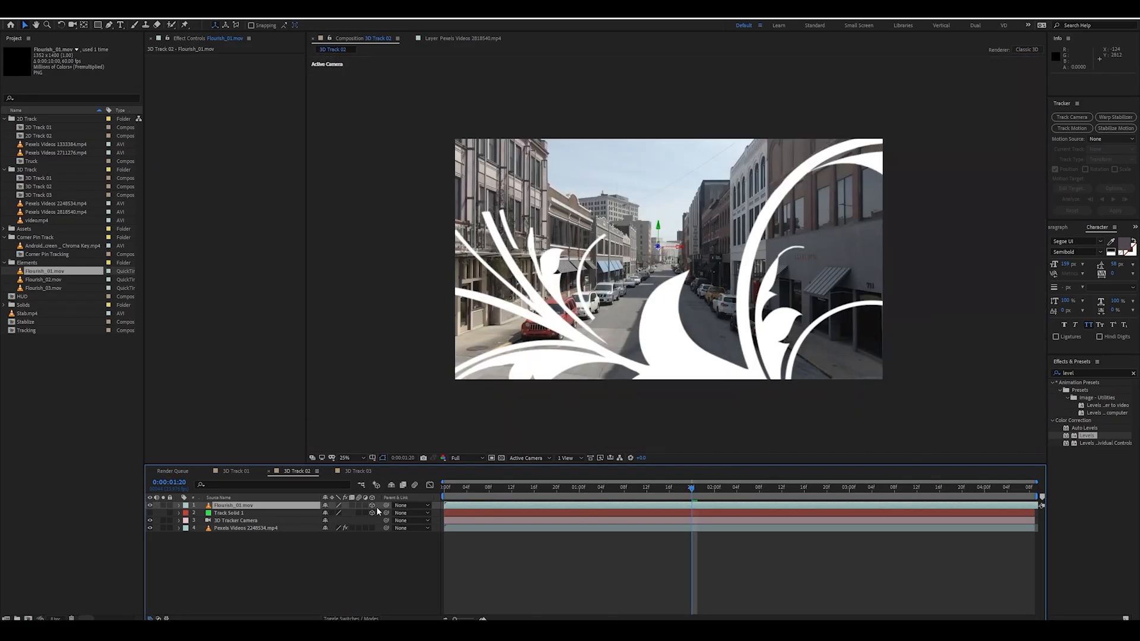
left_click_drag(386, 505, 259, 514)
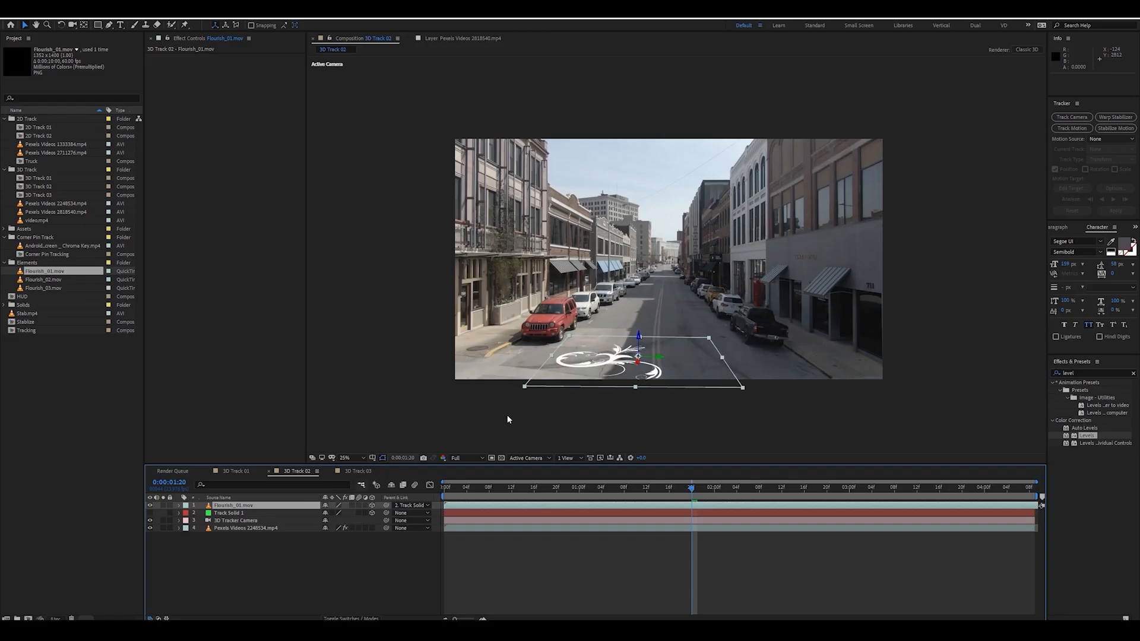
scroll(640, 372, "up", 2)
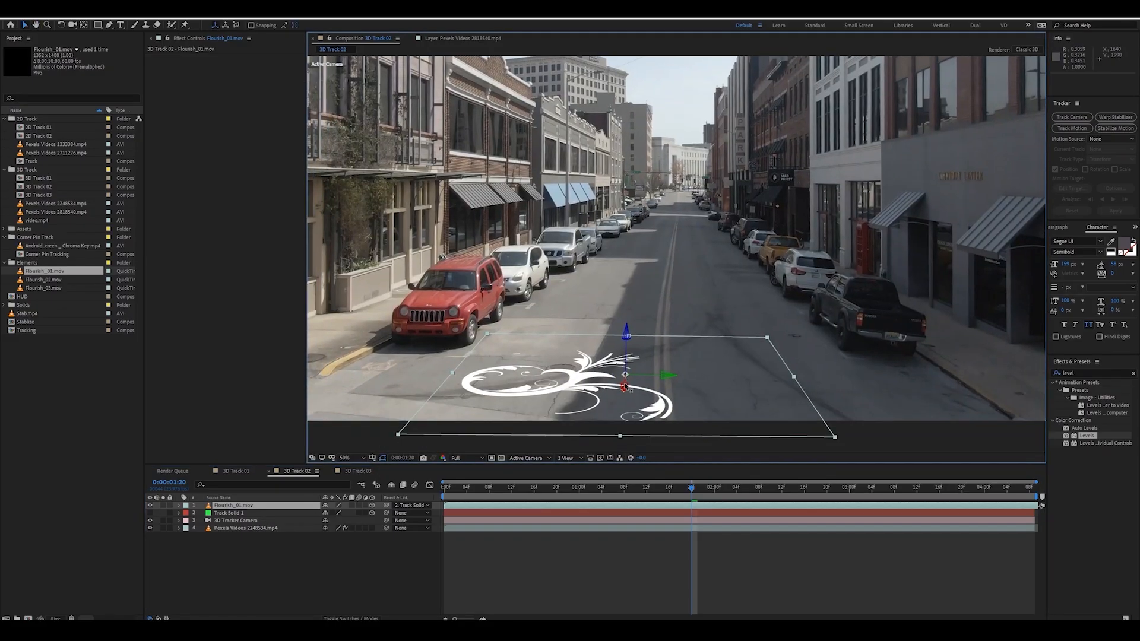
Step: Move Flourish_01 into the lane beside the black pickup and scale it down to about 75%
left_click_drag(626, 386, 823, 320)
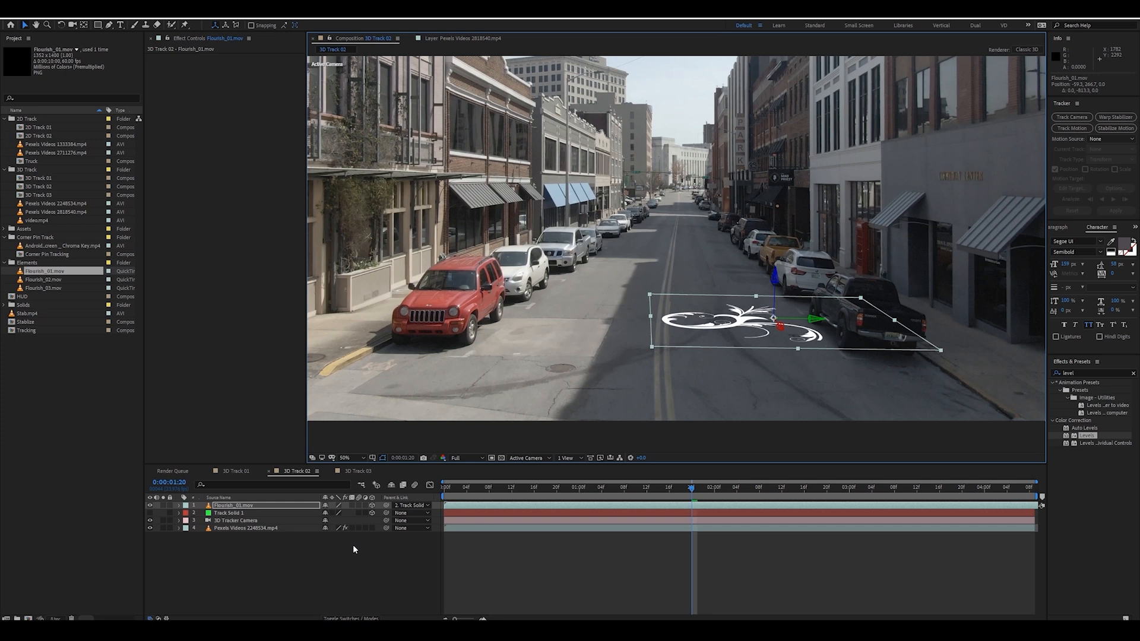
key("s")
left_click_drag(337, 514, 321, 514)
left_click_drag(814, 322, 798, 337)
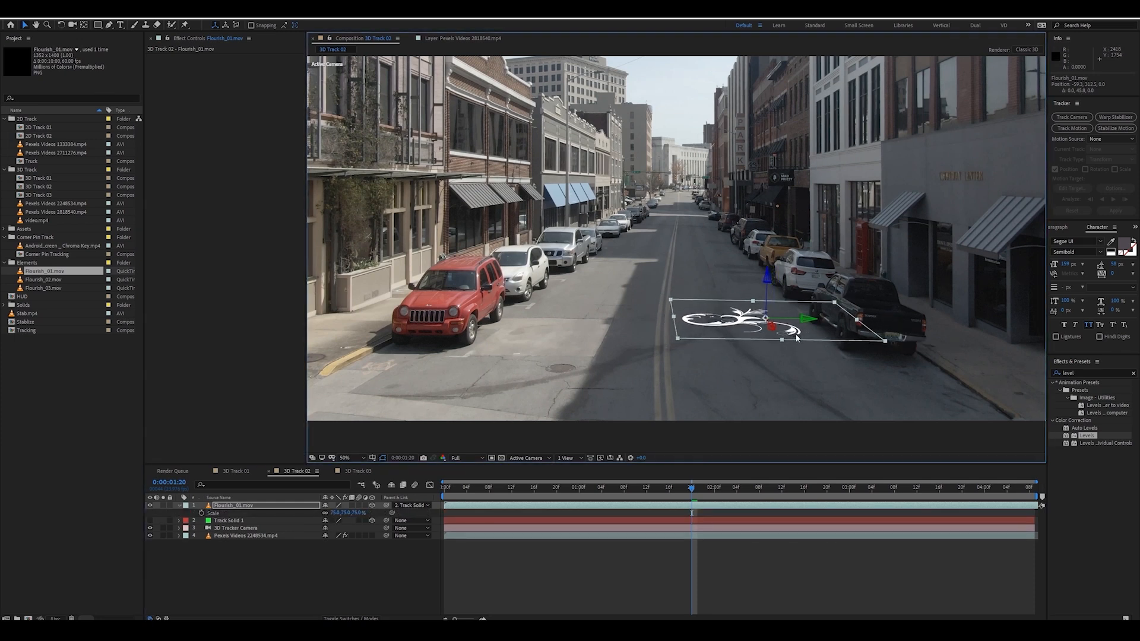
Step: Preview the shot from the first frame and stop at 0:00:01:13 to check the flourish on the road
key("Home")
key("space")
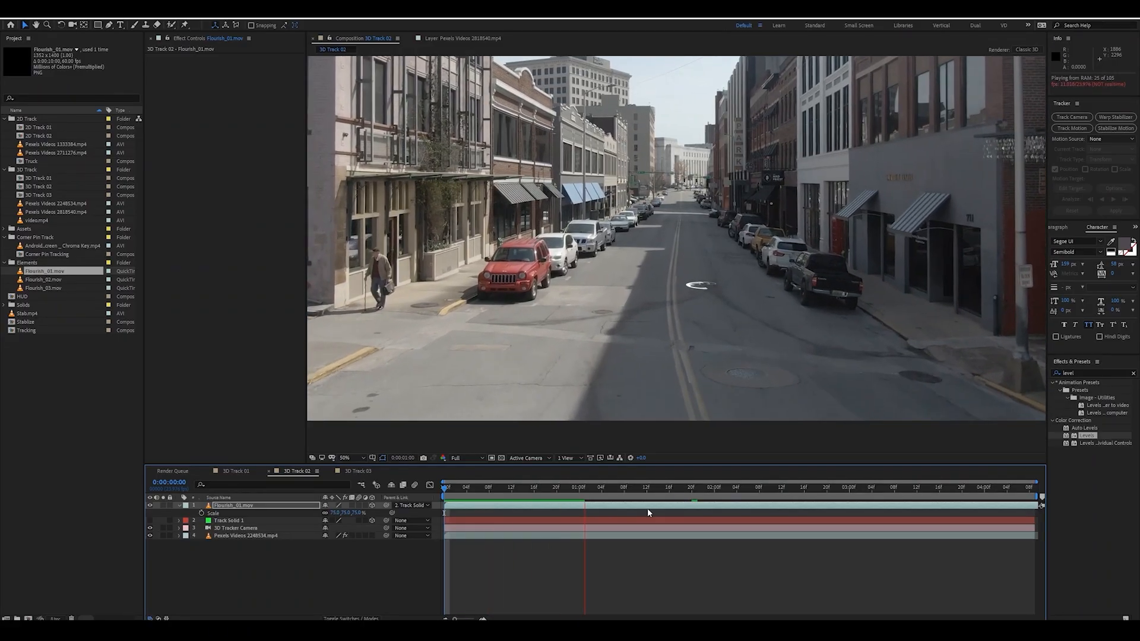
key("space")
Step: Find the Fill effect and apply it to the Flourish_01 layer
scroll(734, 333, "up", 1)
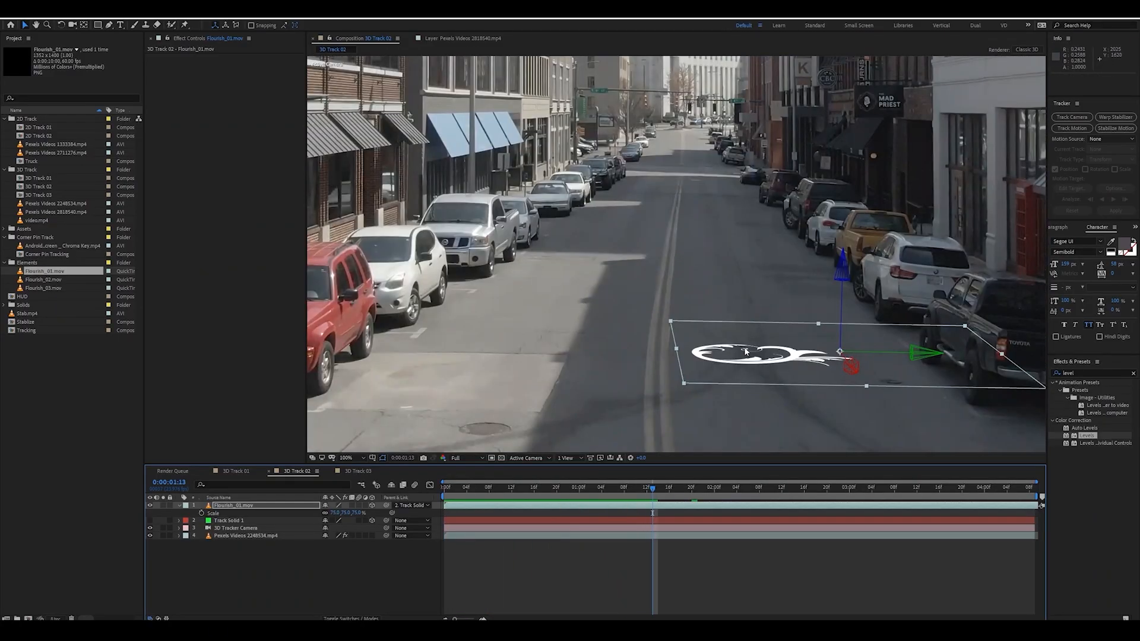
left_click_drag(733, 358, 632, 316)
key("v")
left_click(241, 508)
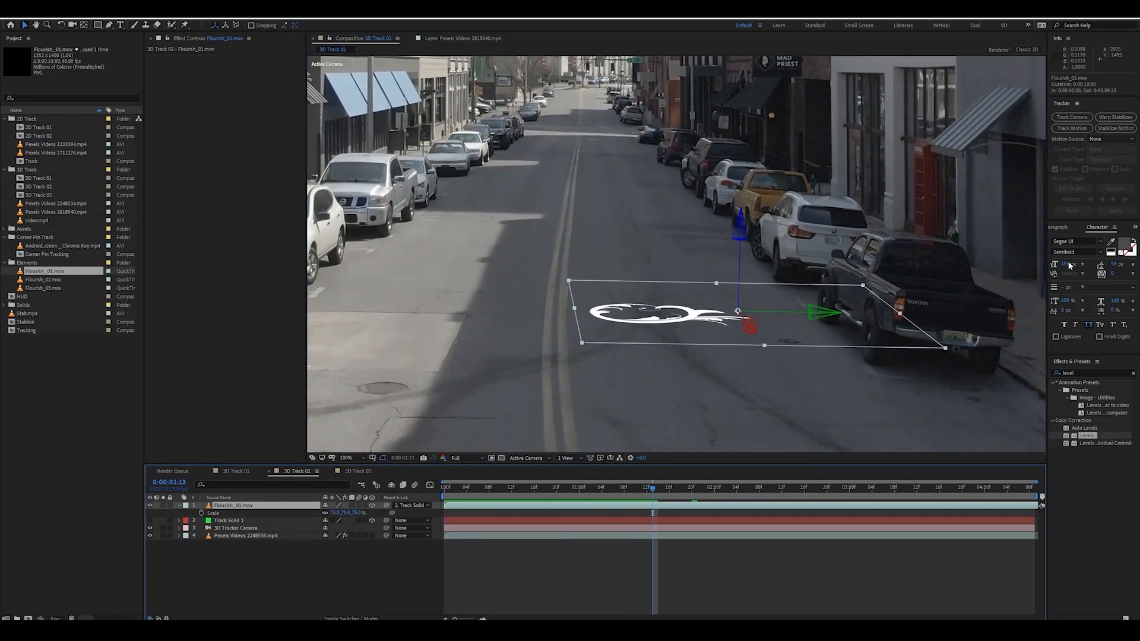
left_click(1090, 373)
type("fill")
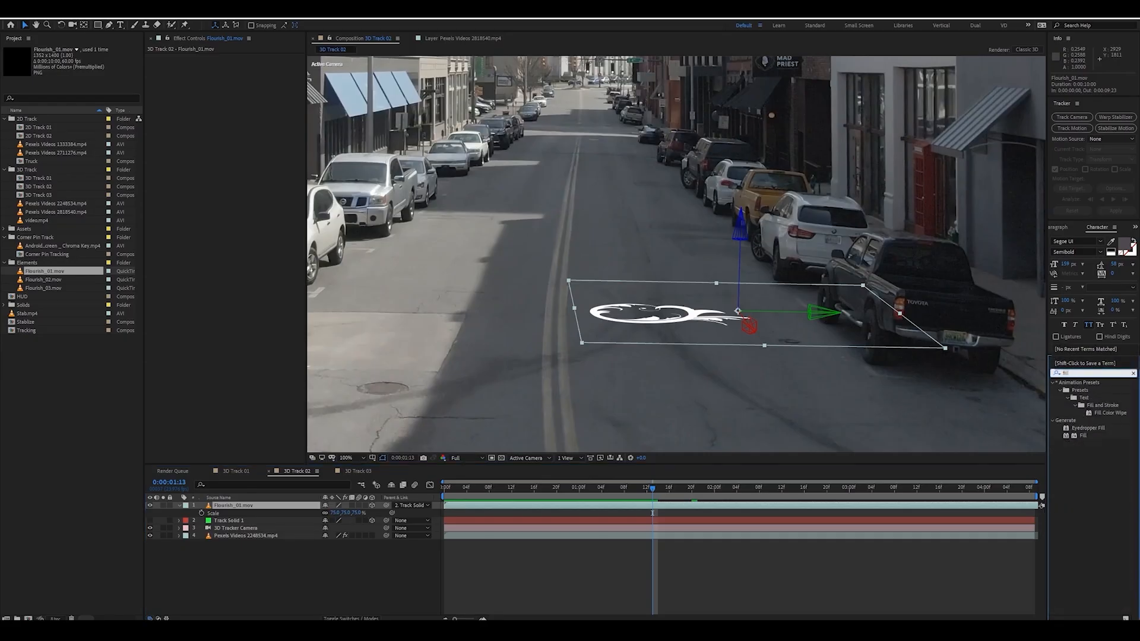
left_click_drag(1082, 435, 275, 509)
Step: Sample the road colour for the Fill effect and shift it to a dark navy, 0A172A
left_click(237, 80)
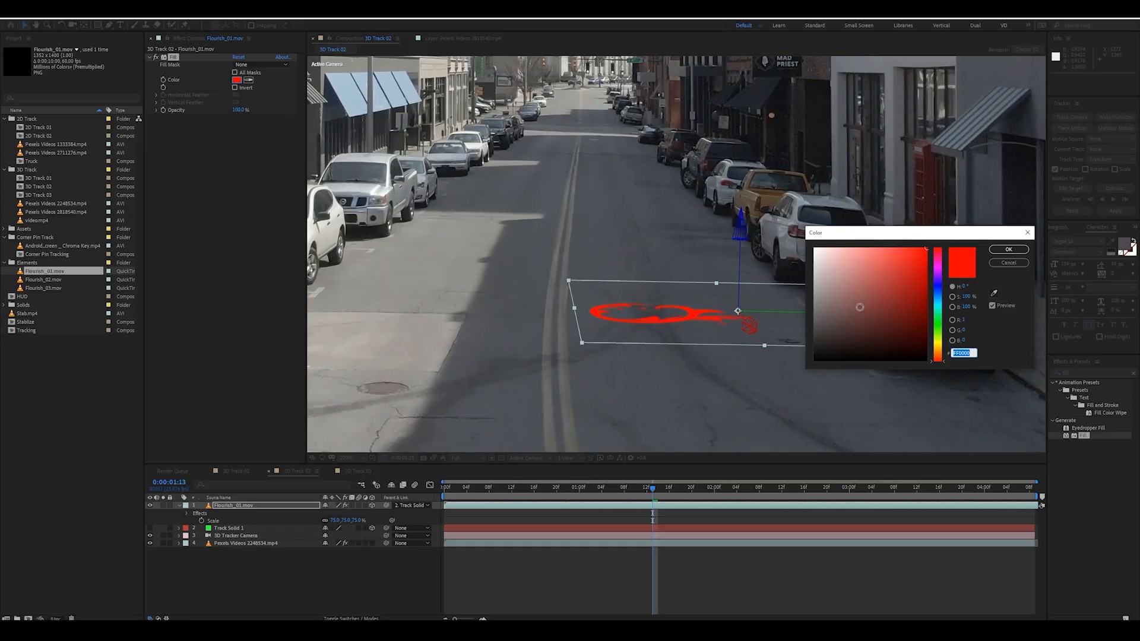
left_click(995, 294)
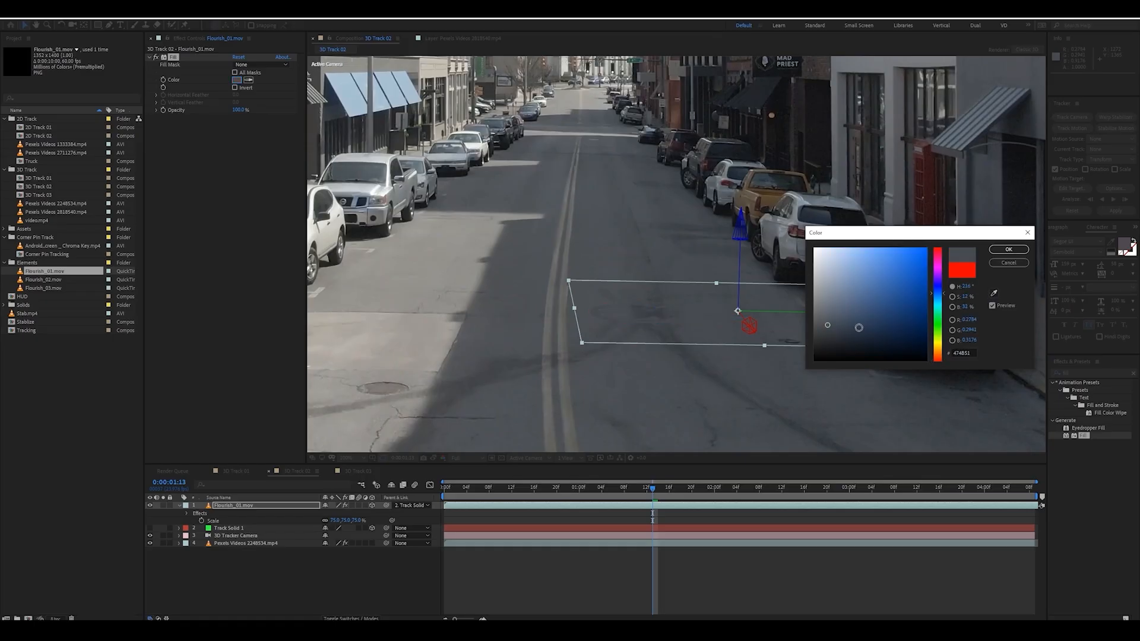
left_click_drag(859, 328, 901, 342)
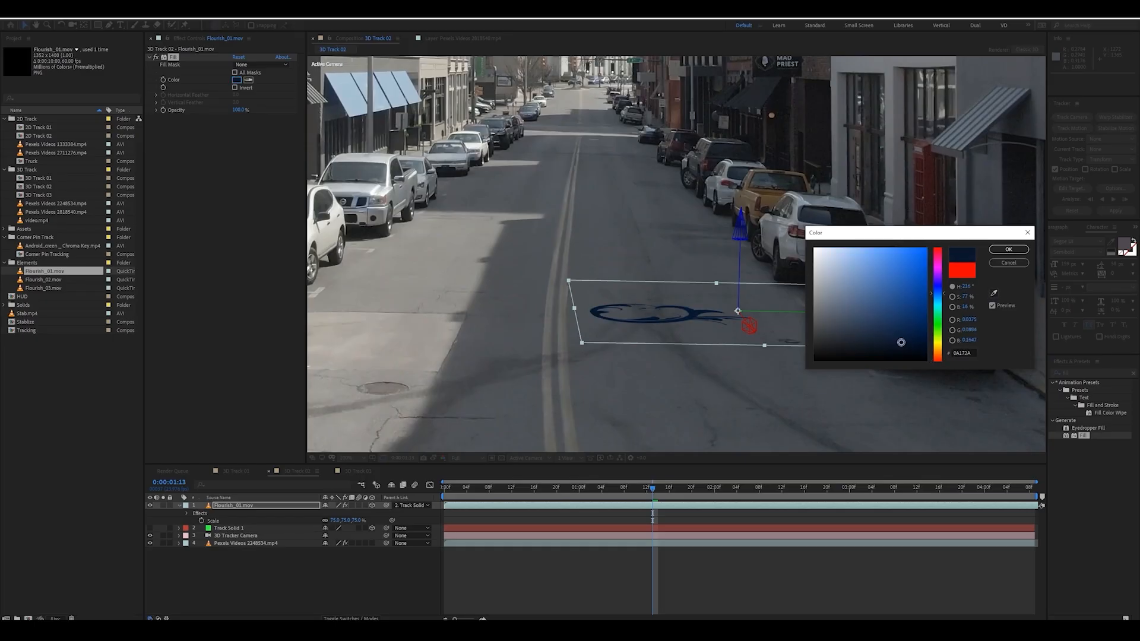
left_click(1009, 249)
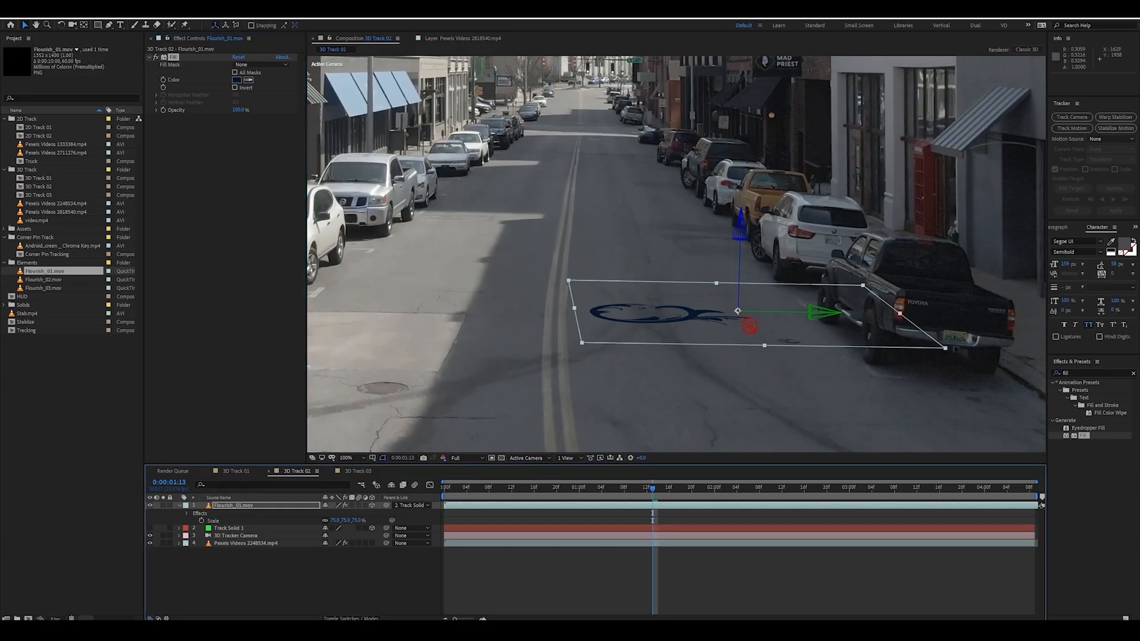
Step: Set the Flourish_01 layer's blending mode to Multiply and reduce its opacity
key("F4")
left_click(335, 505)
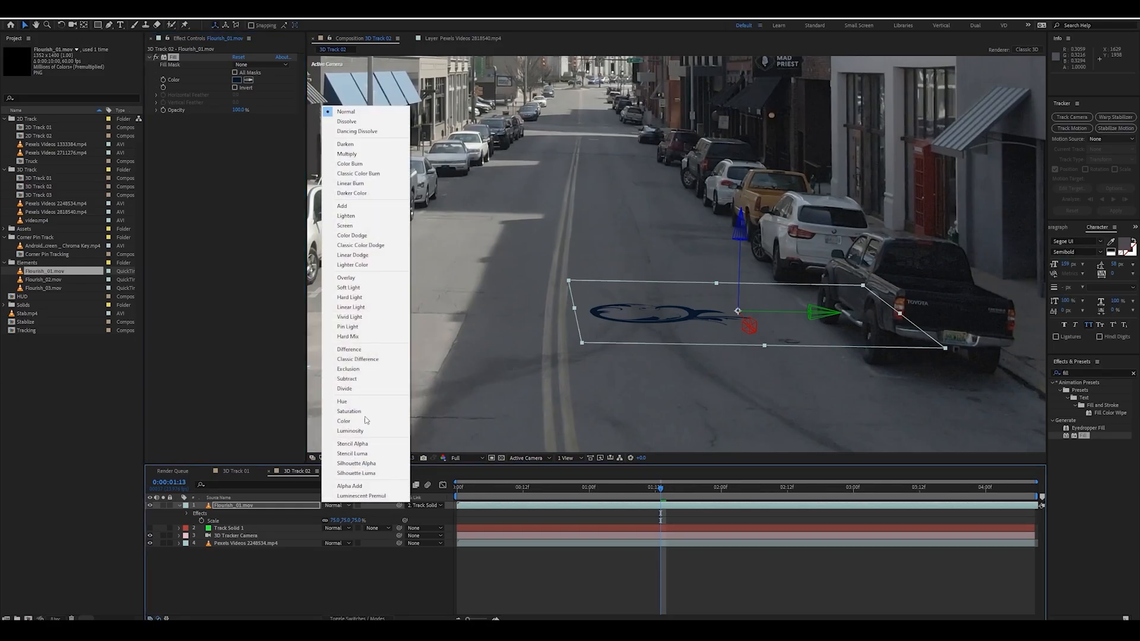
left_click(347, 155)
key("t")
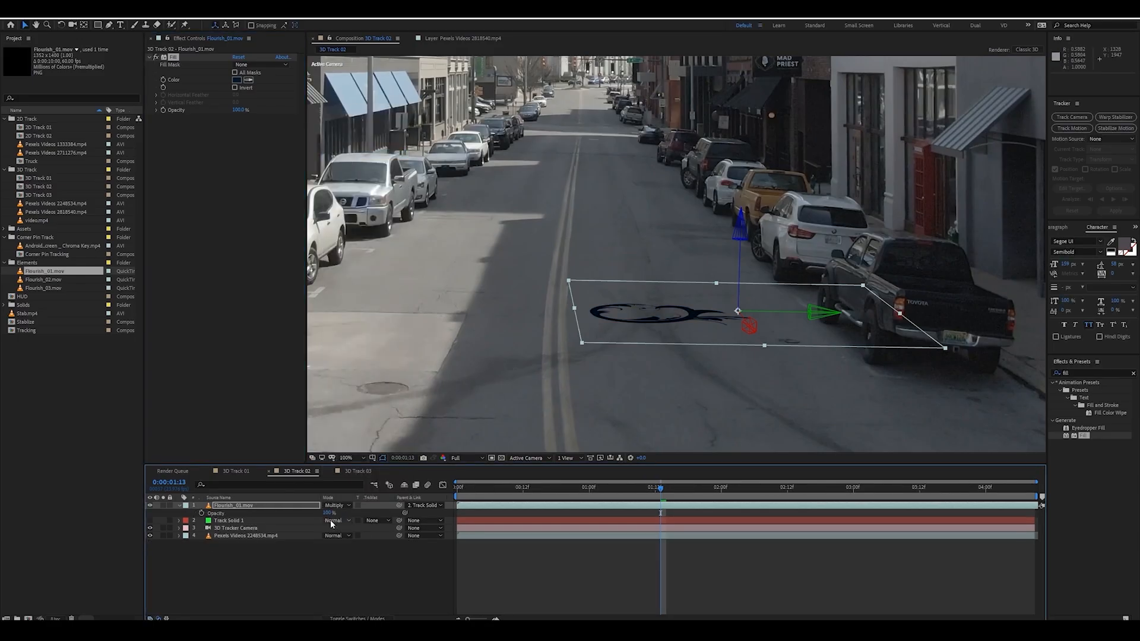
left_click_drag(327, 513, 323, 515)
Step: Brighten the flourish's Fill colour to blue 0C51B9, raise the layer's opacity, and deselect it
left_click(237, 80)
left_click_drag(877, 305, 920, 279)
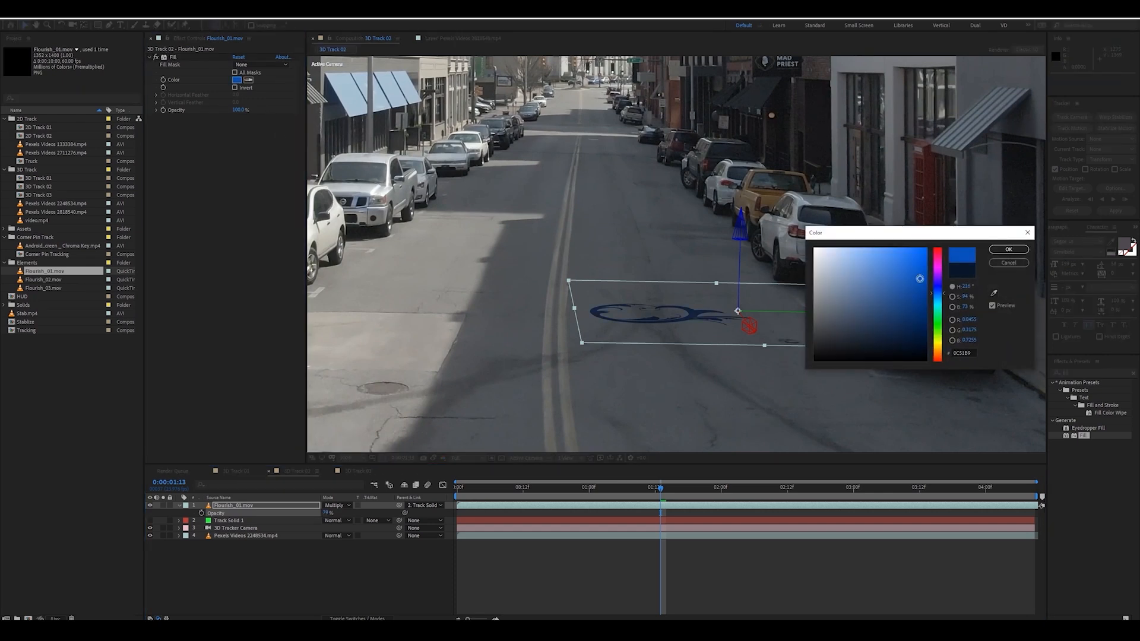
left_click(1009, 249)
left_click_drag(324, 514, 337, 519)
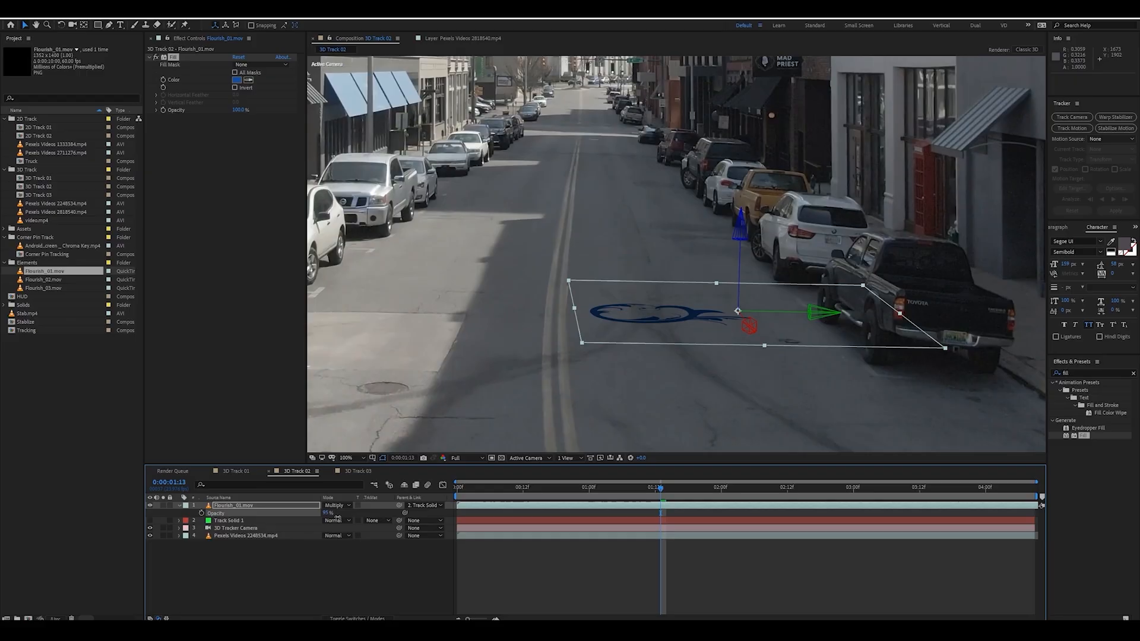
left_click(366, 550)
Step: Preview the blue flourish on the road from the first frame up to 0:00:02:02
key("Home")
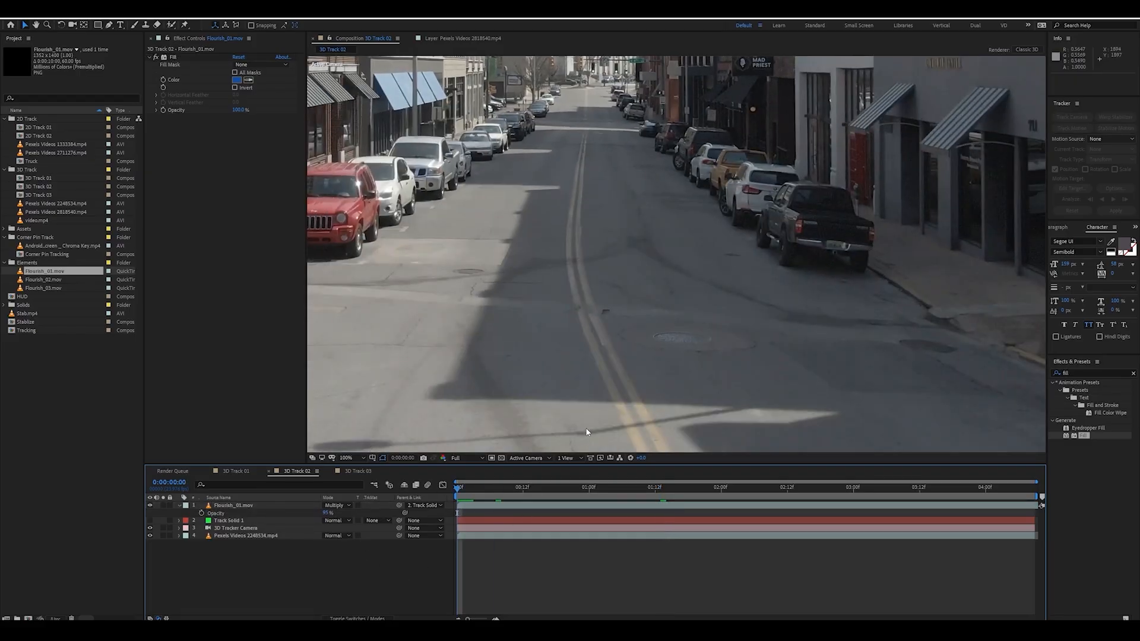
key("space")
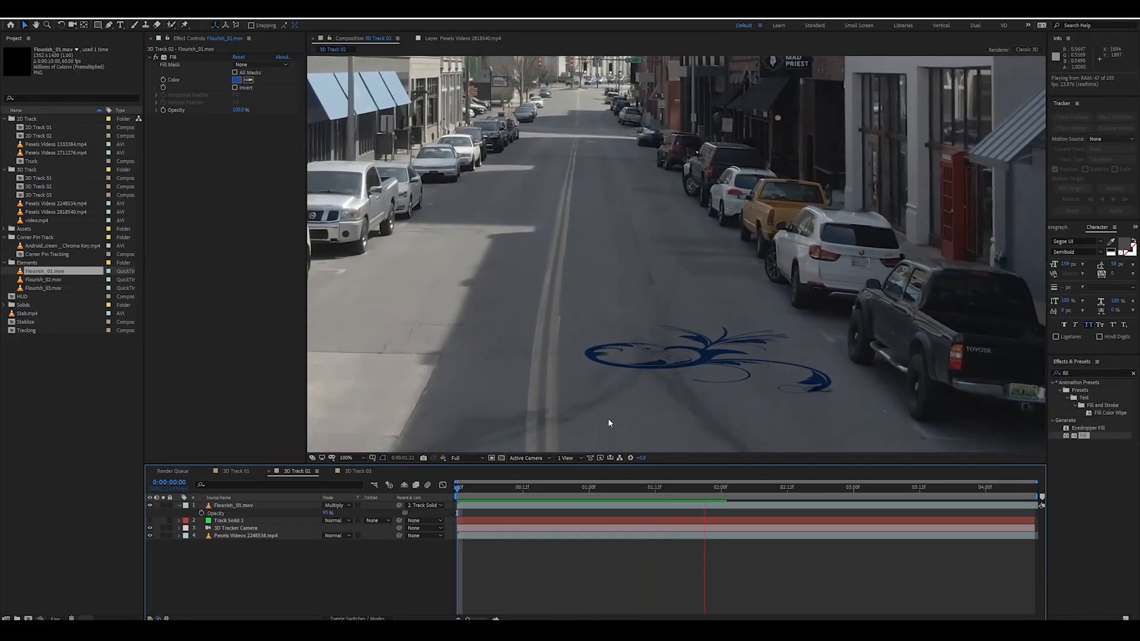
key("space")
Step: Select the blue Flourish_01 layer and move it slightly farther up the road beside the black pickup
scroll(627, 365, "down", 2)
left_click(682, 326)
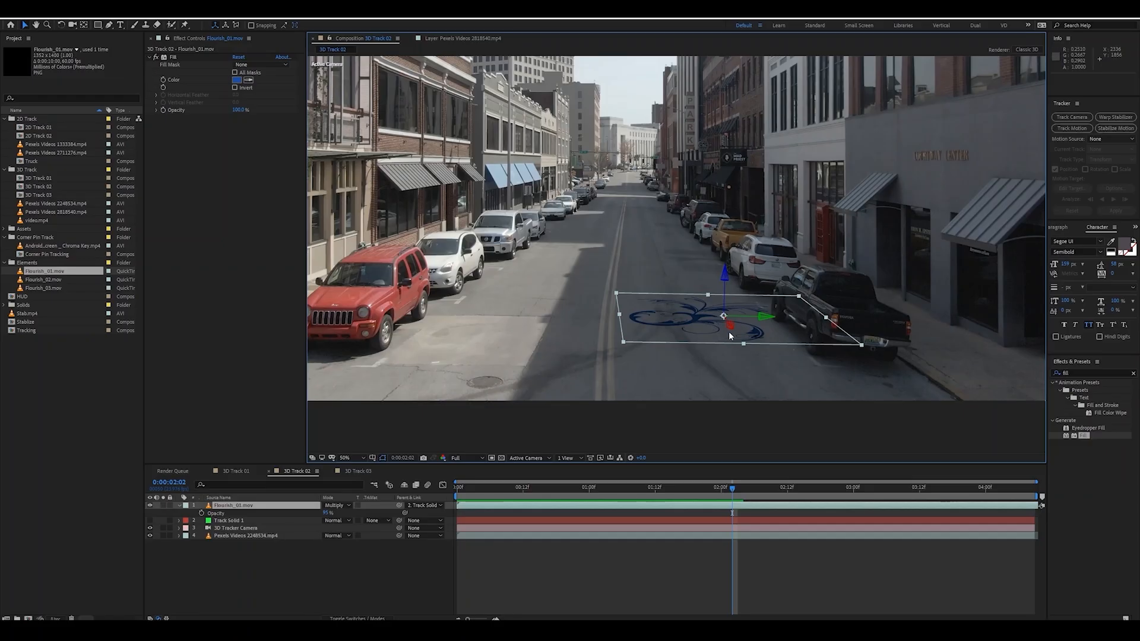
left_click_drag(731, 326, 724, 316)
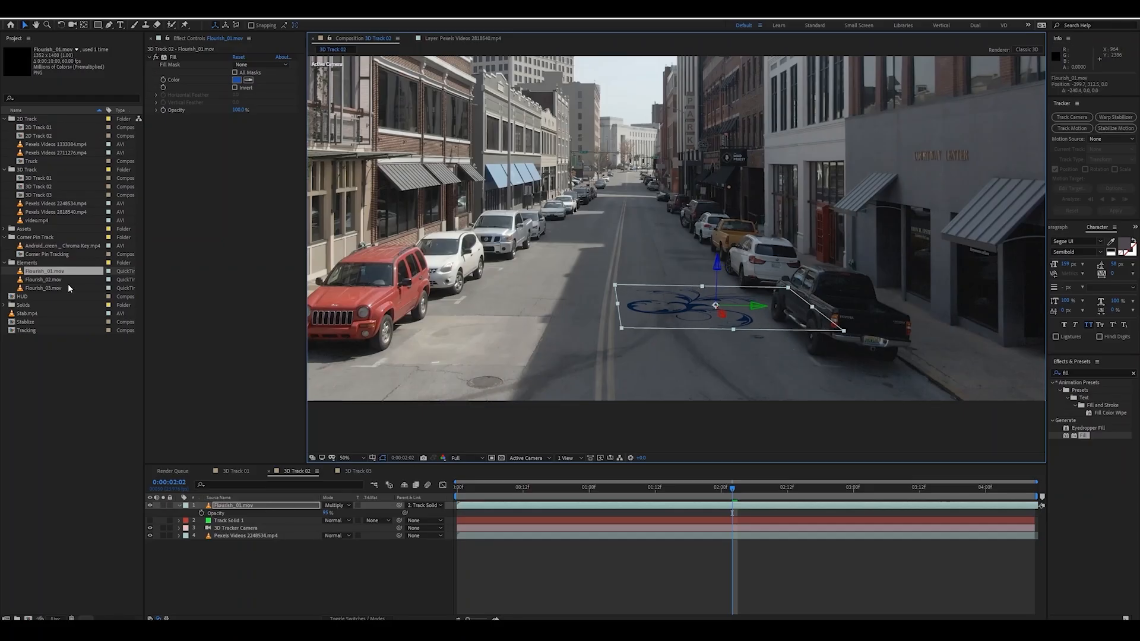
Step: Add Flourish_02.mov as the top layer, make it 3D, and parent it to Track Solid 1, snapping it to the road
left_click_drag(47, 279, 376, 526)
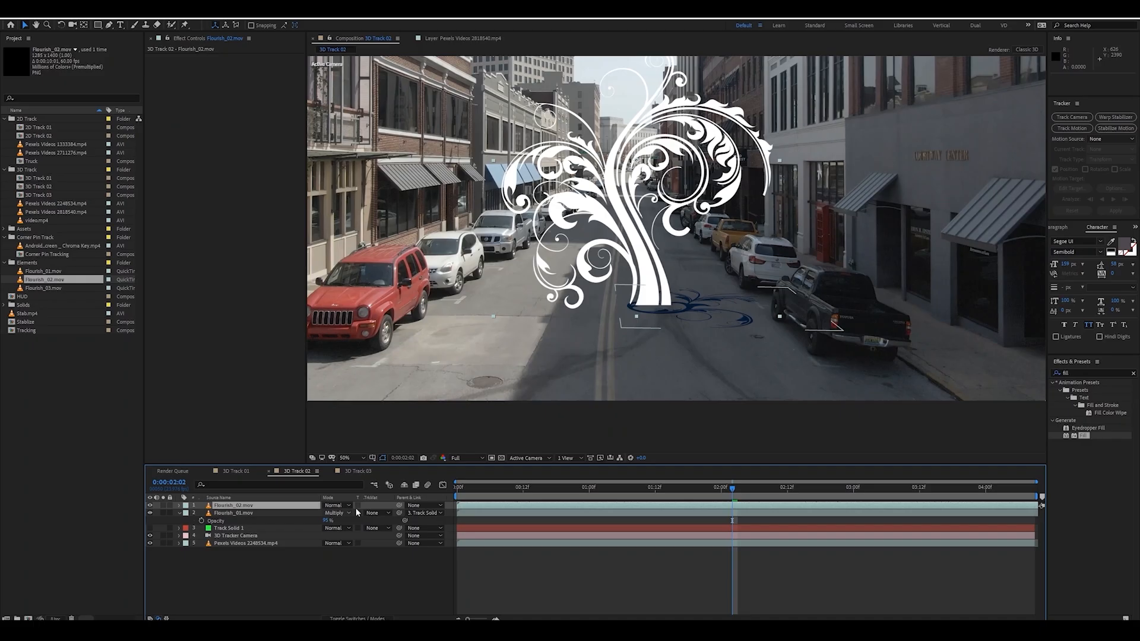
left_click(372, 619)
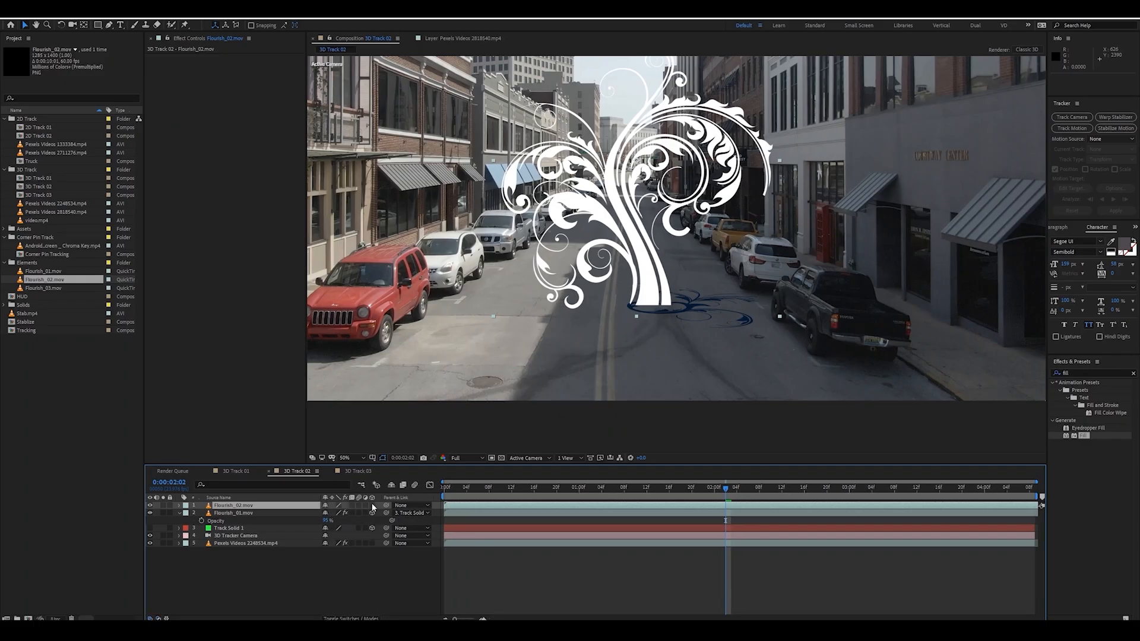
left_click_drag(386, 506, 250, 528)
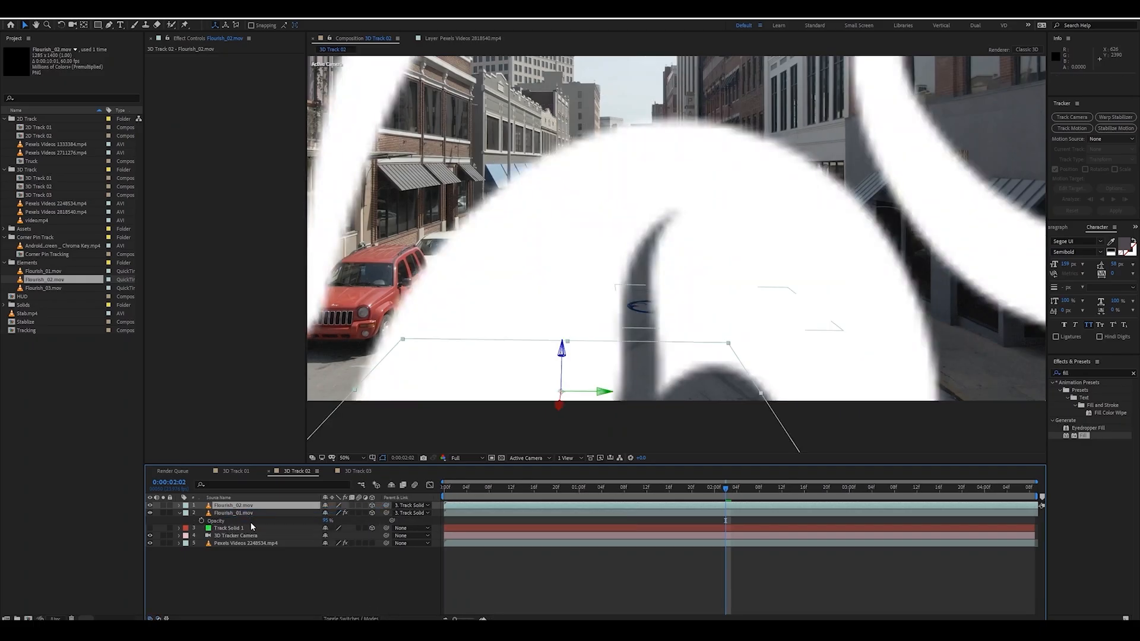
Step: Move Flourish_02 up the road beyond the blue flourish, level with the white SUV, and show the layer blending modes
left_click_drag(559, 405, 563, 292)
key("period")
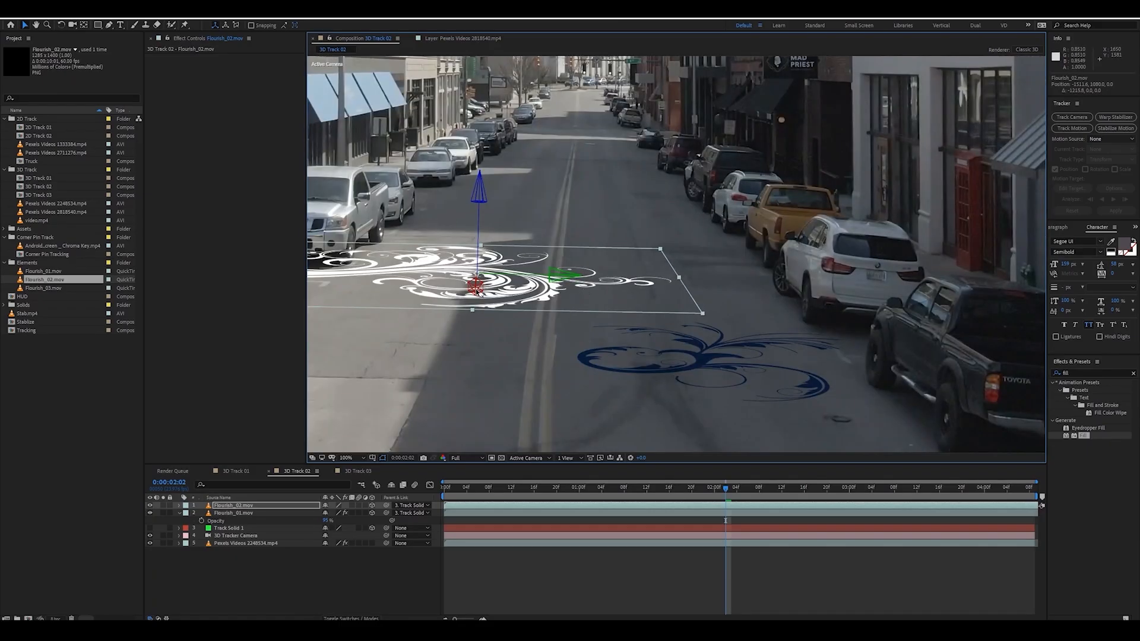
left_click_drag(477, 290, 650, 245)
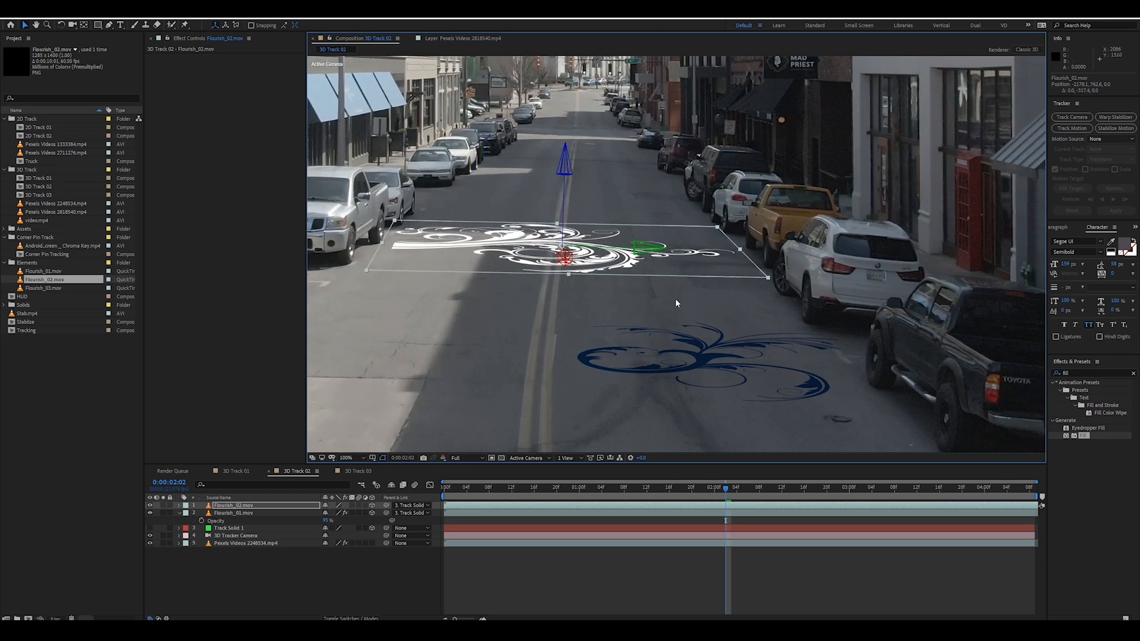
left_click(356, 617)
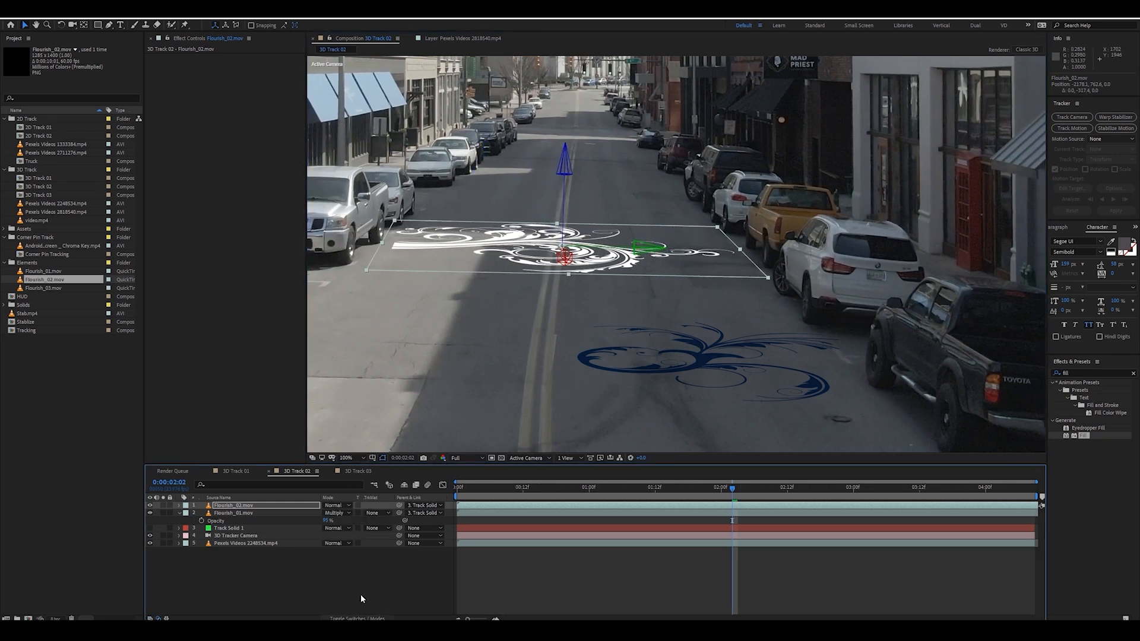
Step: Set Flourish_02 to Multiply blending and copy the blue Fill effect from Flourish_01 onto it
left_click(337, 506)
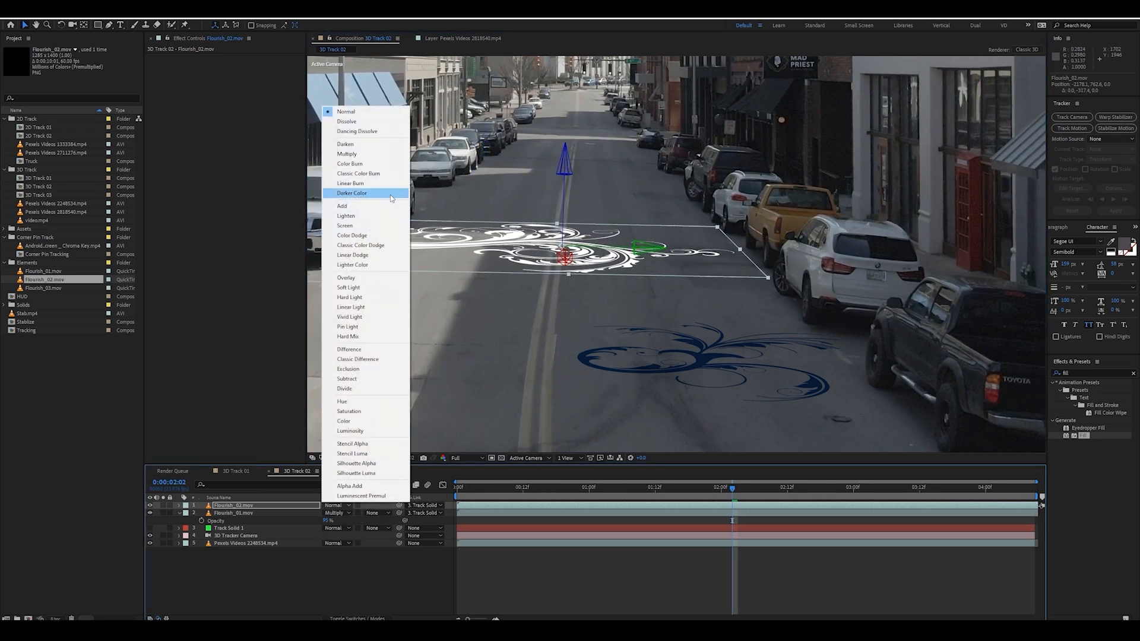
left_click(356, 156)
left_click(238, 513)
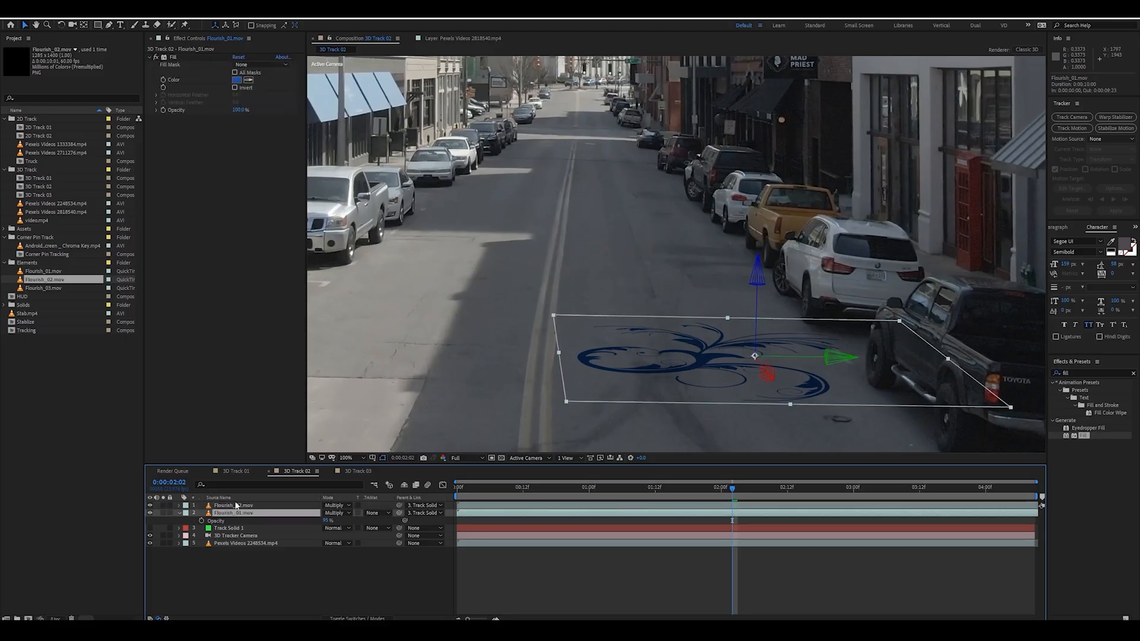
left_click(237, 272)
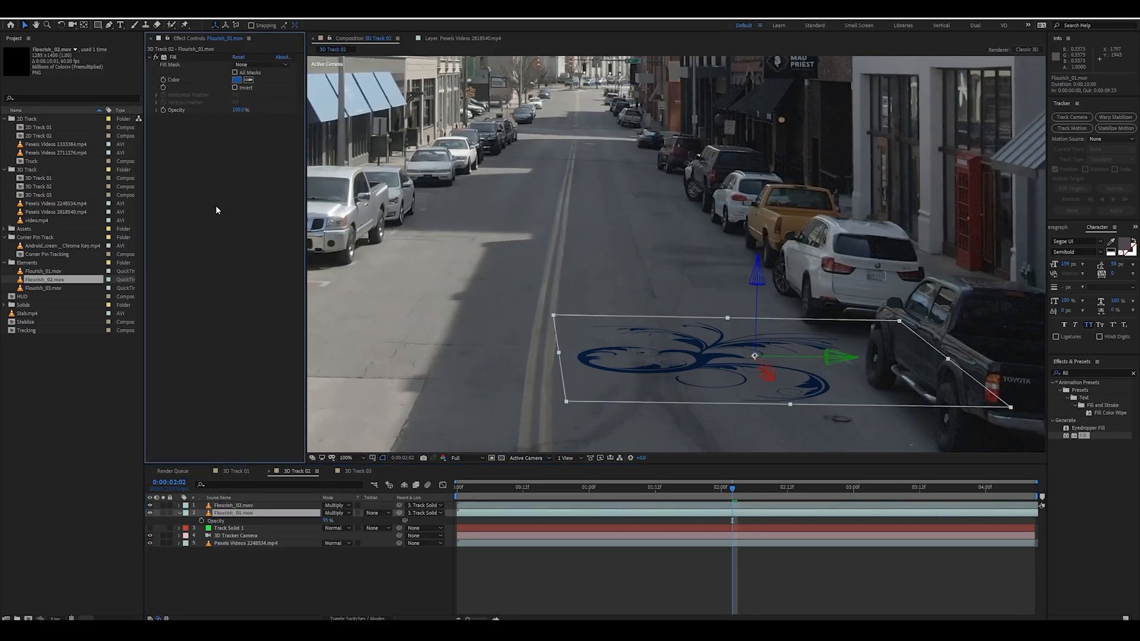
left_click(176, 59)
key("ctrl+c")
left_click(229, 505)
key("ctrl+v")
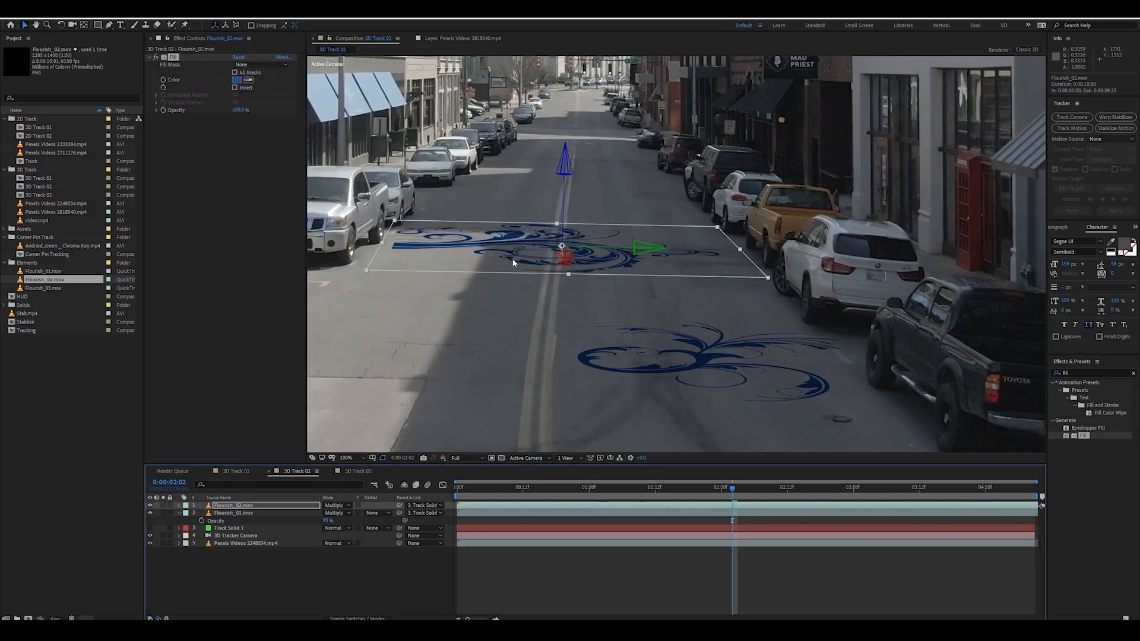
Step: Change the Fill colour of Flourish_02 to orange
left_click(236, 82)
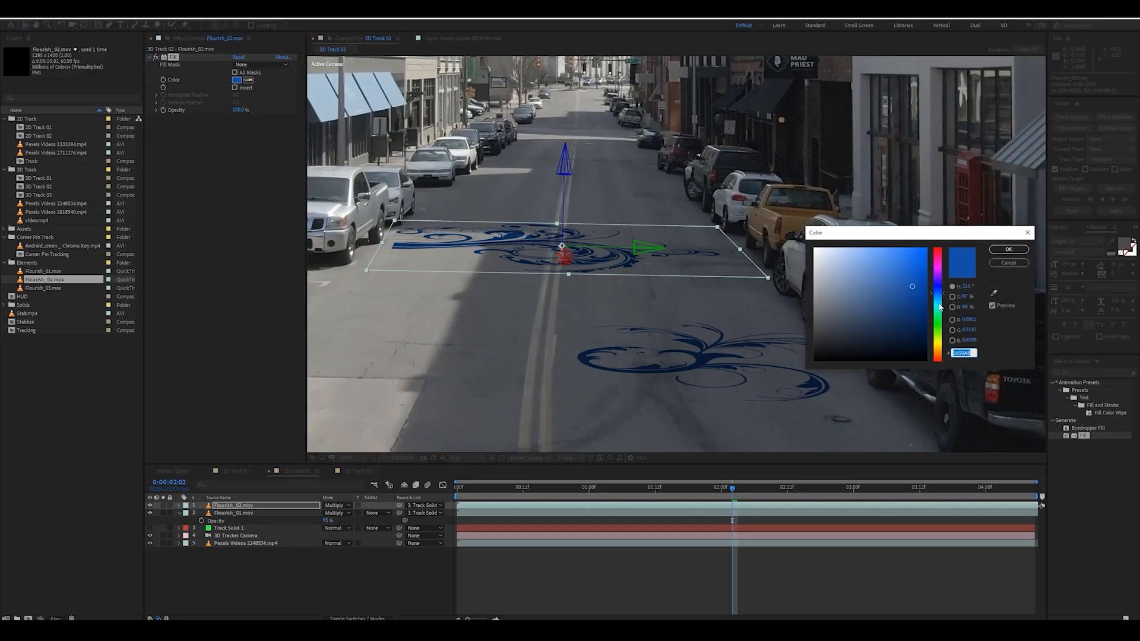
left_click_drag(941, 307, 941, 354)
left_click(1009, 249)
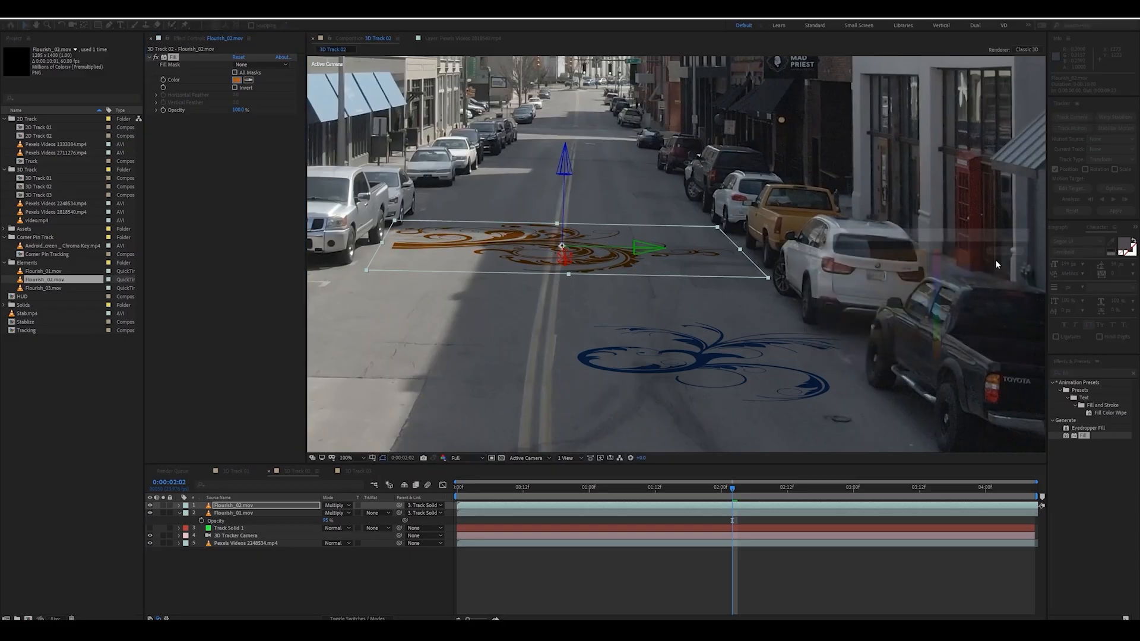
left_click(502, 561)
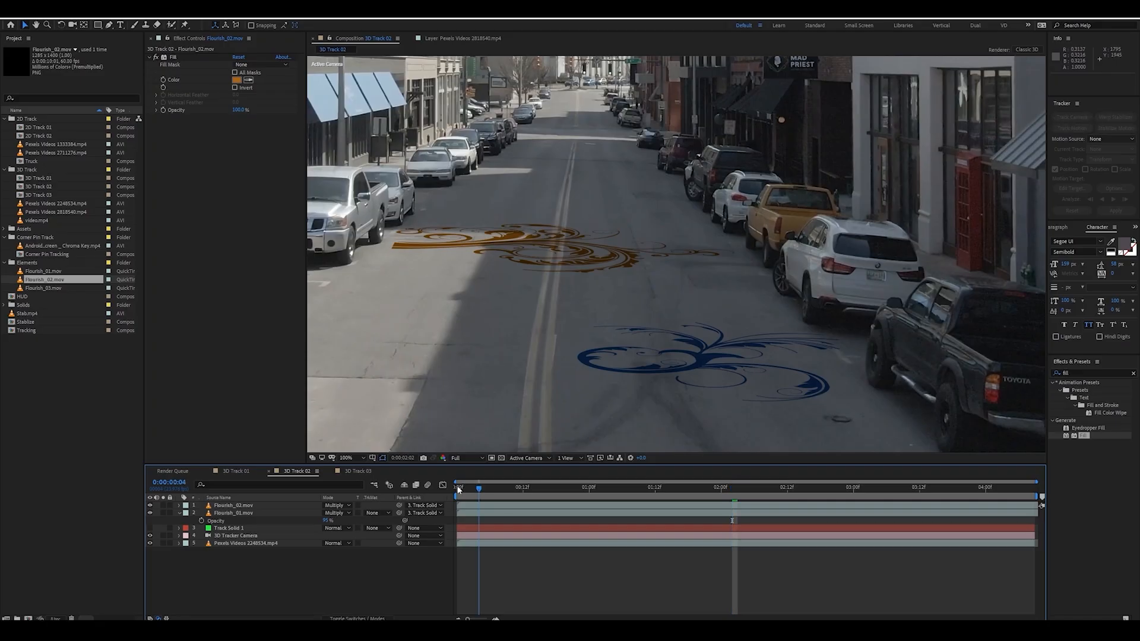
Step: Scrub and play the composition from the beginning to examine both coloured flourishes on the road
left_click_drag(478, 487, 700, 496)
scroll(593, 276, "down", 1)
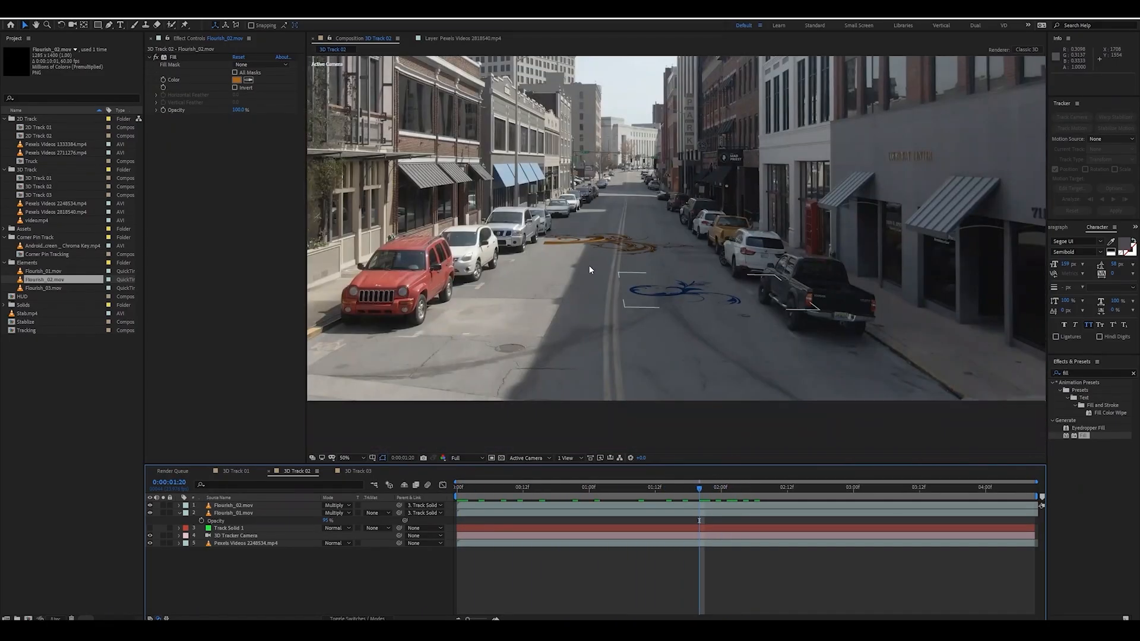
left_click_drag(588, 265, 592, 319)
scroll(590, 316, "up", 1)
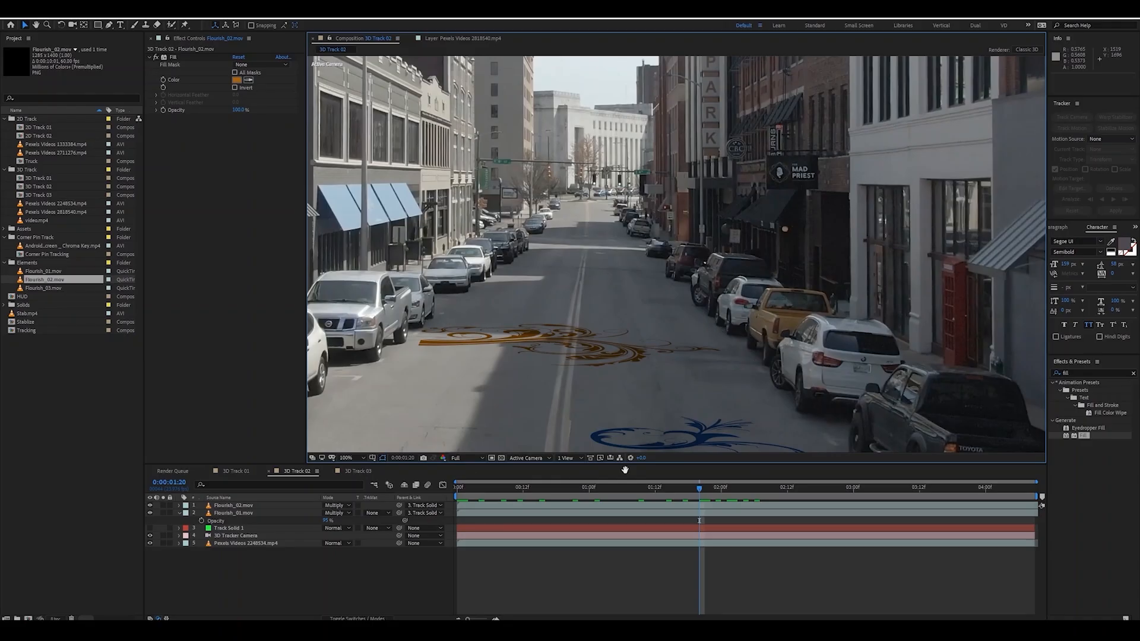
key("space")
scroll(618, 398, "down", 3)
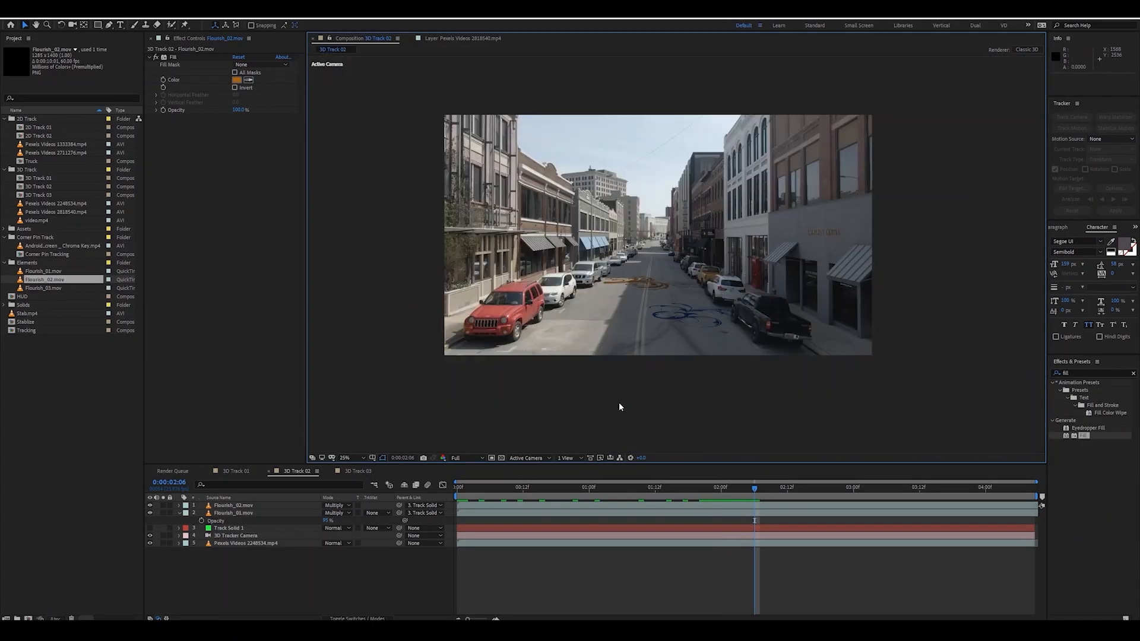
scroll(616, 343, "up", 2)
key("space")
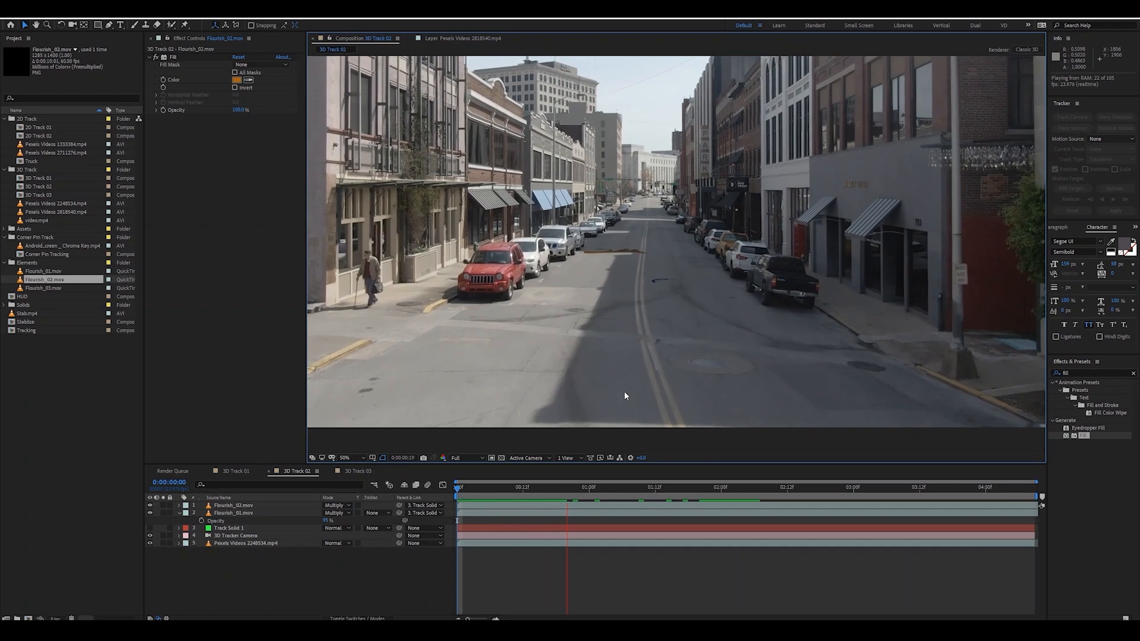
key("space")
Step: Move Flourish_02 slightly farther up the road and toward the silver pickup, undo the last small nudge, and preview the placement
scroll(607, 276, "up", 2)
left_click(579, 262)
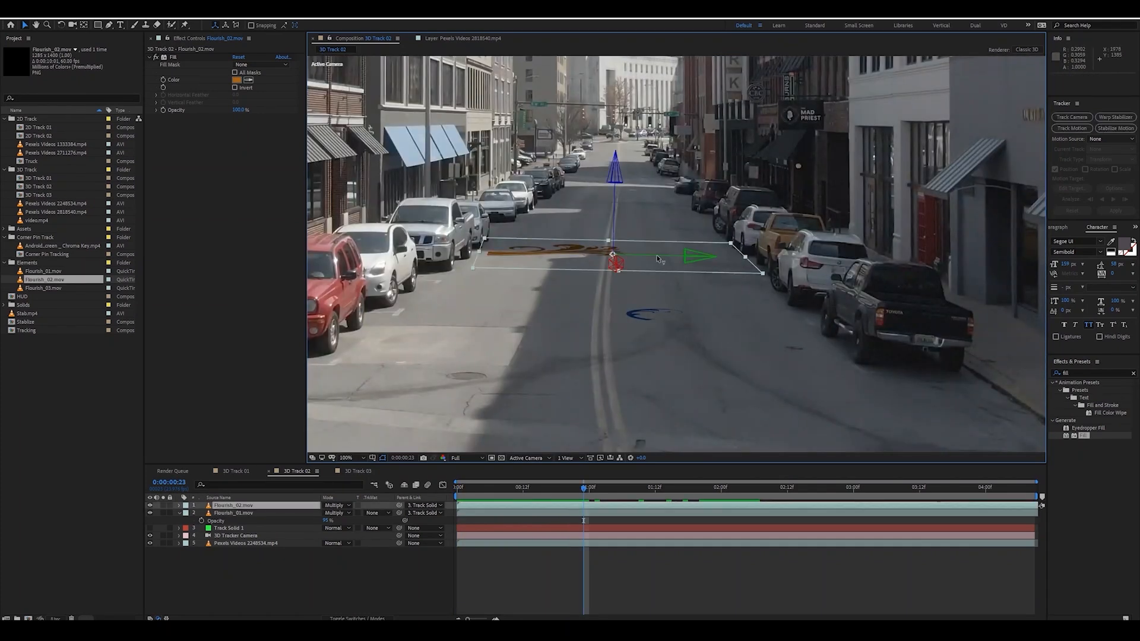
left_click_drag(636, 261, 585, 140)
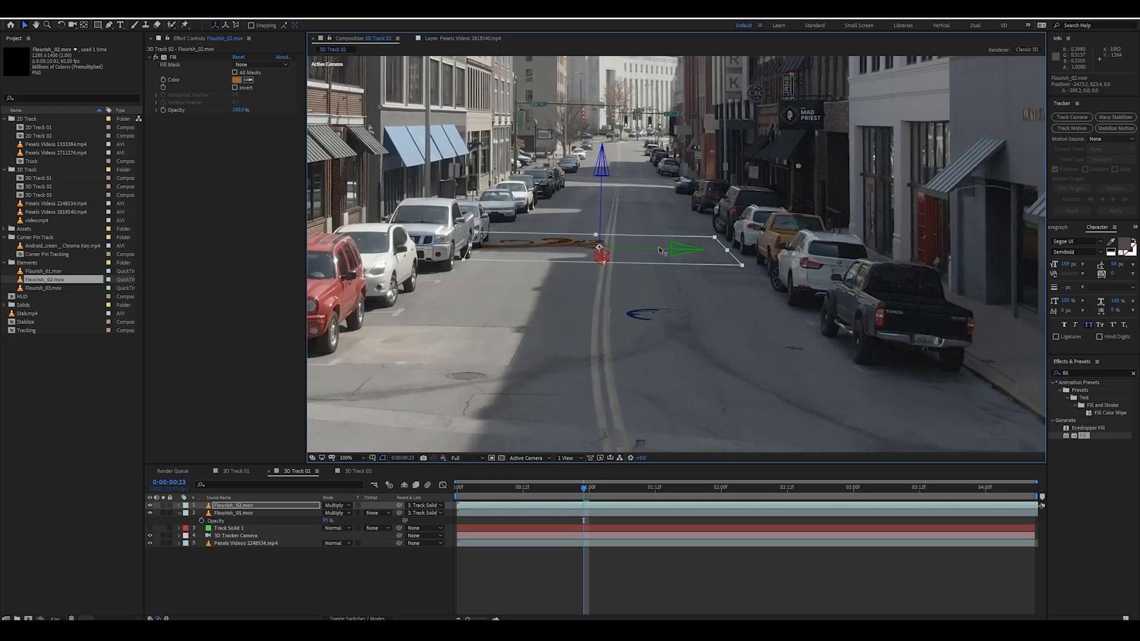
left_click_drag(661, 250, 655, 253)
key("ctrl+z")
key("space")
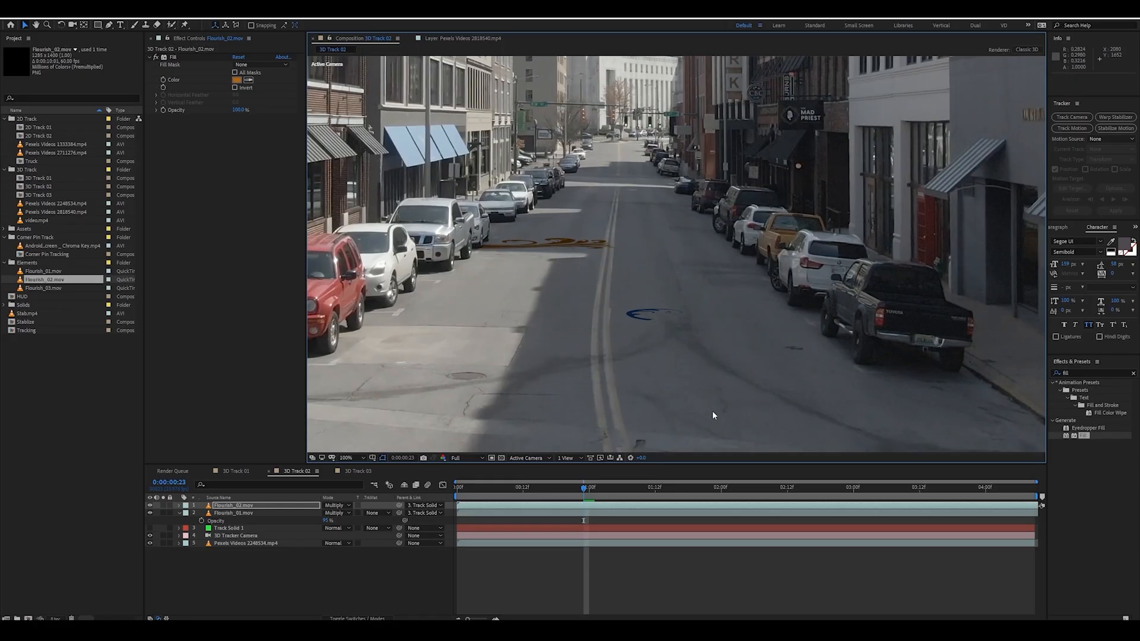
key("space")
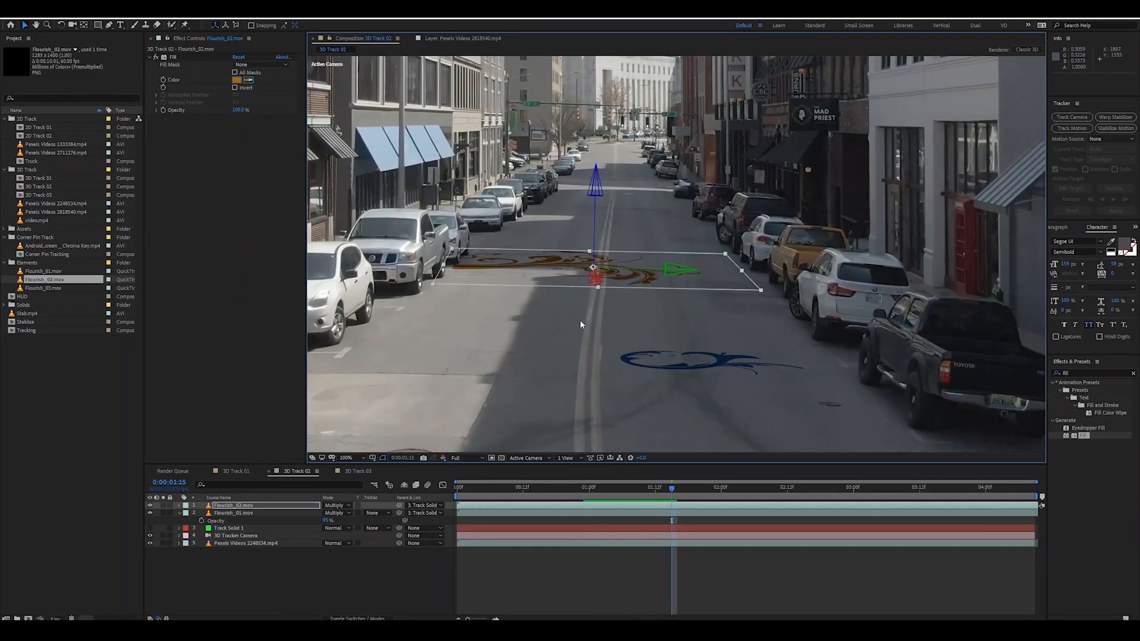
Step: Using the street footage's 3D Camera Tracker, create a solid from three track points on the gray building wall
scroll(579, 320, "down", 1)
left_click_drag(927, 200, 907, 233)
left_click_drag(824, 249, 748, 252)
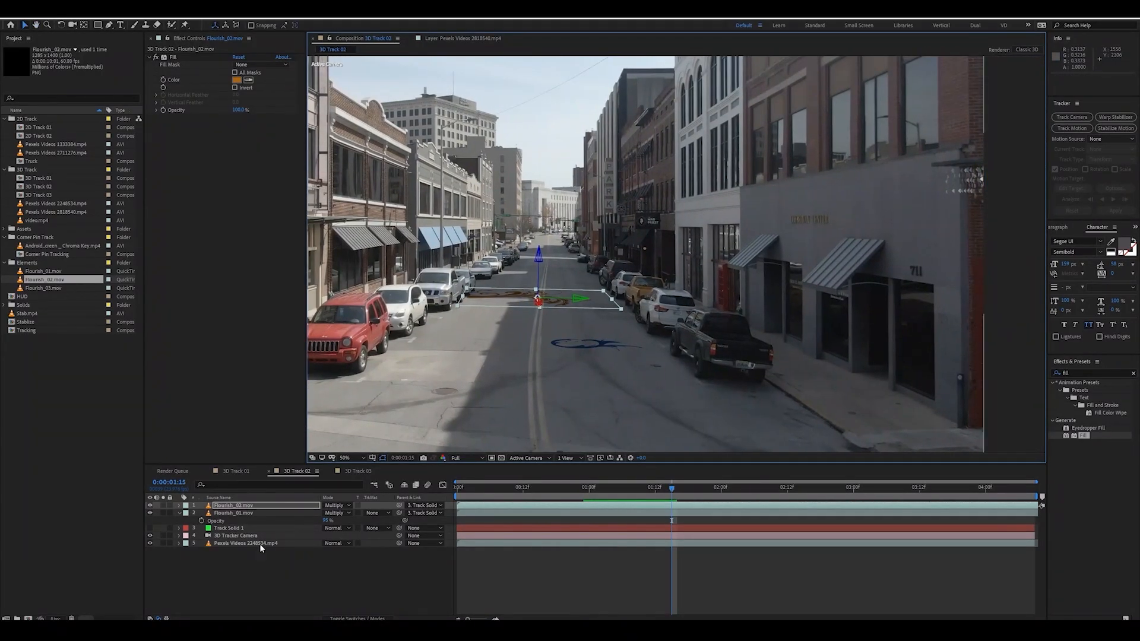
left_click(234, 543)
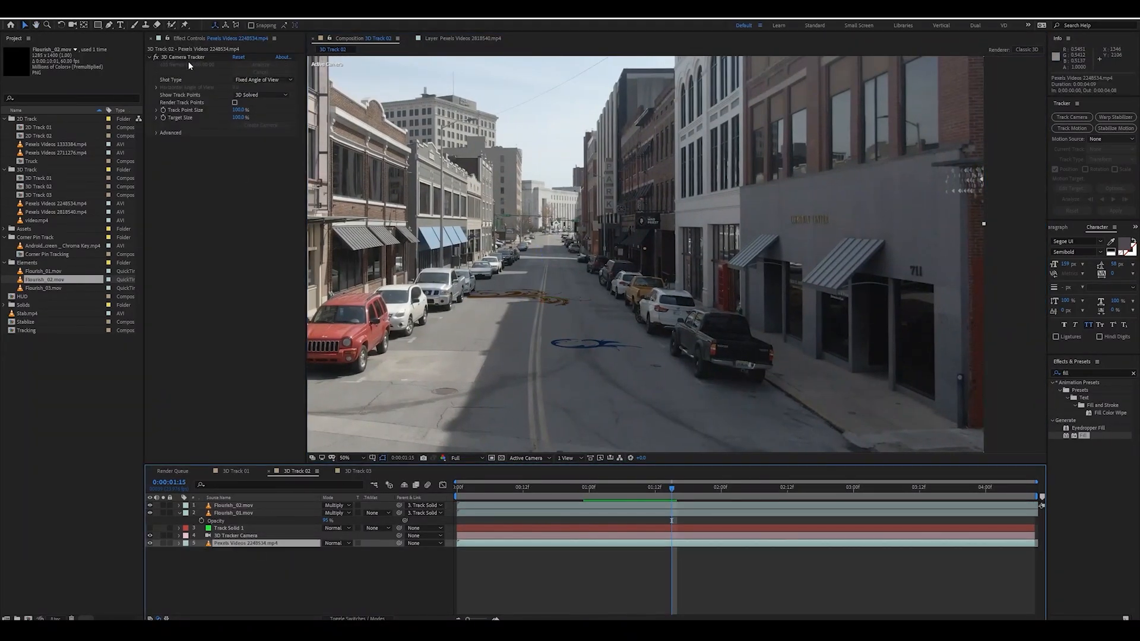
left_click(184, 58)
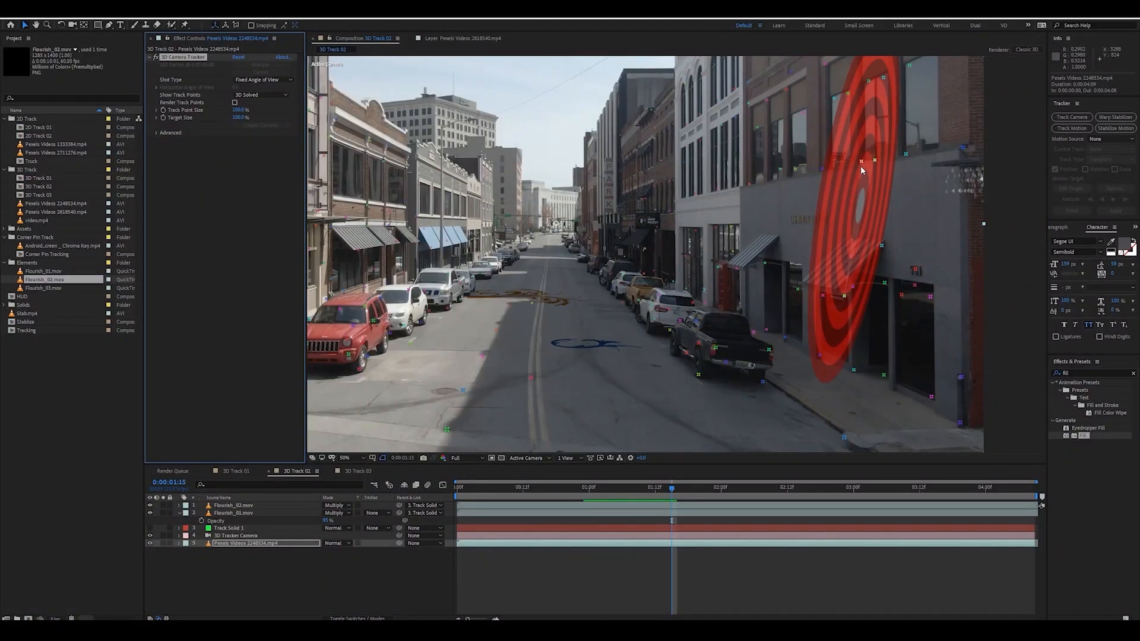
left_click(861, 162)
left_click(905, 154, "shift")
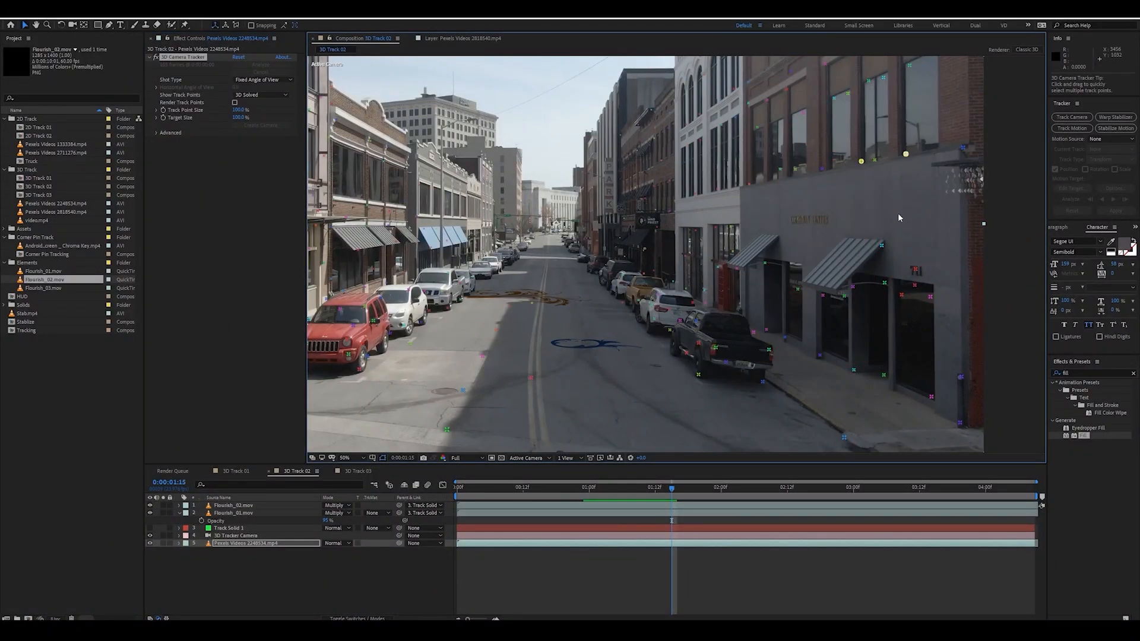
left_click(882, 246, "shift")
right_click(883, 246)
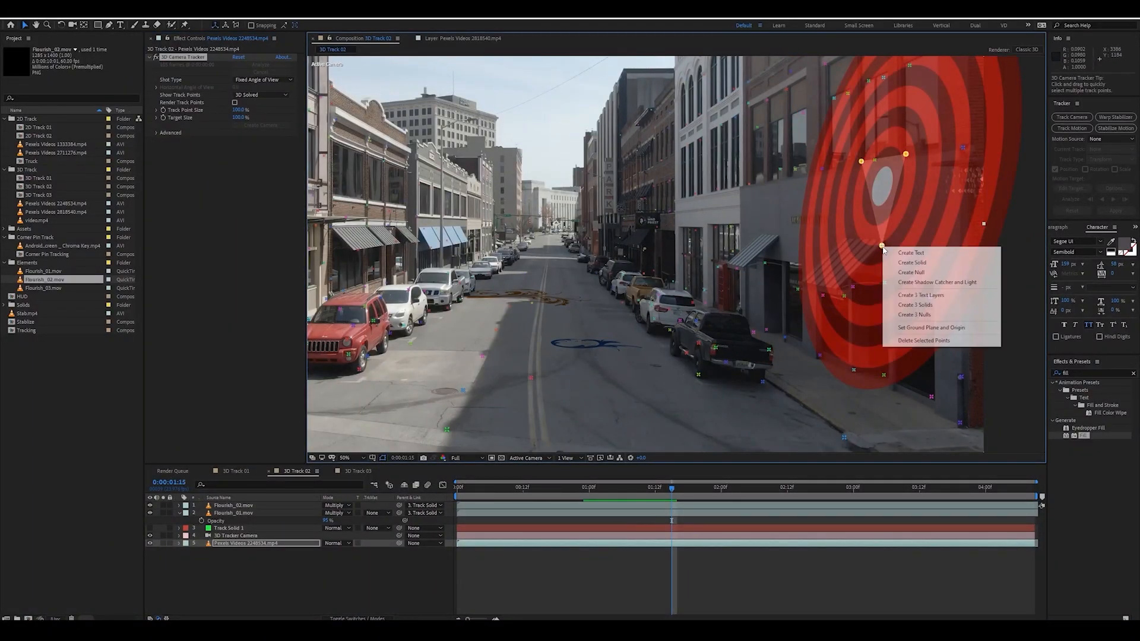
left_click(928, 264)
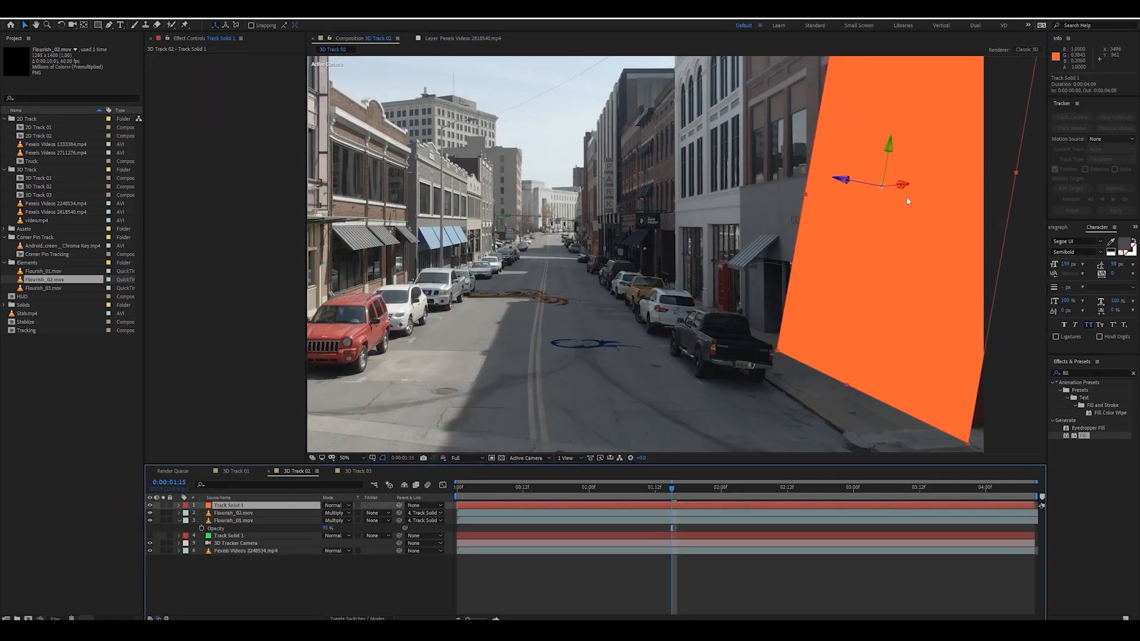
Step: Rotate the orange track solid so that it stands upright and follows the plane of the gray building wall
left_click_drag(884, 186, 890, 188)
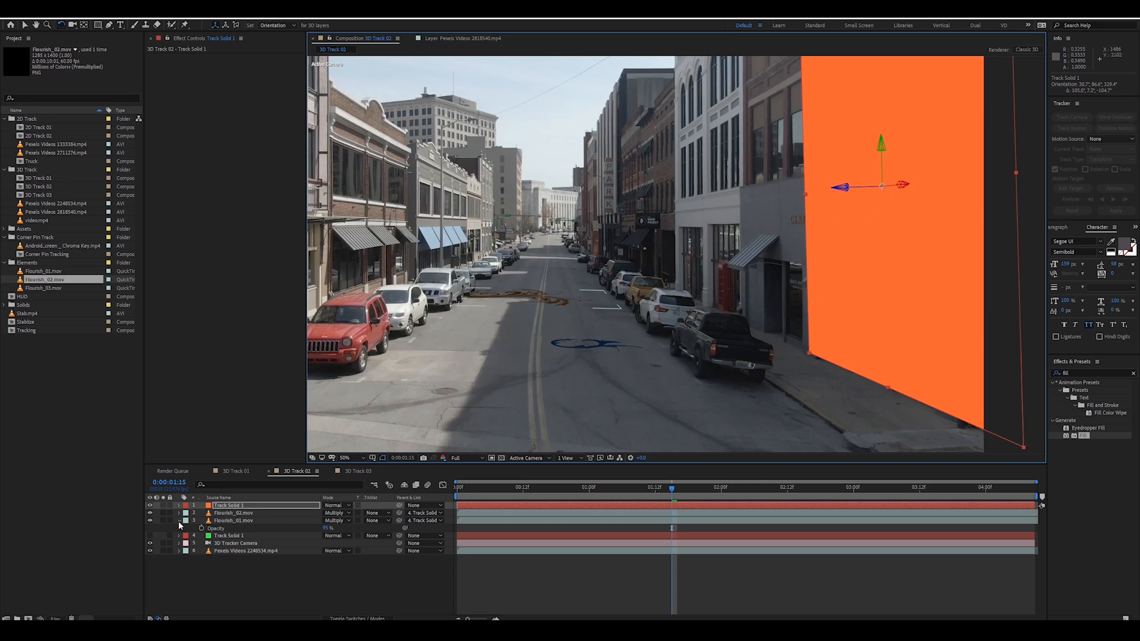
key("v")
left_click(307, 588)
Step: Add Flourish_03.mov as the top layer, make it 3D, parent it to the orange Track Solid 1 at the wall, and hide the solid
left_click_drag(46, 286, 367, 517)
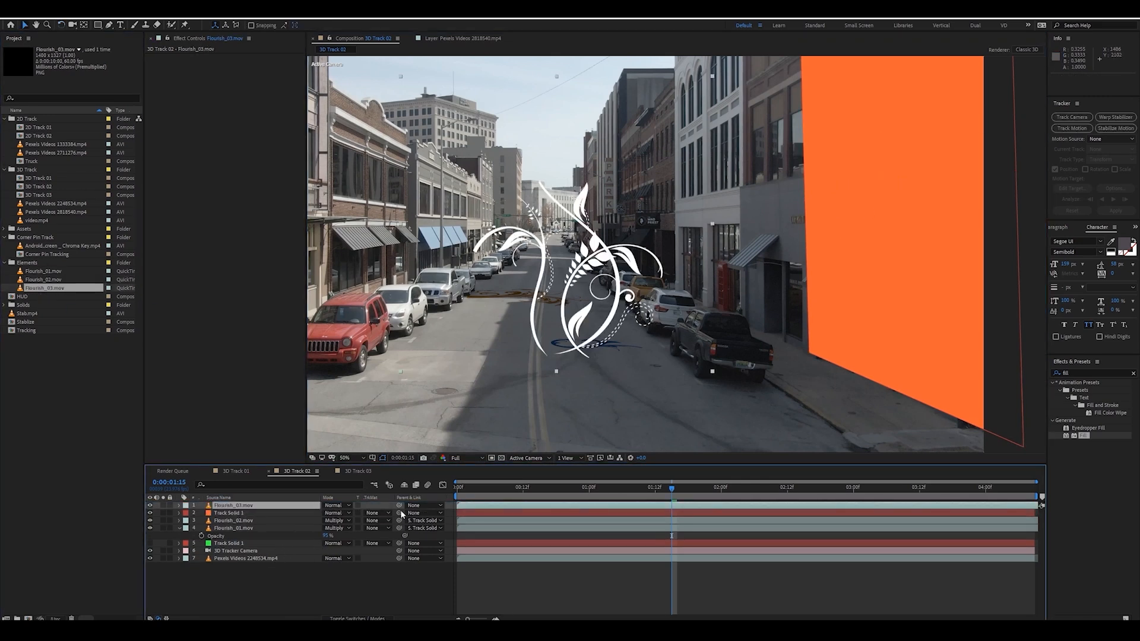
left_click(376, 618)
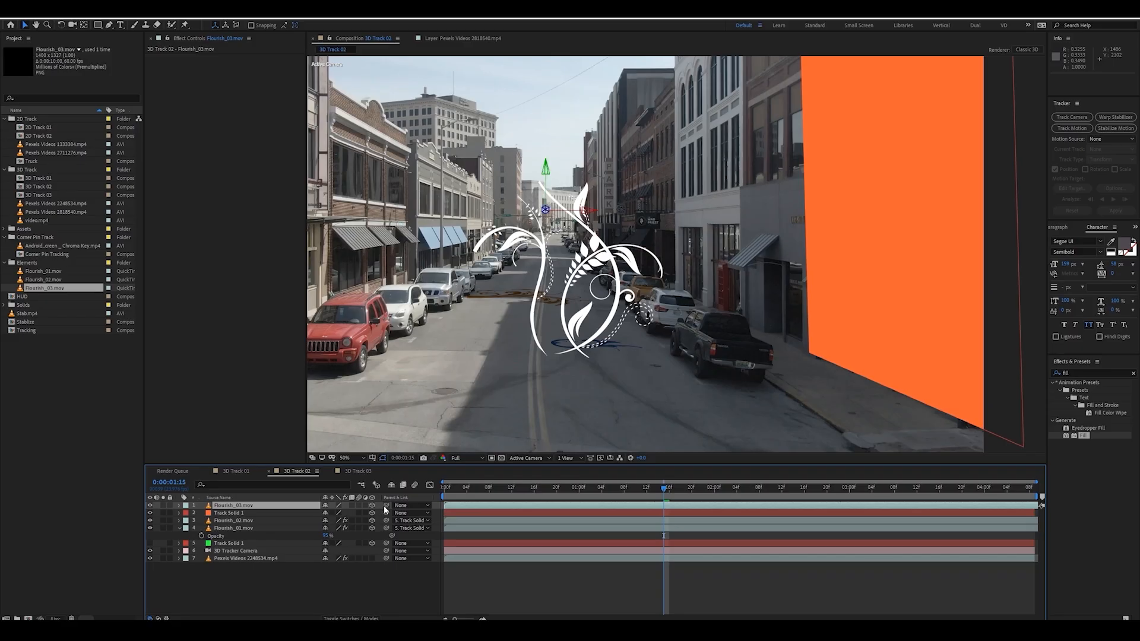
left_click_drag(386, 506, 248, 516)
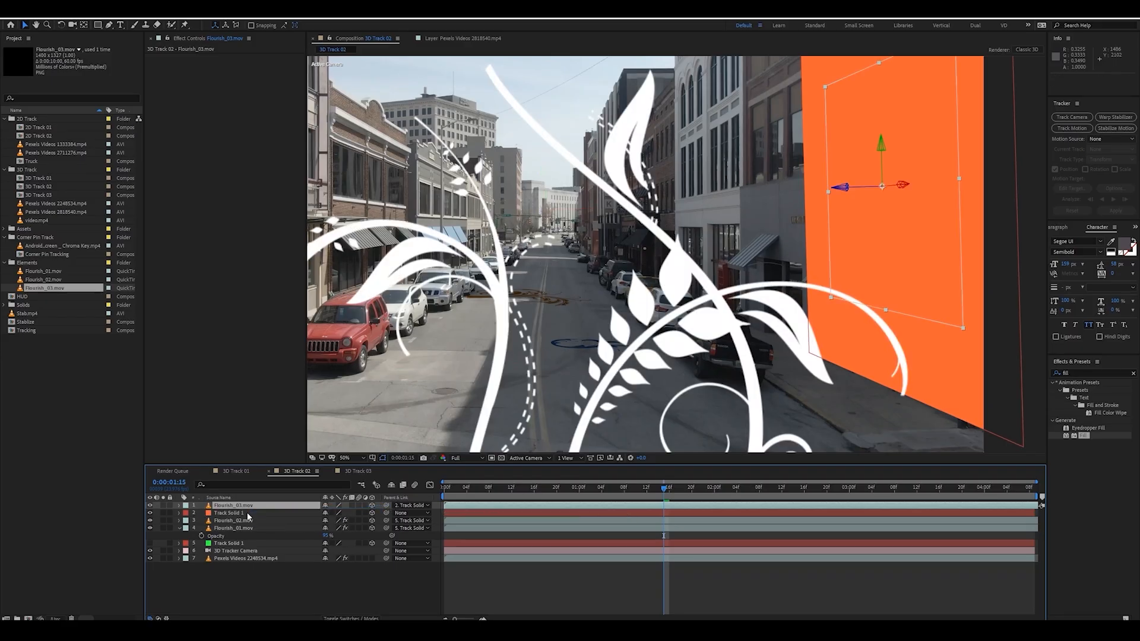
left_click(150, 514)
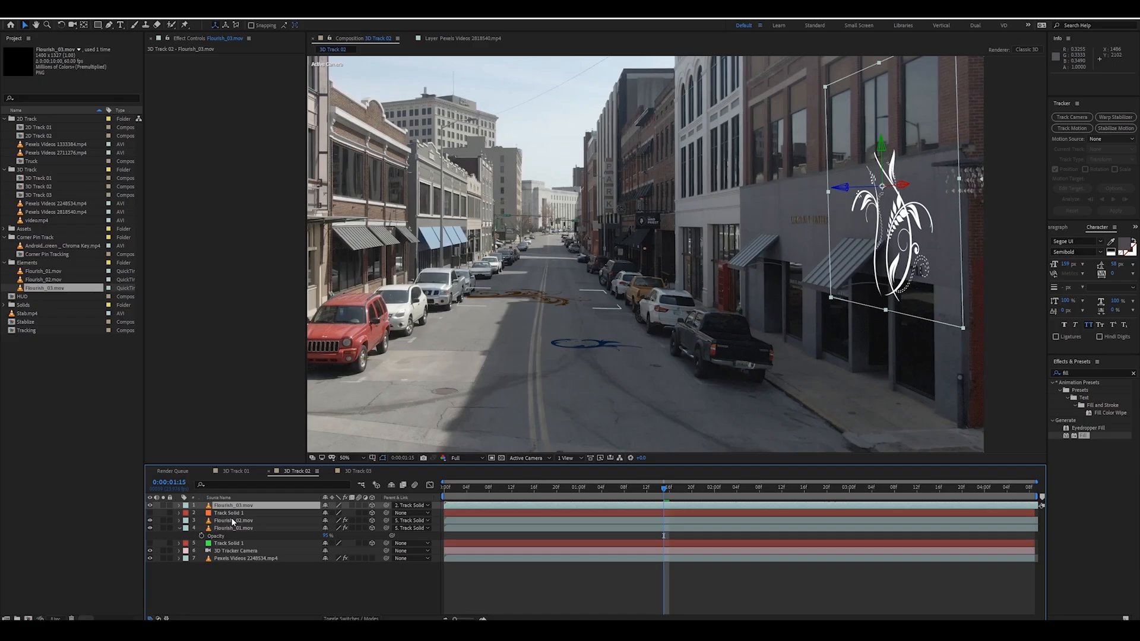
Step: Paste the Fill effect onto Flourish_03 and change its colour to a lighter cyan blue
key("ctrl+v")
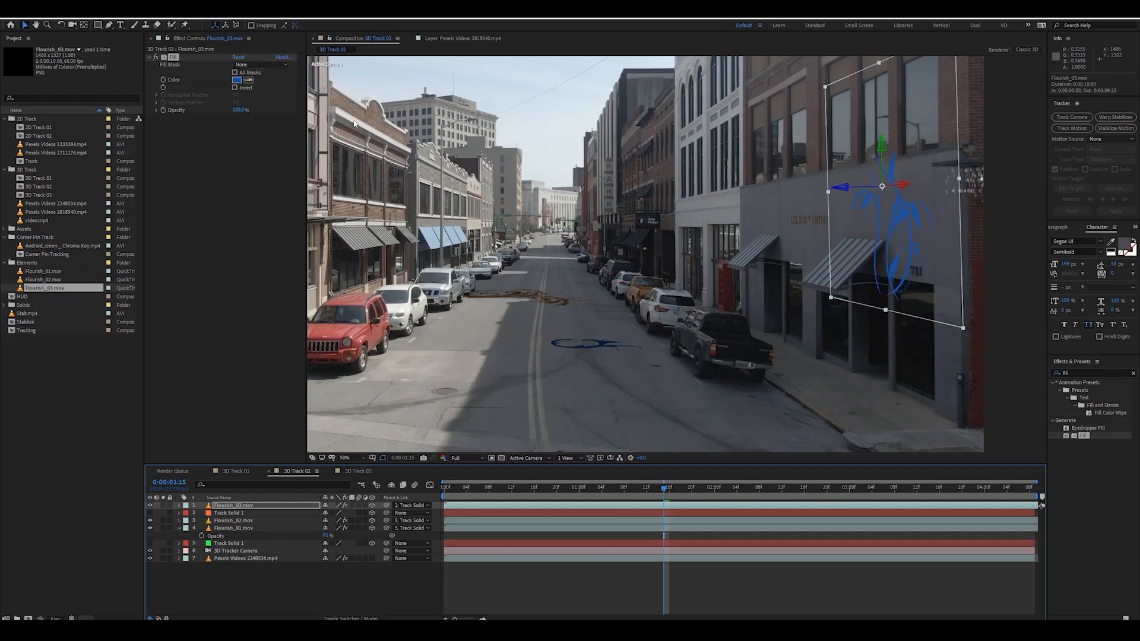
scroll(879, 233, "up", 2)
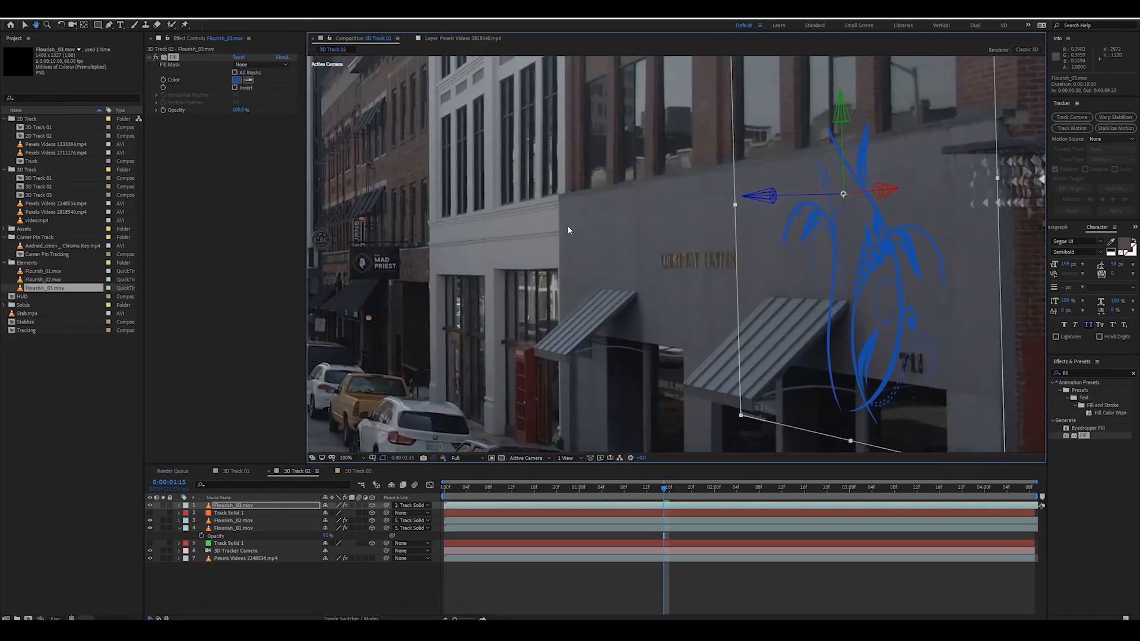
left_click(237, 81)
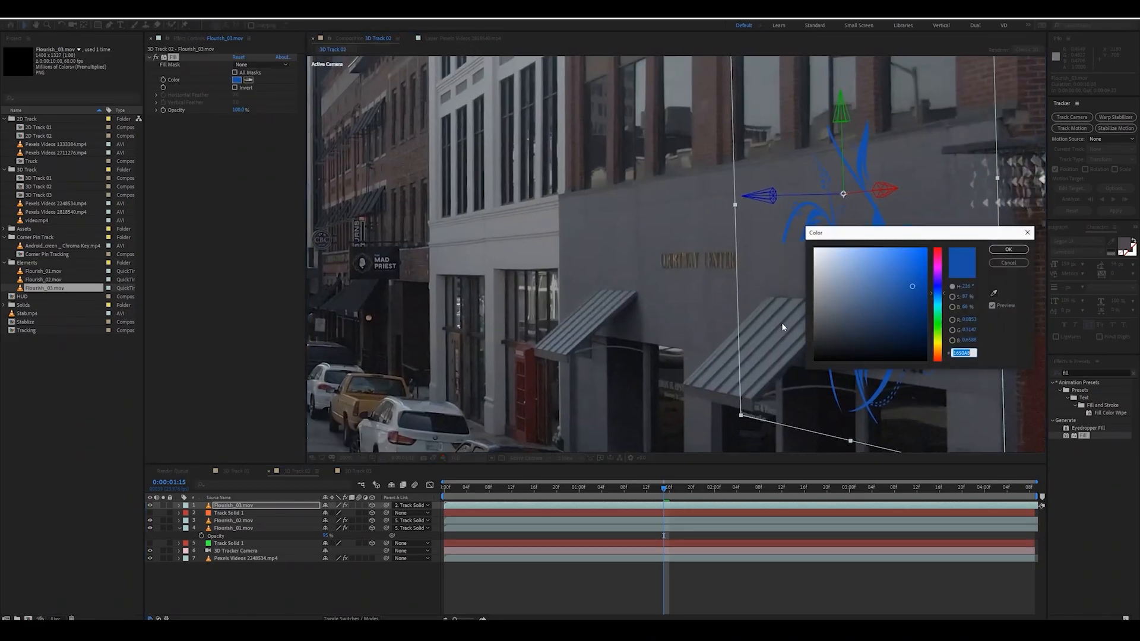
left_click(938, 299)
key("Return")
Step: Scale Flourish_03 to 73% and move it along the wall to sit above the 711 house number
left_click_drag(831, 292, 782, 287)
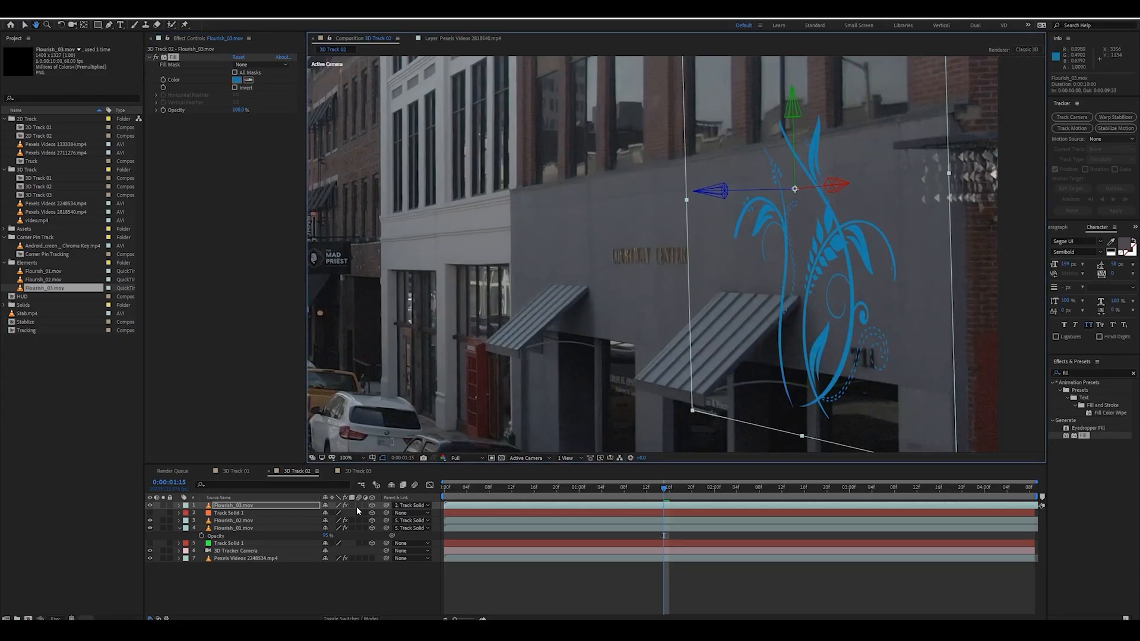
key("v")
key("s")
left_click_drag(336, 516, 320, 515)
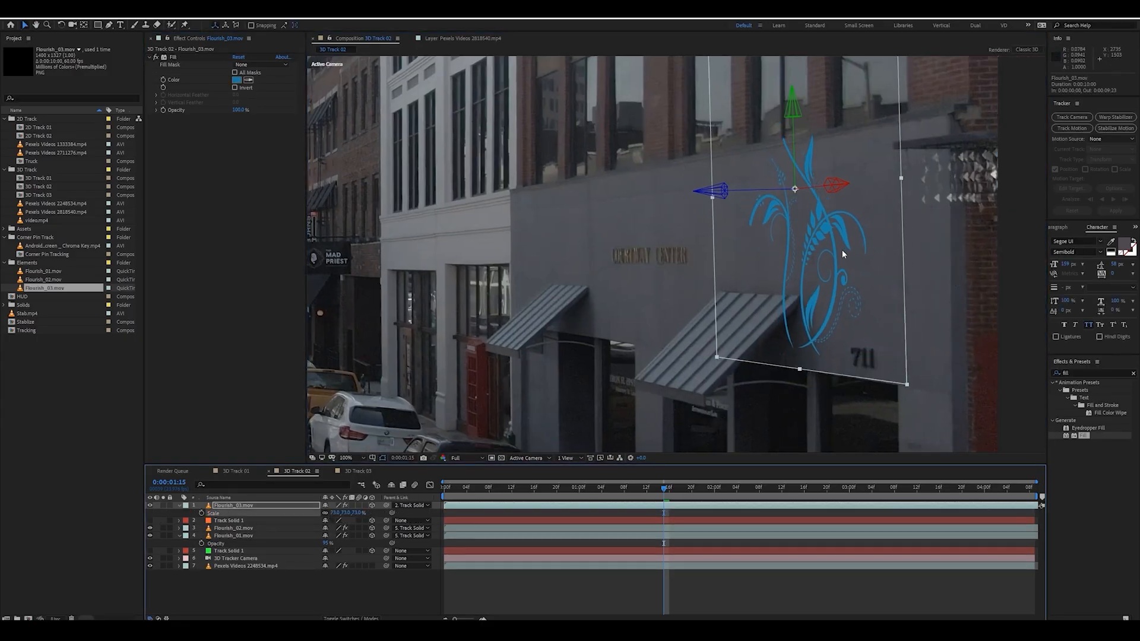
left_click_drag(814, 190, 867, 186)
mouse_move(814, 129)
left_mouse_down()
mouse_move(816, 158)
mouse_move(841, 176)
mouse_move(824, 146)
left_mouse_up()
left_click_drag(835, 291, 832, 283)
key("space")
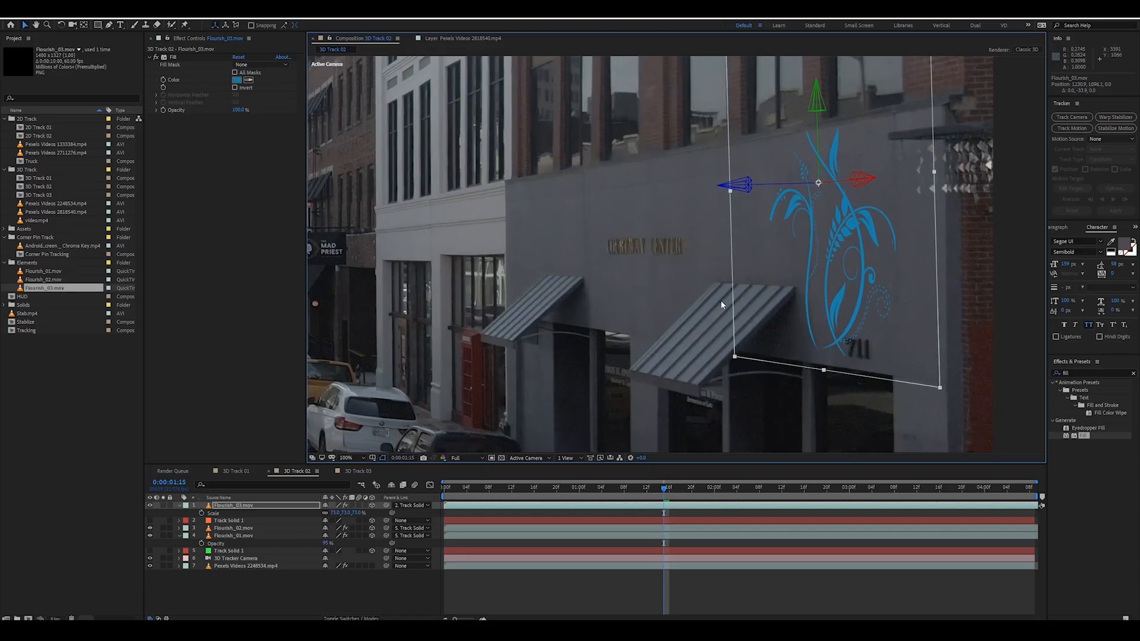
Step: Scale Flourish_03 to 64%, then lower it on the wall and shift it slightly away from the brick edge
key("p")
key("s")
left_click_drag(333, 512, 342, 512)
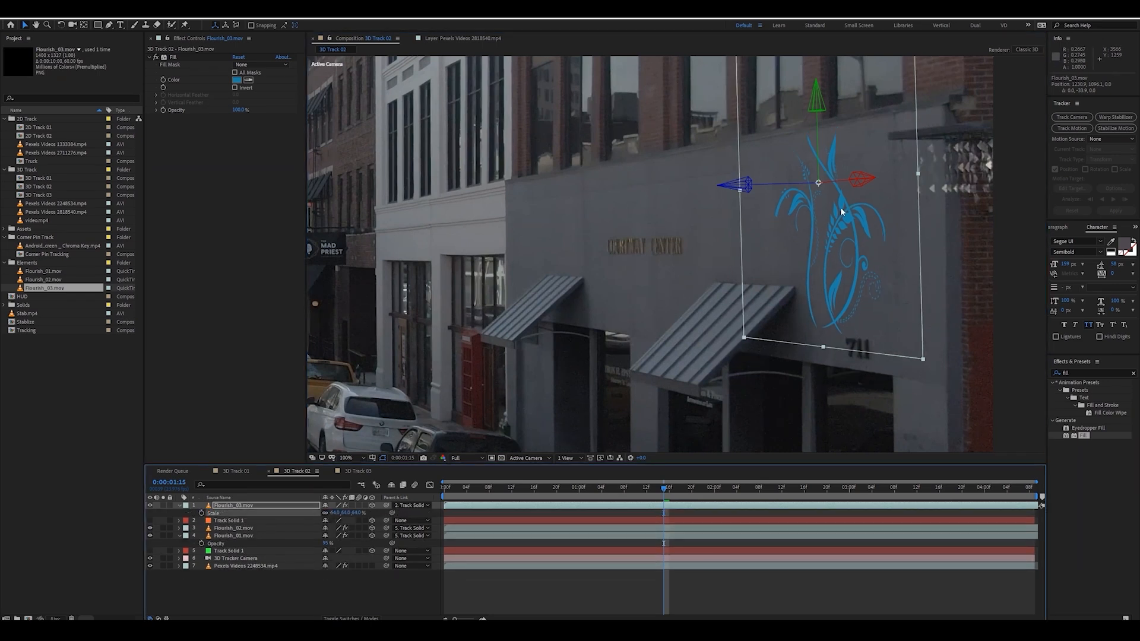
left_click_drag(819, 135, 819, 150)
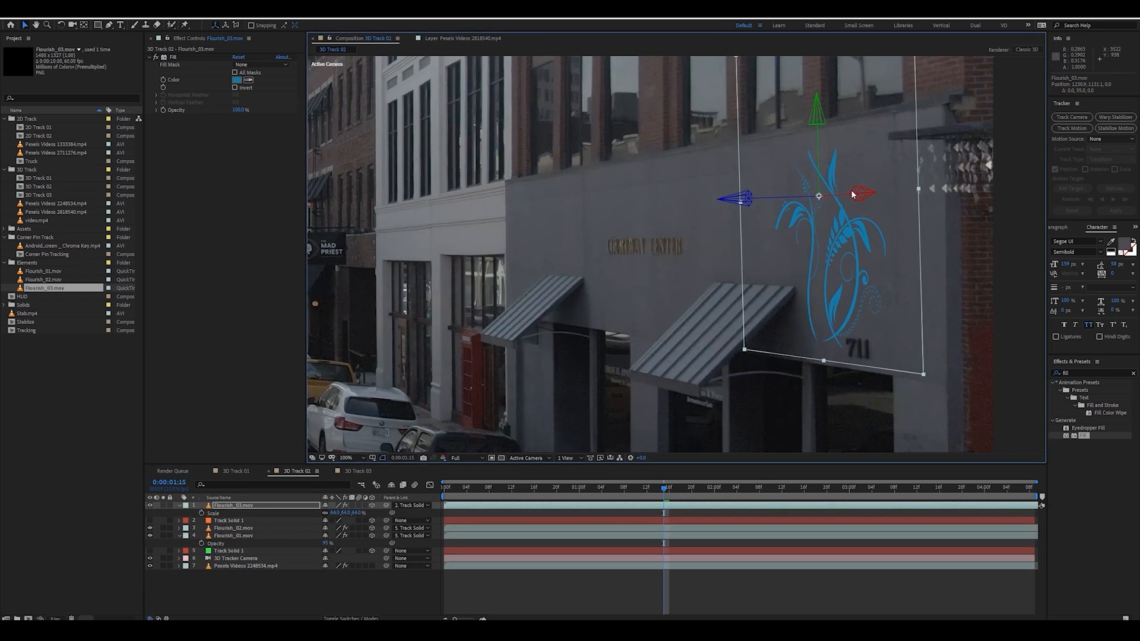
left_click_drag(853, 197, 849, 196)
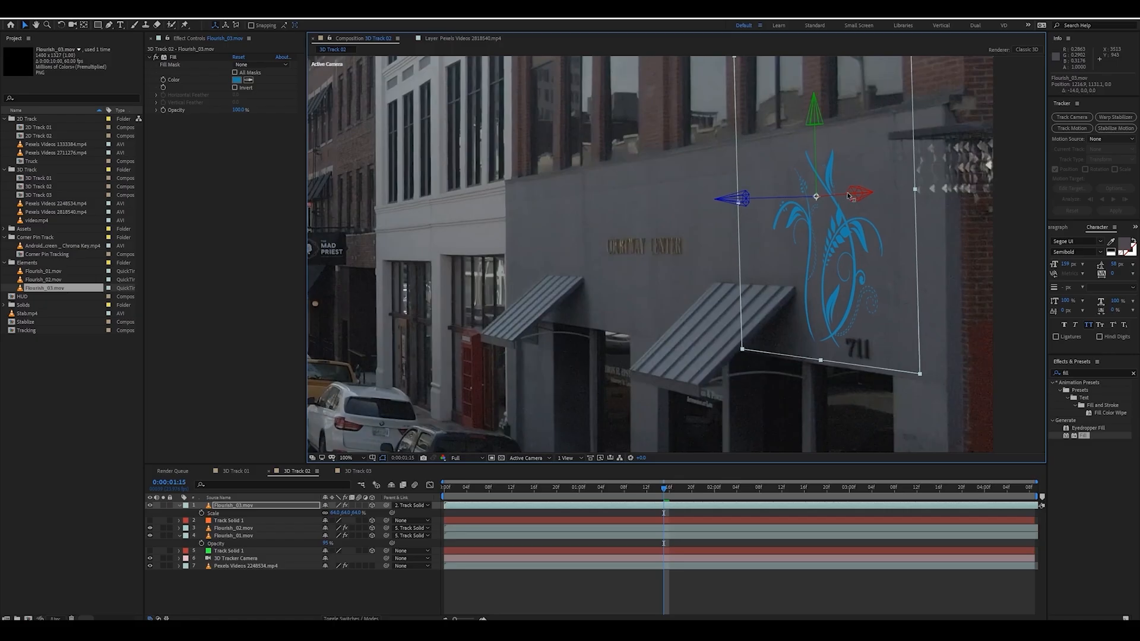
Step: Duplicate the wall's Flourish_03 layer, then move and tilt the copy to match the slope of the striped awning beside the 711 house number
left_click(284, 506)
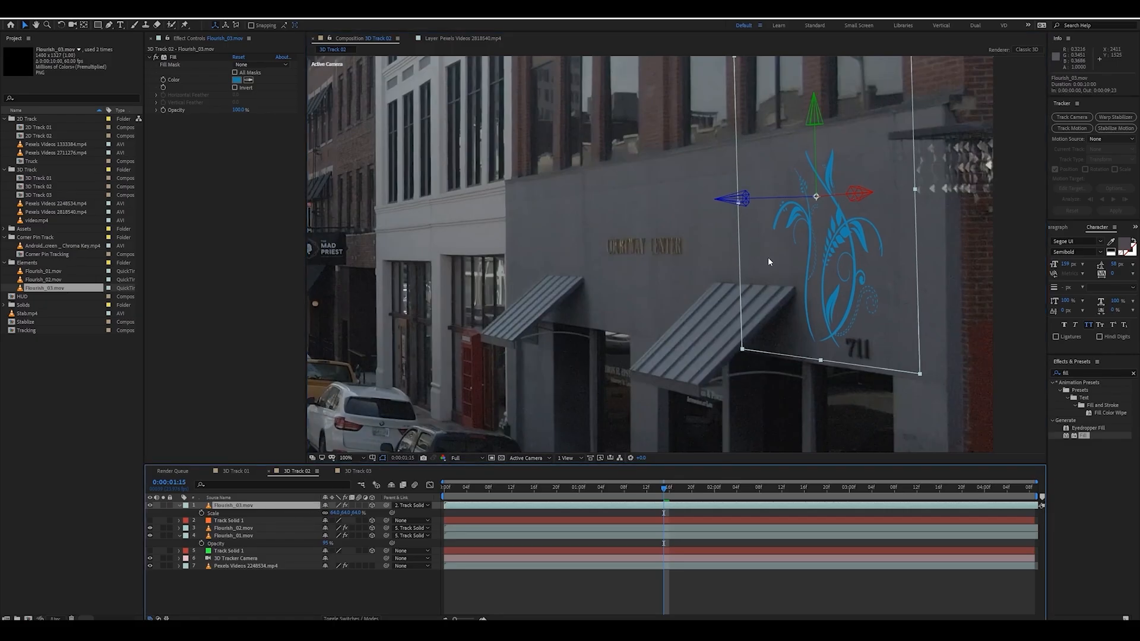
key("ctrl+d")
left_click_drag(861, 196, 734, 298)
key("w")
key("ctrl+z")
key("v")
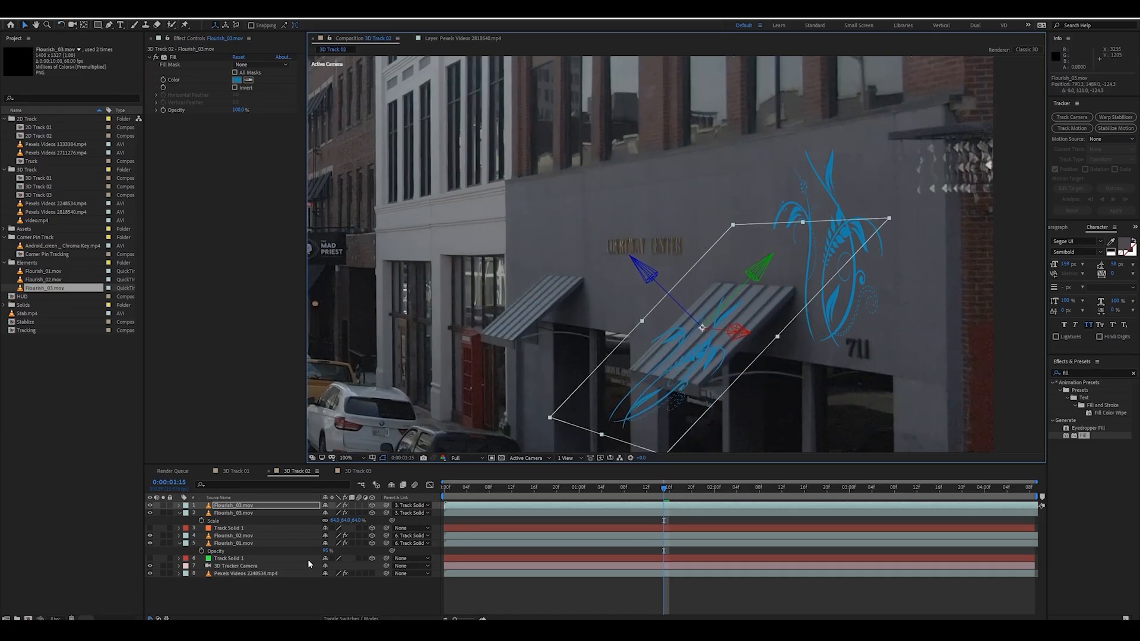
Step: Scale down the duplicated Flourish_03 to fit inside the awning and nudge it slightly sideways
key("s")
left_click_drag(337, 513, 323, 518)
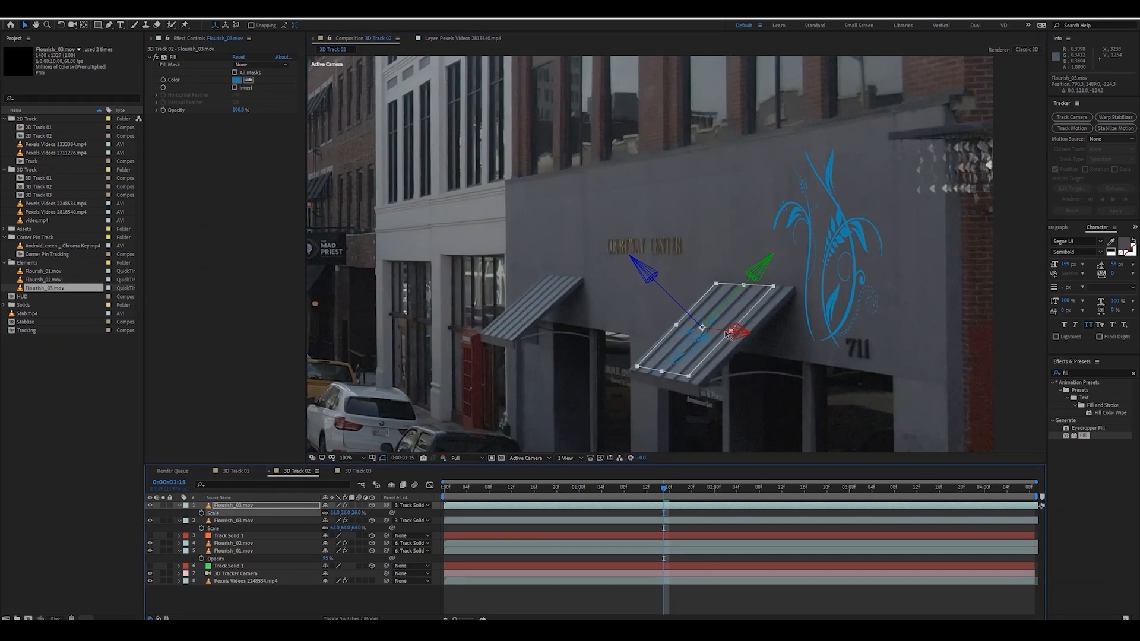
left_click_drag(728, 334, 736, 336)
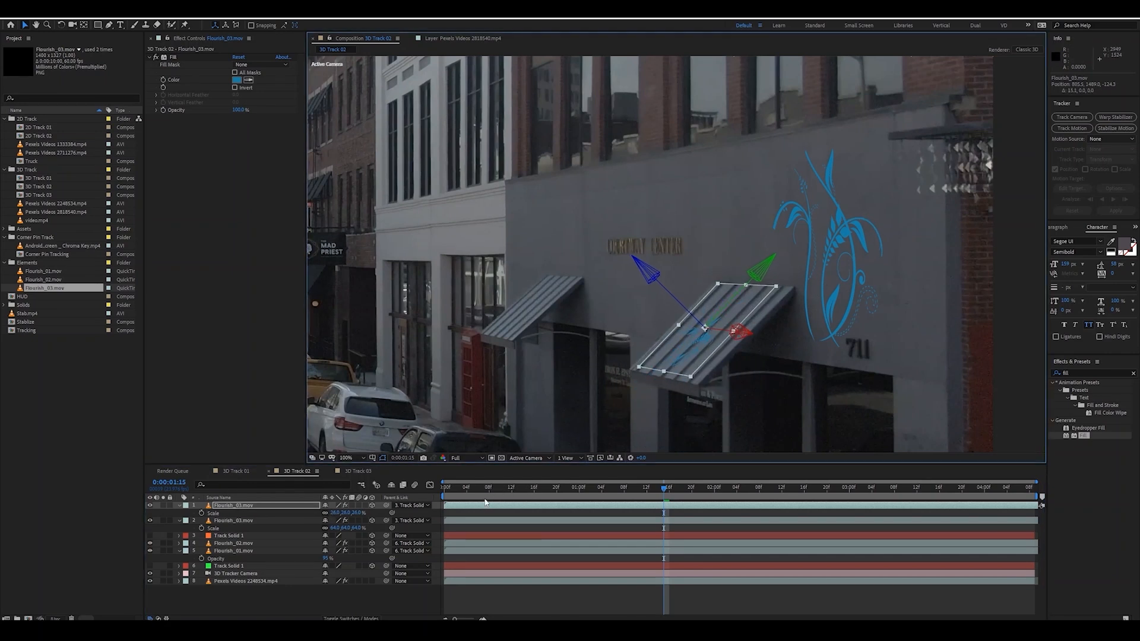
Step: Stagger the flourish layers in time, starting Flourish_02 first, the wall Flourish_03 after it, and the awning copy last
left_click_drag(479, 508, 655, 510)
key("Home")
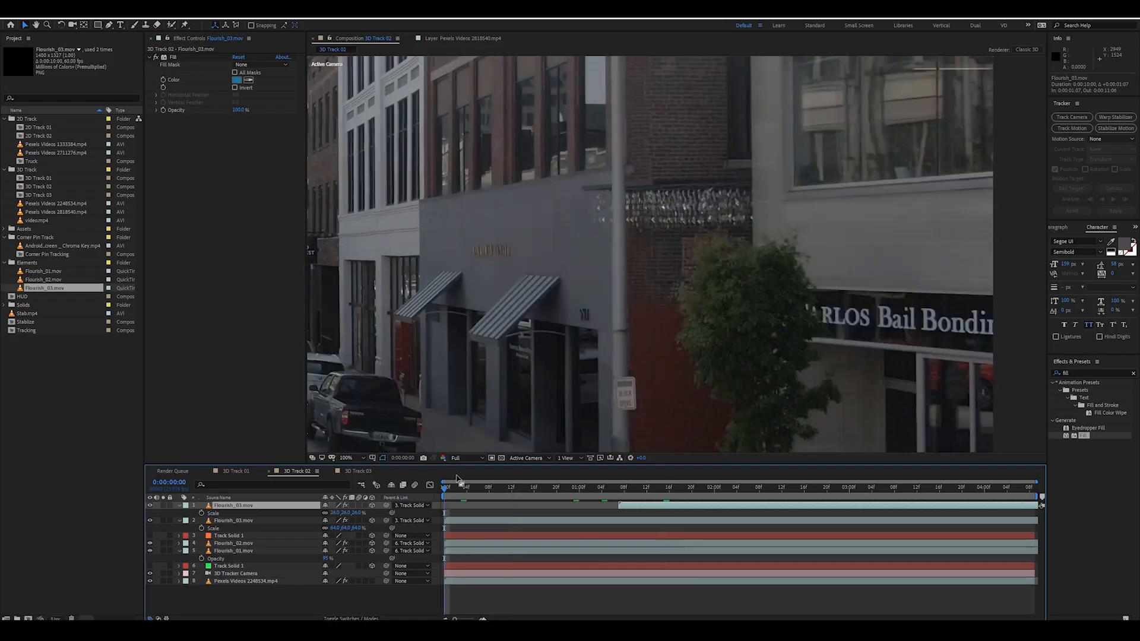
left_click_drag(476, 522, 516, 521)
left_click_drag(570, 350, 968, 280)
mouse_move(488, 543)
left_mouse_down()
mouse_move(559, 521)
mouse_move(504, 543)
left_mouse_up()
key("space")
left_click_drag(632, 505, 582, 505)
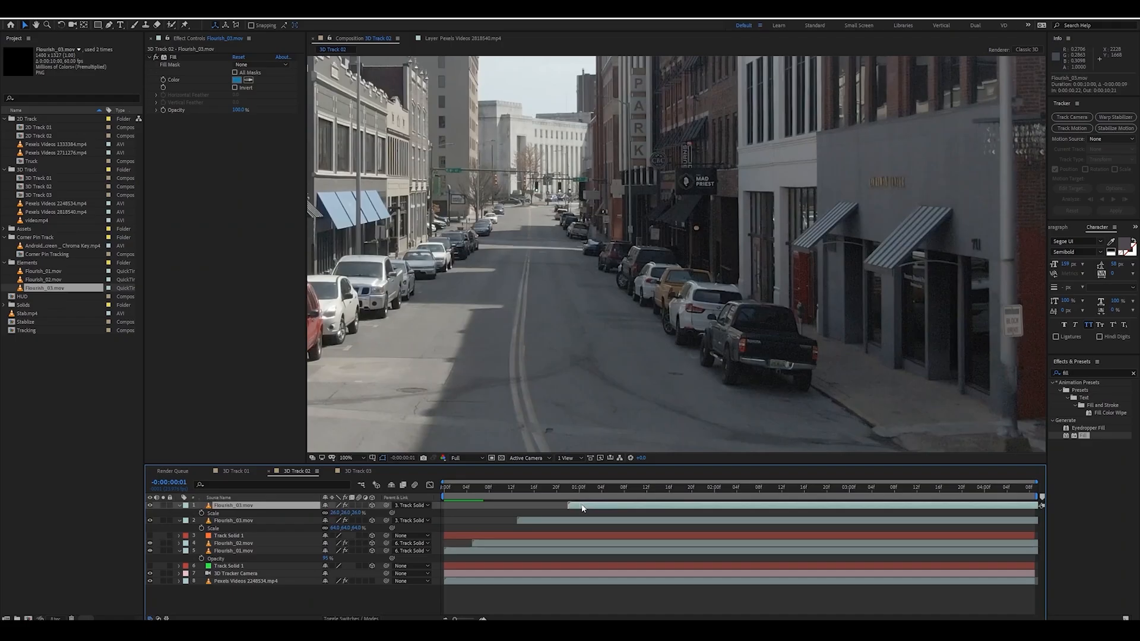
Step: Play back the composition to check the staggered timing of the road, wall and awning flourishes
key("space")
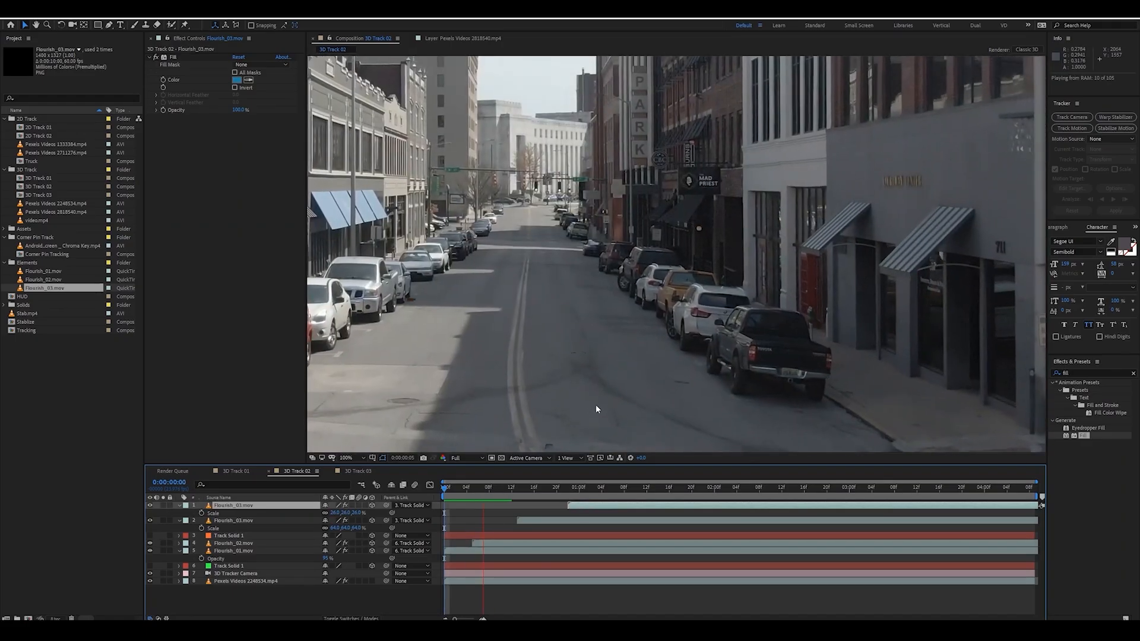
key("space")
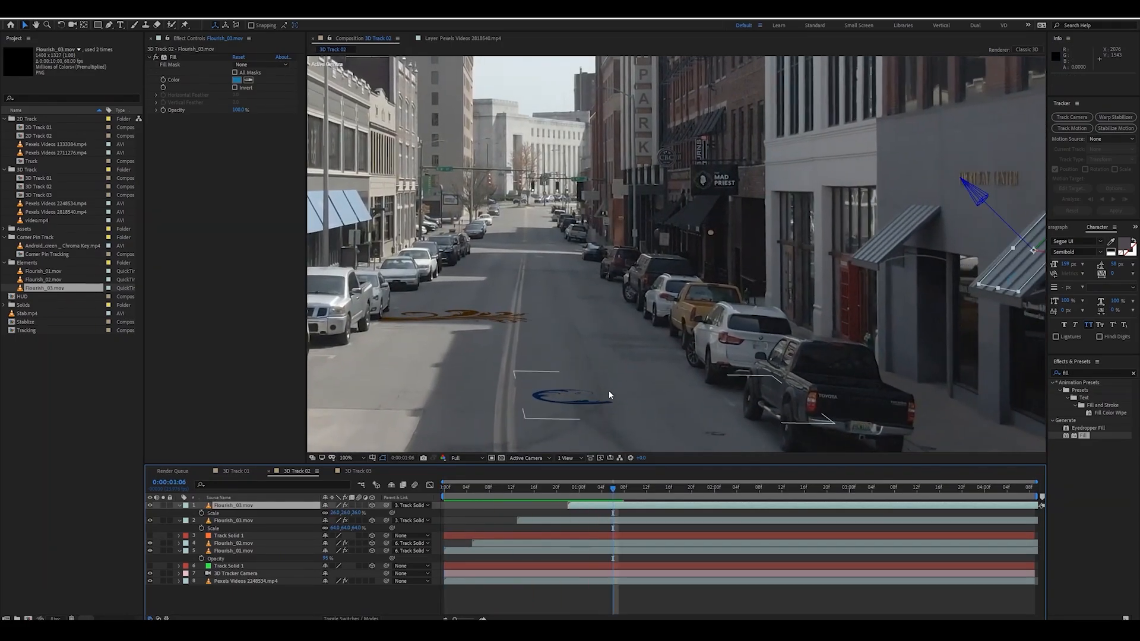
scroll(608, 390, "down", 2)
key("space")
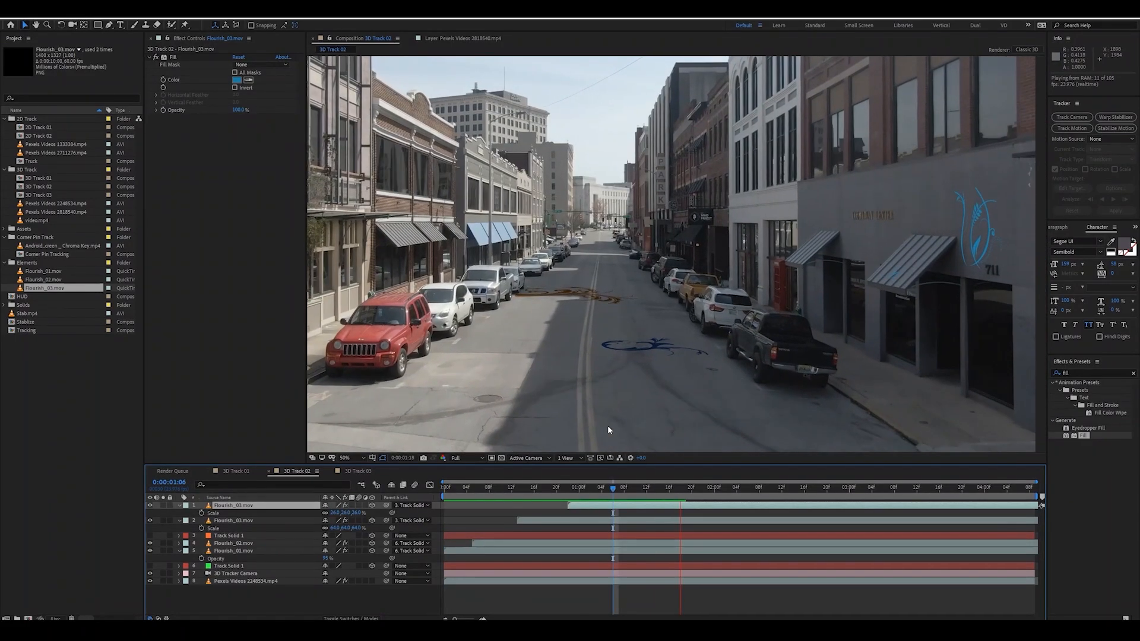
key("space")
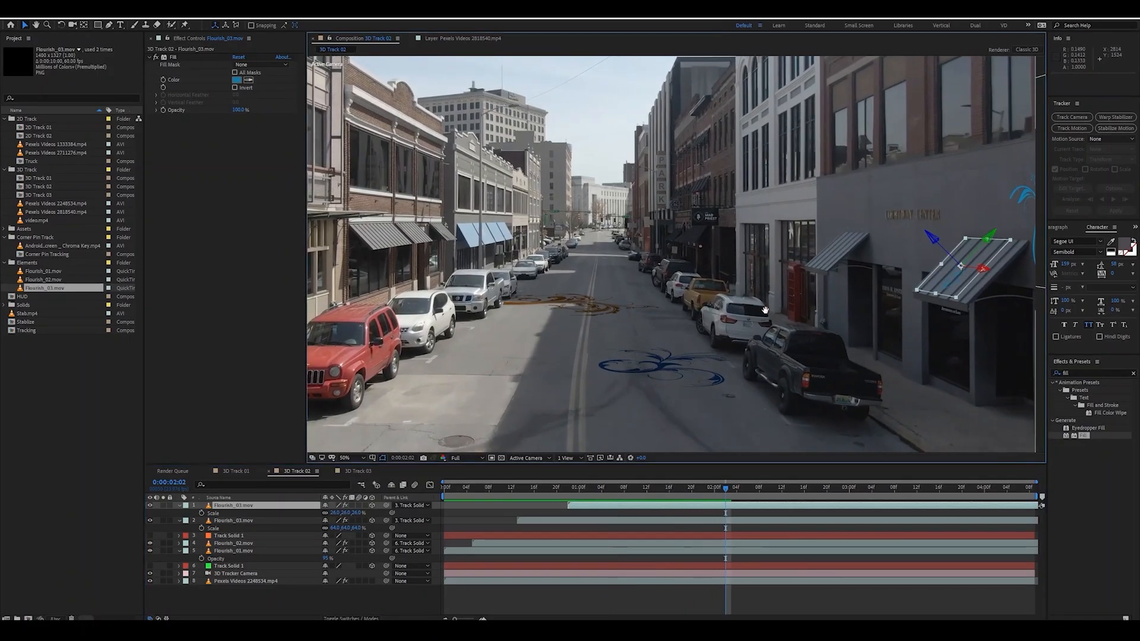
Step: Delay Flourish_01 and Flourish_02, and shift both Flourish_03 layers earlier so the wall flourish starts at the first frame
left_click_drag(766, 310, 608, 284)
left_click(499, 343)
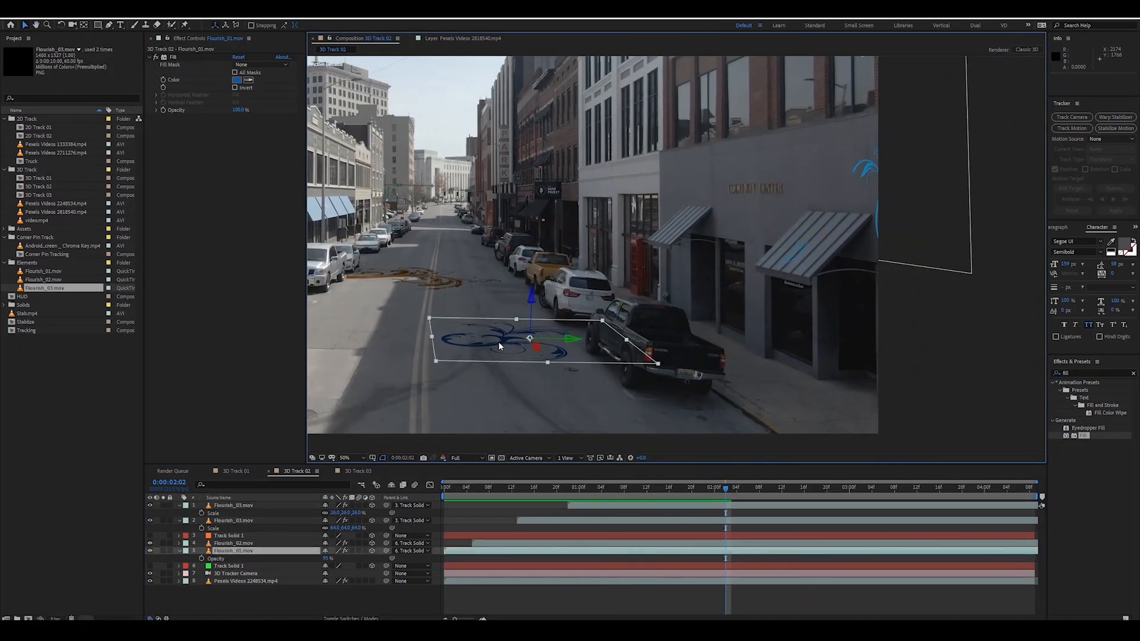
left_click(424, 283, "shift")
left_click_drag(497, 552, 495, 525)
left_click(549, 524)
left_click(586, 505, "shift")
Step: Play back the composition to check when each flourish animates with the revised layer timing
key("space")
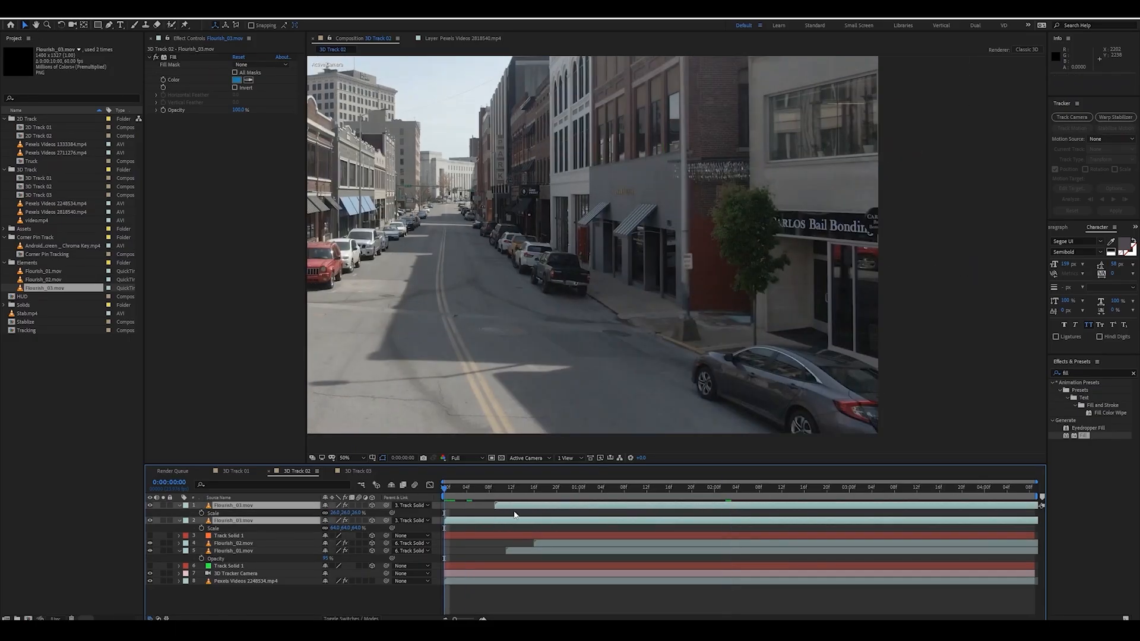
key("space")
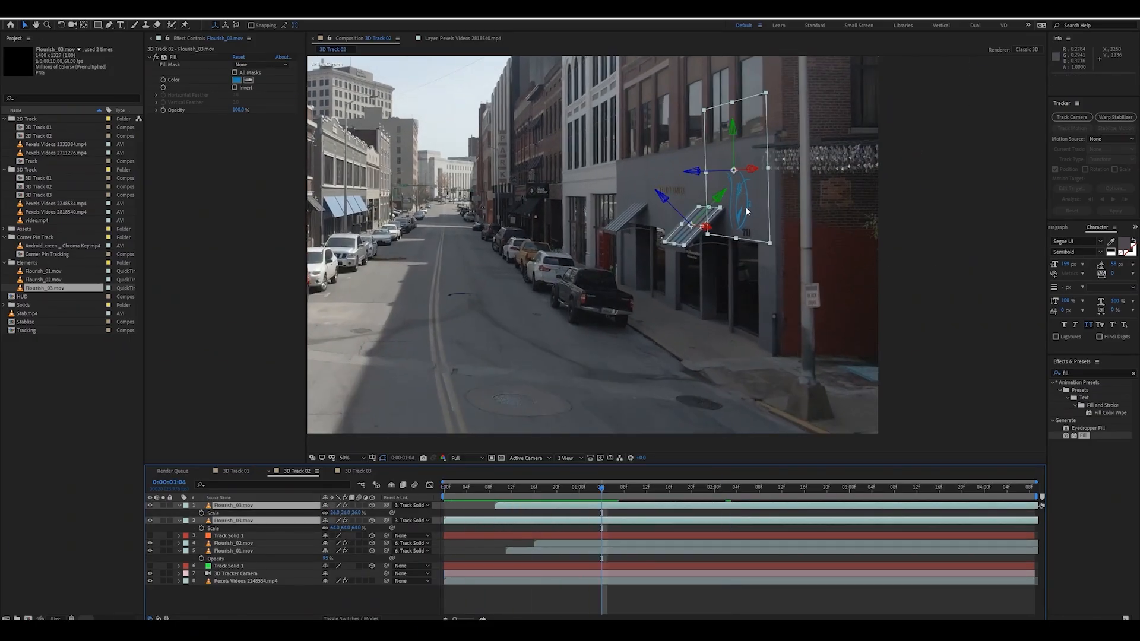
left_click(460, 594)
key("space")
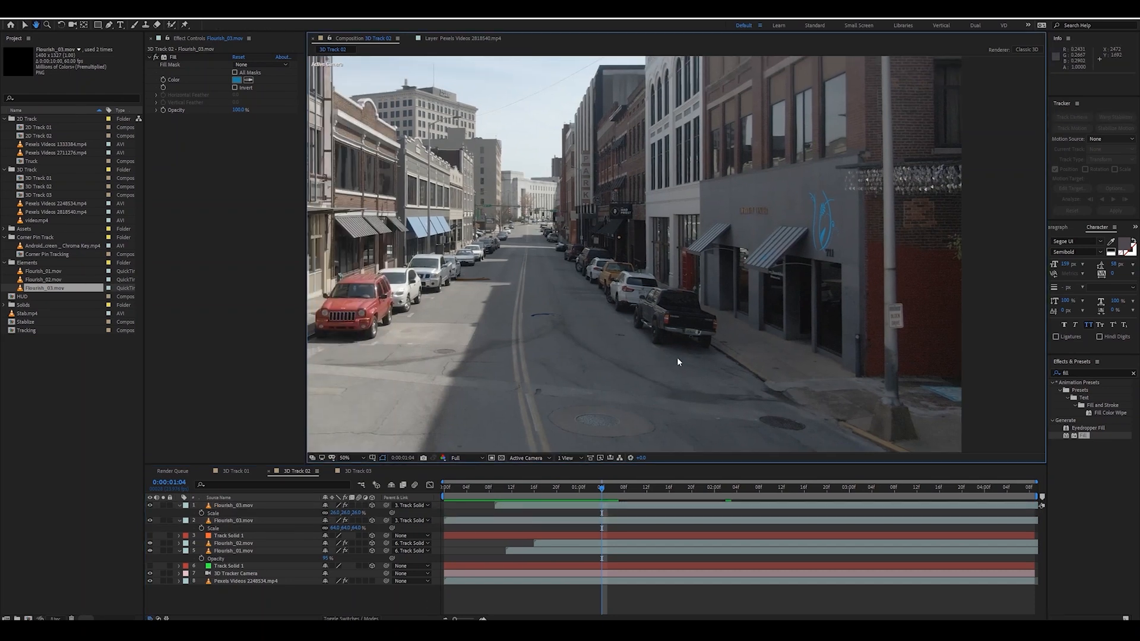
key("space")
key("space")
key("space")
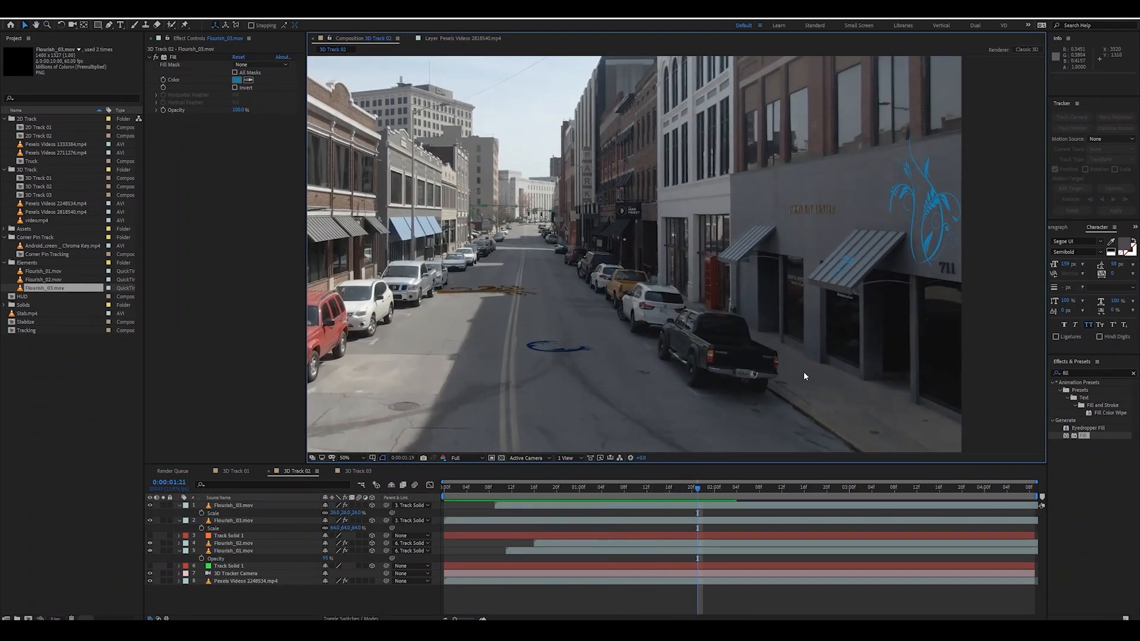
Step: Set the blending mode of both Flourish_03 layers to Multiply
left_click(500, 520)
left_click(504, 507, "shift")
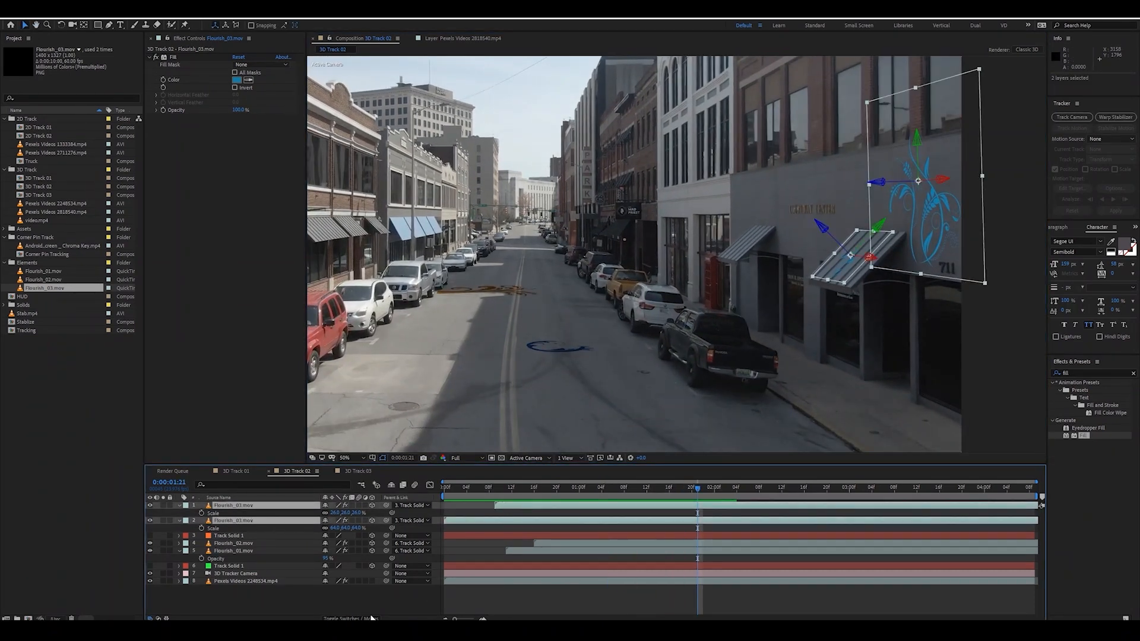
left_click(350, 619)
left_click(336, 506)
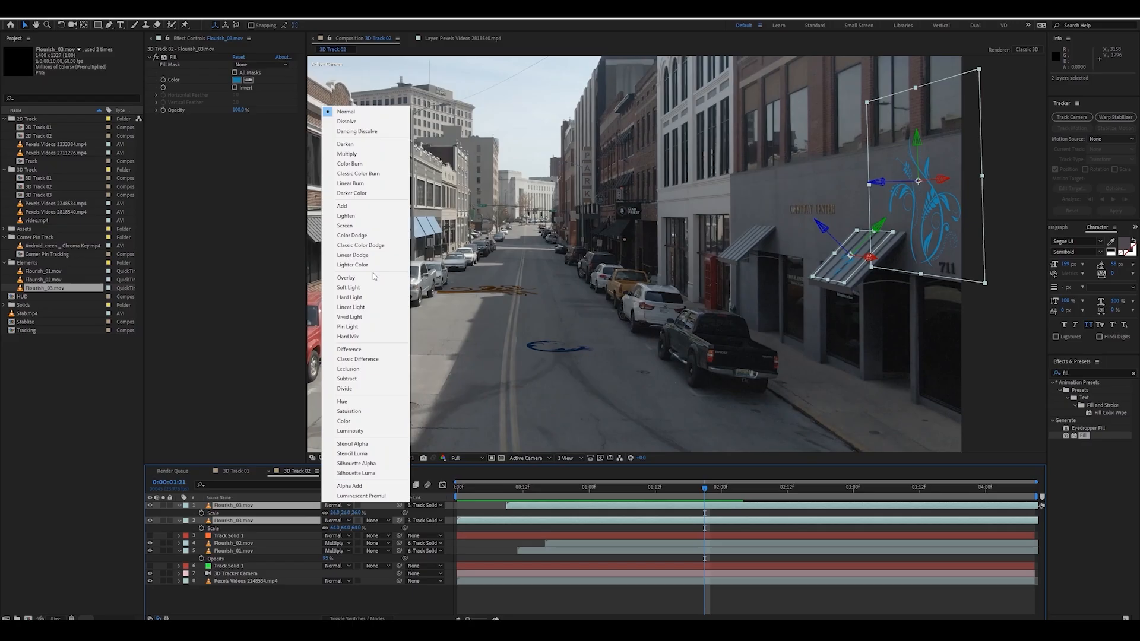
left_click(346, 154)
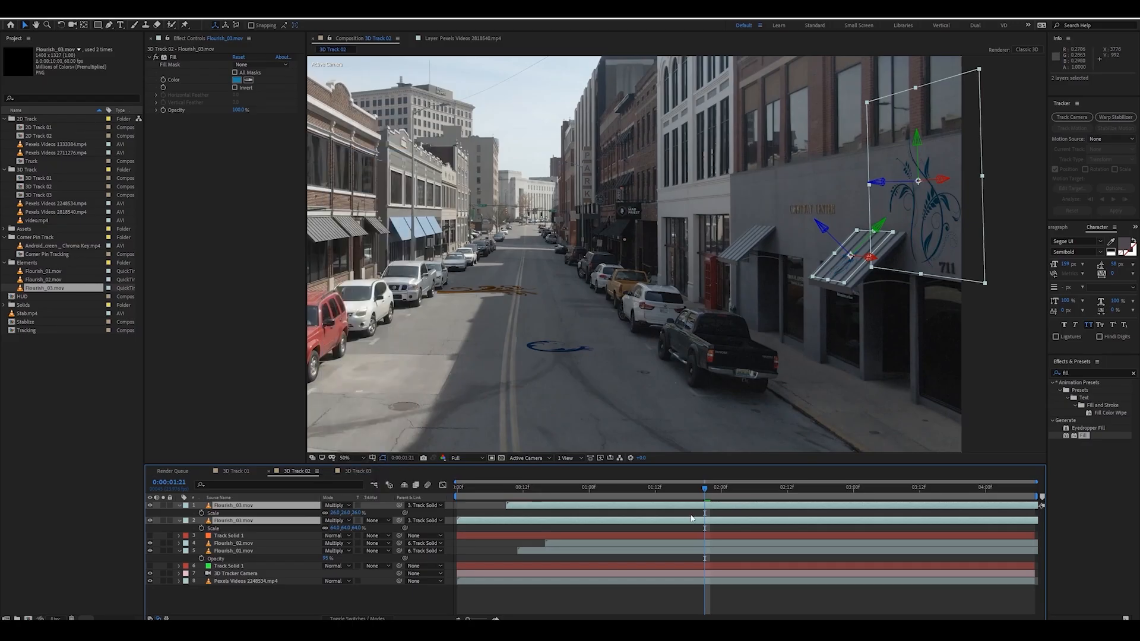
Step: Play the composition from the beginning to check how the flourishes blend with the wall and awning
left_click(617, 583)
key("Home")
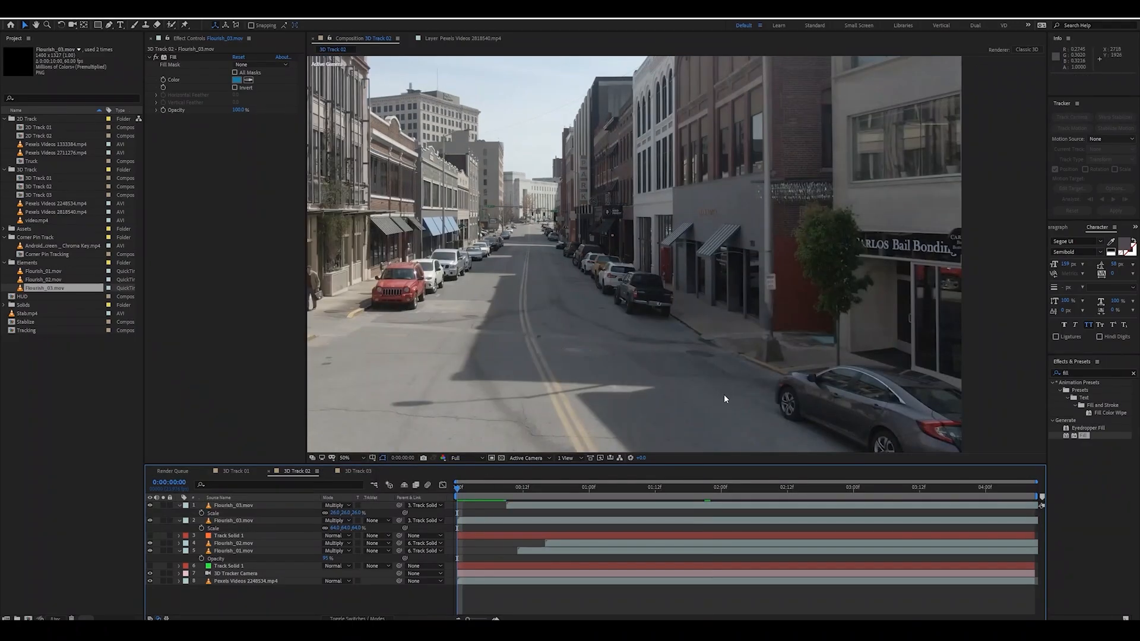
key("space")
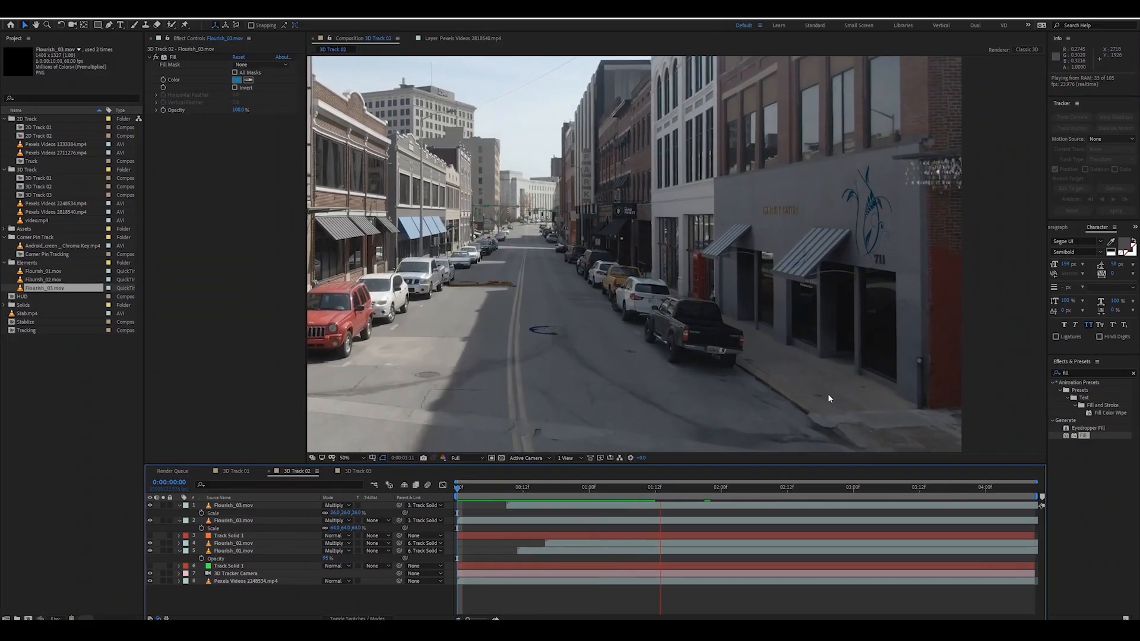
key("space")
Step: Try a bright yellow Fill colour (FFEA00) on the awning flourish
left_click(833, 267)
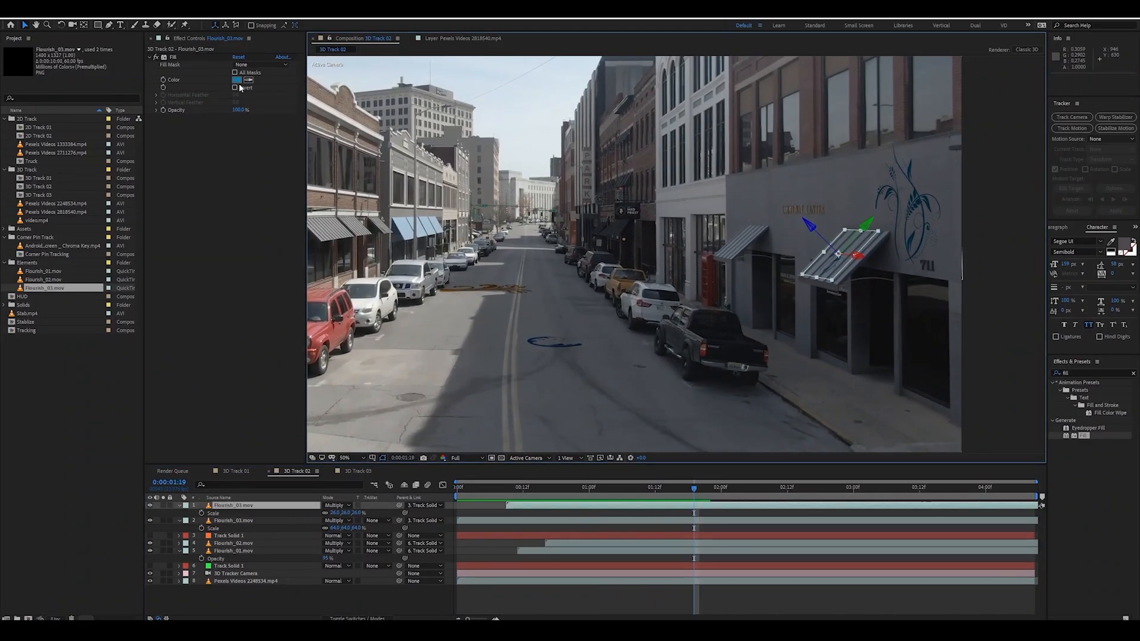
left_click(237, 80)
left_click(938, 345)
left_click_drag(915, 274, 938, 225)
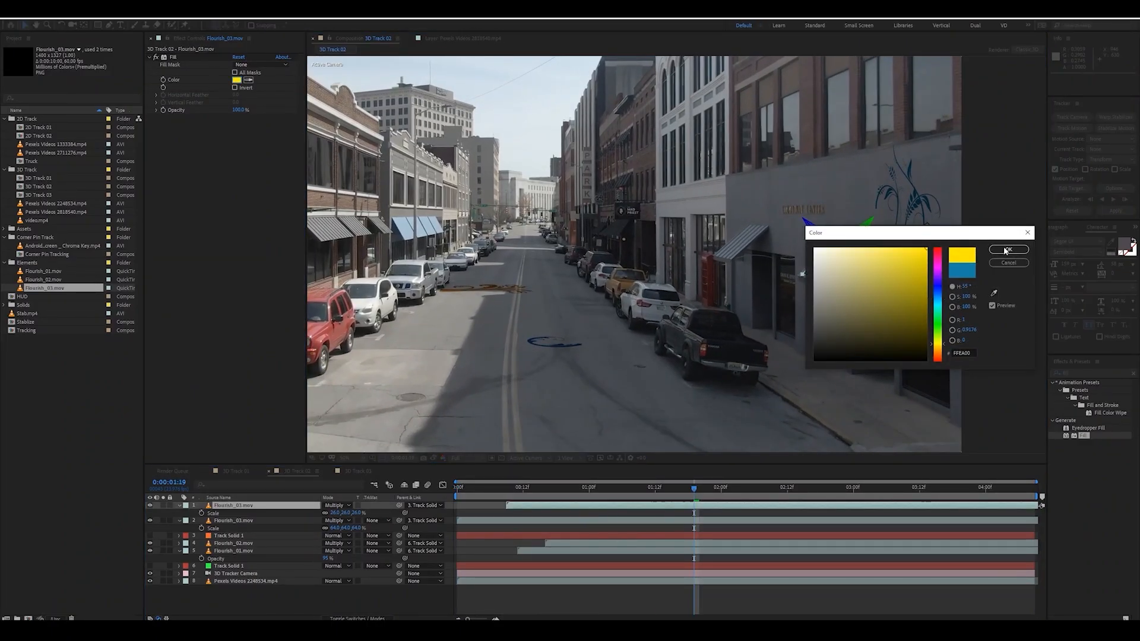
left_click(1006, 250)
Step: Change the awning flourish's Fill colour to teal (0CBEAF), then enlarge it and reposition it on the awning
scroll(881, 293, "up", 2)
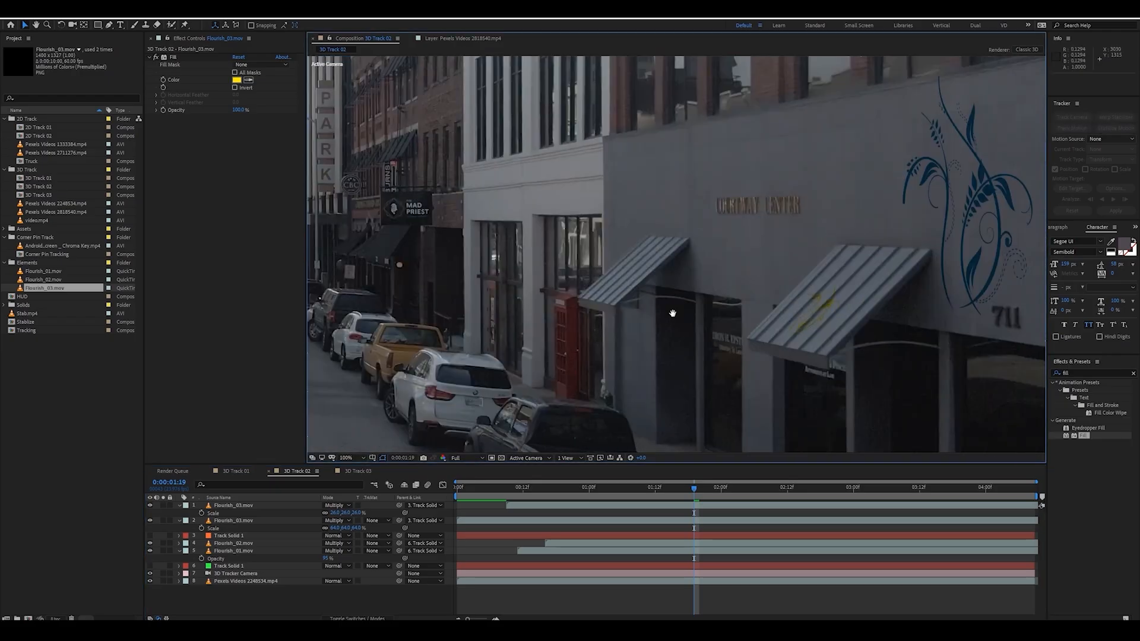
left_click(236, 80)
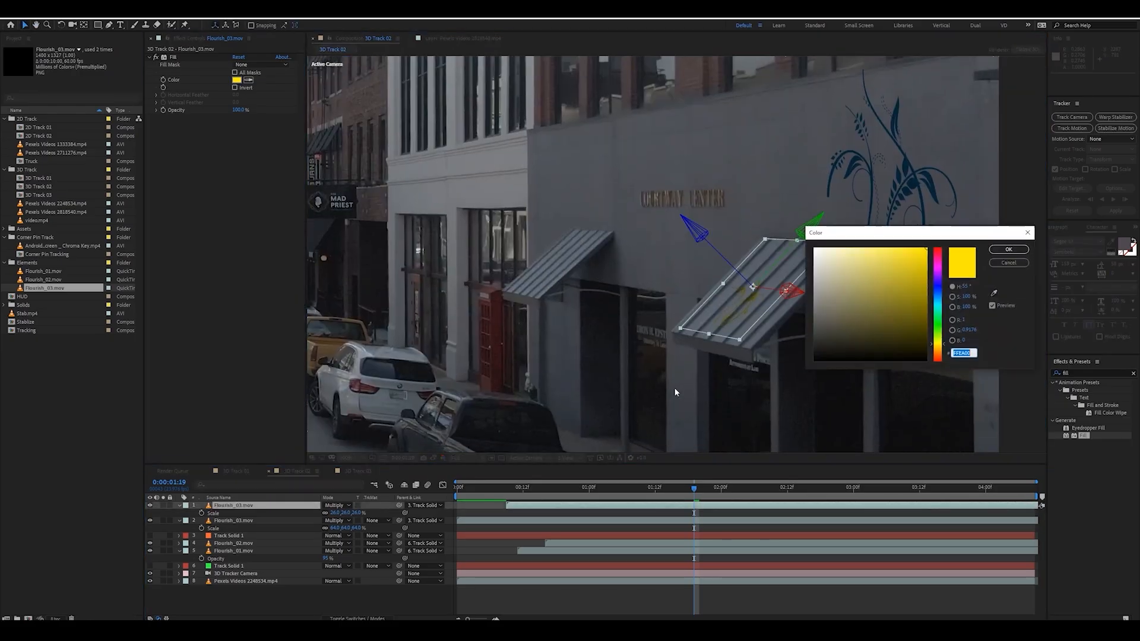
left_click_drag(913, 289, 938, 311)
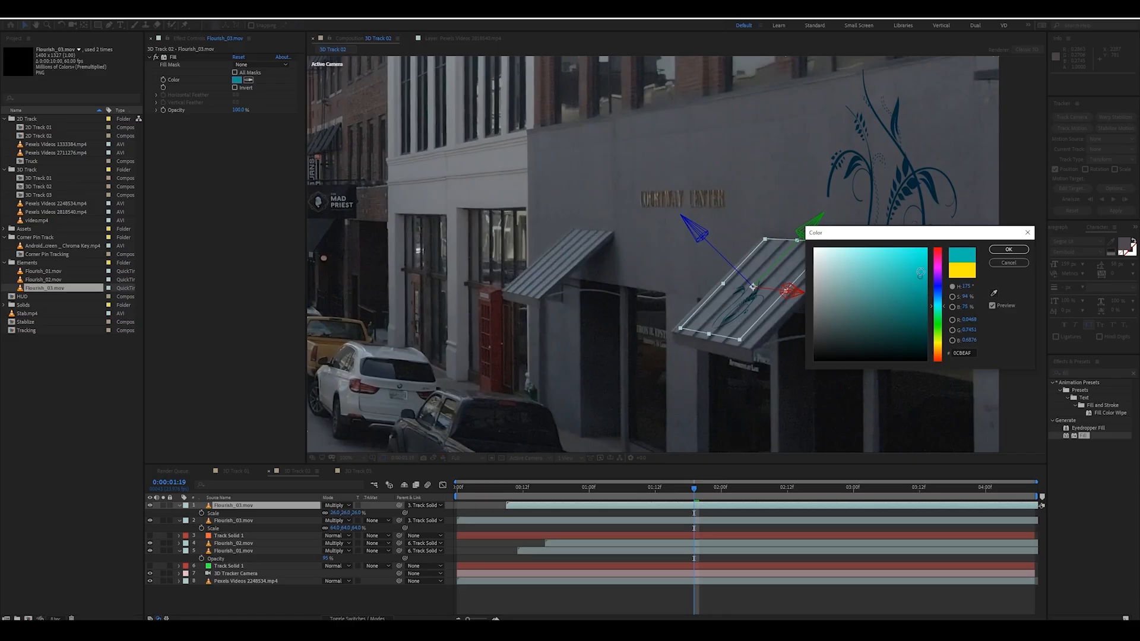
left_click(1009, 250)
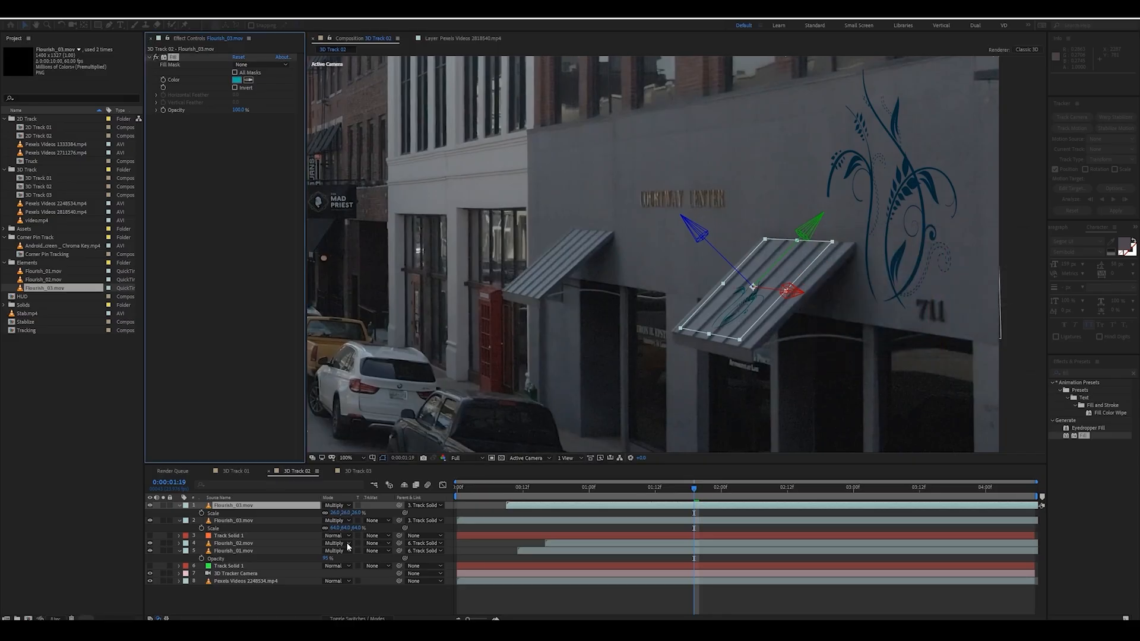
left_click_drag(336, 514, 818, 242)
Step: Play the composition from the beginning and check the teal awning flourish together with the road flourishes
left_click_drag(494, 490, 456, 491)
scroll(682, 306, "down", 1)
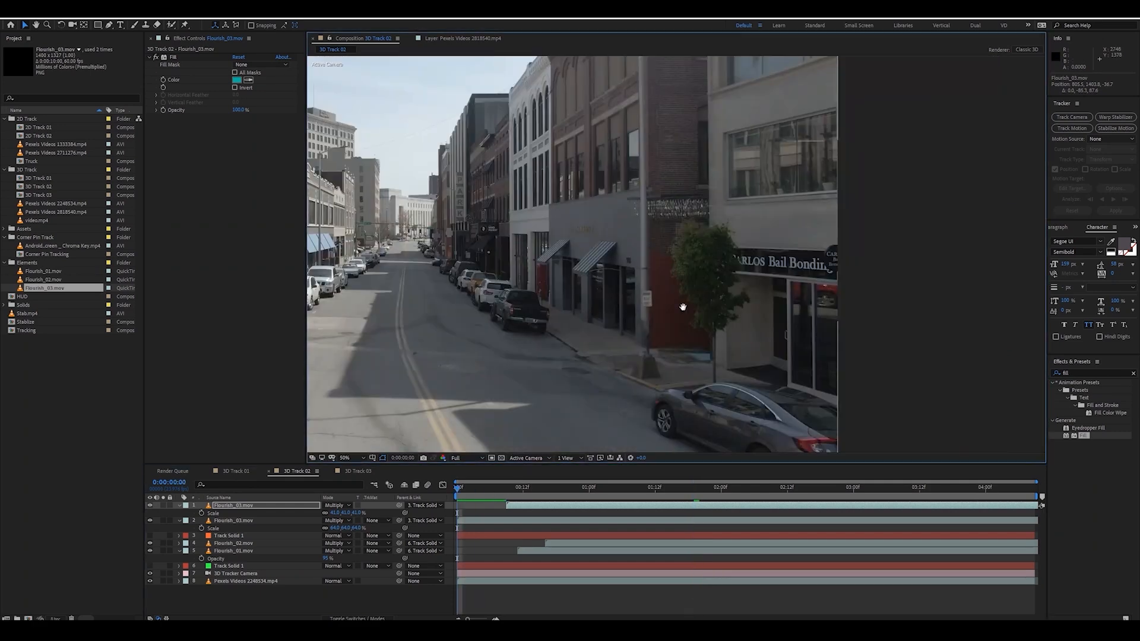
left_click_drag(558, 294, 853, 308)
key("space")
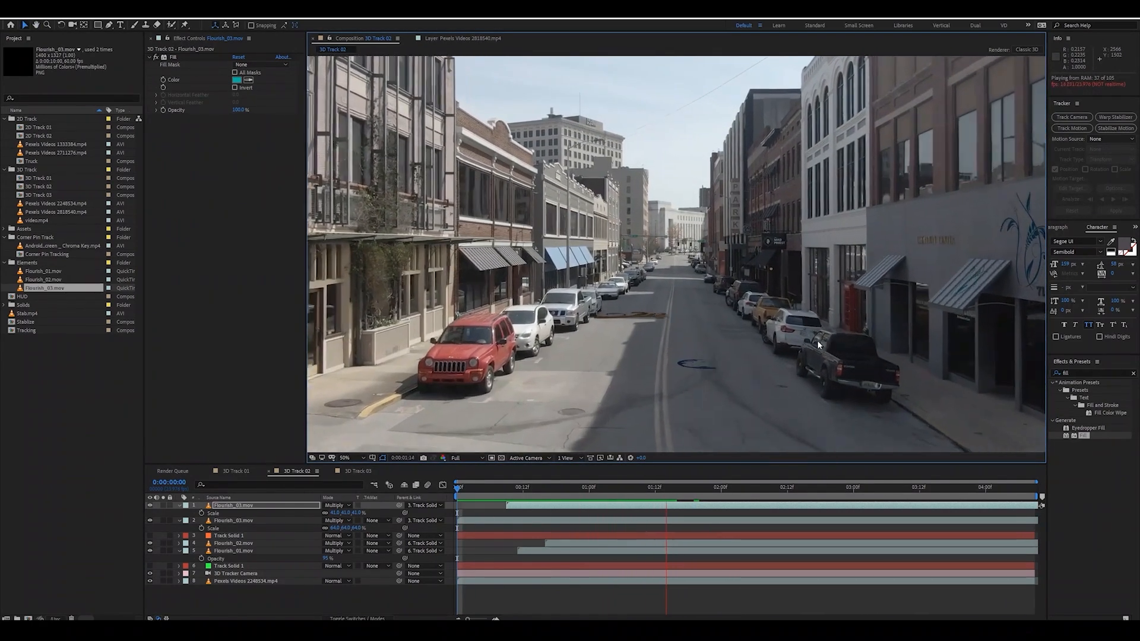
key("space")
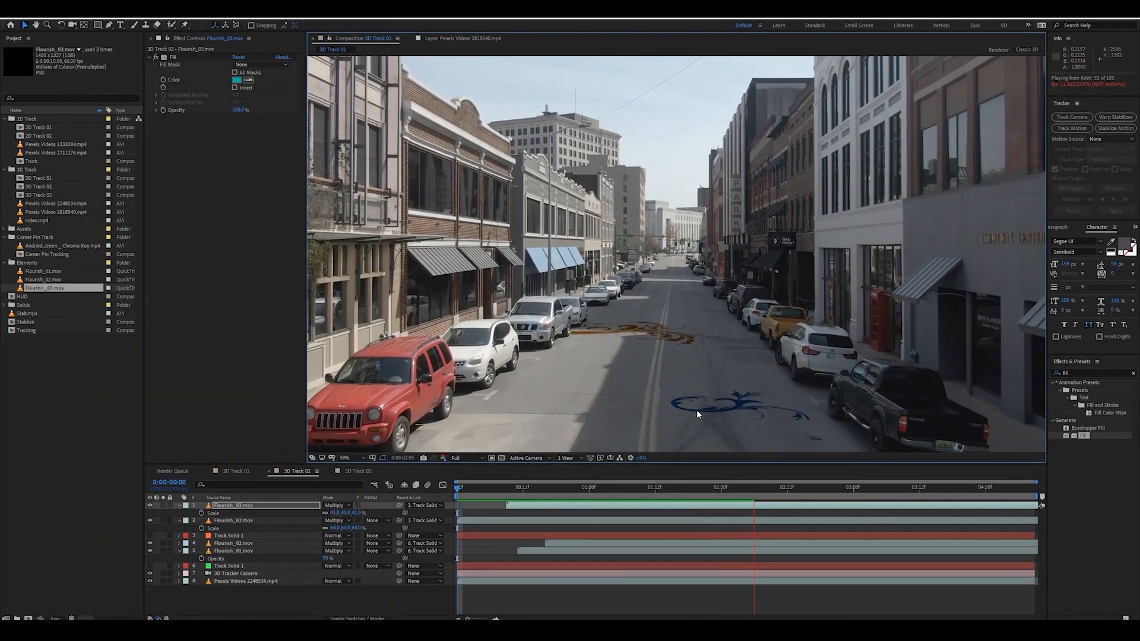
left_click_drag(608, 321, 574, 310)
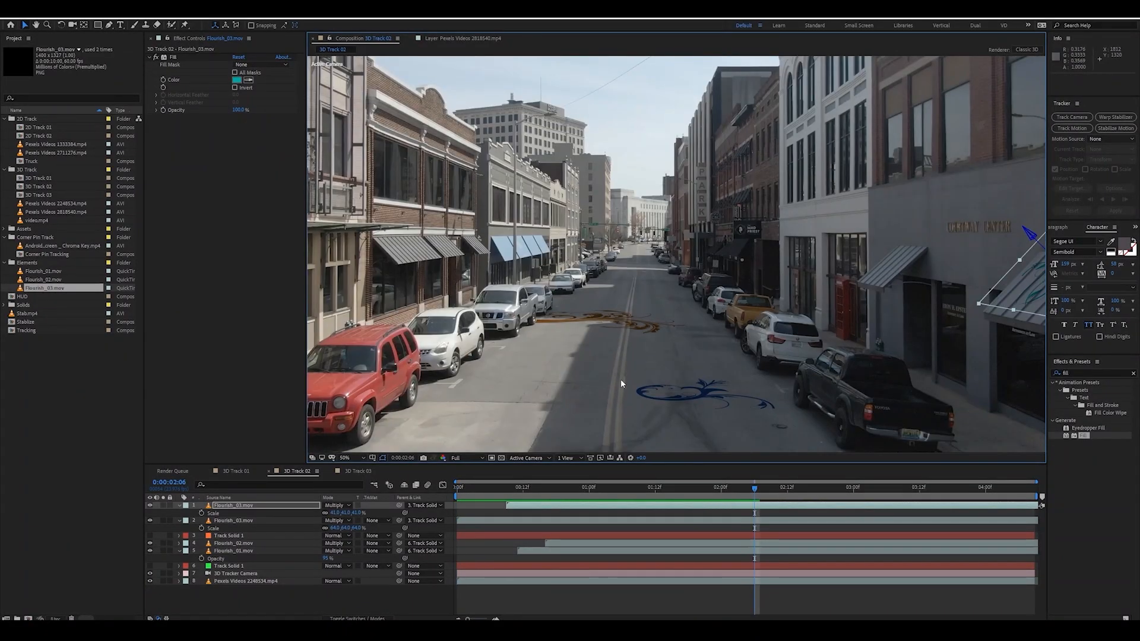
key("space")
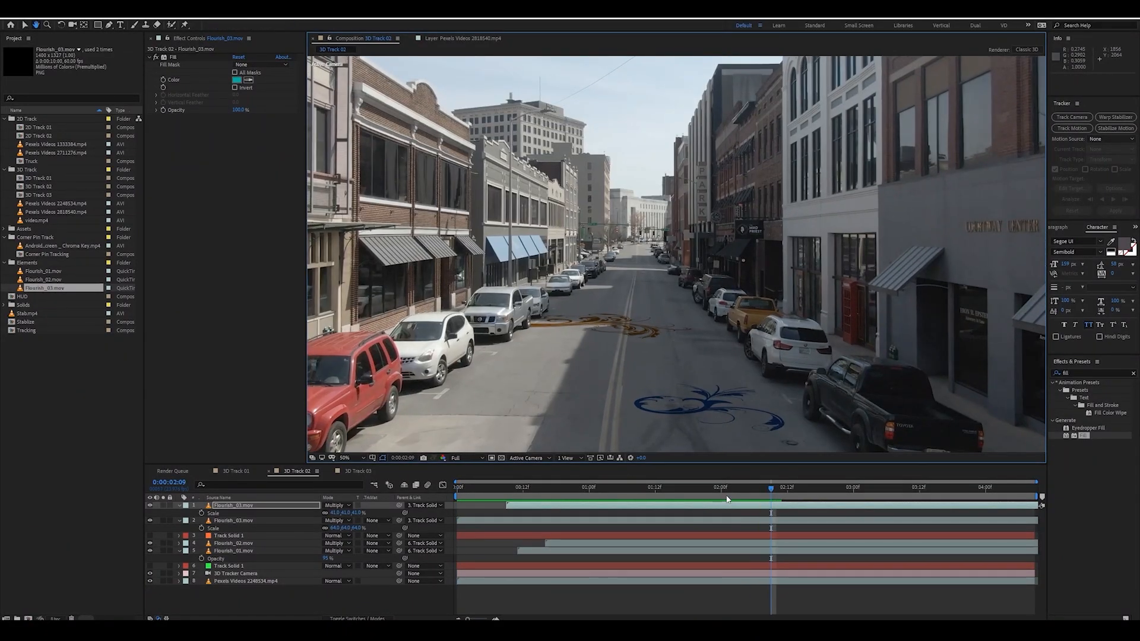
key("space")
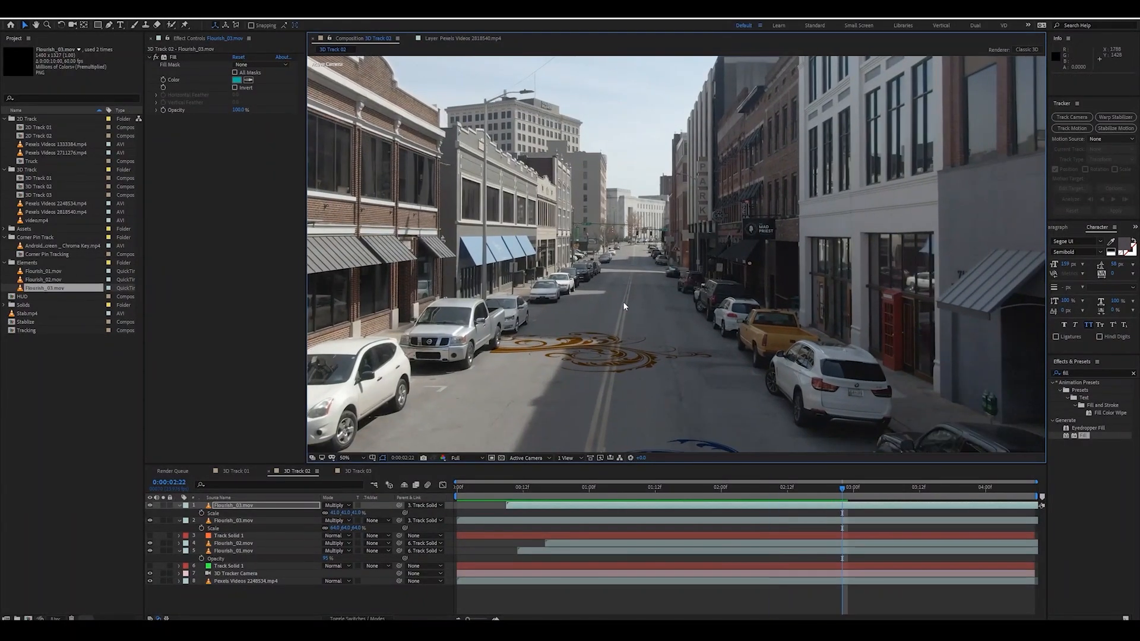
Step: Duplicate the blue Flourish_01 layer and move the copy farther down the road, beyond the orange flourish
left_click(248, 520)
left_click_drag(696, 405, 660, 263)
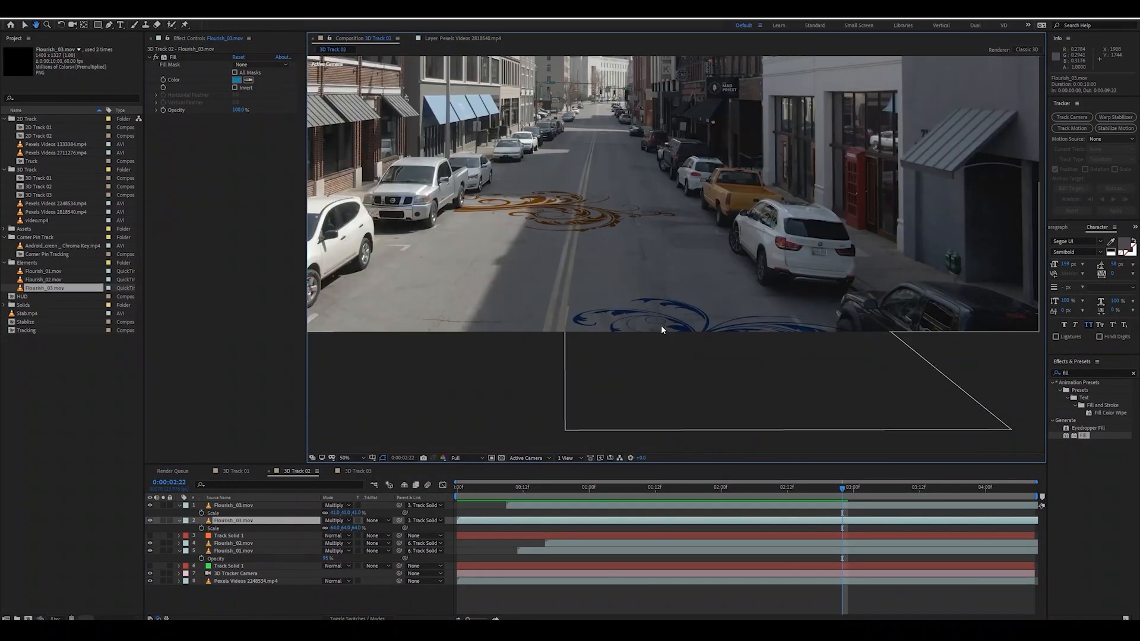
left_click(710, 321)
key("ctrl+d")
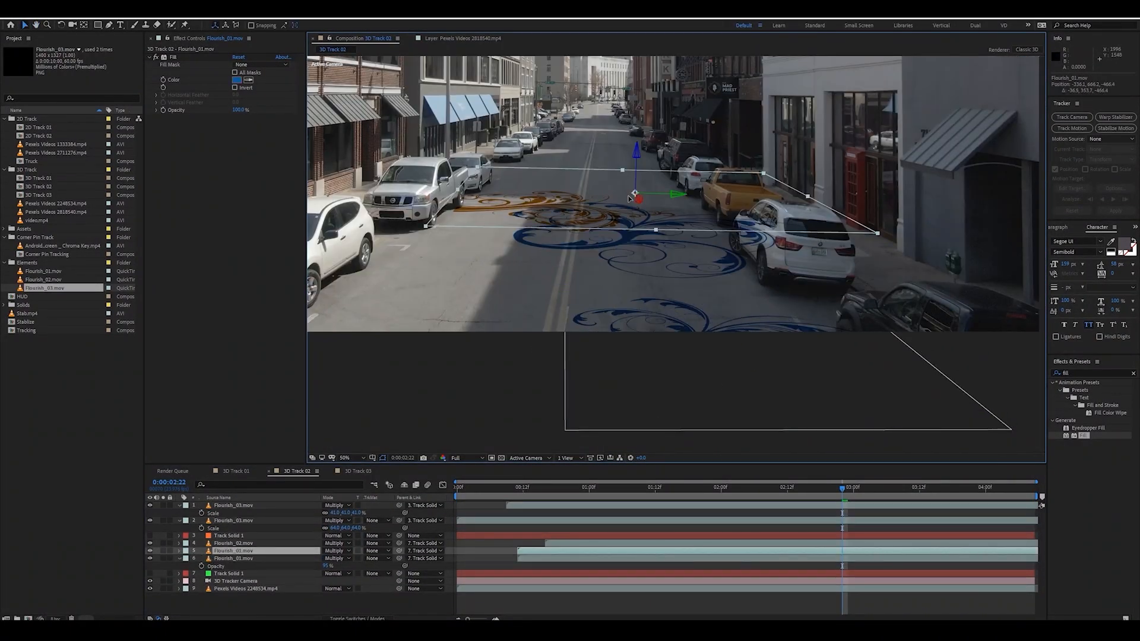
left_click_drag(751, 364, 455, 92)
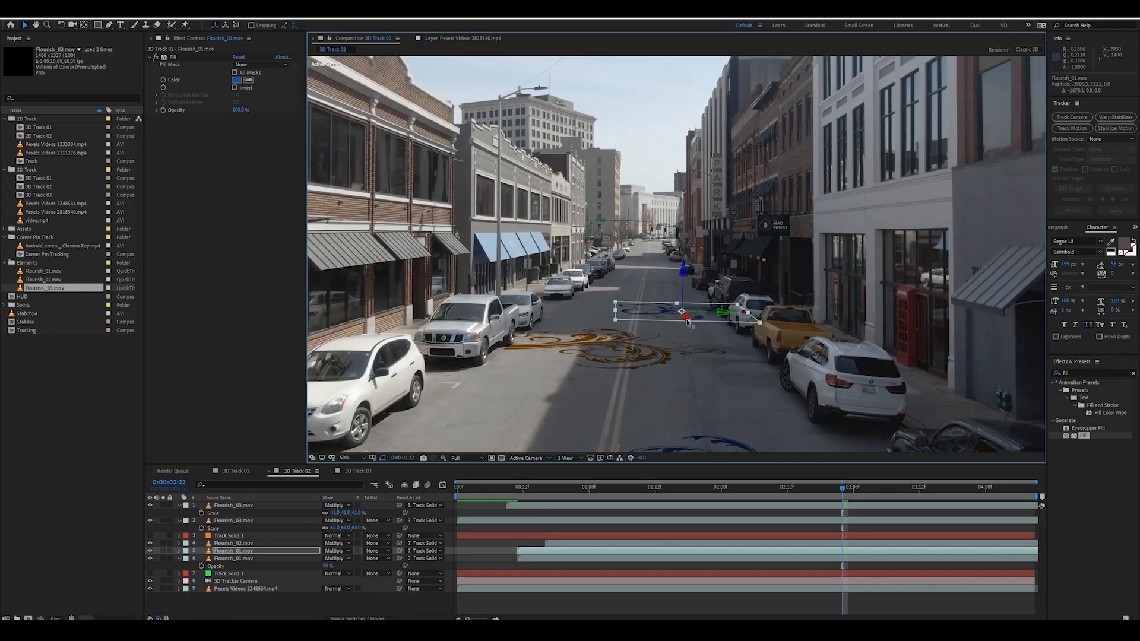
Step: Move the copied blue flourish farther down the road beyond the orange one and change its Fill colour to purple (A816A6)
left_click_drag(687, 321, 666, 300)
key("slash")
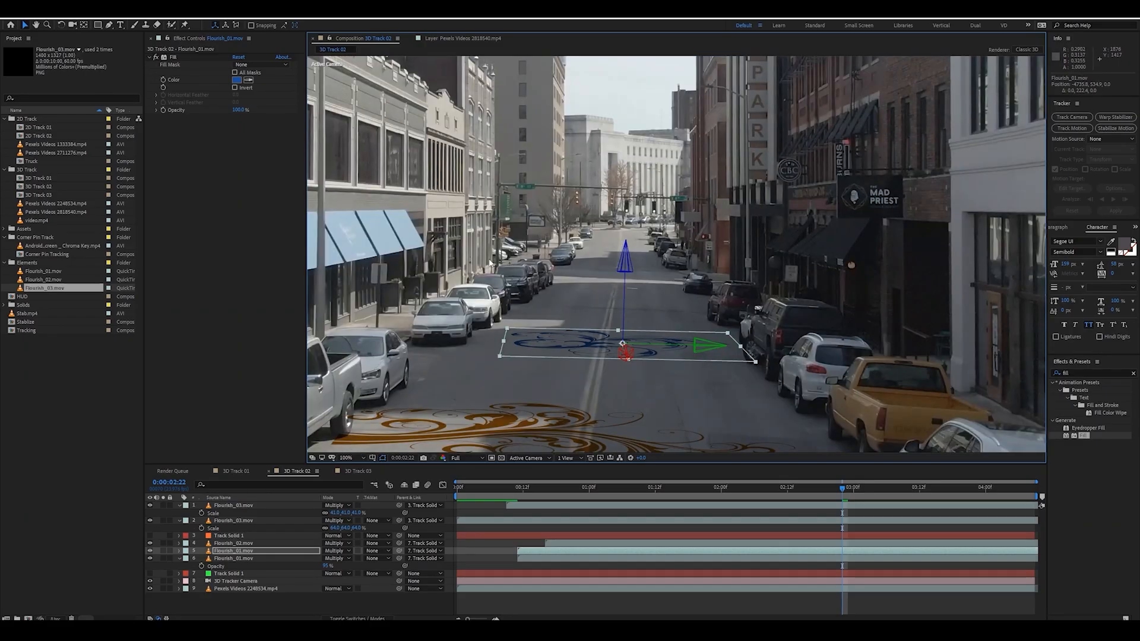
left_click(237, 80)
left_click(936, 269)
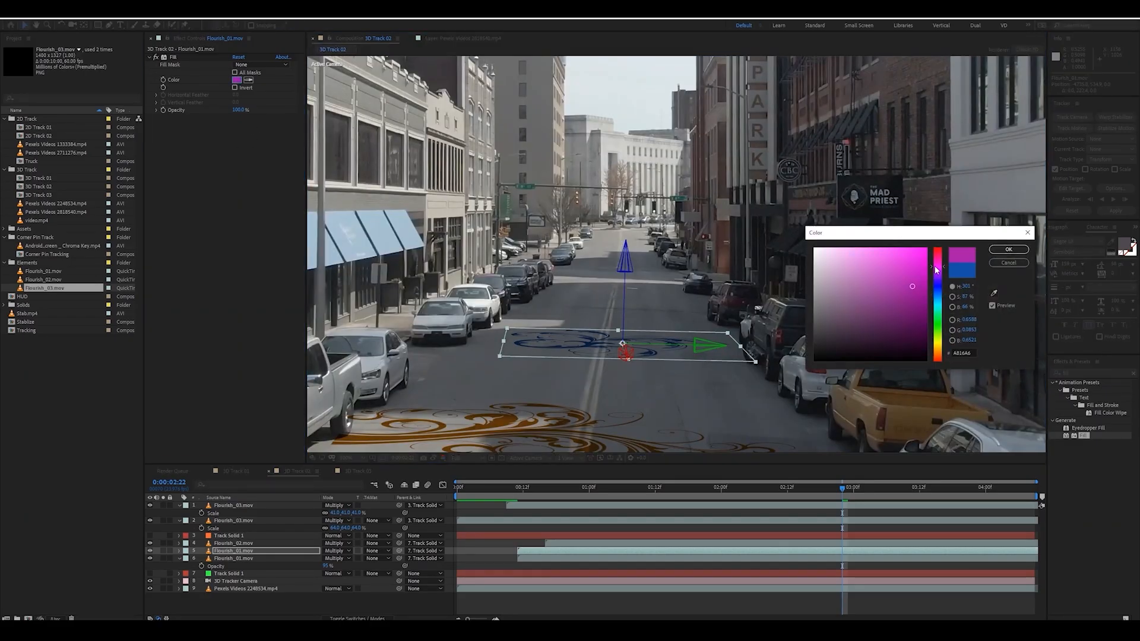
left_click(1025, 249)
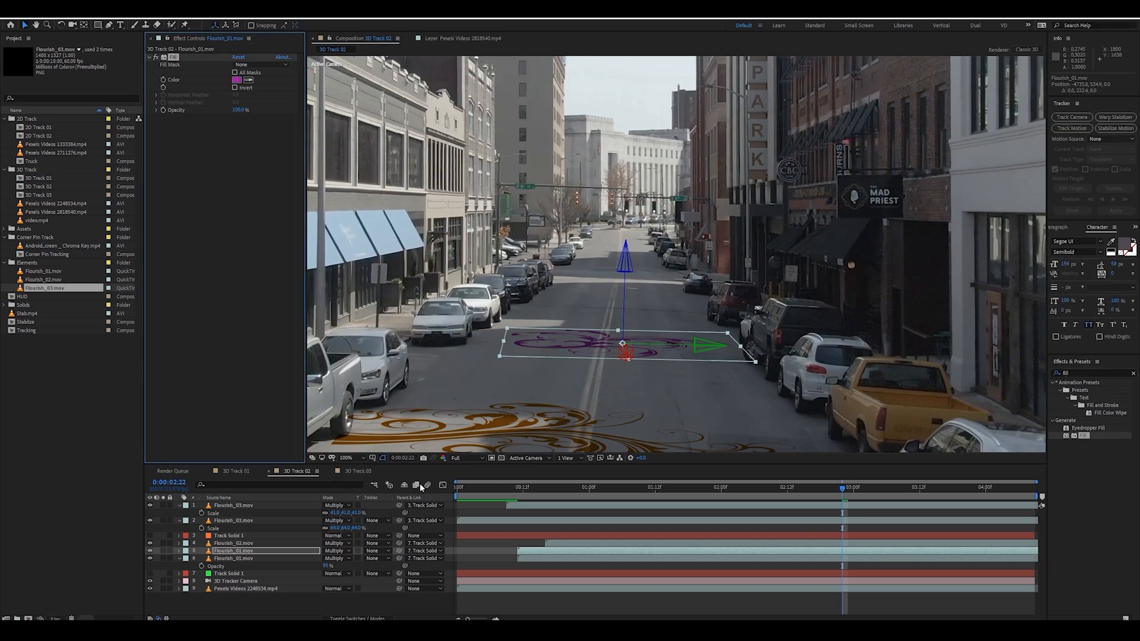
Step: Delay the purple flourish layer to start just after the 1-second mark and play back the staggered road animation
key("Home")
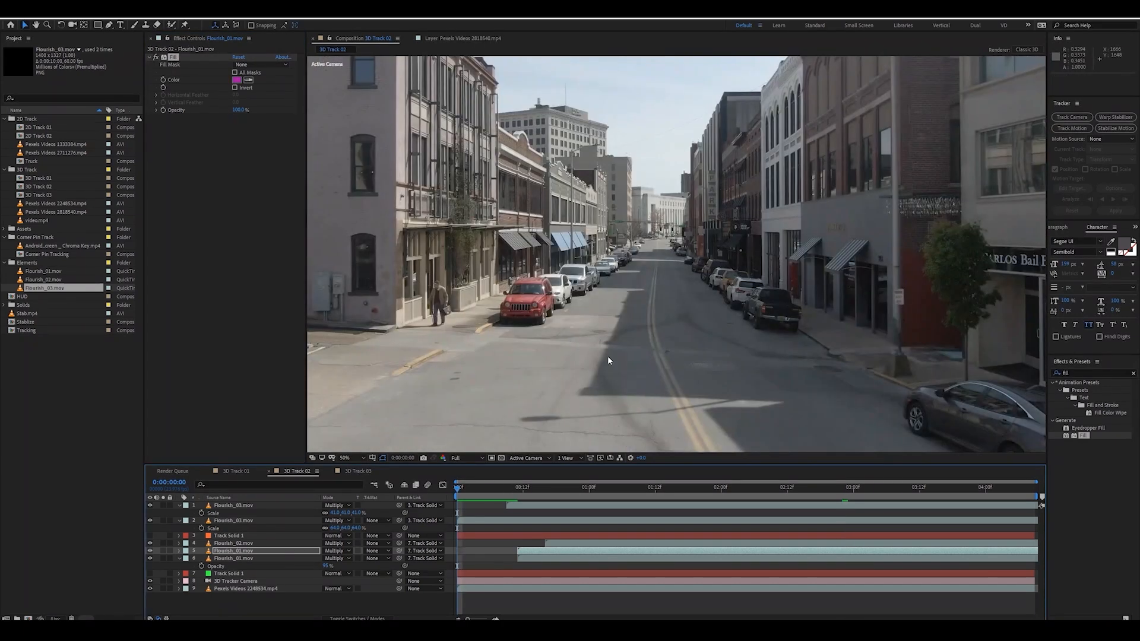
key("space")
left_click_drag(548, 551, 633, 552)
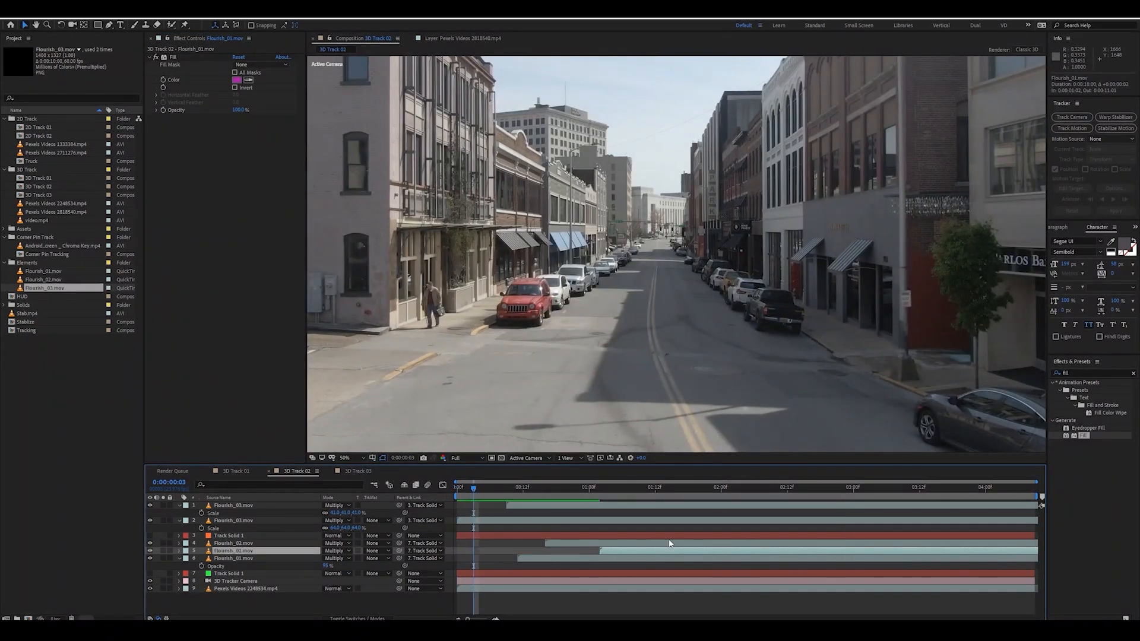
key("space")
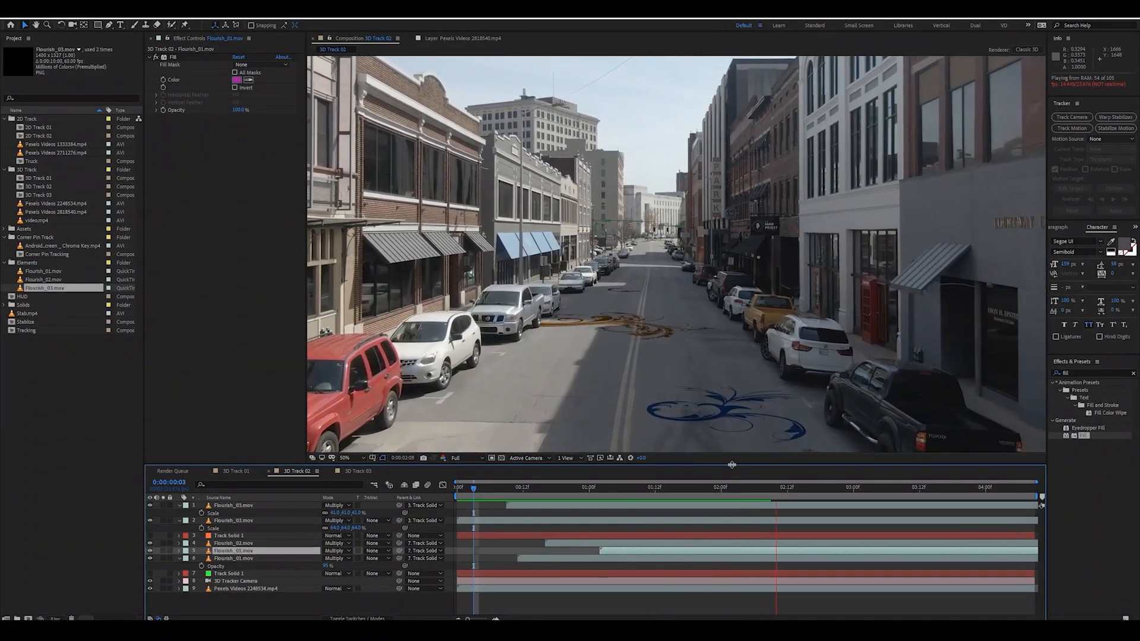
left_click(568, 488)
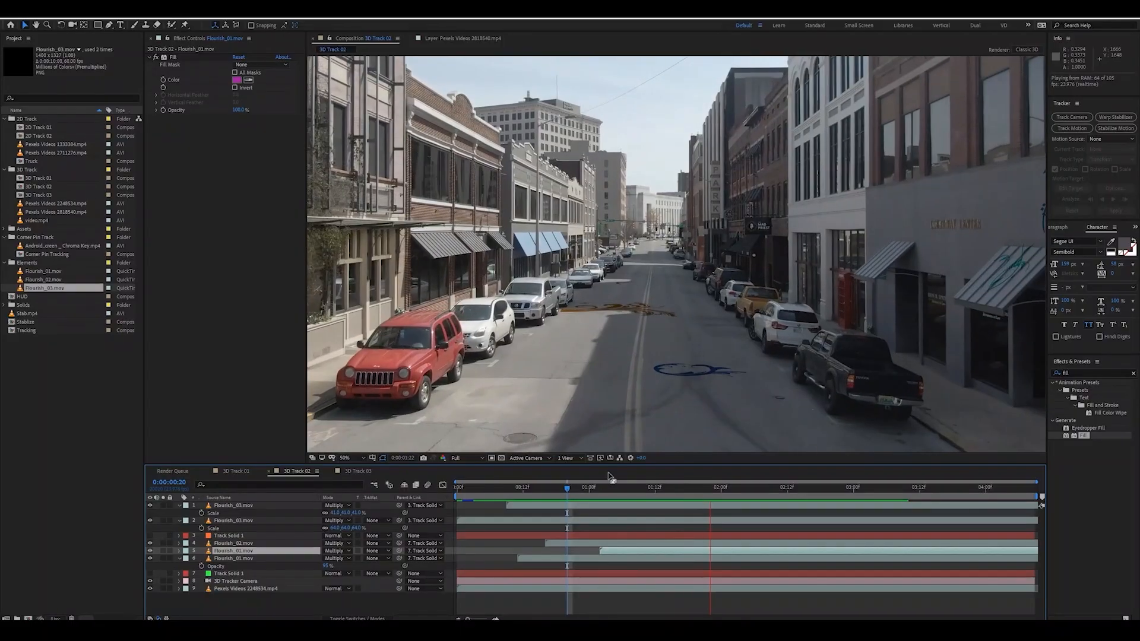
Step: Create a text layer reading TEXT over the road and set its fill colour to white
left_click(229, 590)
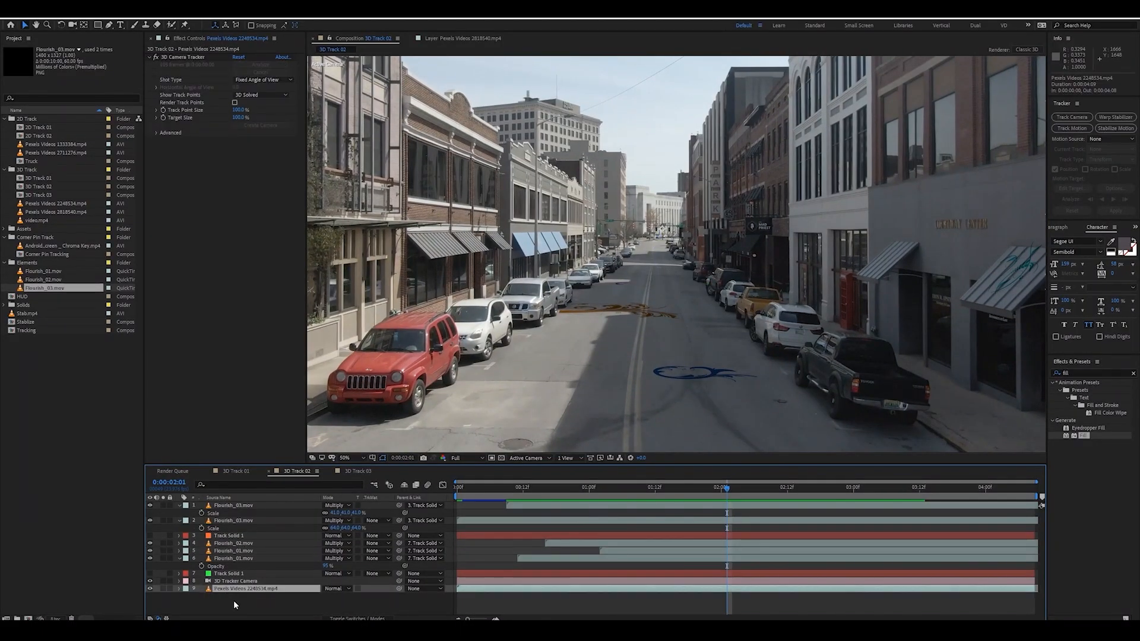
key("ctrl+t")
left_click(609, 359)
type("TEXT")
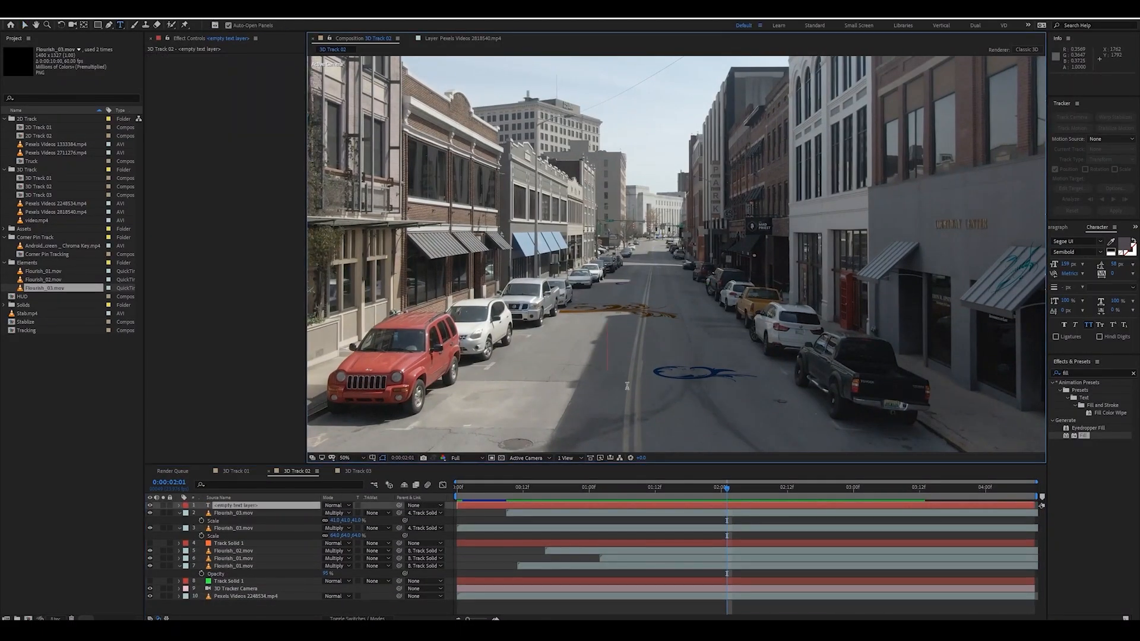
key("KP_Enter")
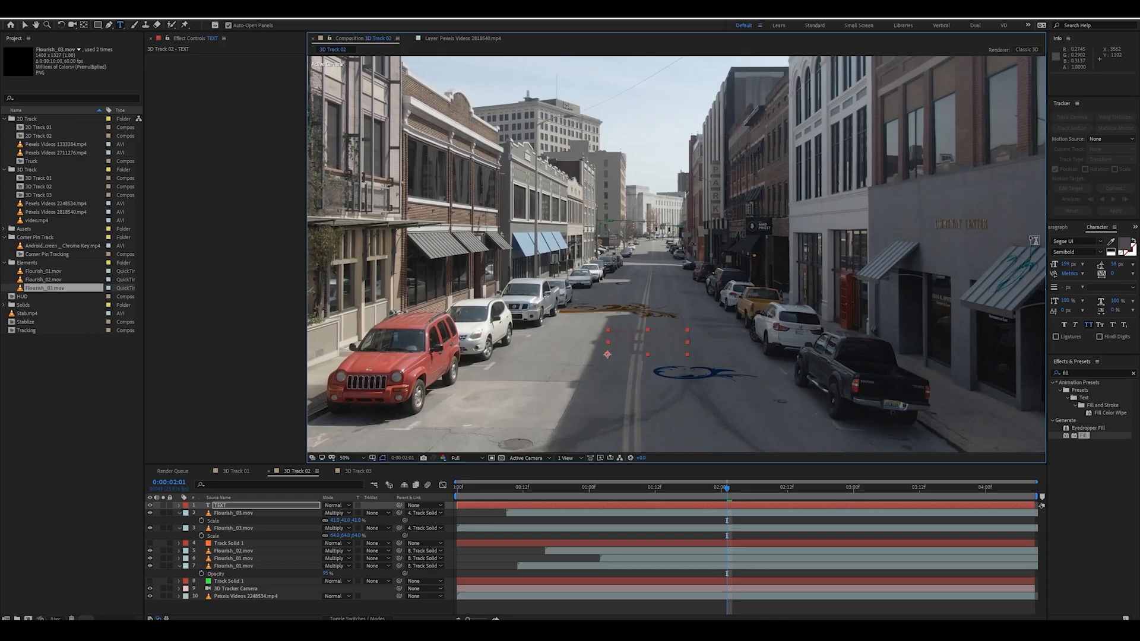
left_click(1124, 245)
left_click_drag(842, 251, 739, 184)
key("Return")
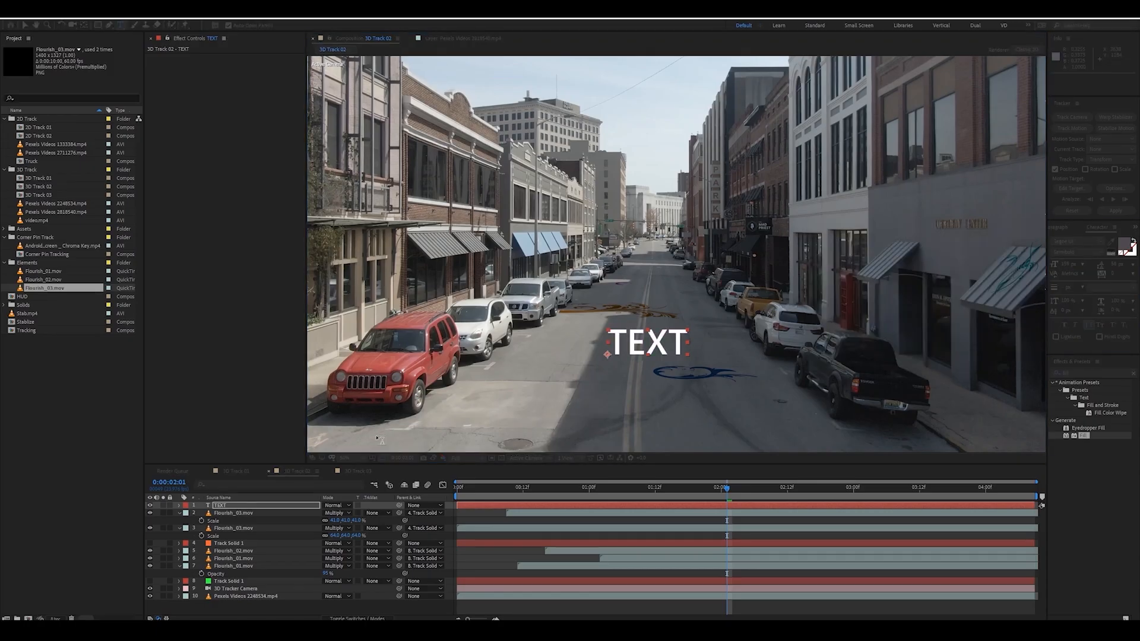
Step: Display the 3D Camera Tracker points on the street footage and create a track null from a point on the road
left_click(254, 506)
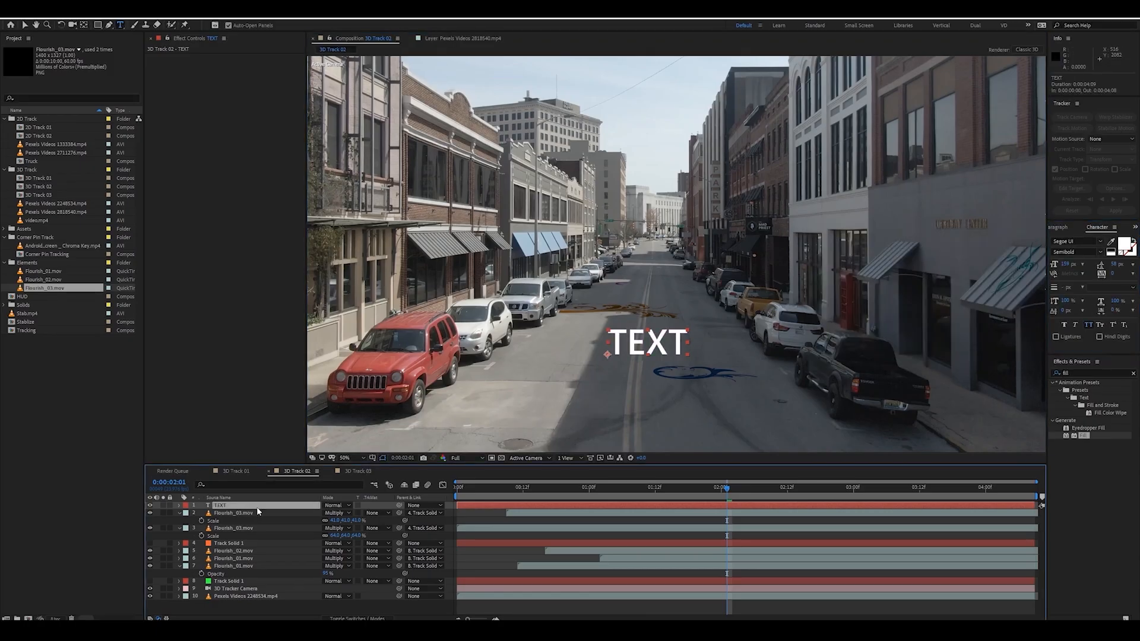
left_click(232, 596)
left_click(184, 57)
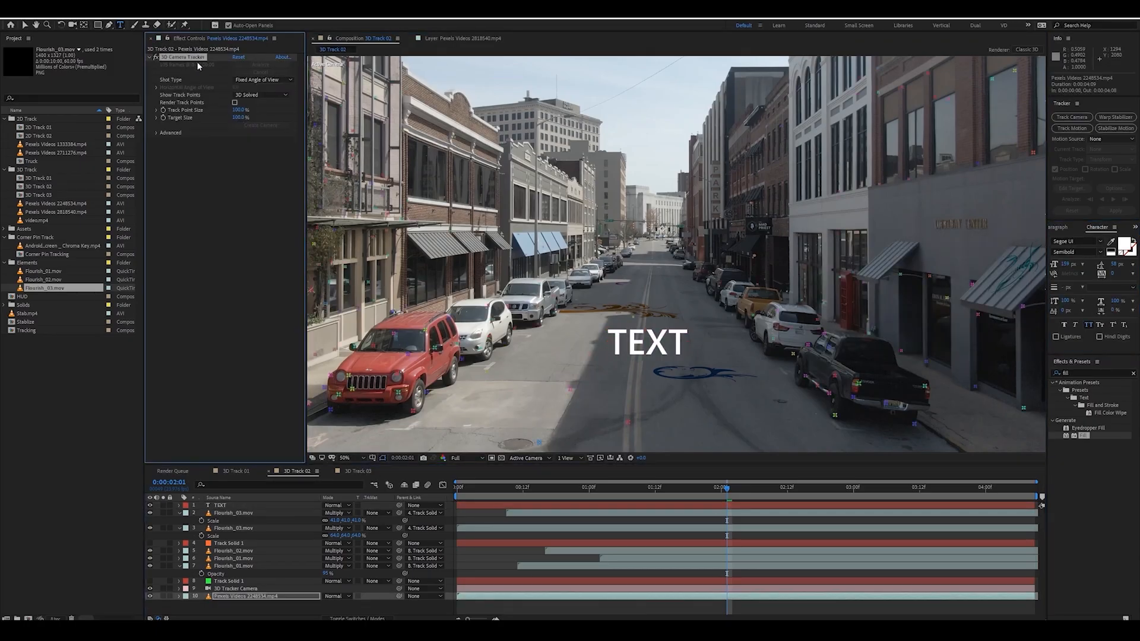
key("v")
right_click(633, 316)
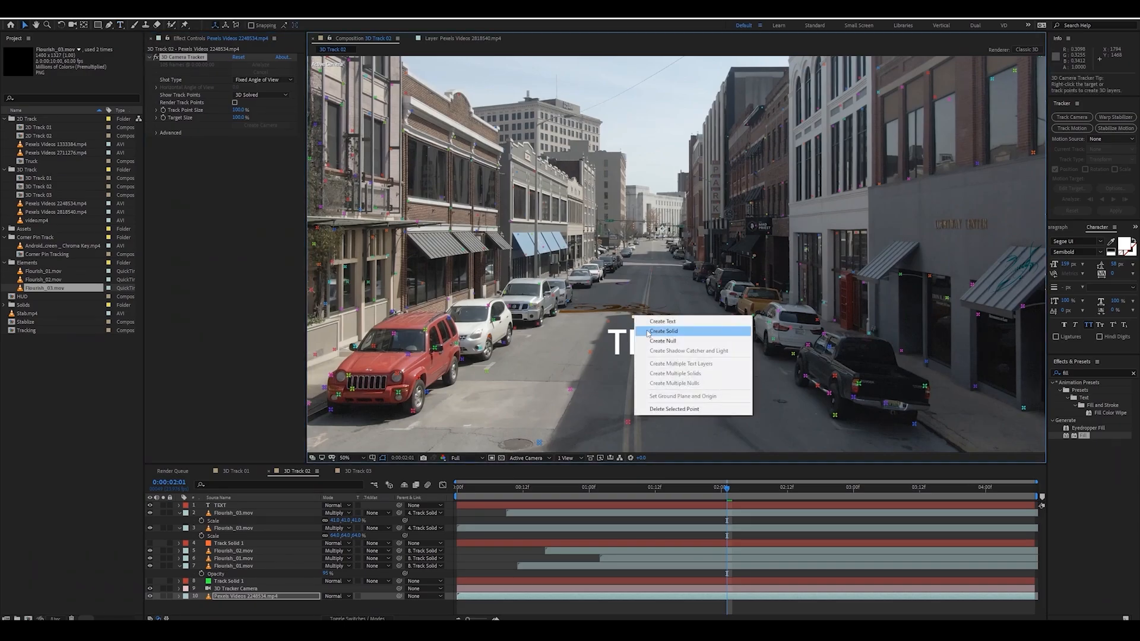
left_click(662, 341)
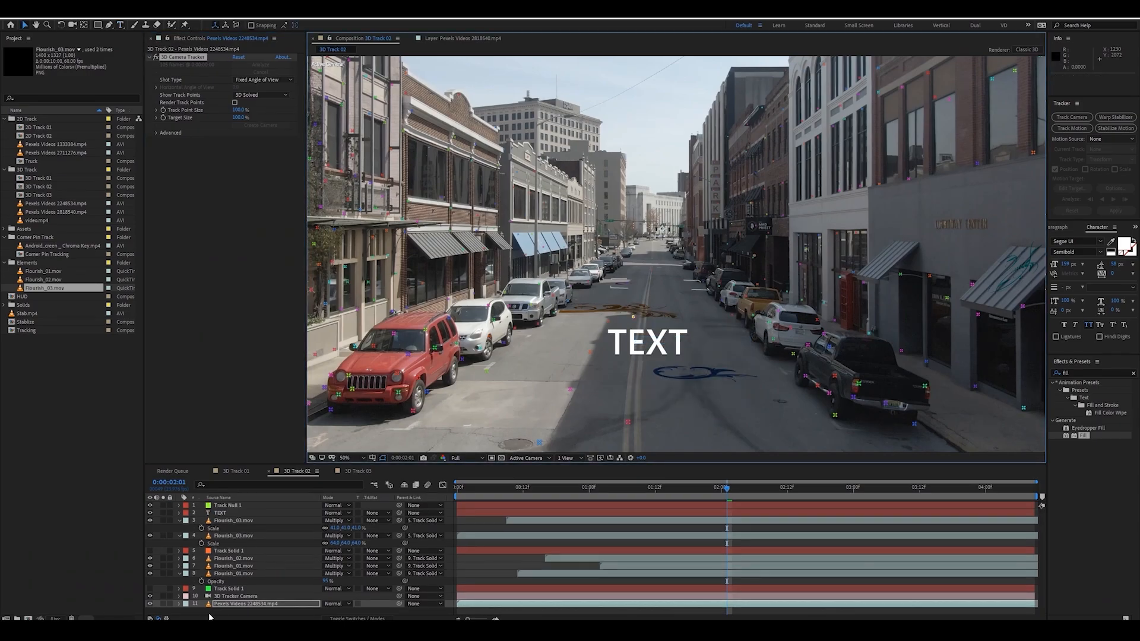
Step: Place the TEXT layer above Track Null 1, make it a 3D layer and parent it to that null
left_click_drag(237, 514, 235, 505)
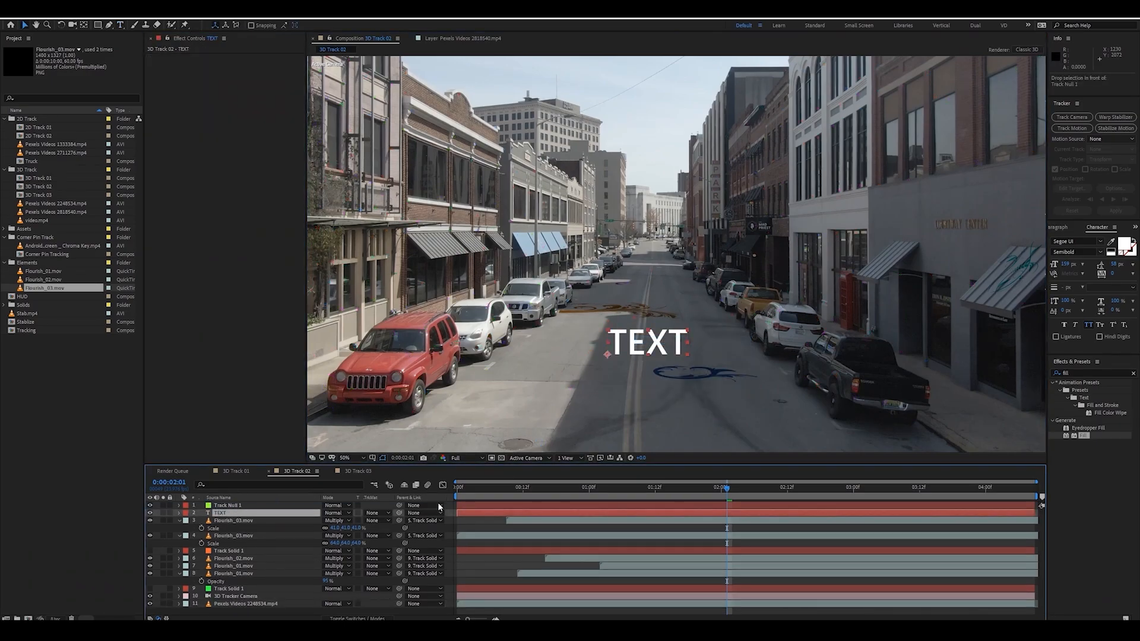
key("F4")
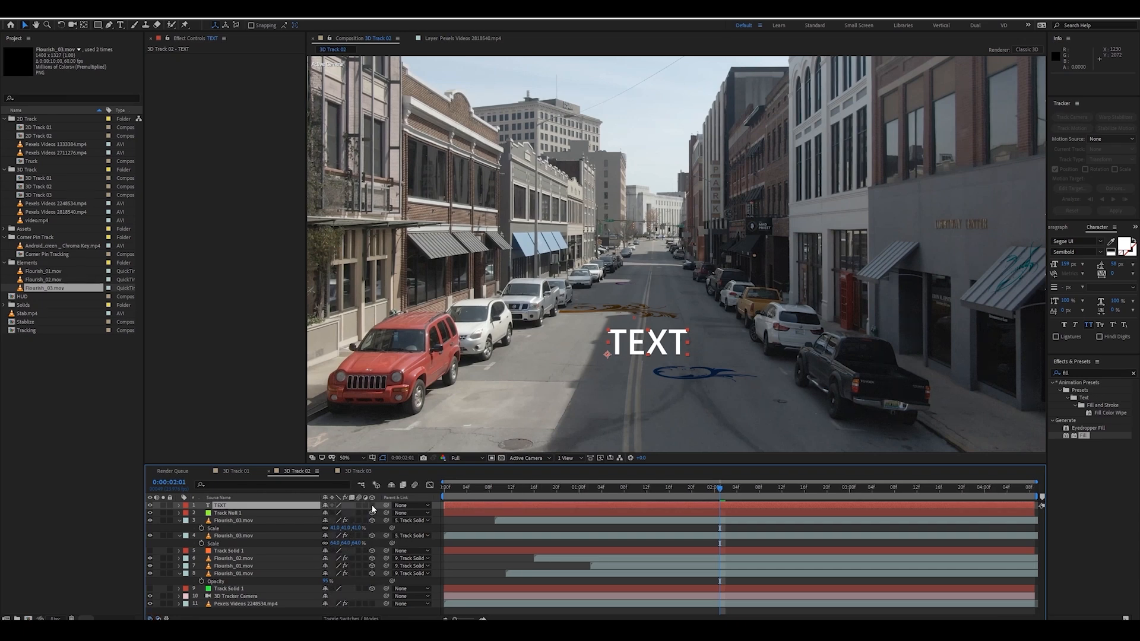
left_click_drag(387, 506, 237, 515)
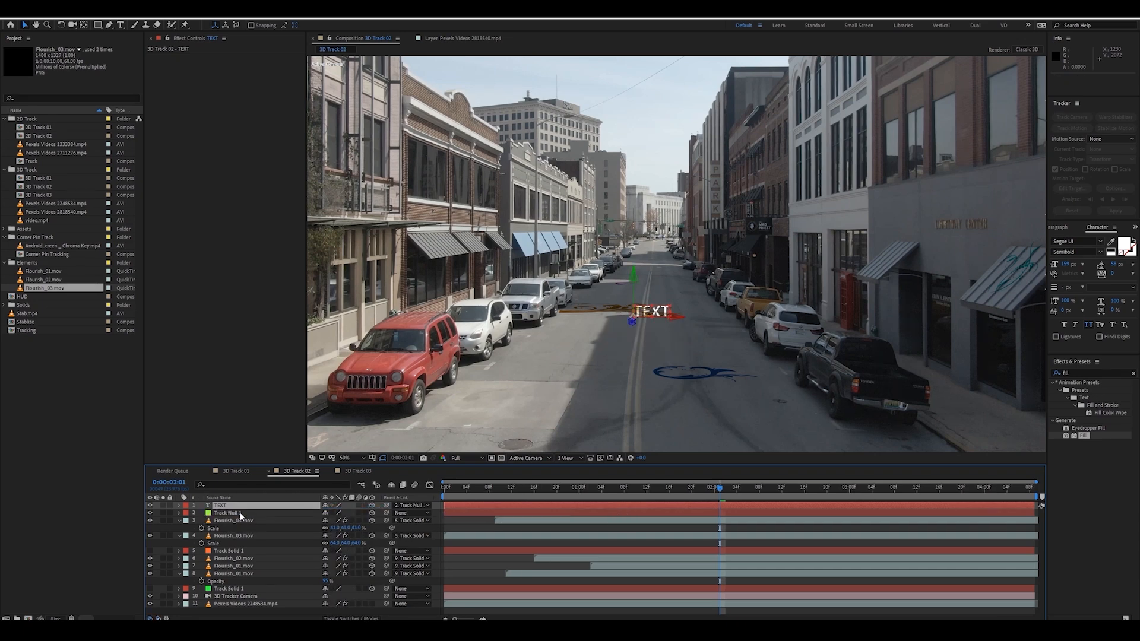
Step: Enlarge the TEXT font size and reposition the text centred over the road, farther back behind the orange flourish
scroll(590, 330, "up", 1)
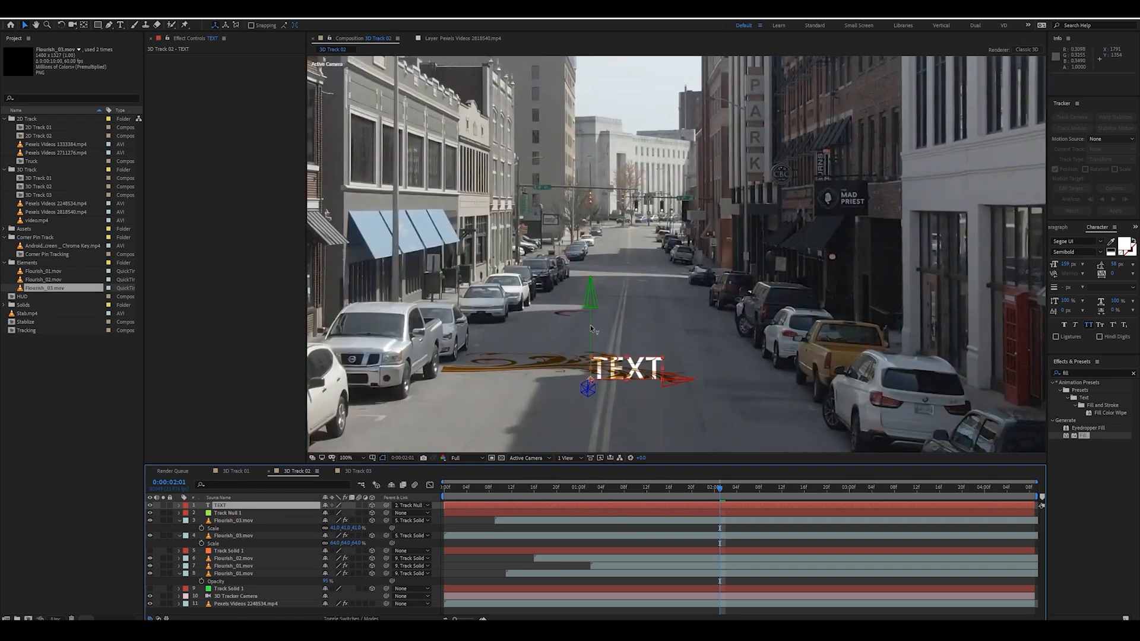
left_click_drag(586, 391, 602, 340)
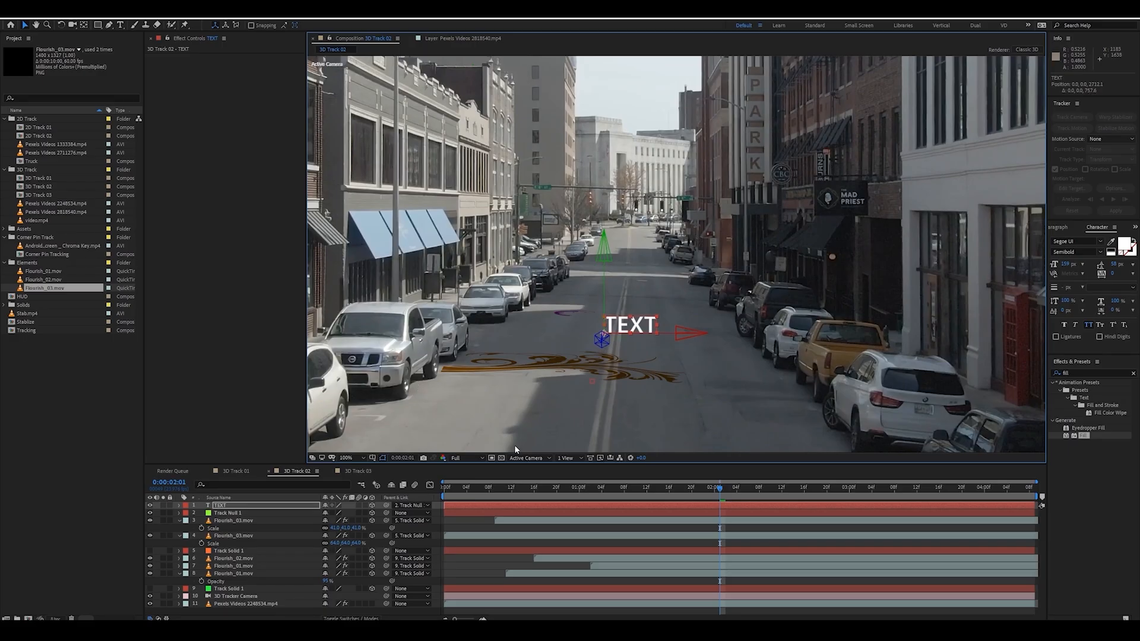
left_click_drag(1067, 265, 1098, 268)
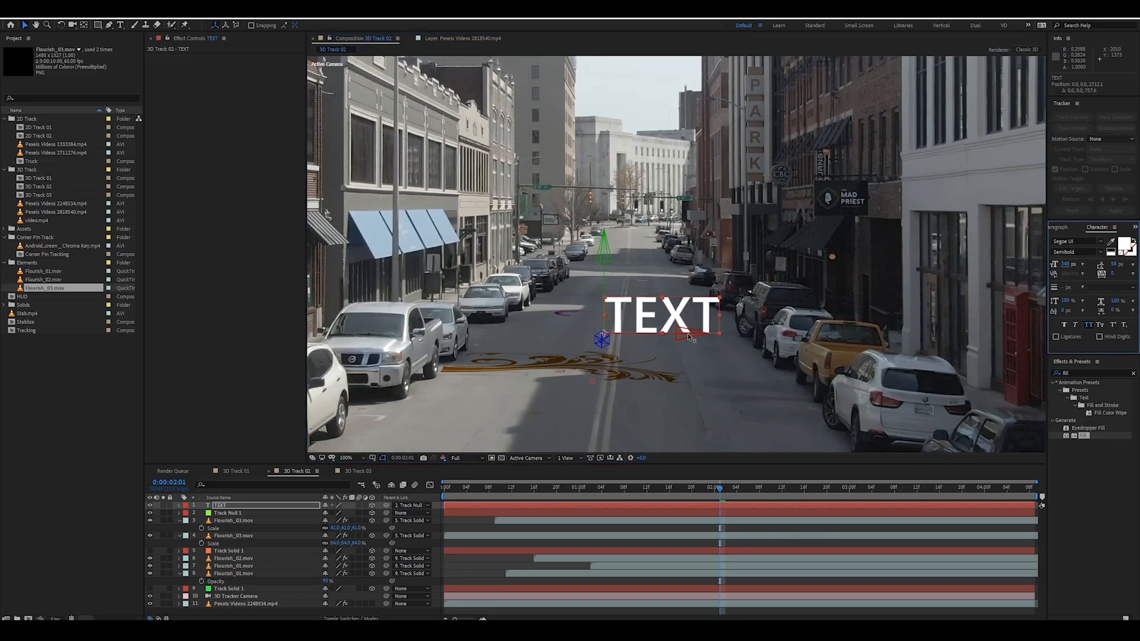
left_click_drag(631, 330, 557, 332)
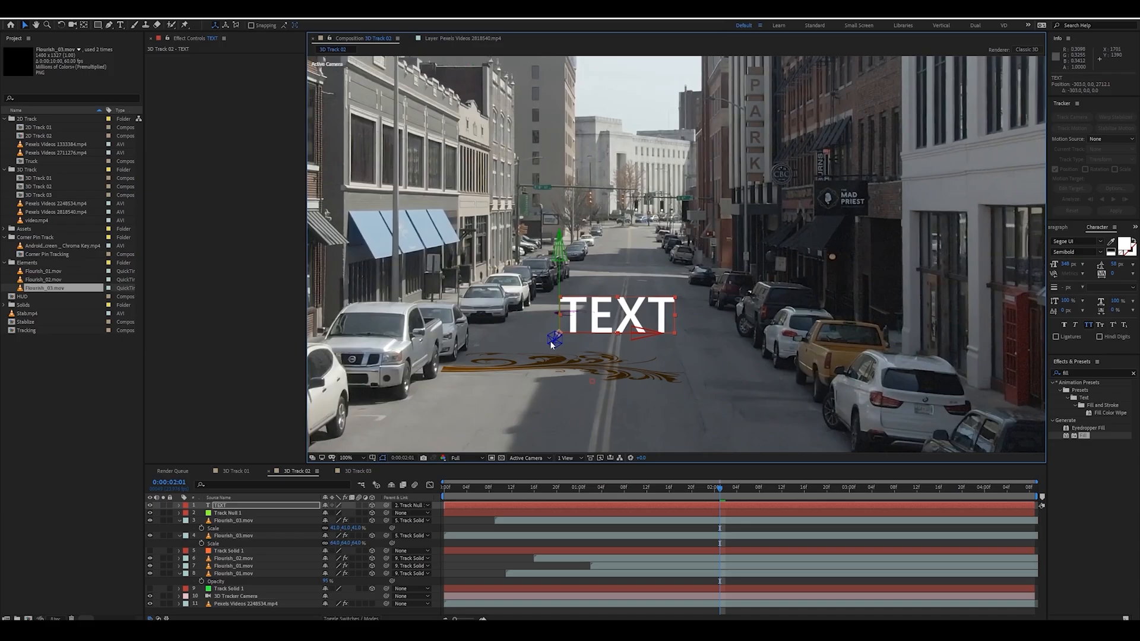
left_click_drag(553, 344, 575, 323)
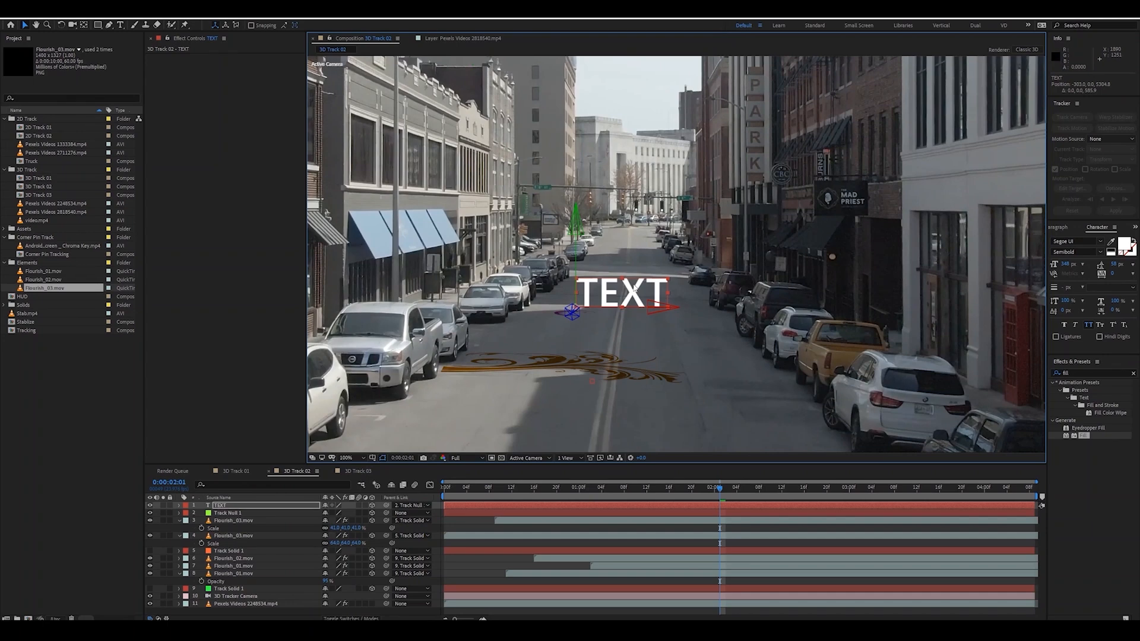
Step: Play the composition from the beginning and check how the TEXT layer and the flourishes stay locked to the street
left_click_drag(458, 491, 413, 450)
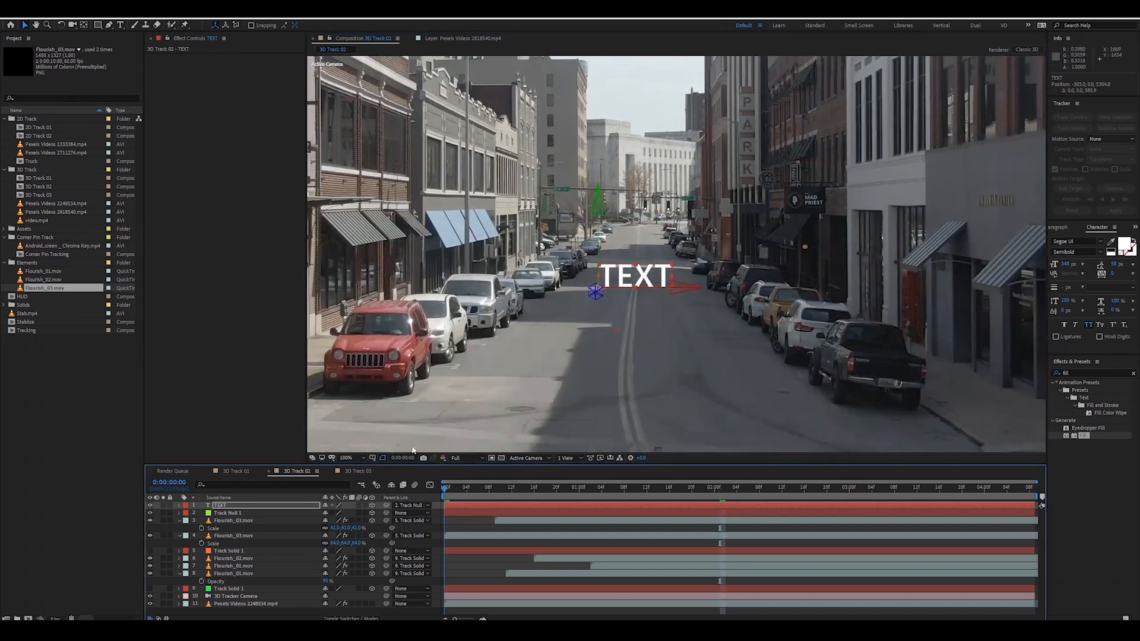
scroll(413, 450, "down", 1)
key("space")
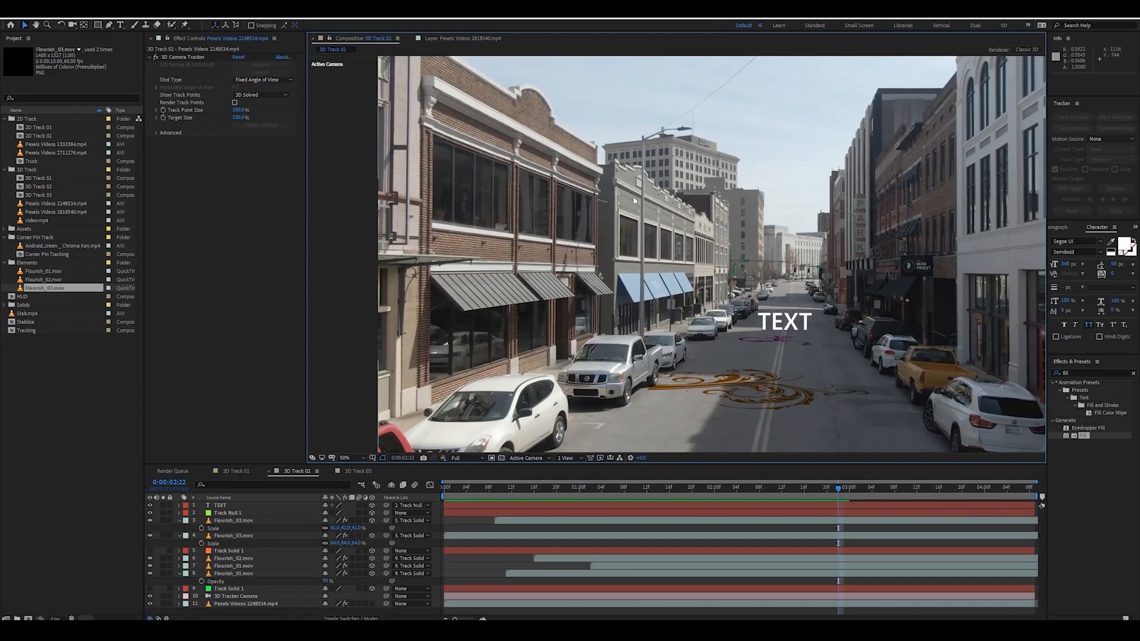
scroll(675, 142, "down", 2)
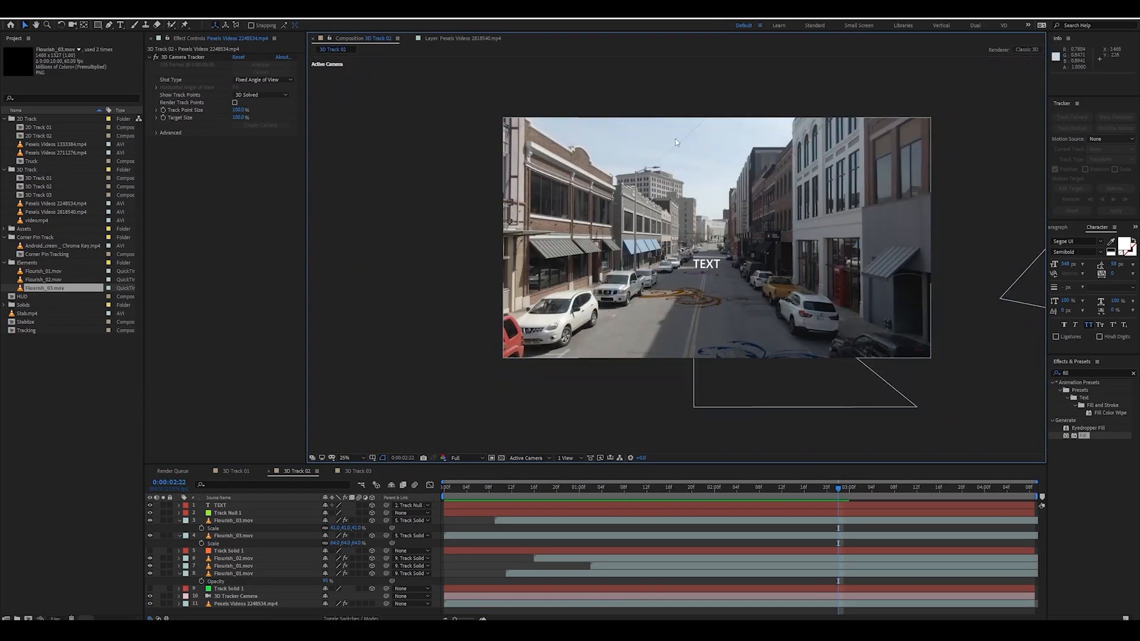
scroll(677, 256, "up", 2)
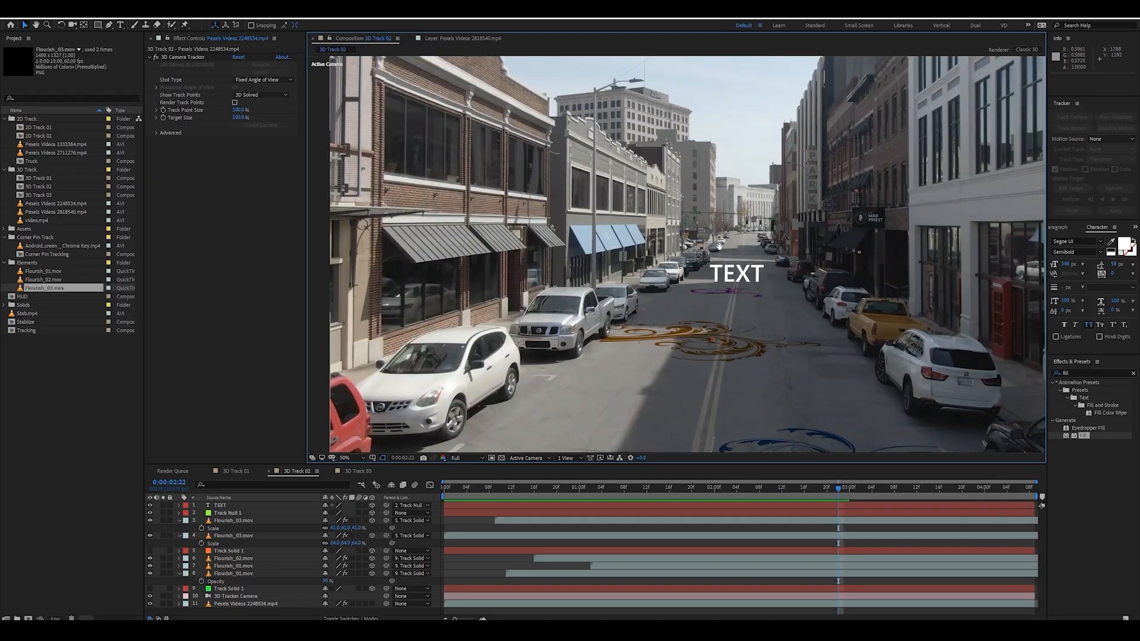
left_click_drag(718, 246, 657, 253)
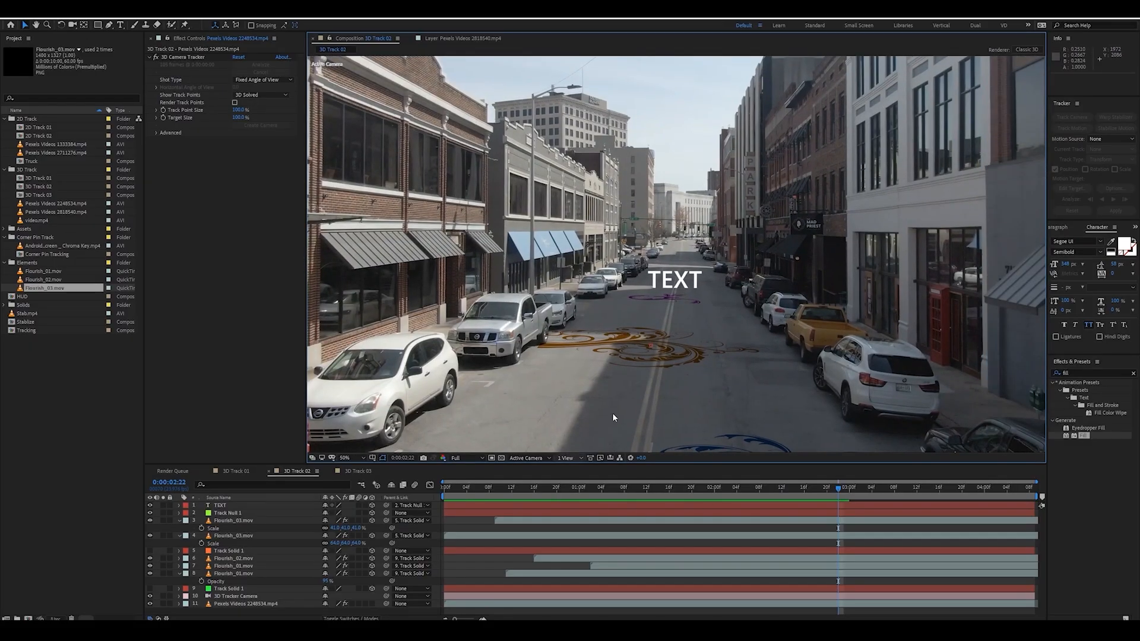
scroll(596, 426, "down", 2)
left_click_drag(486, 487, 410, 478)
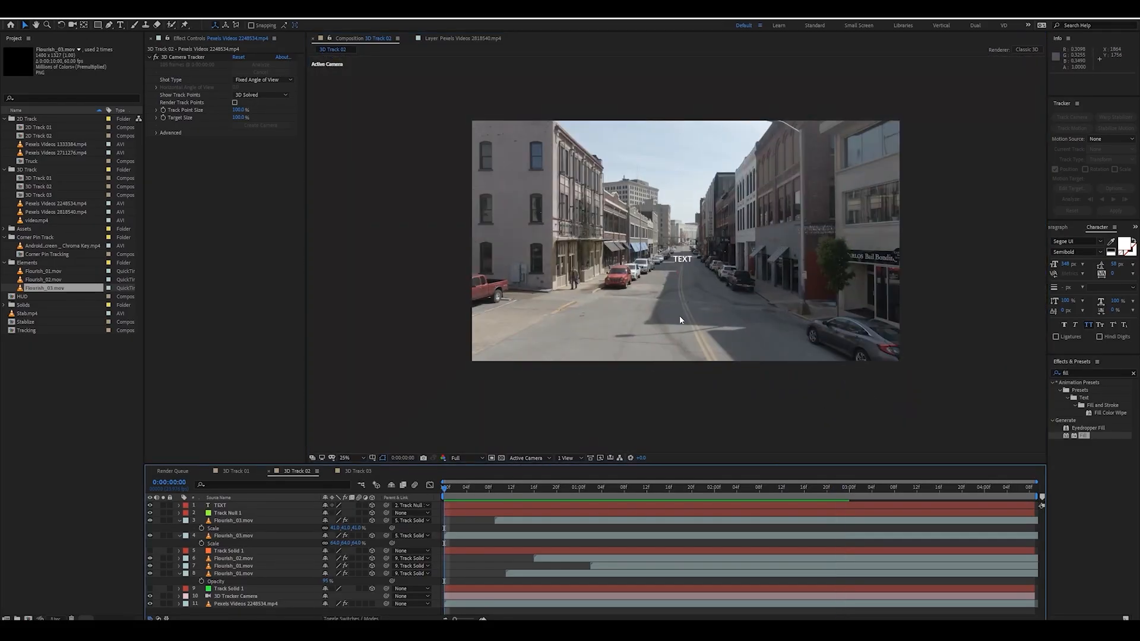
key("space")
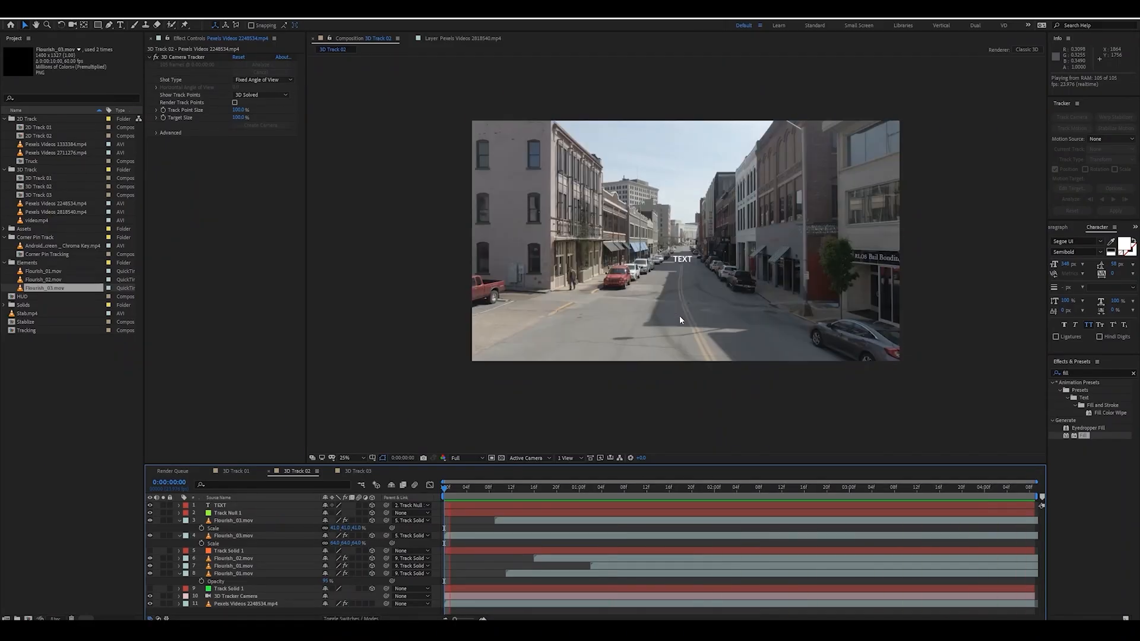
scroll(681, 320, "up", 1)
key("space")
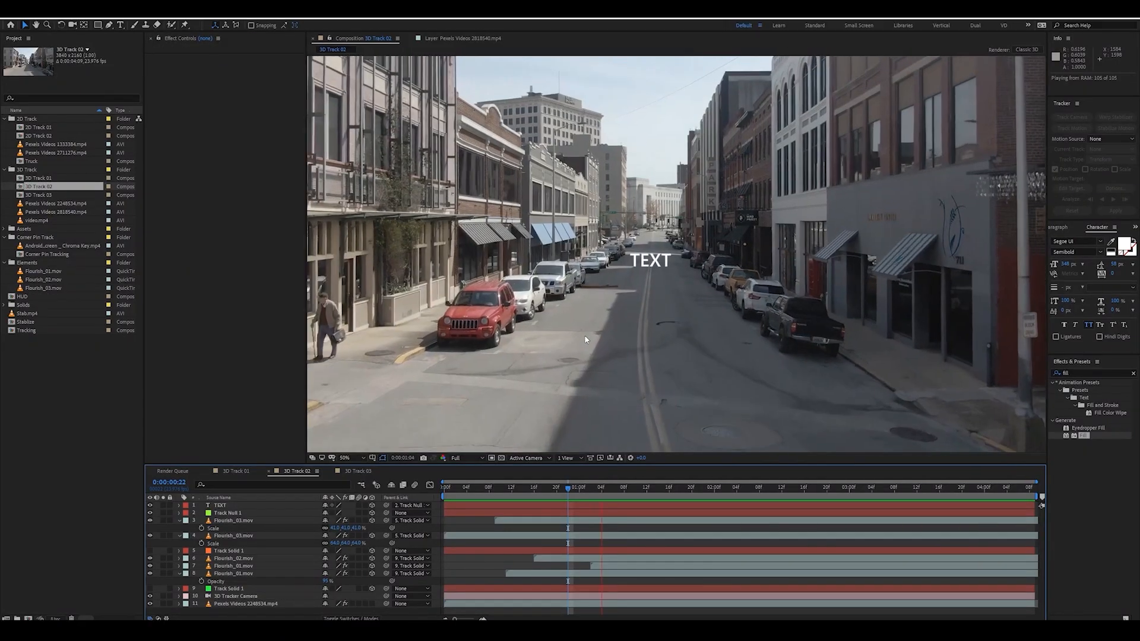
left_click(652, 390)
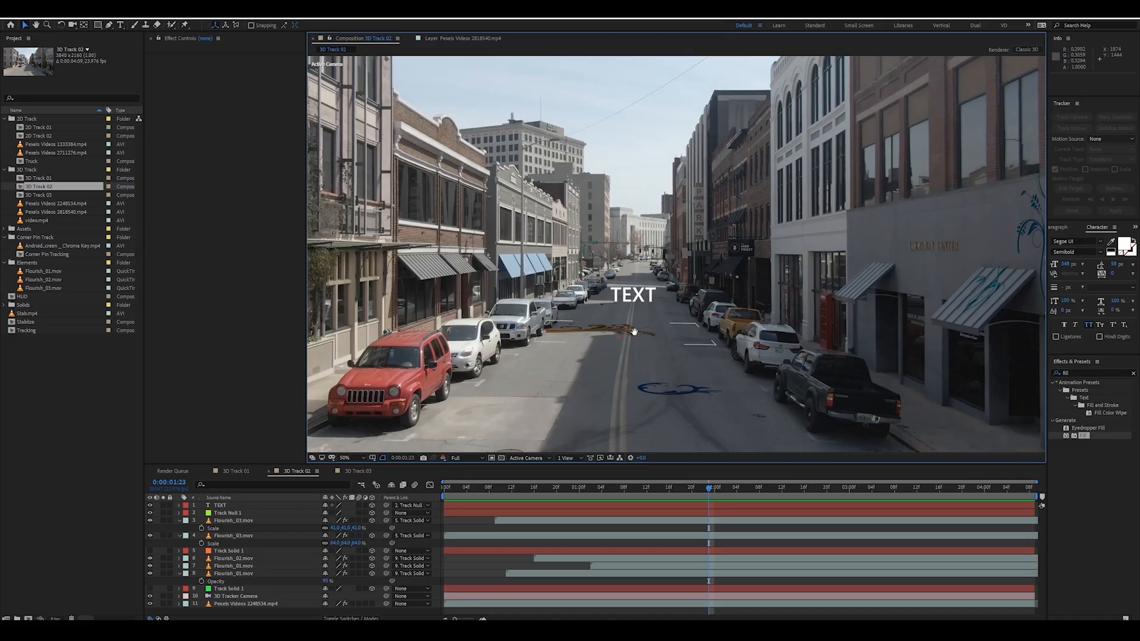
left_click_drag(634, 332, 629, 341)
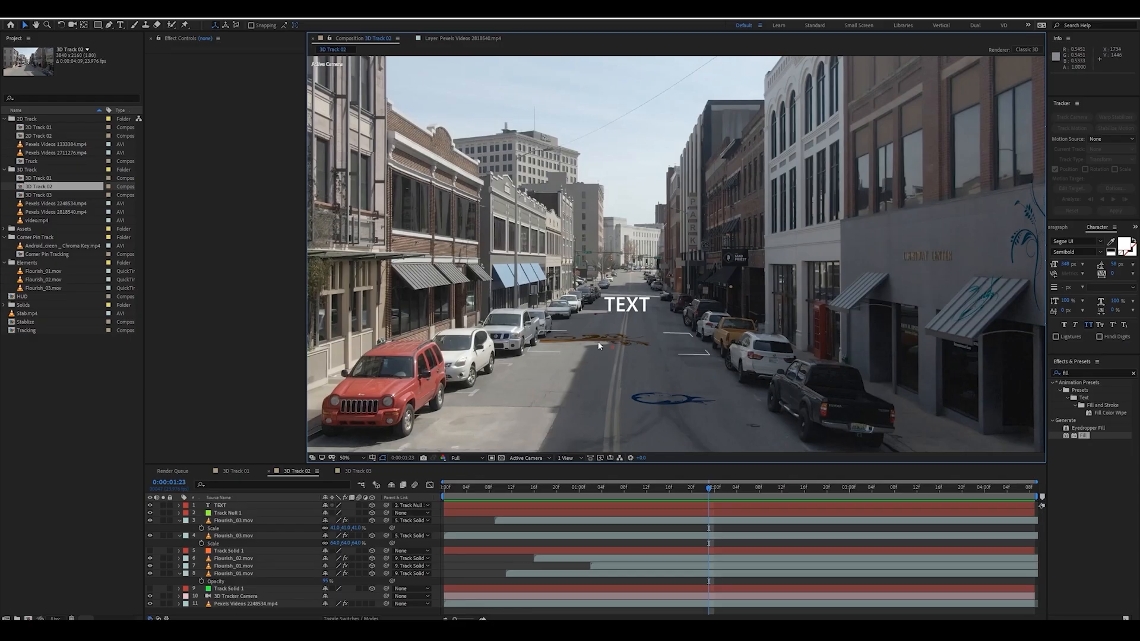
left_click_drag(625, 347, 620, 377)
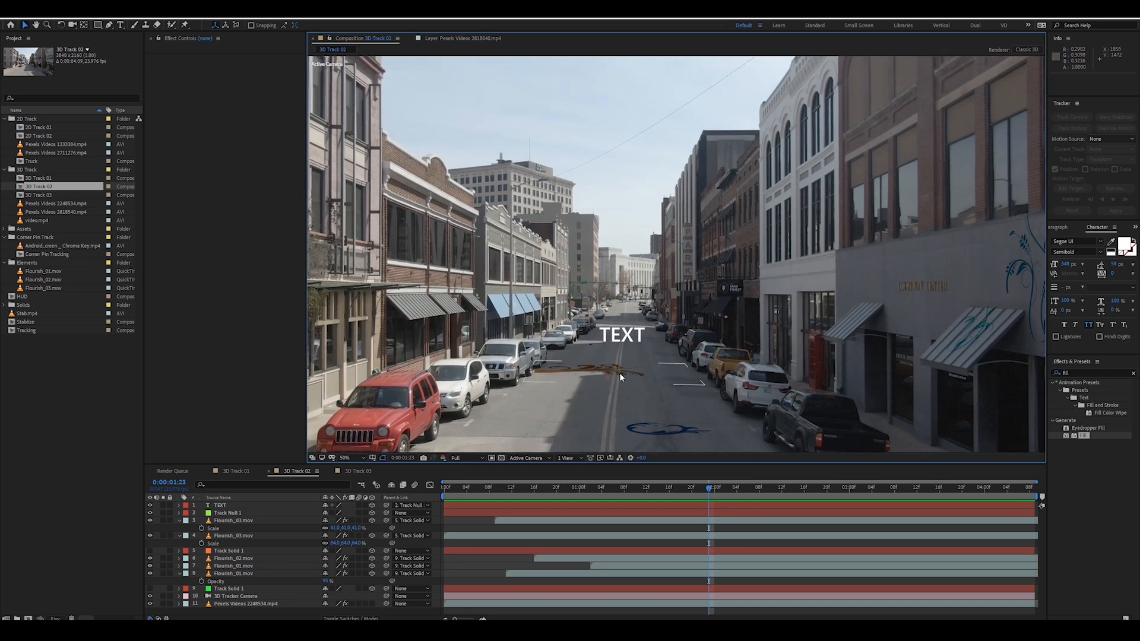
scroll(619, 372, "down", 2)
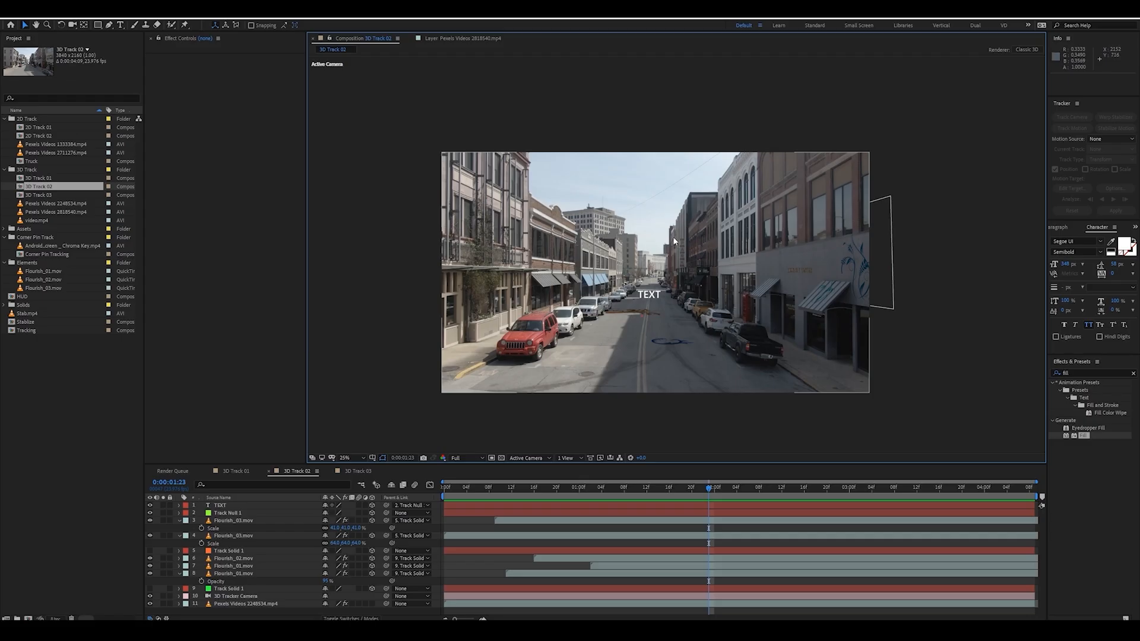
scroll(673, 236, "up", 2)
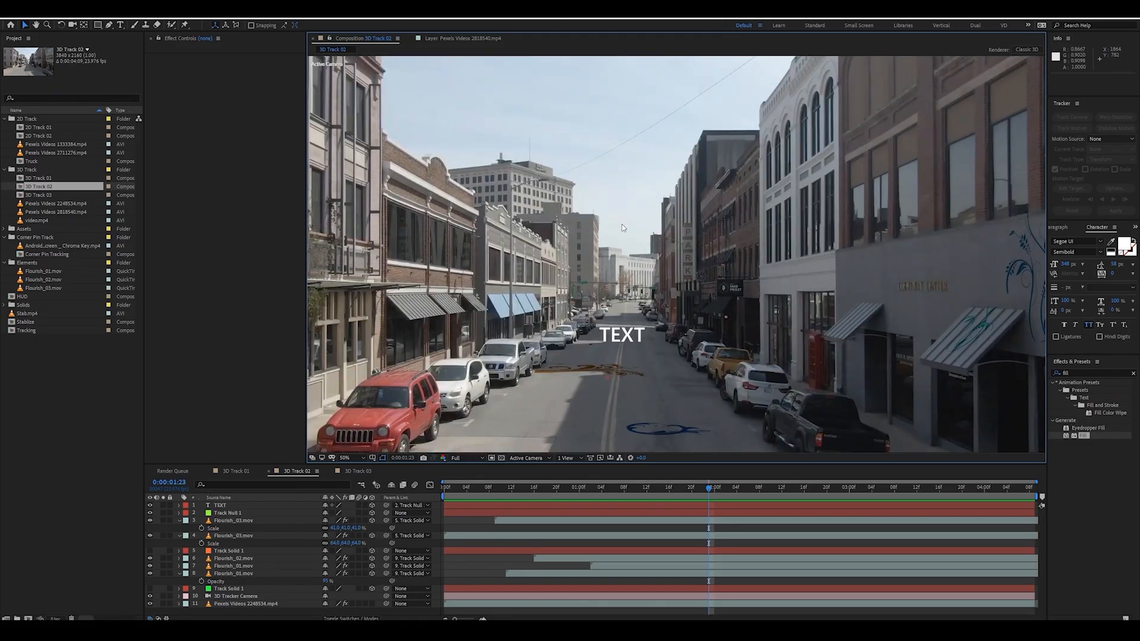
left_click_drag(544, 289, 558, 289)
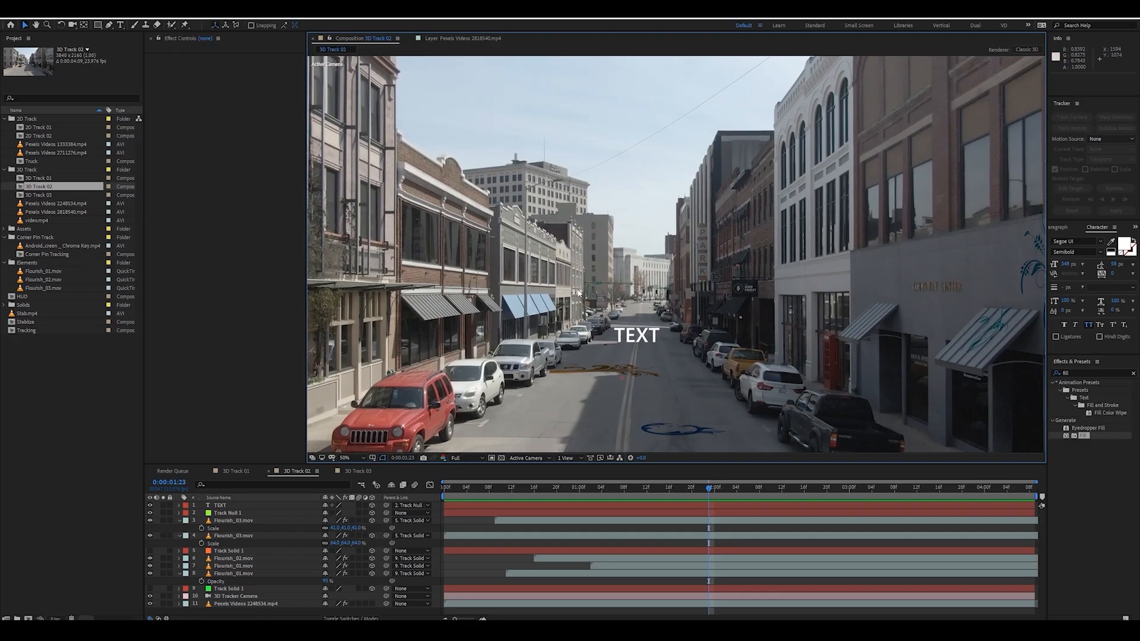